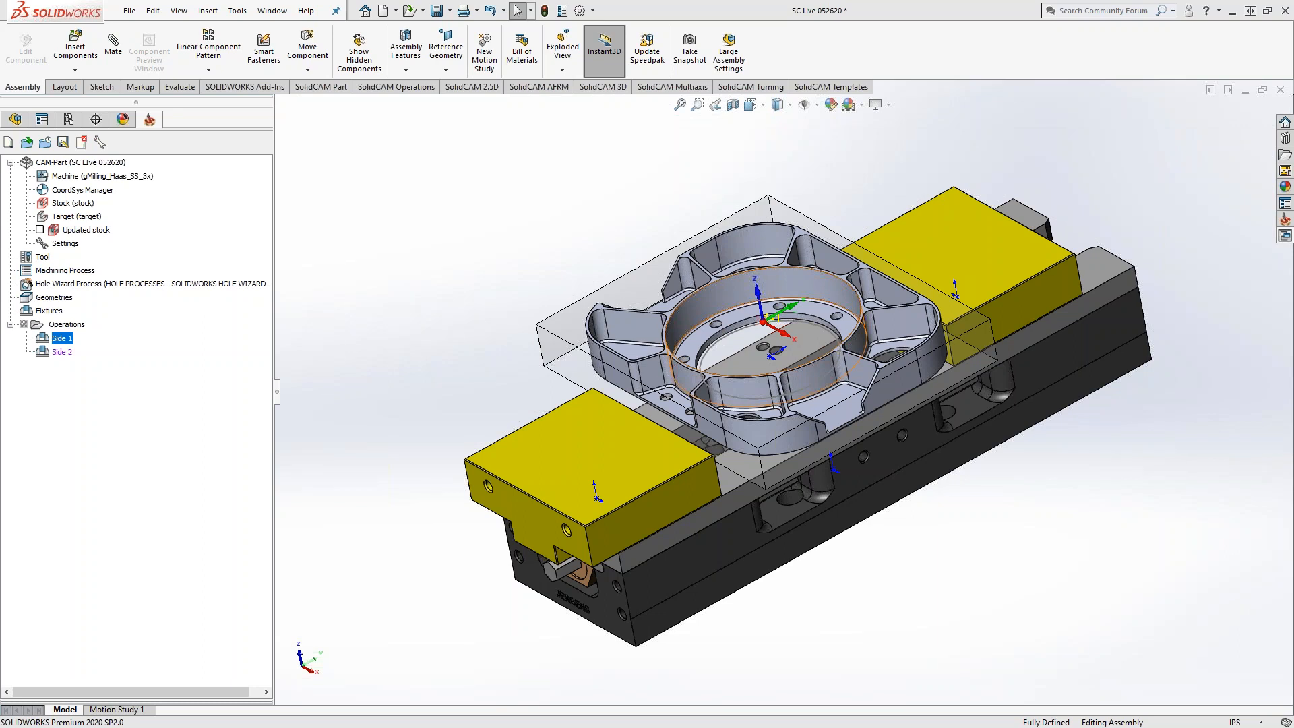
Add a probe operation to Side 1 and set its technology to Boss
mouse_move(463, 275)
middle_down()
mouse_move(477, 274)
mouse_move(468, 290)
middle_up()
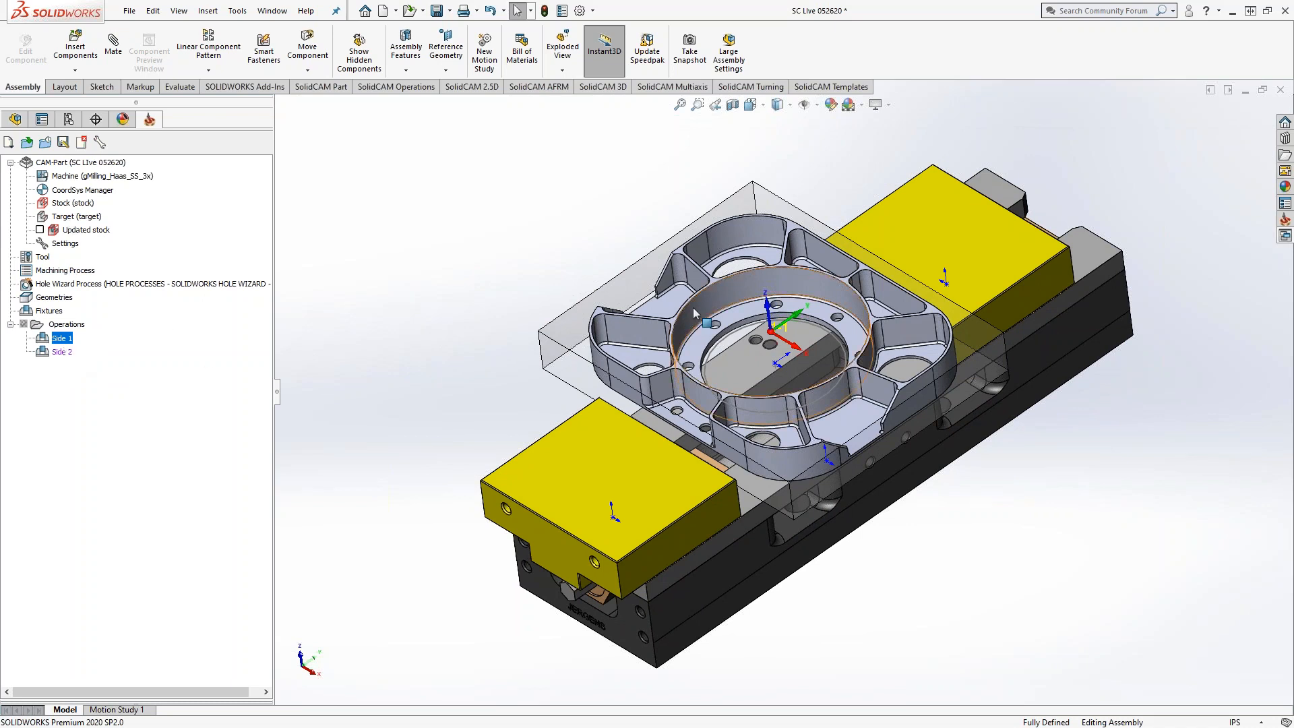
middle_drag(489, 291, 451, 263)
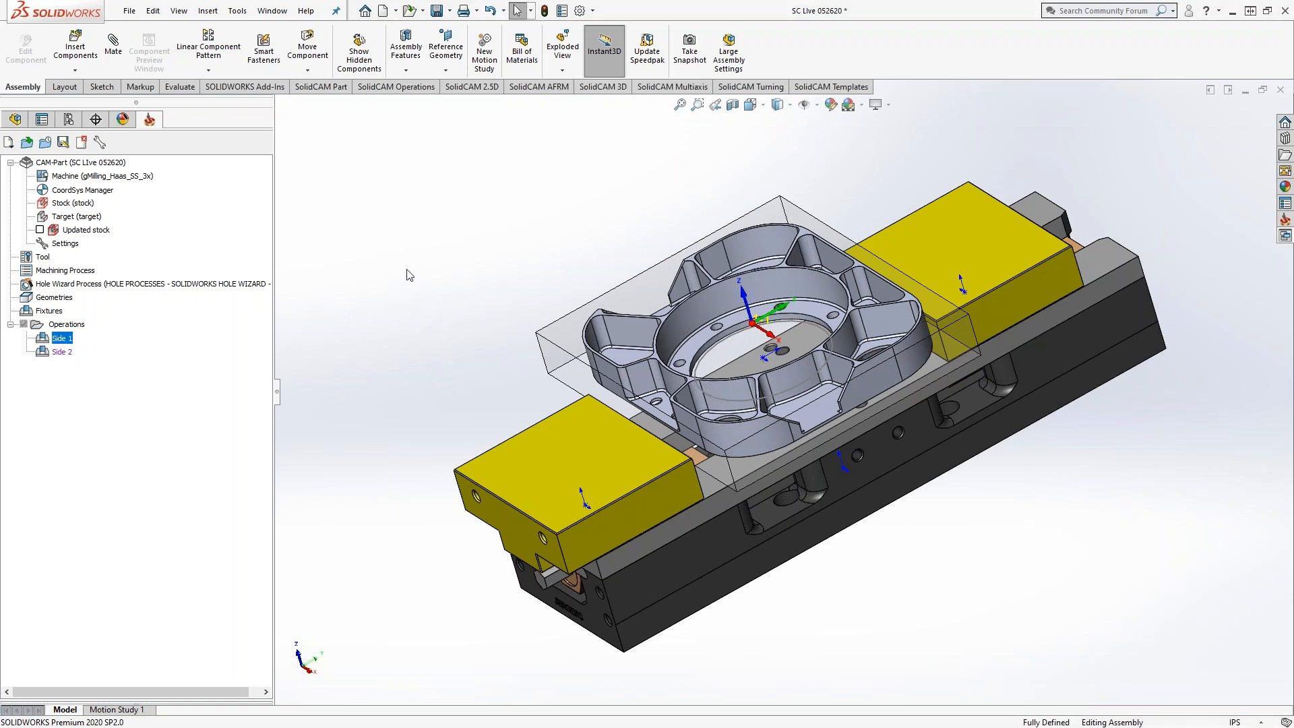
middle_drag(404, 270, 425, 306)
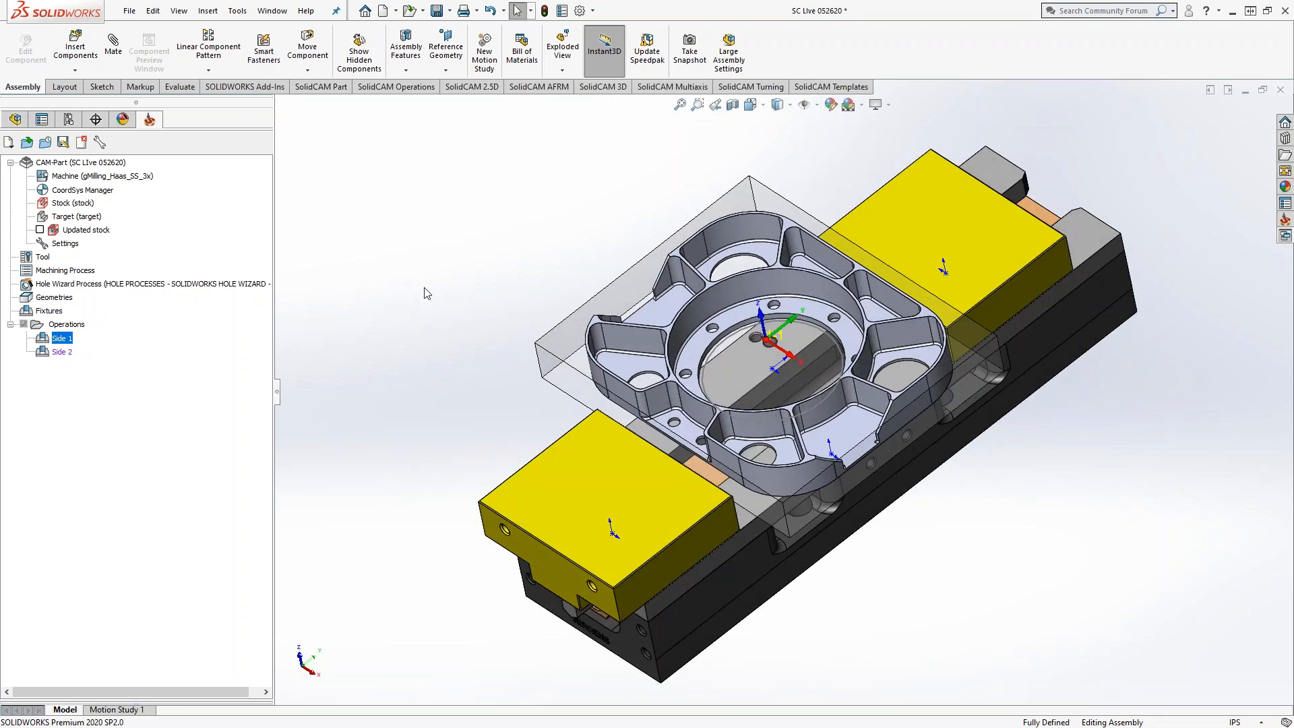
right_click(61, 337)
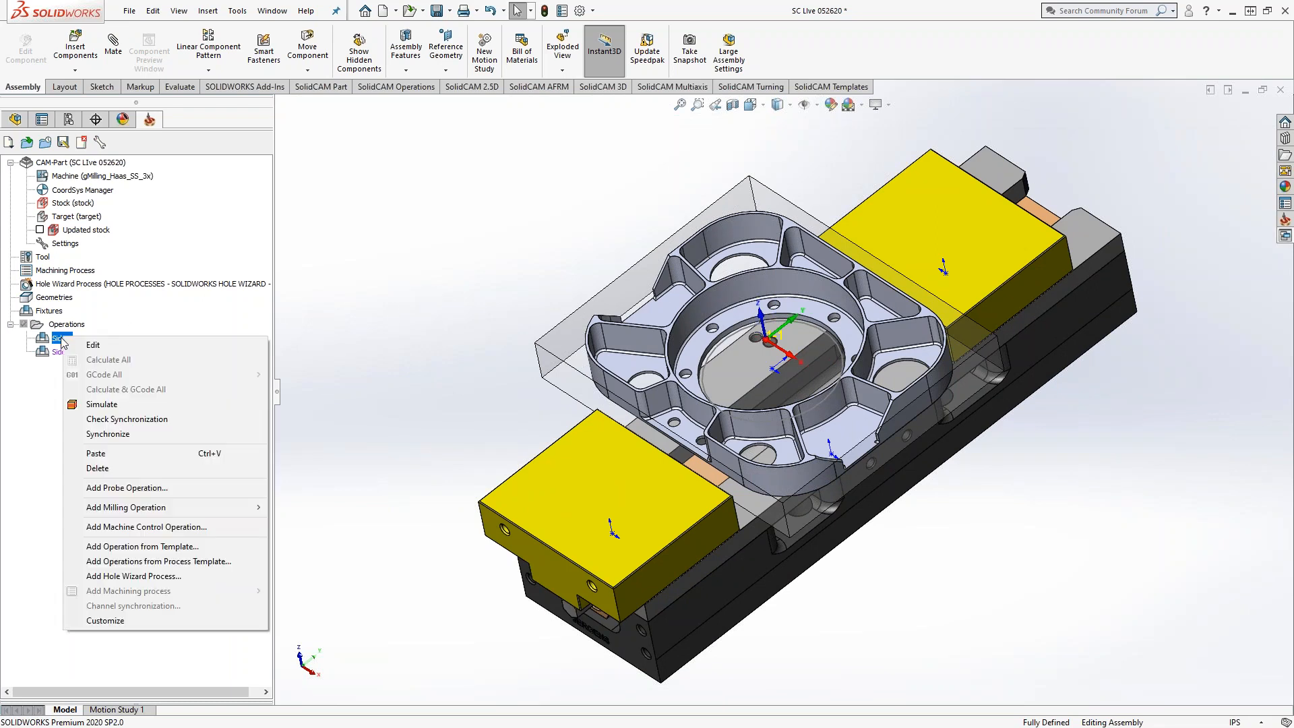
click(160, 491)
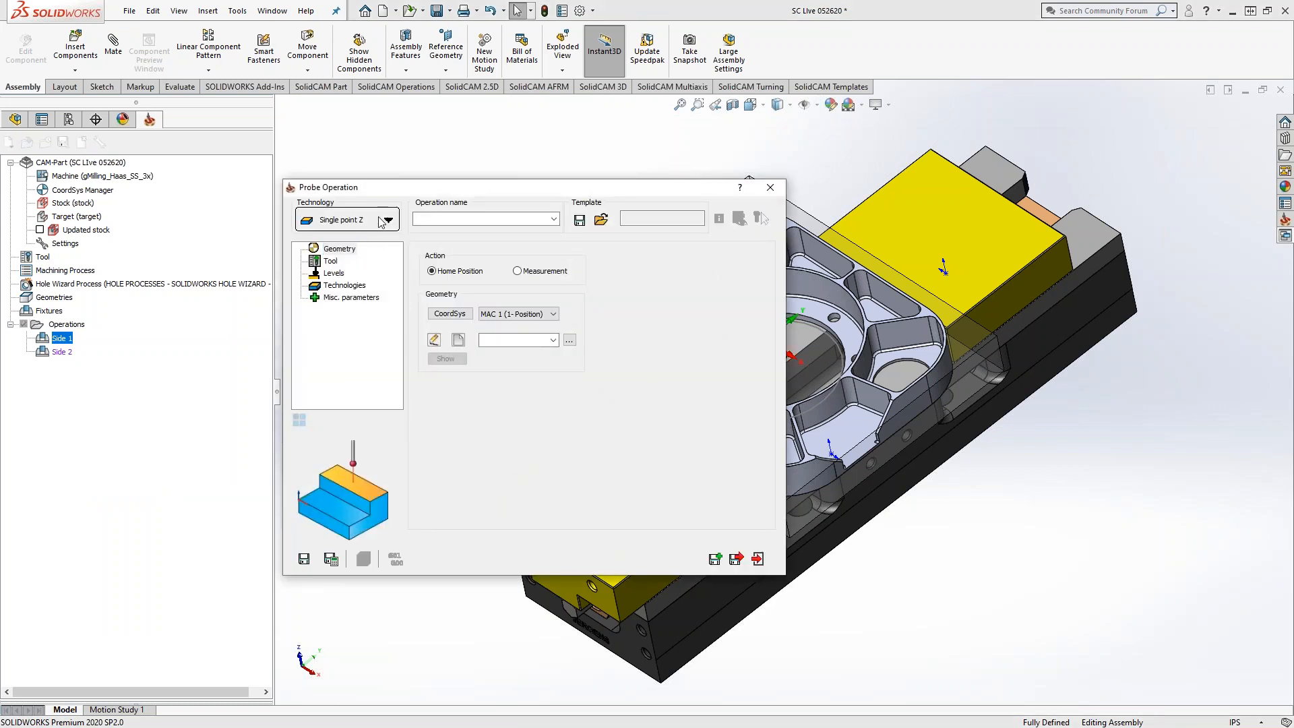
click(357, 219)
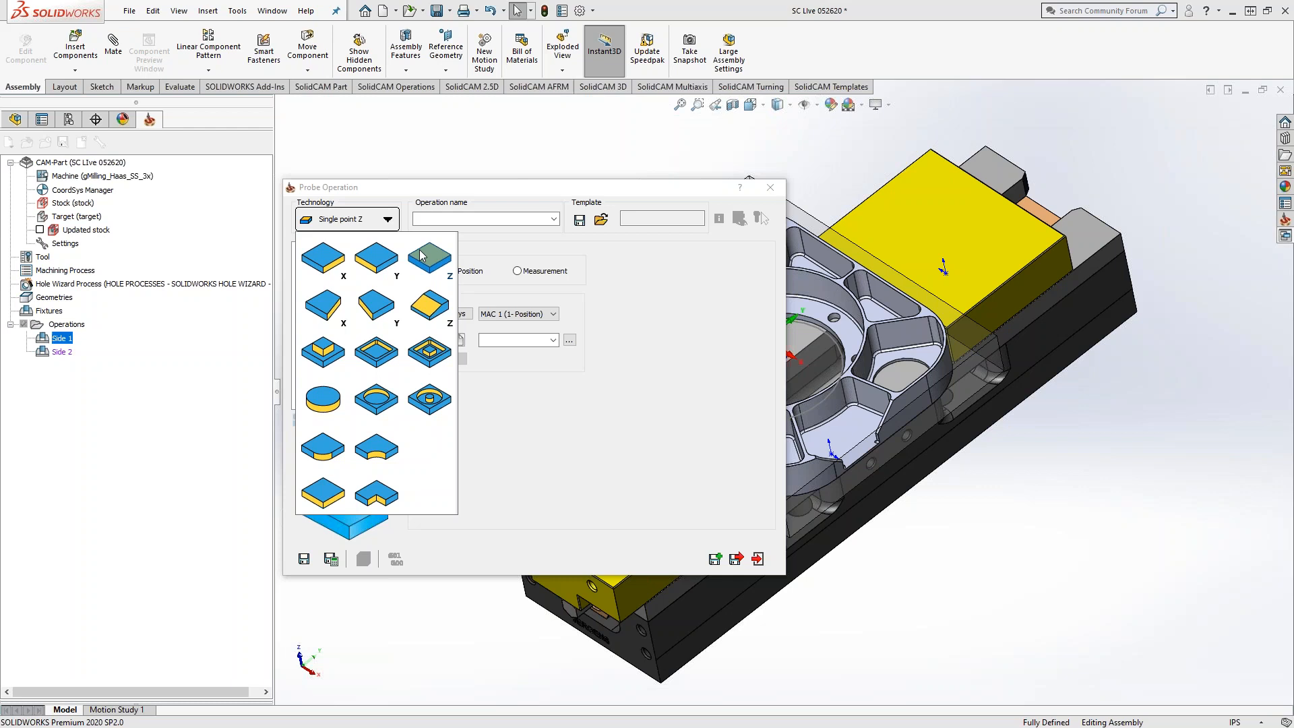
click(328, 358)
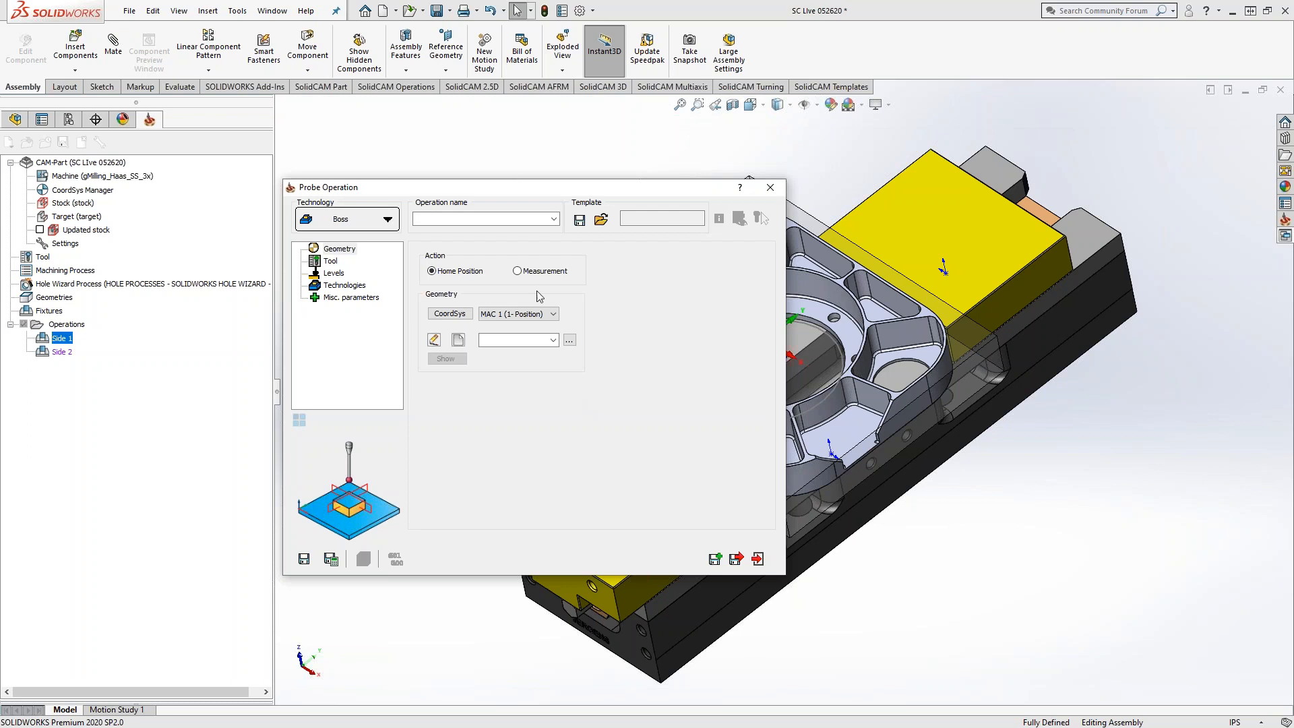
drag(465, 187, 286, 176)
click(191, 208)
click(136, 335)
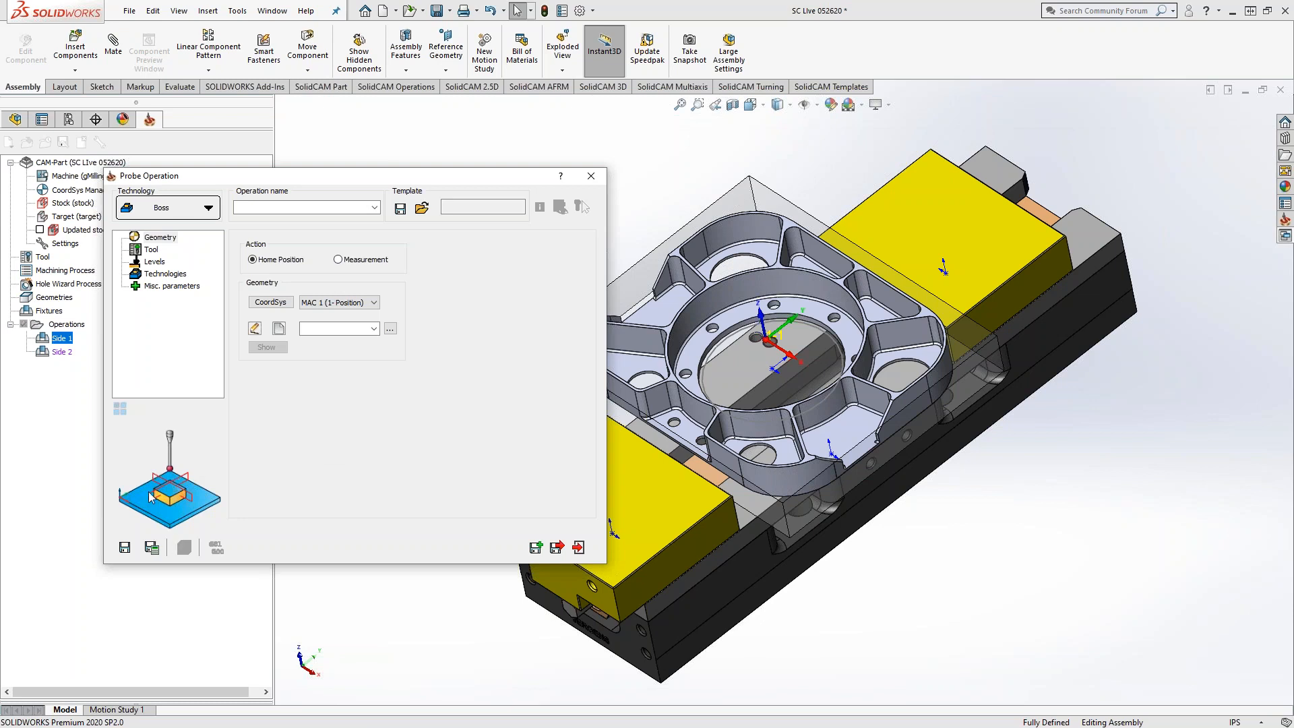
Define the boss probing geometry as a constant-Z chain around the upper edges of the transparent stock block
click(279, 329)
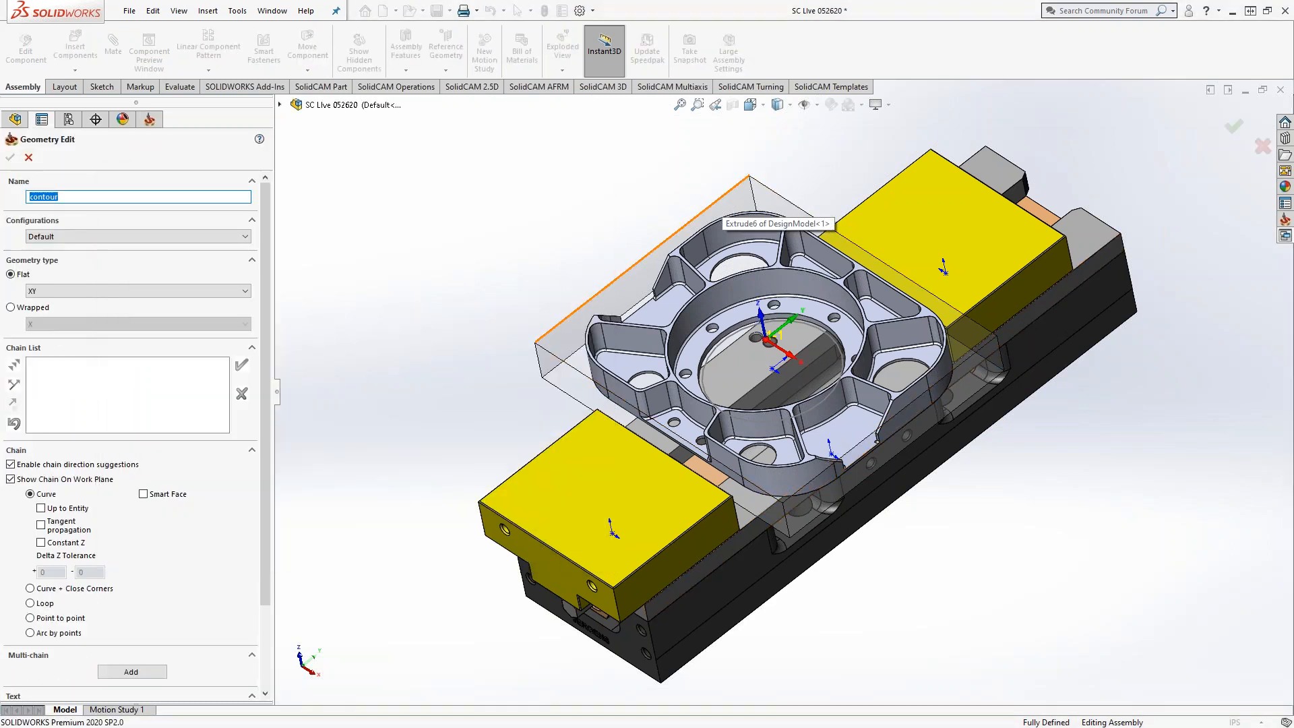
click(723, 196)
click(62, 543)
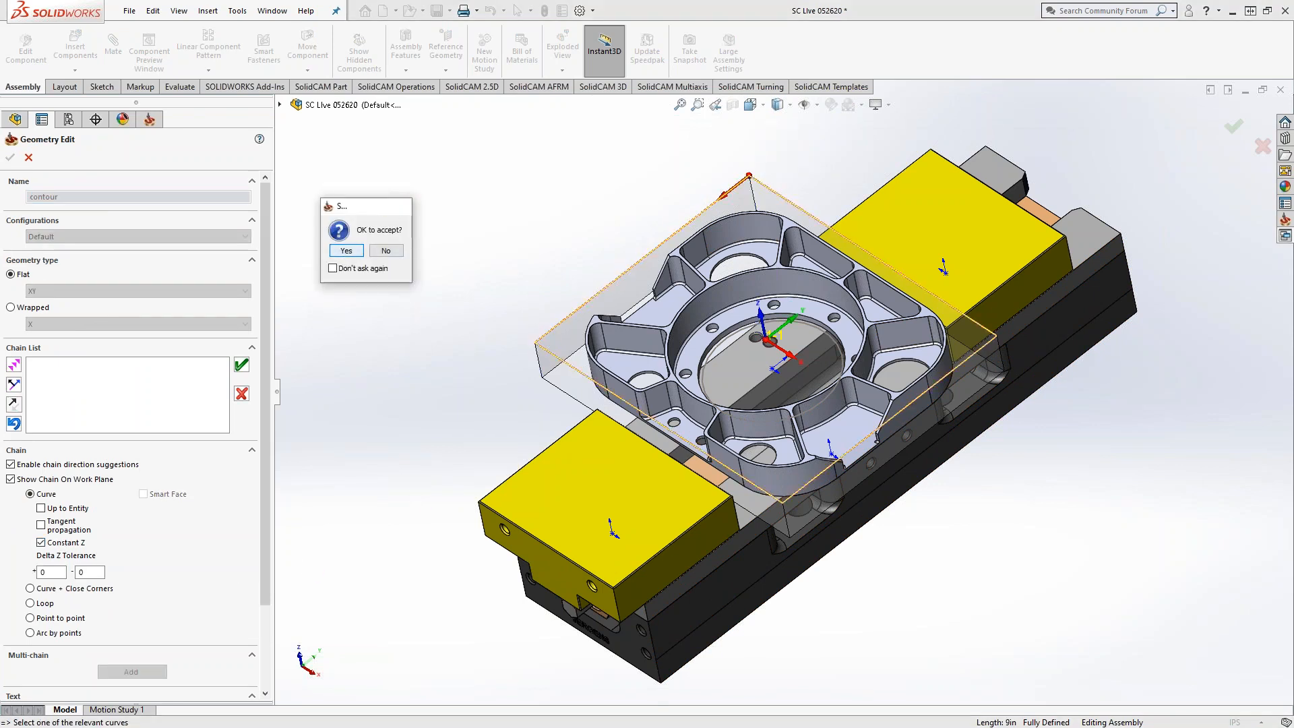
click(346, 250)
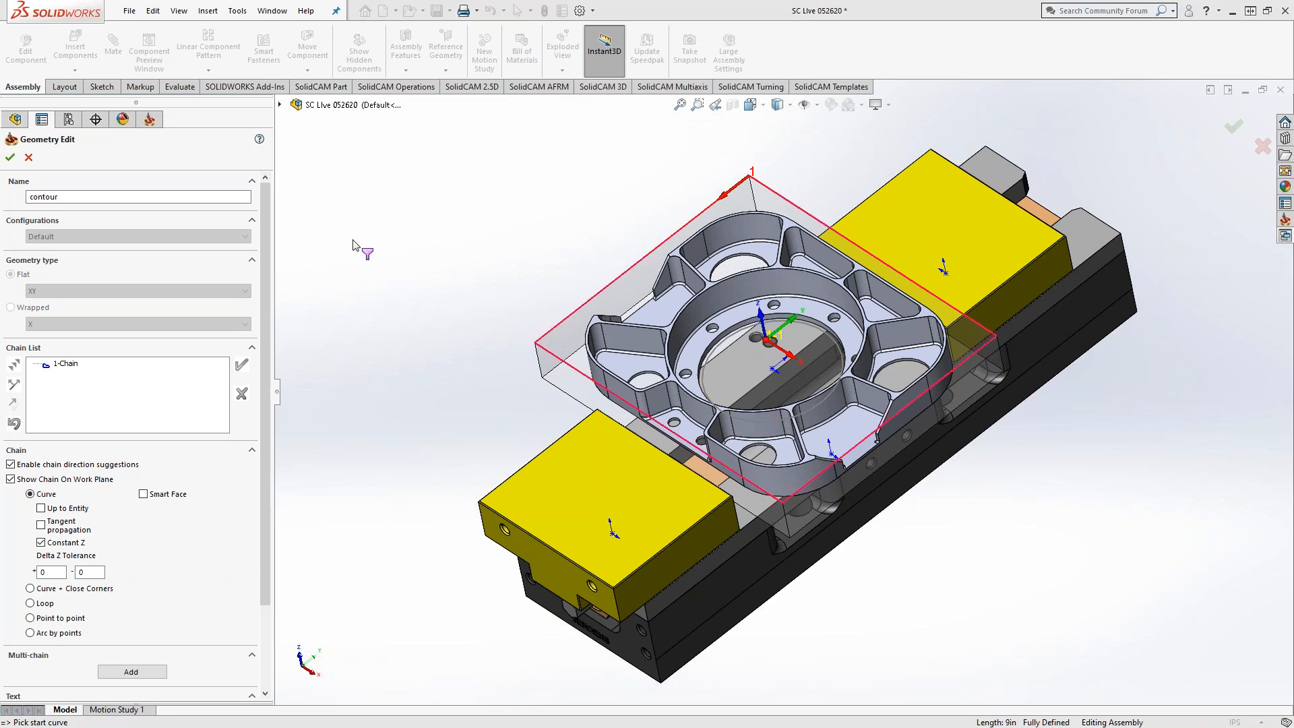
click(10, 157)
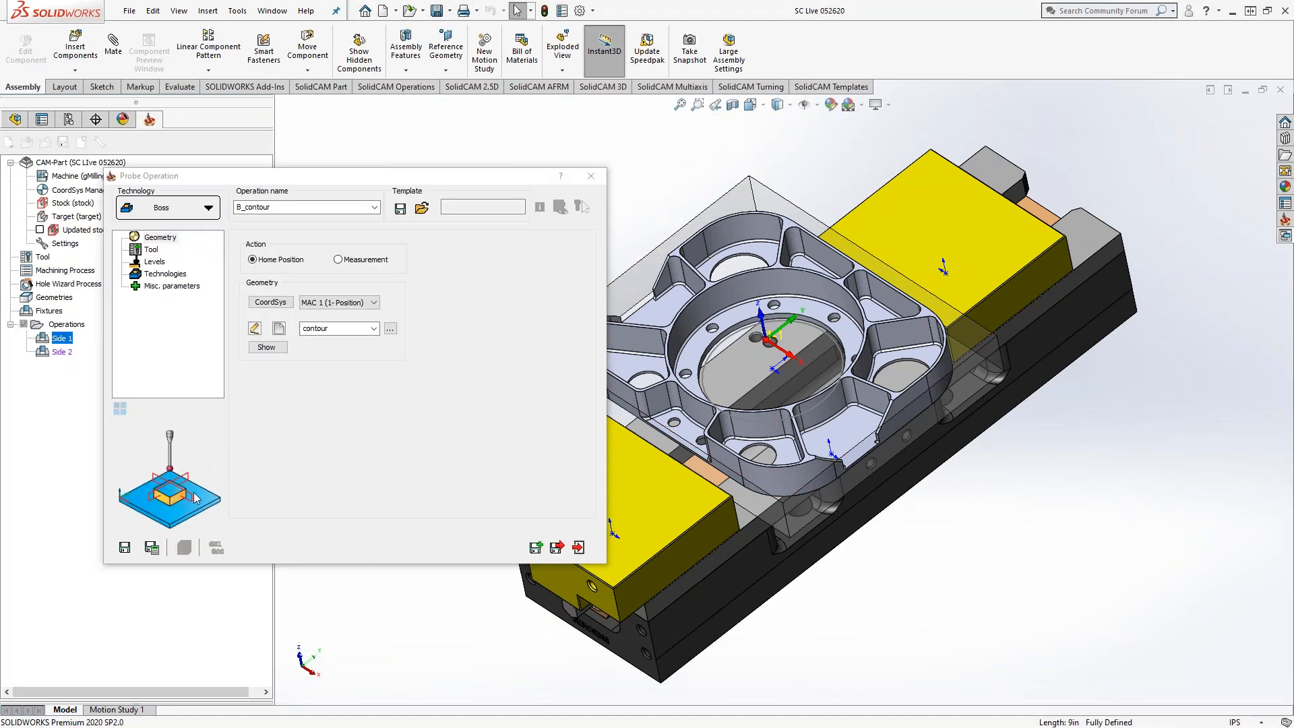
Add a new 0.24 inch probe tool and assign it to the probe operation
click(151, 250)
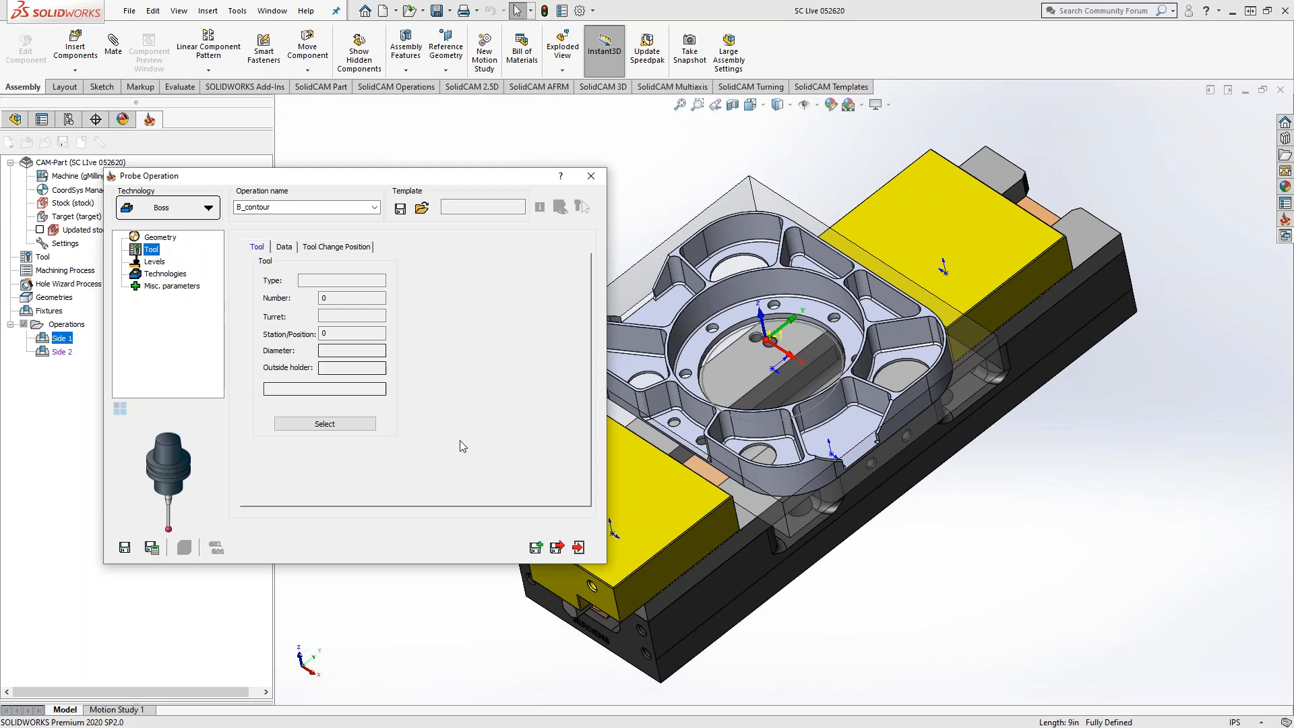
click(353, 421)
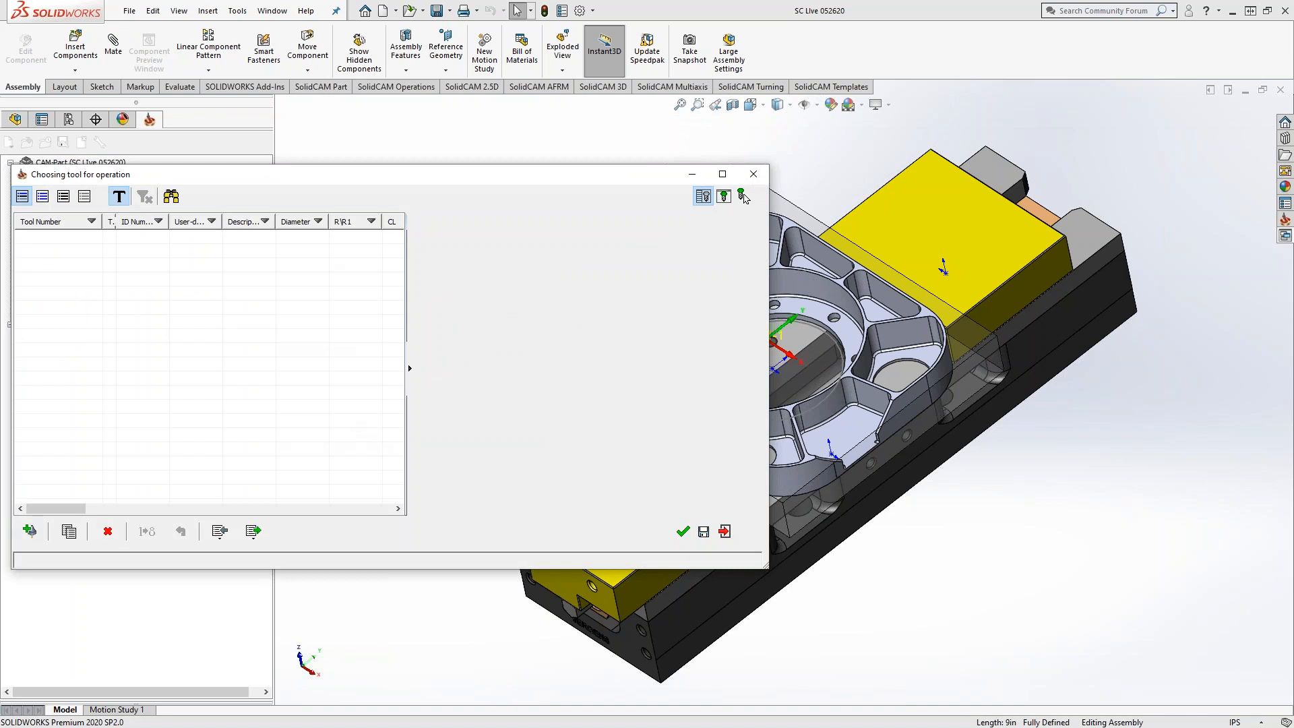
click(28, 532)
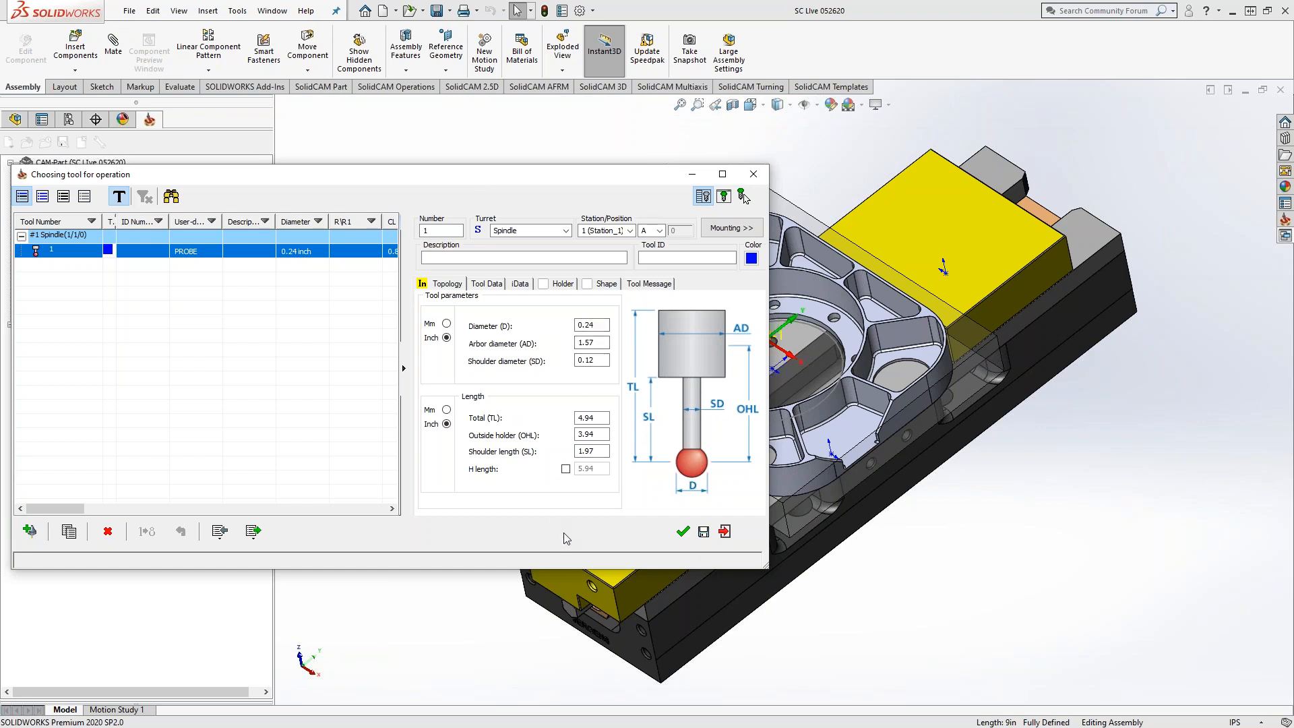
click(683, 532)
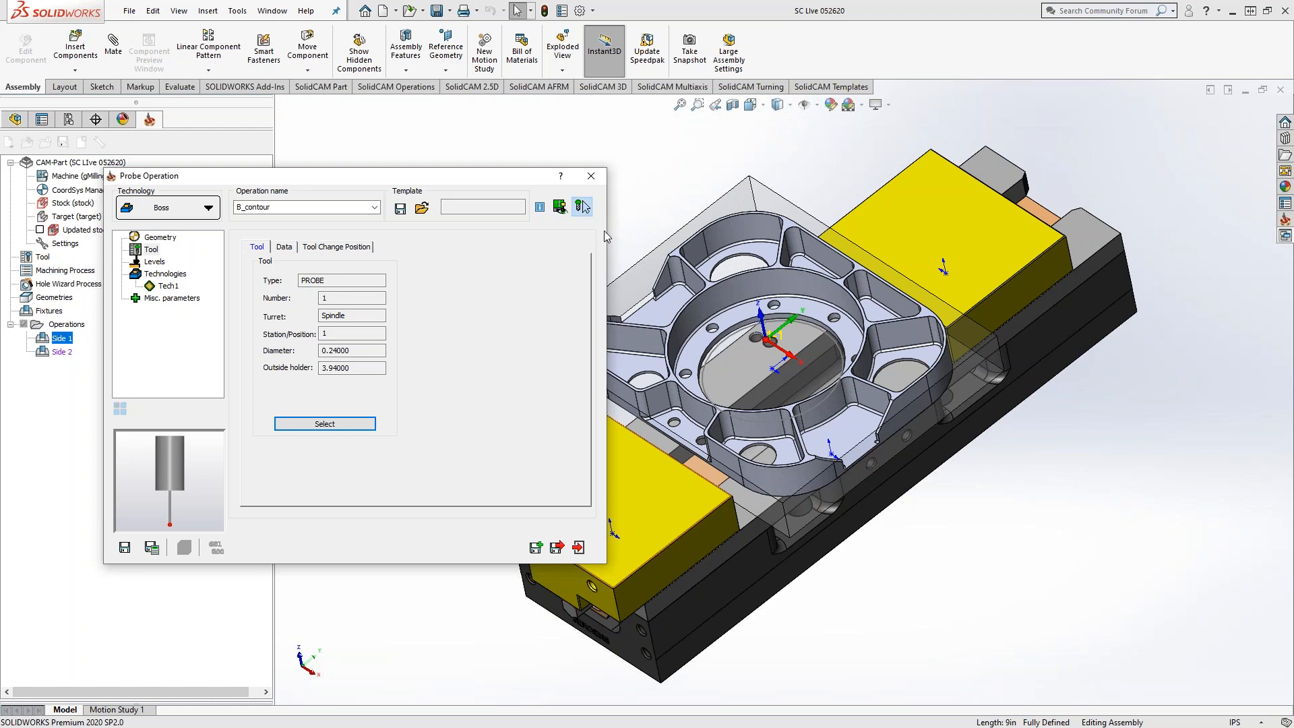
Inspect the probe preview beside the part and turn the tool preview off
middle_drag(1013, 312, 1040, 265)
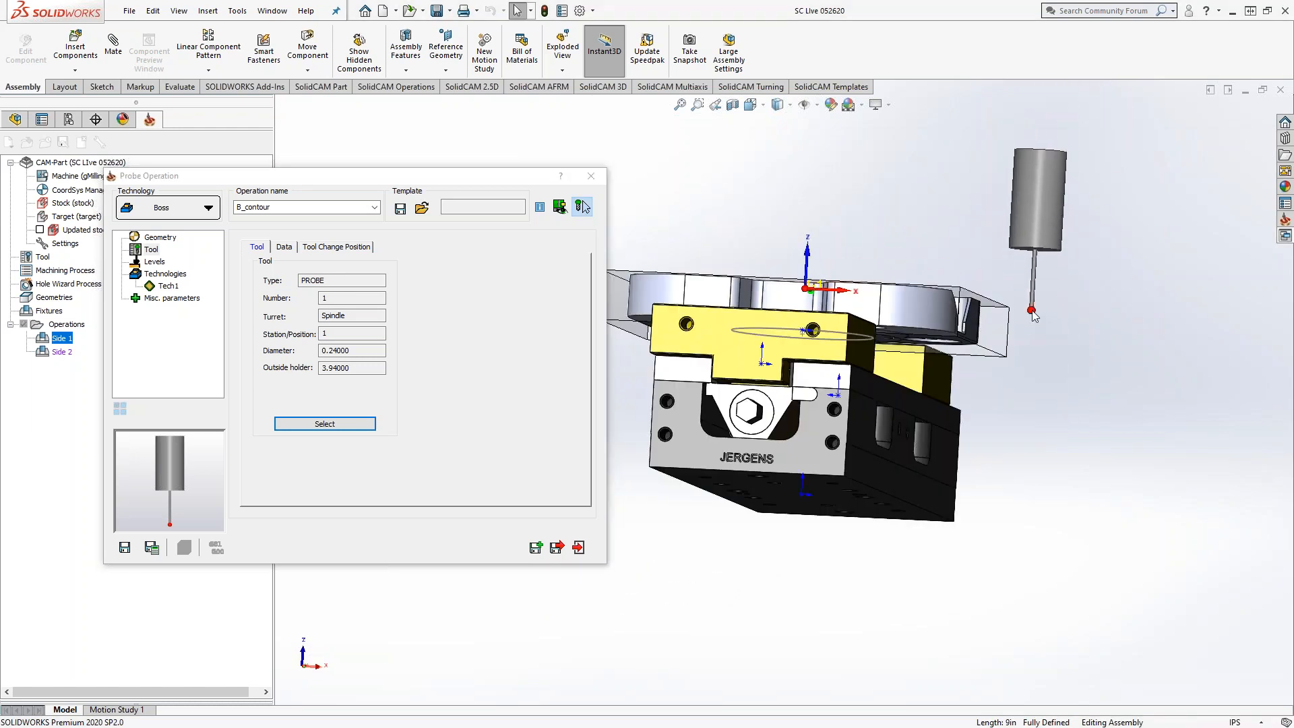
middle_drag(1019, 322, 823, 307)
click(581, 208)
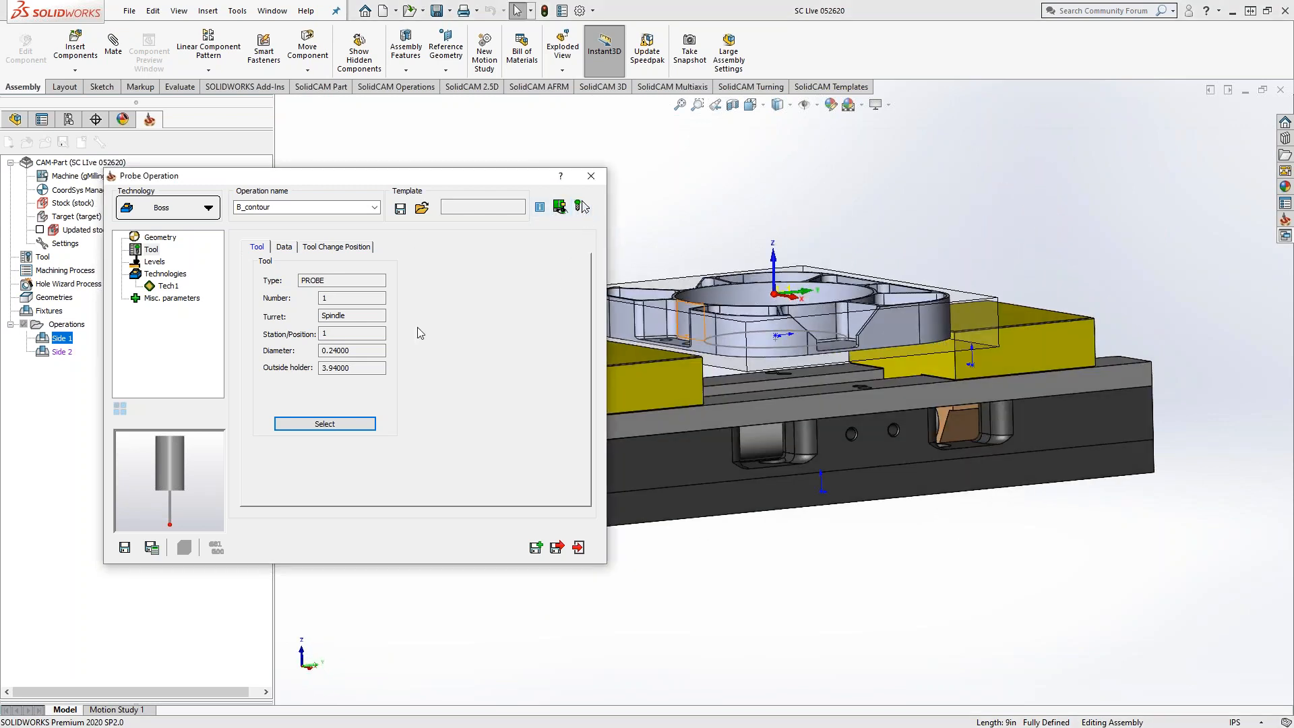
Review the probe operation's positioning feed, clearance level and technology list
click(285, 247)
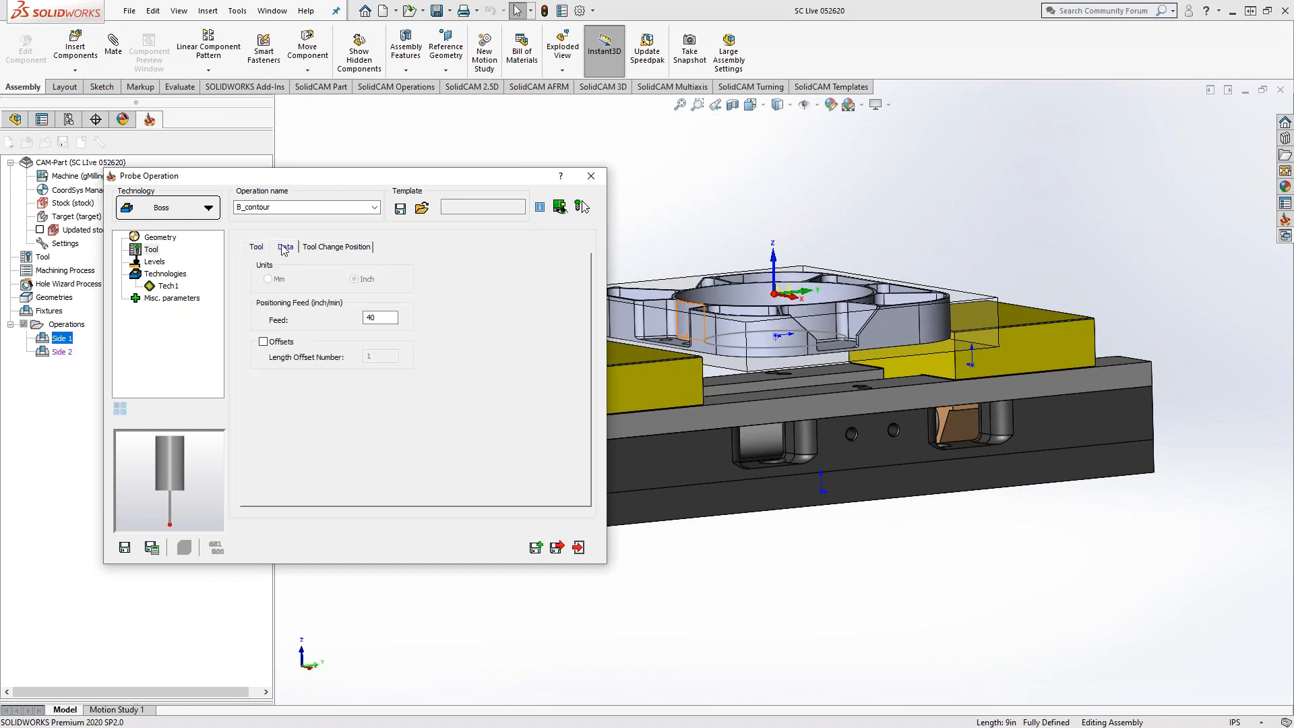
double_click(375, 317)
click(154, 262)
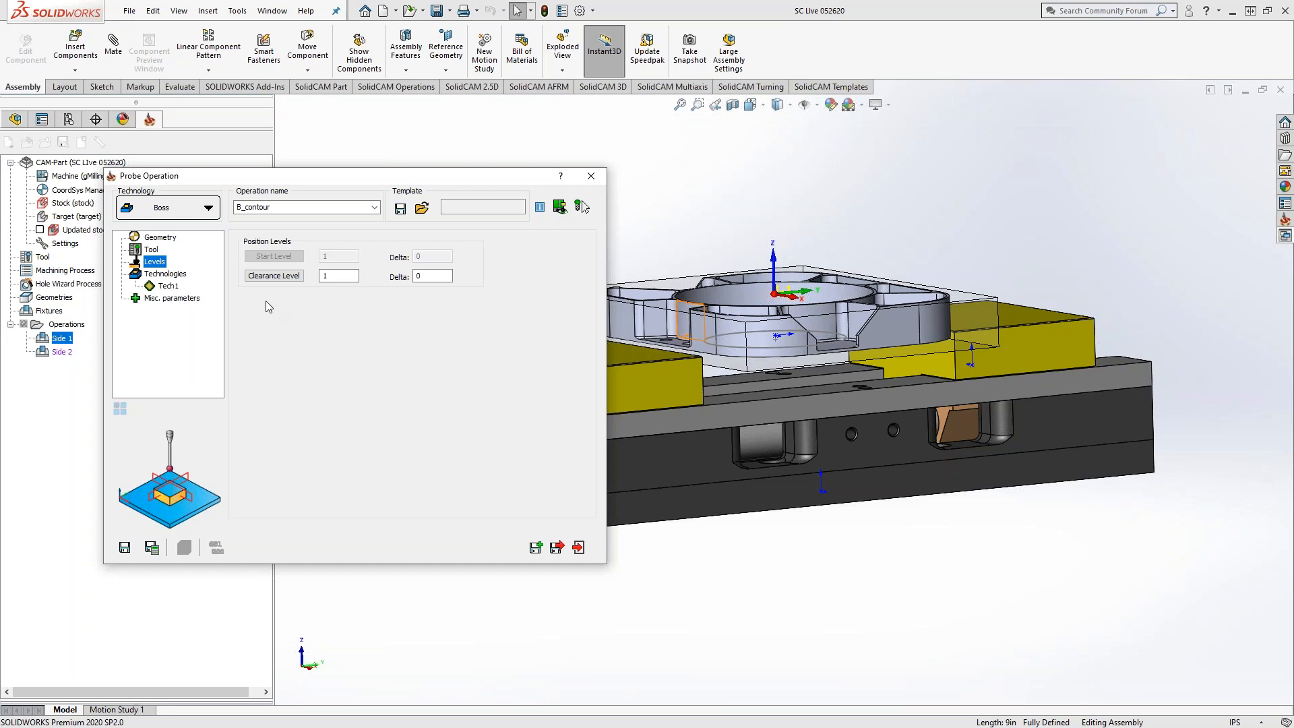
click(165, 274)
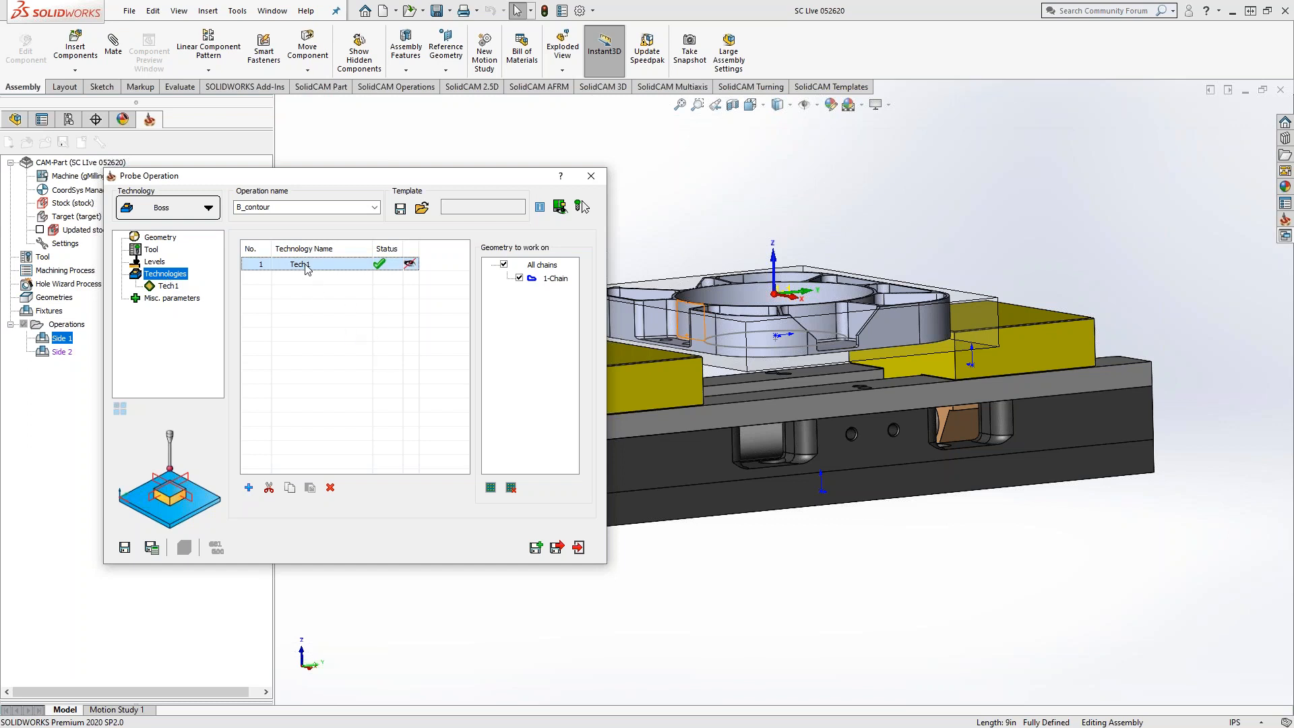
Examine Tech1's approach/retract distance and Z level together with the operation's clearance level
click(168, 286)
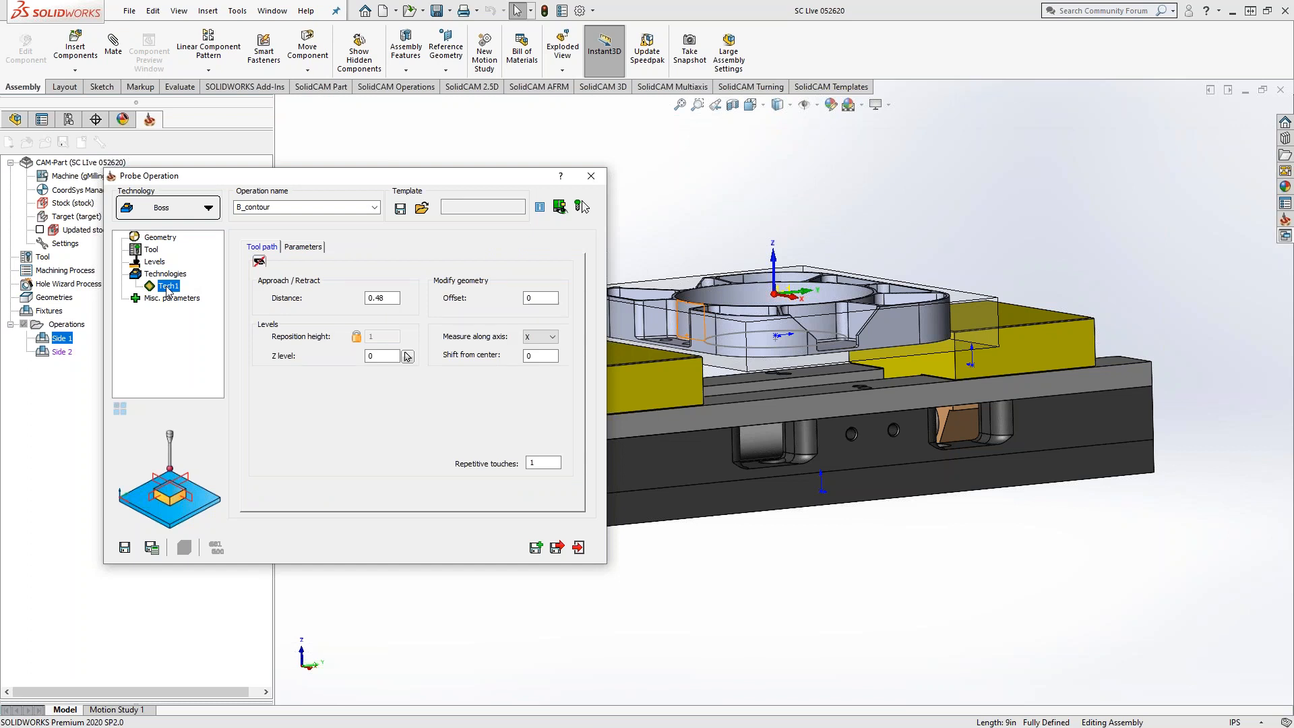
middle_drag(766, 336, 789, 428)
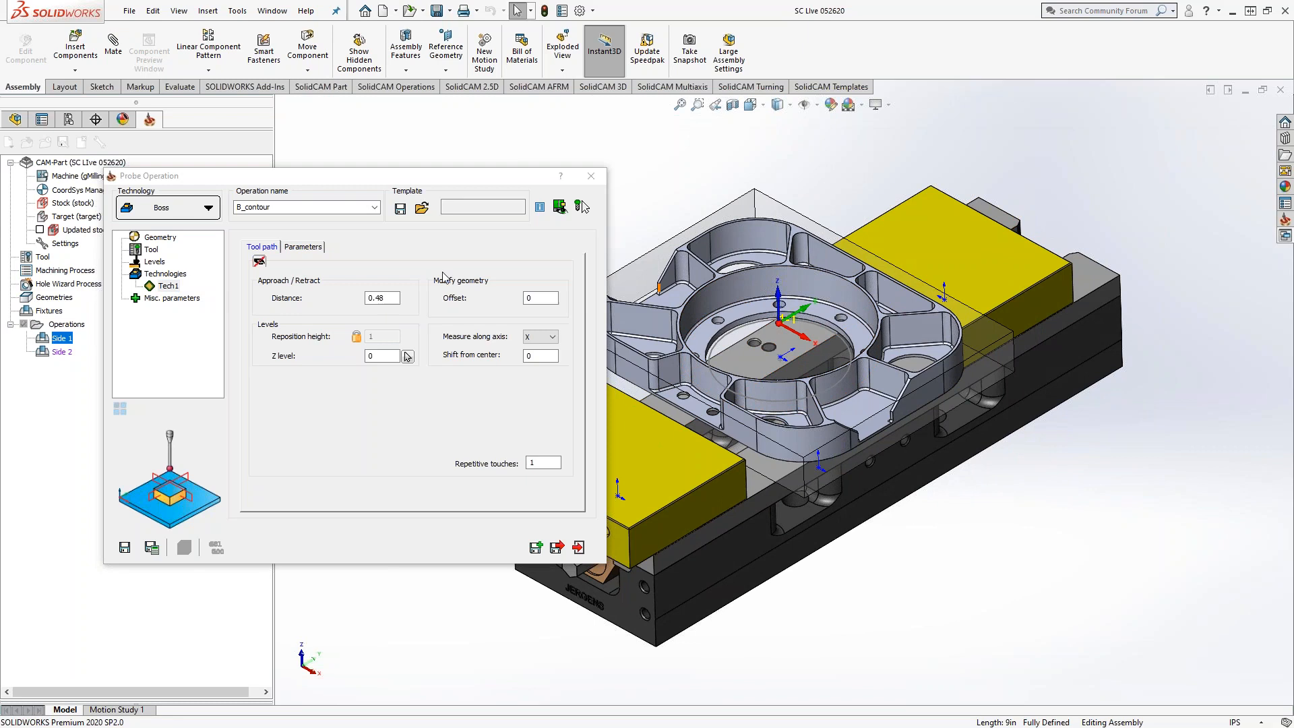
double_click(365, 296)
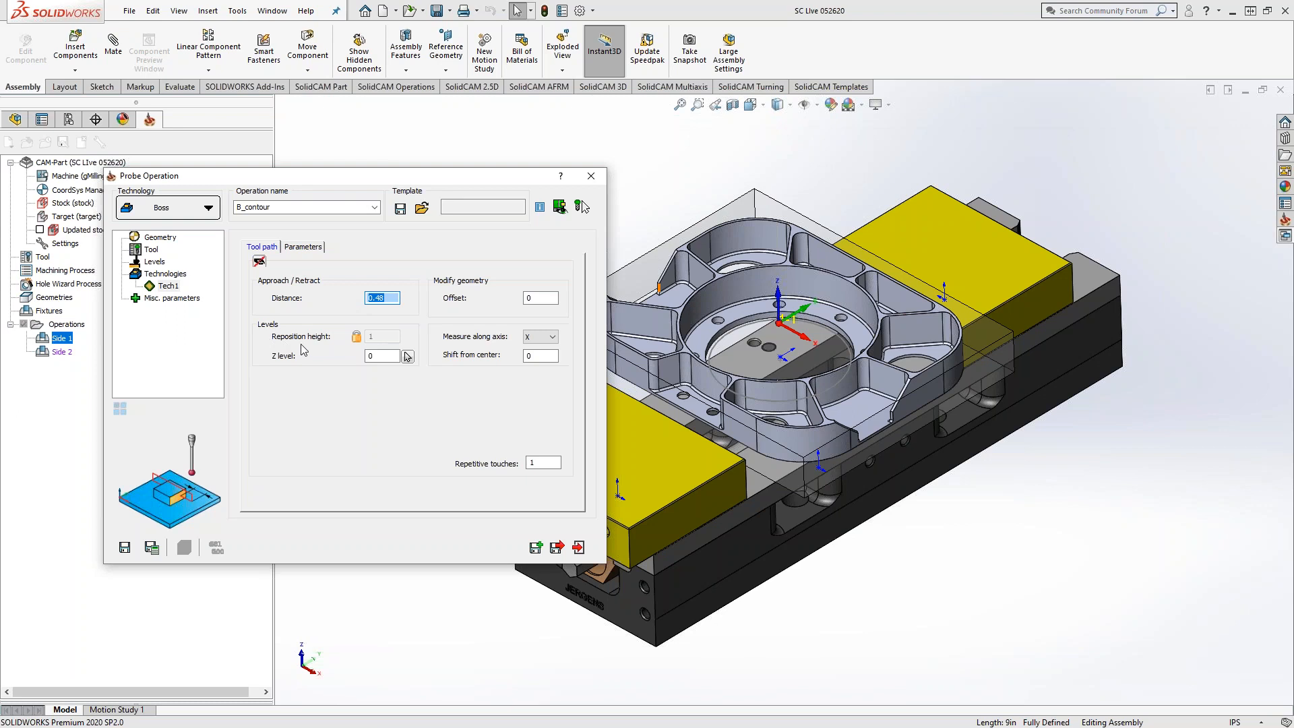
double_click(389, 357)
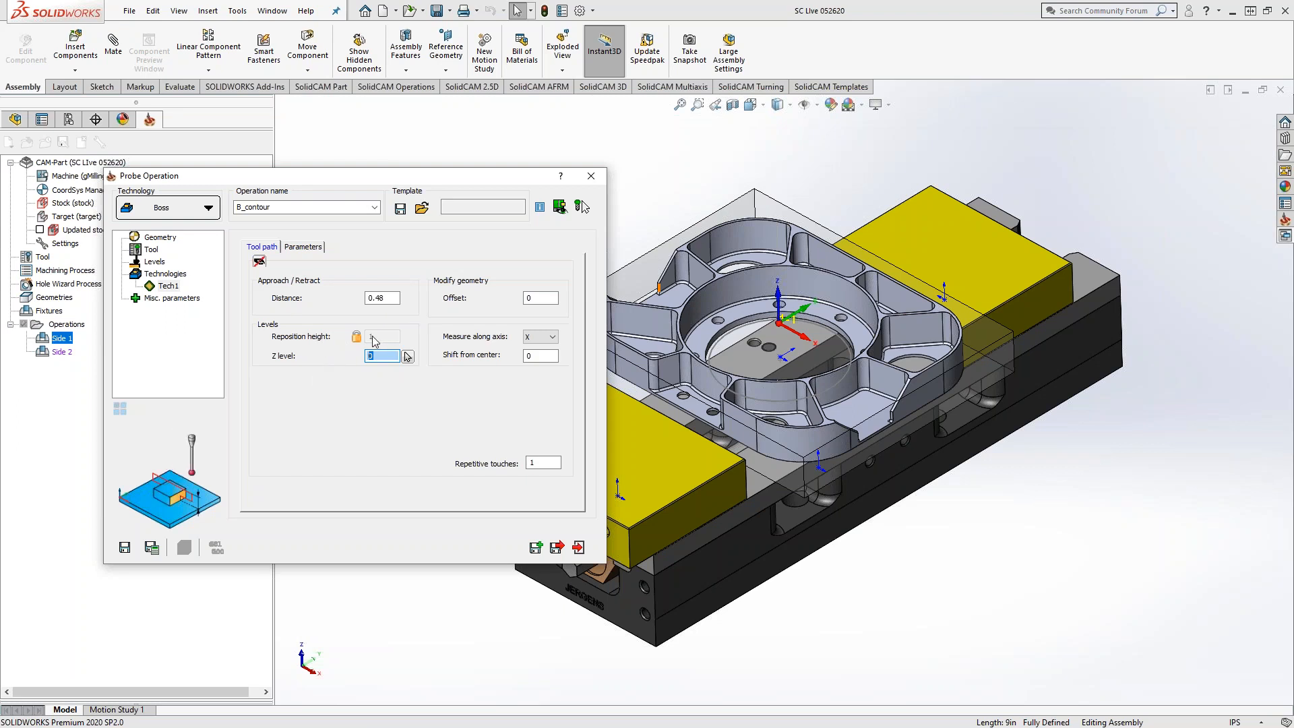
click(163, 263)
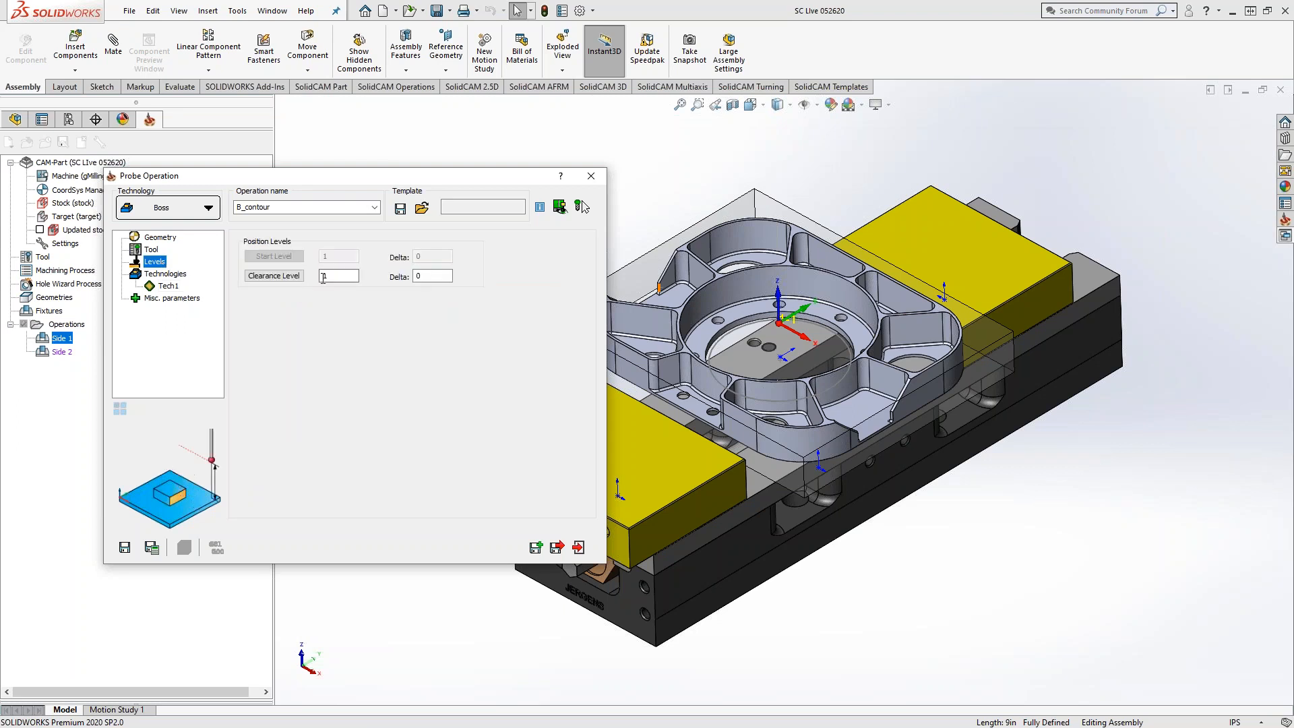
click(175, 286)
Check Tech1's geometry offset and set it to measure along the X & Y axes
double_click(527, 298)
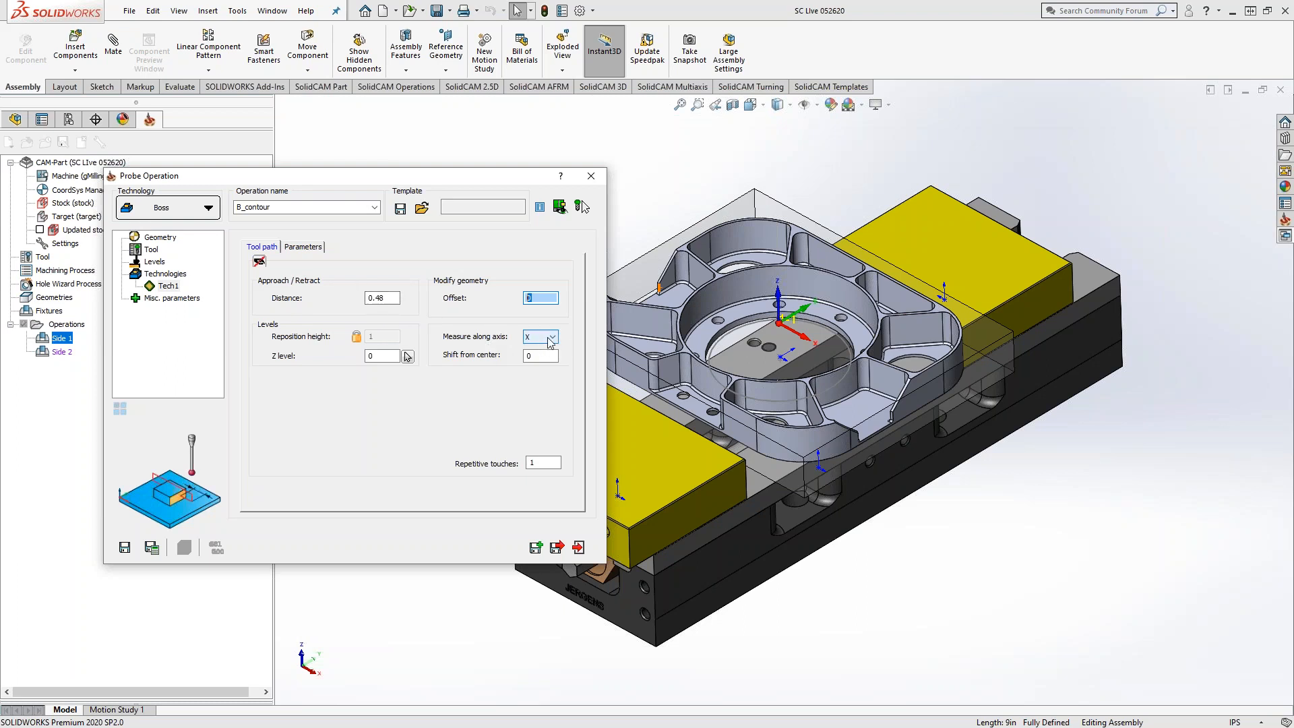
click(547, 342)
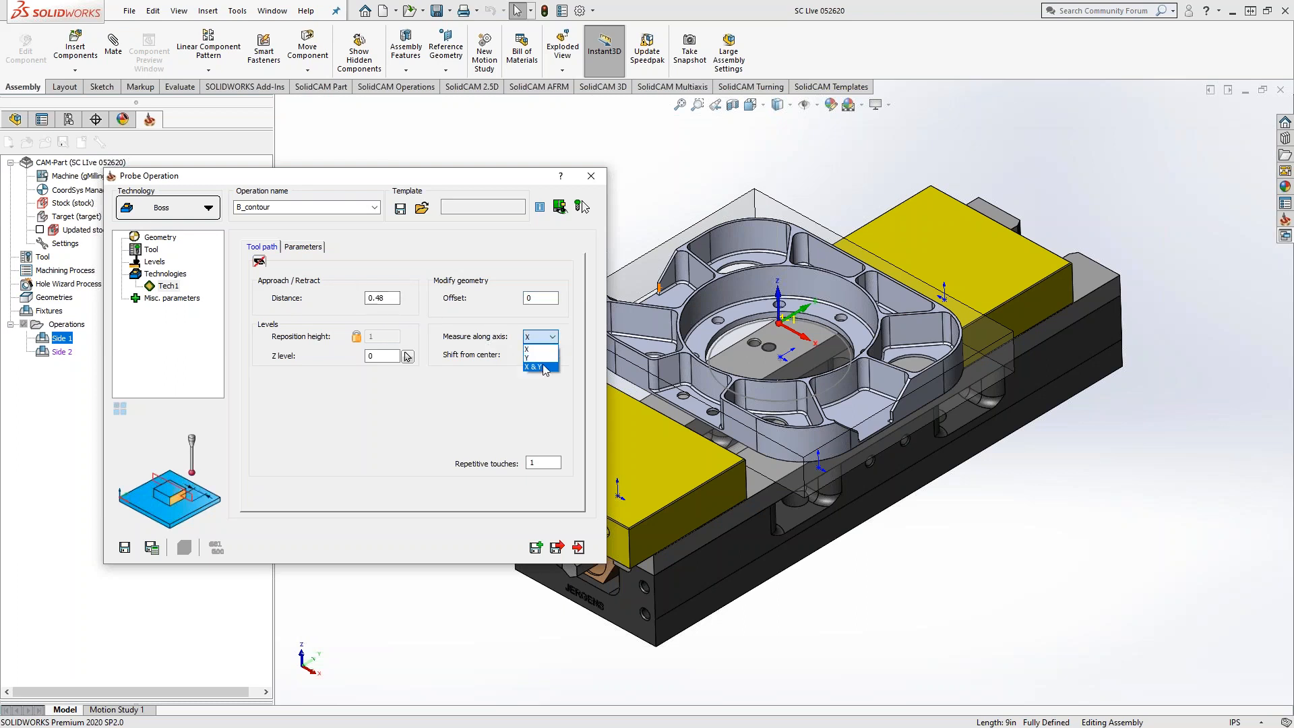
click(545, 367)
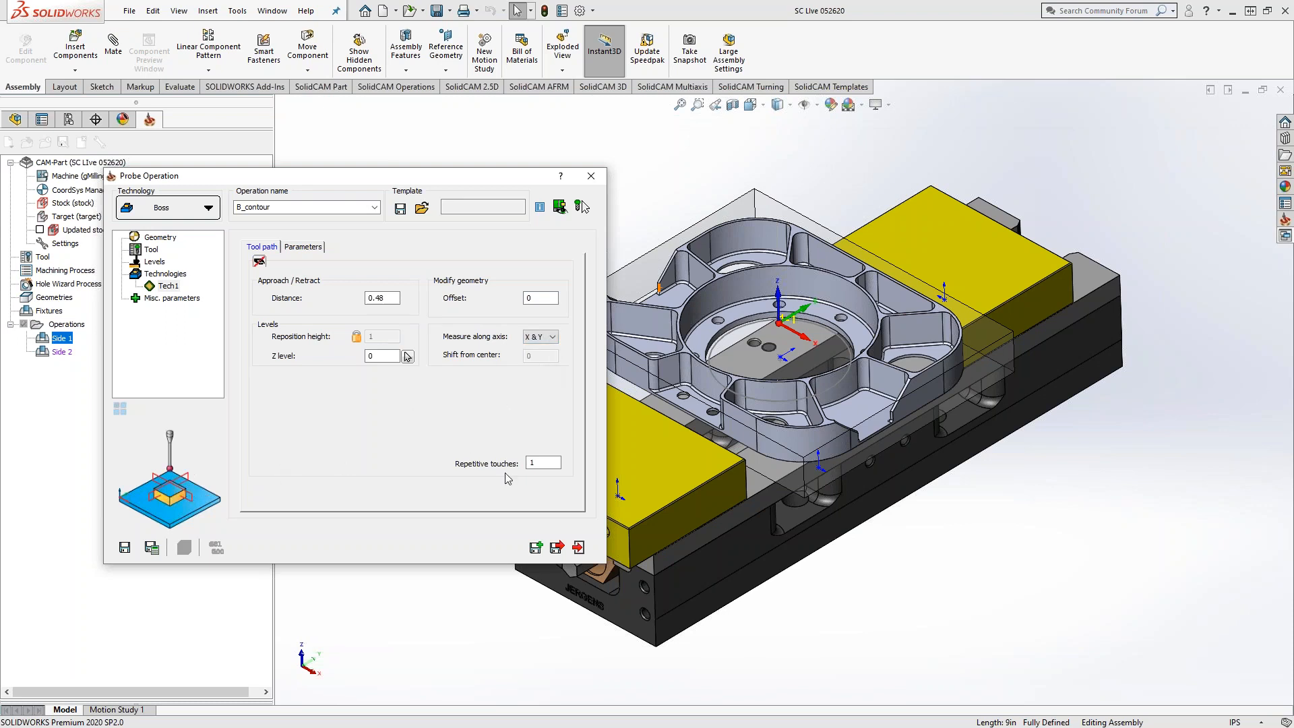
Check the repetitive touches, show Tech1's probing tool path and examine it on the model, including from the front
double_click(537, 463)
click(259, 261)
middle_drag(775, 409, 754, 370)
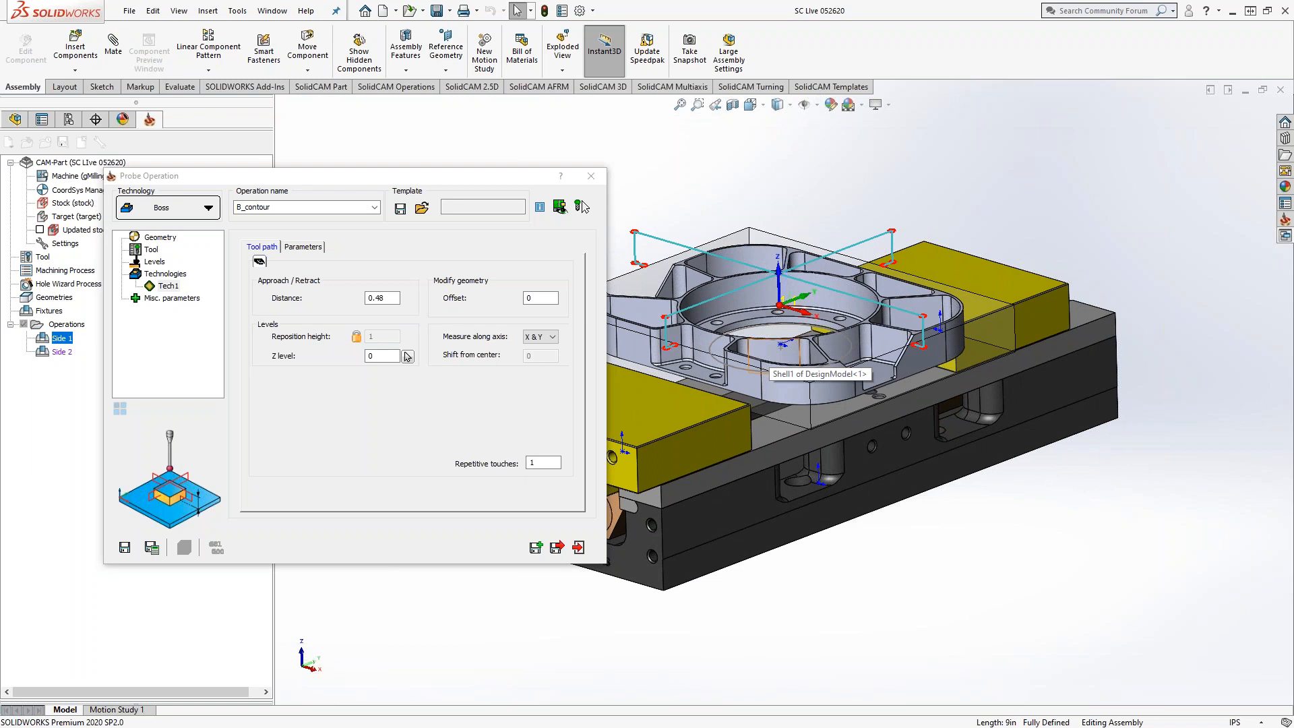
scroll(915, 342, down, 3)
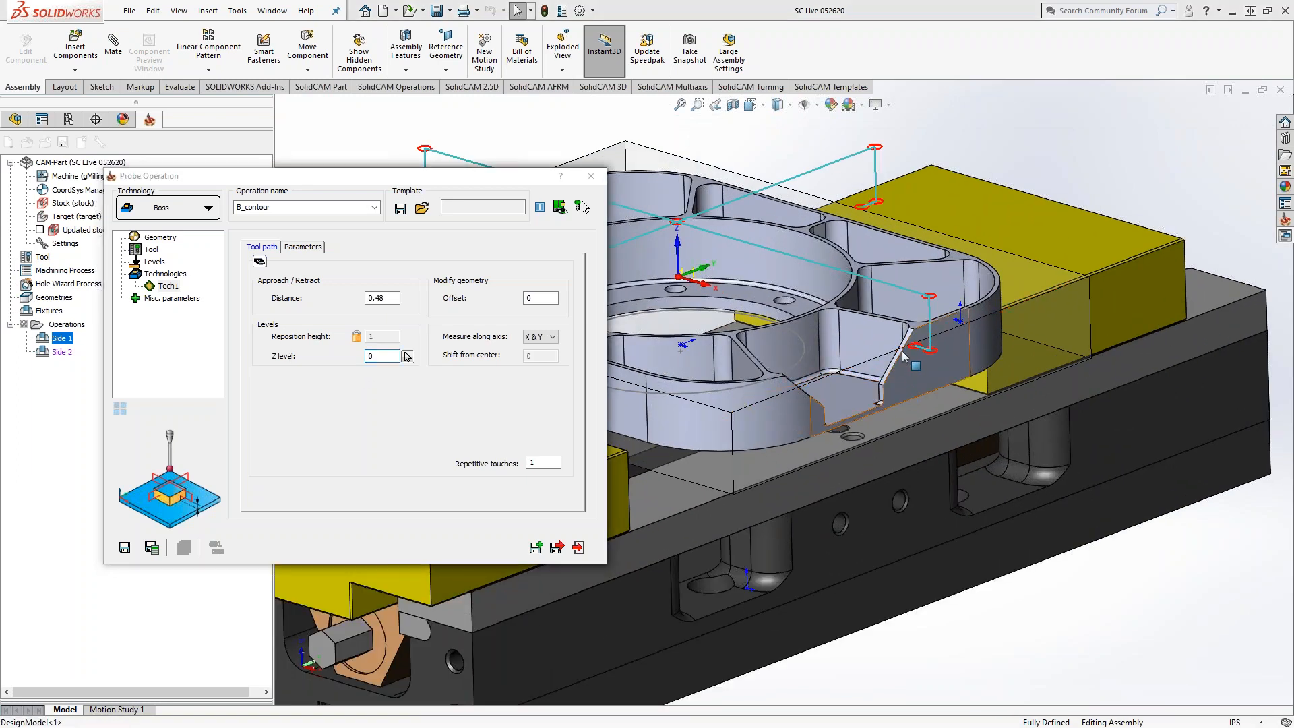
key(ctrl+1)
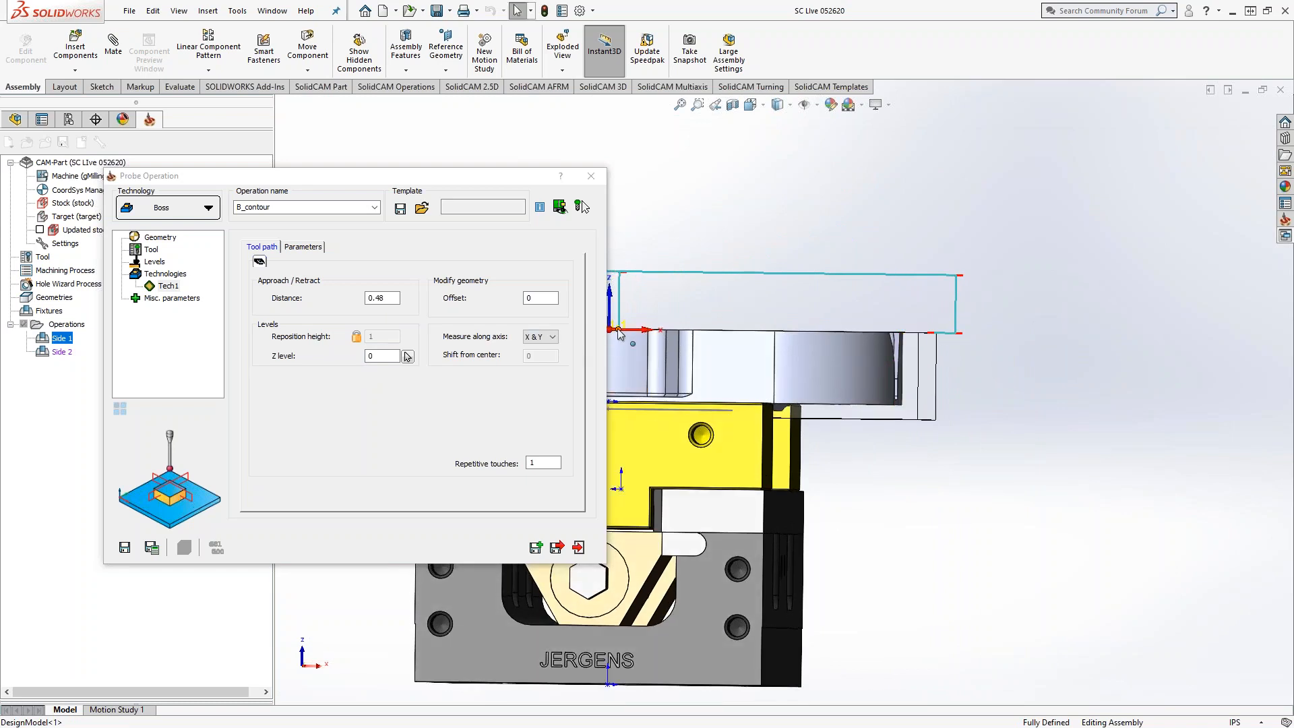
Open Tech1's Z level for editing and examine the probing tool path's height relative to the stock
click(156, 240)
click(170, 286)
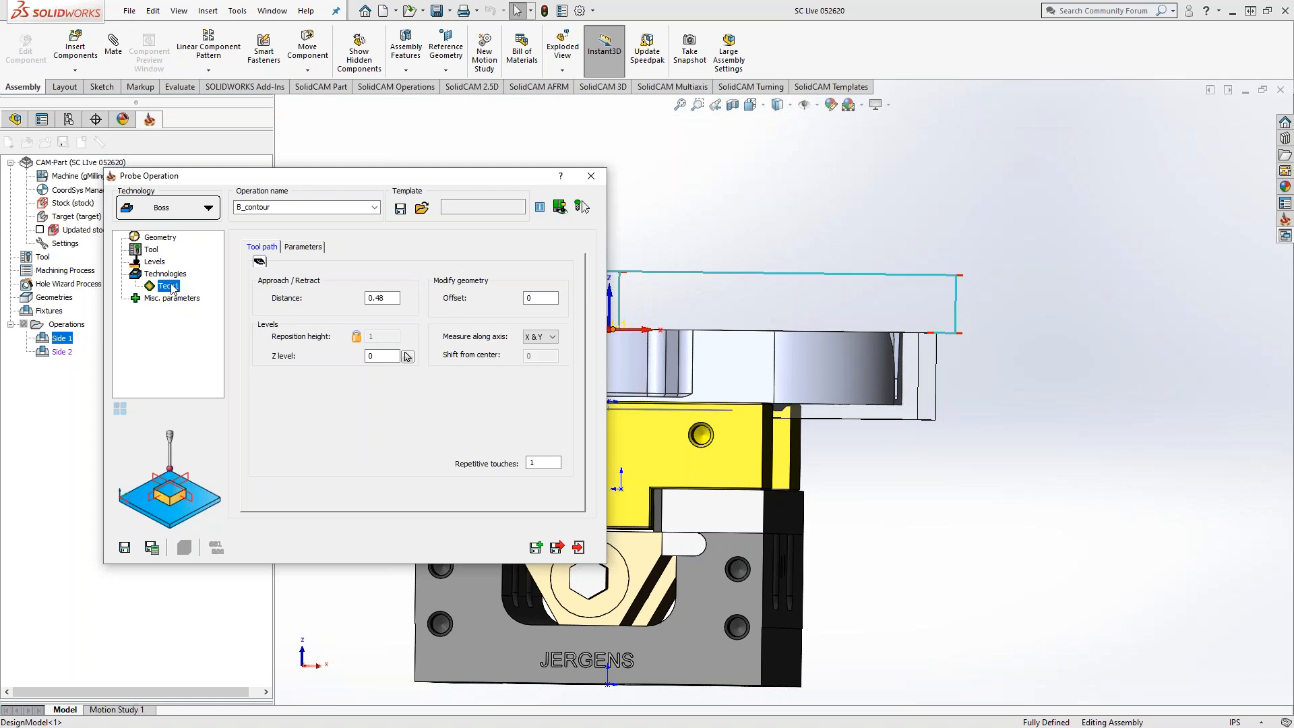
click(382, 356)
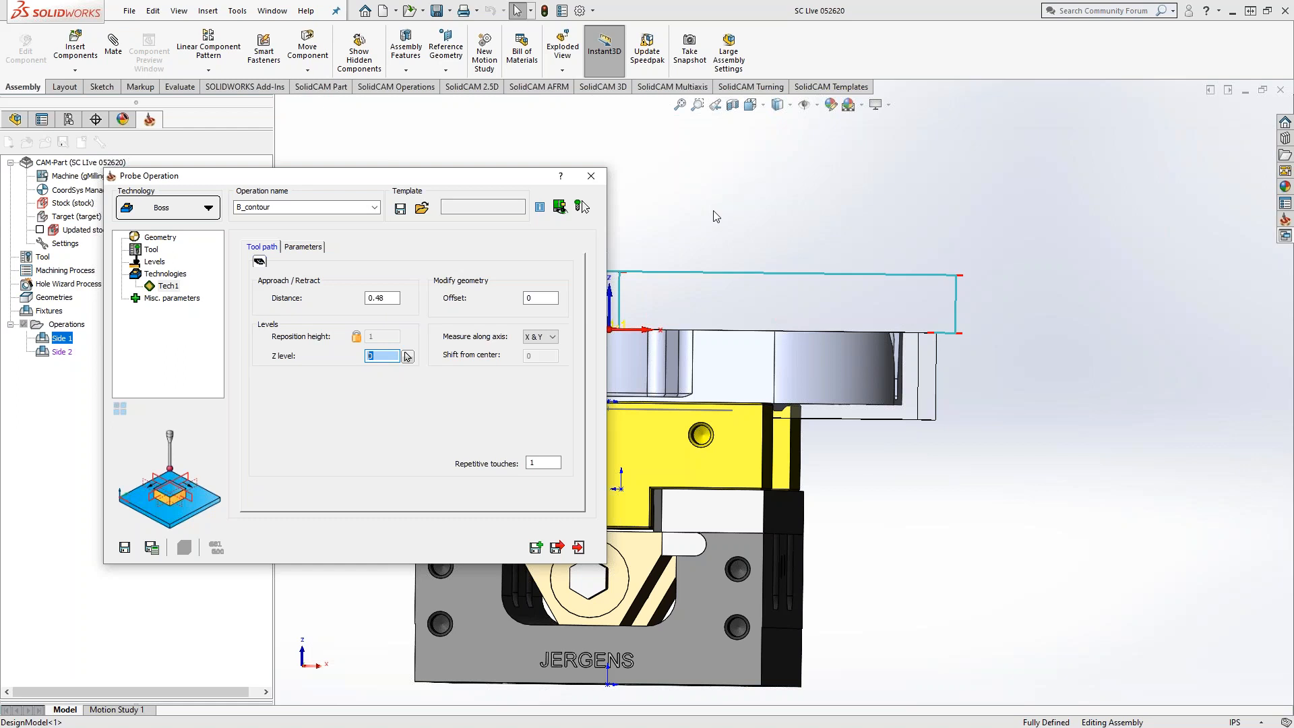
middle_drag(739, 214, 952, 307)
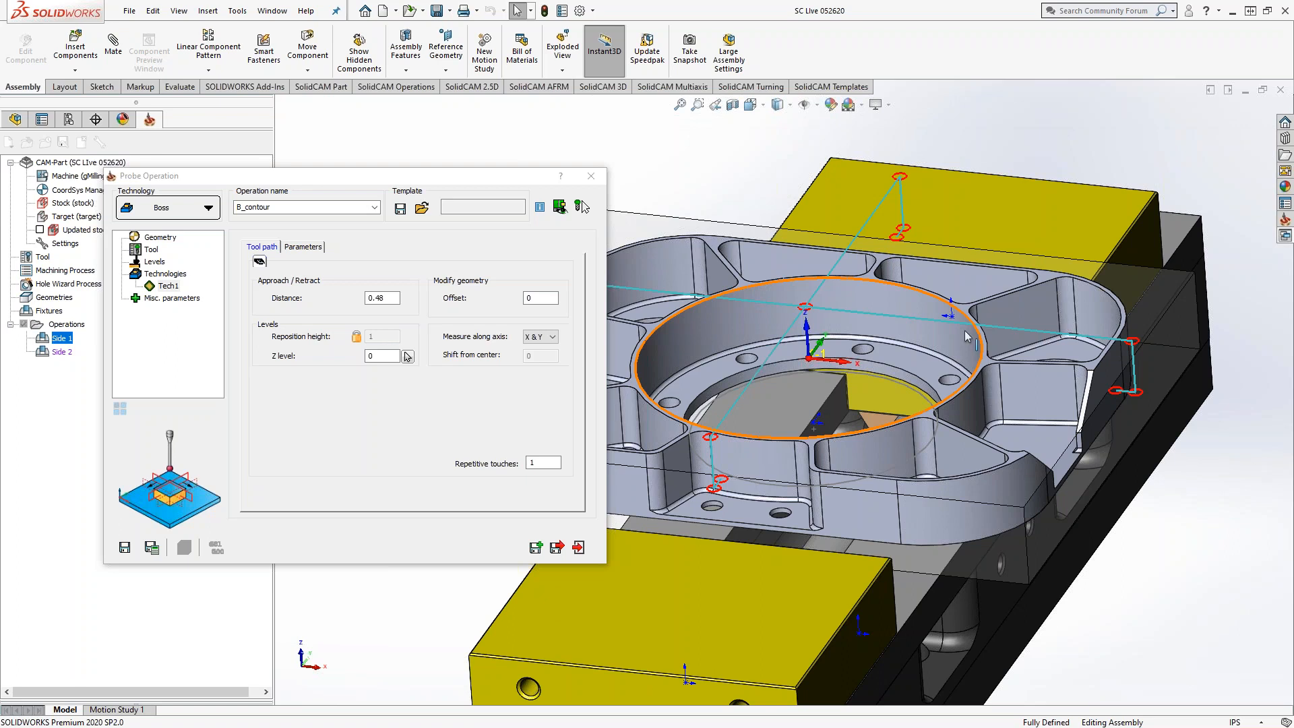
Pick Tech1's Z level from a point on the stock's outer side edge, at Z -0.386
middle_drag(933, 498, 893, 394)
scroll(705, 517, down, 4)
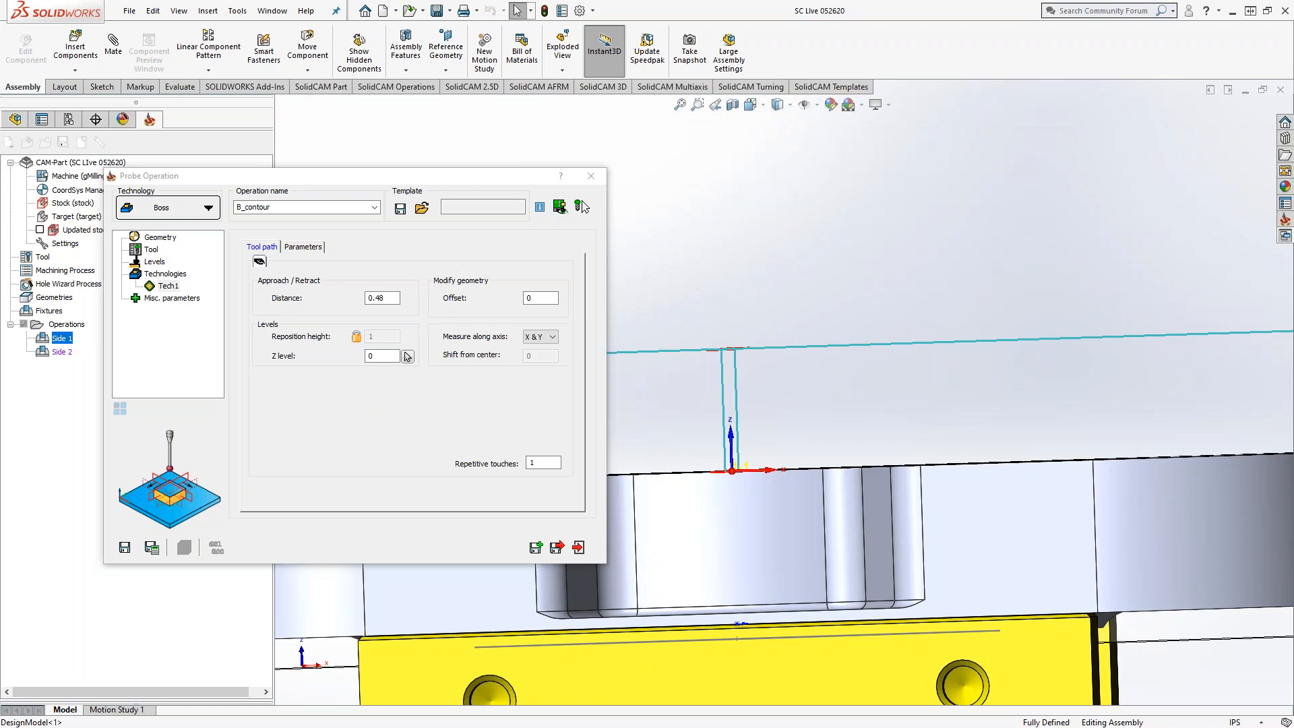
middle_drag(738, 500, 693, 543)
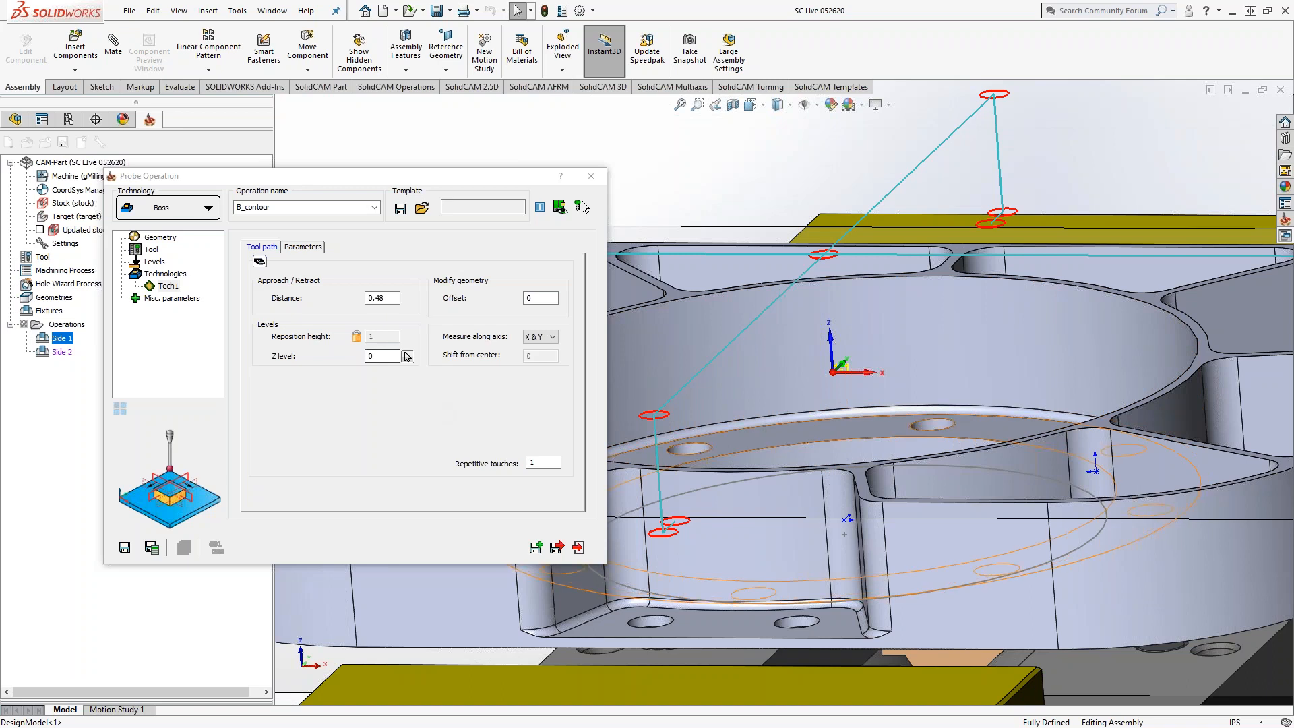
middle_drag(854, 440, 818, 406)
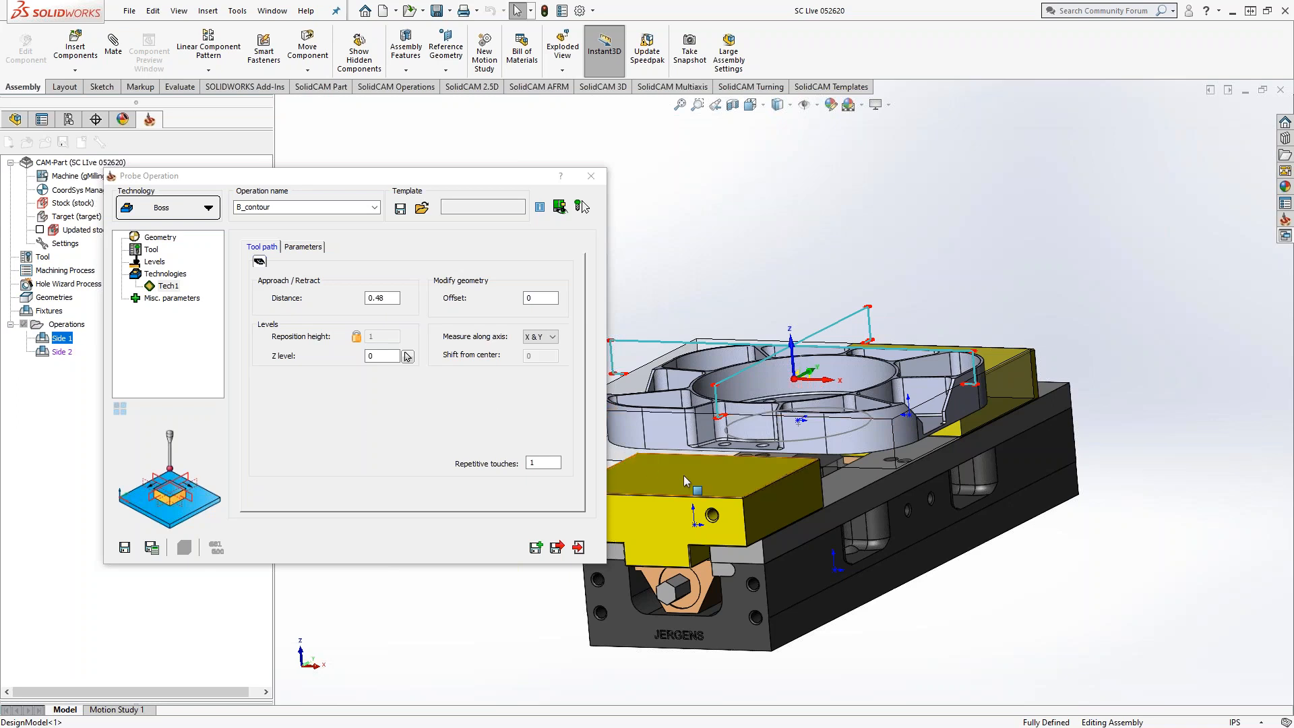
middle_drag(702, 464, 744, 424)
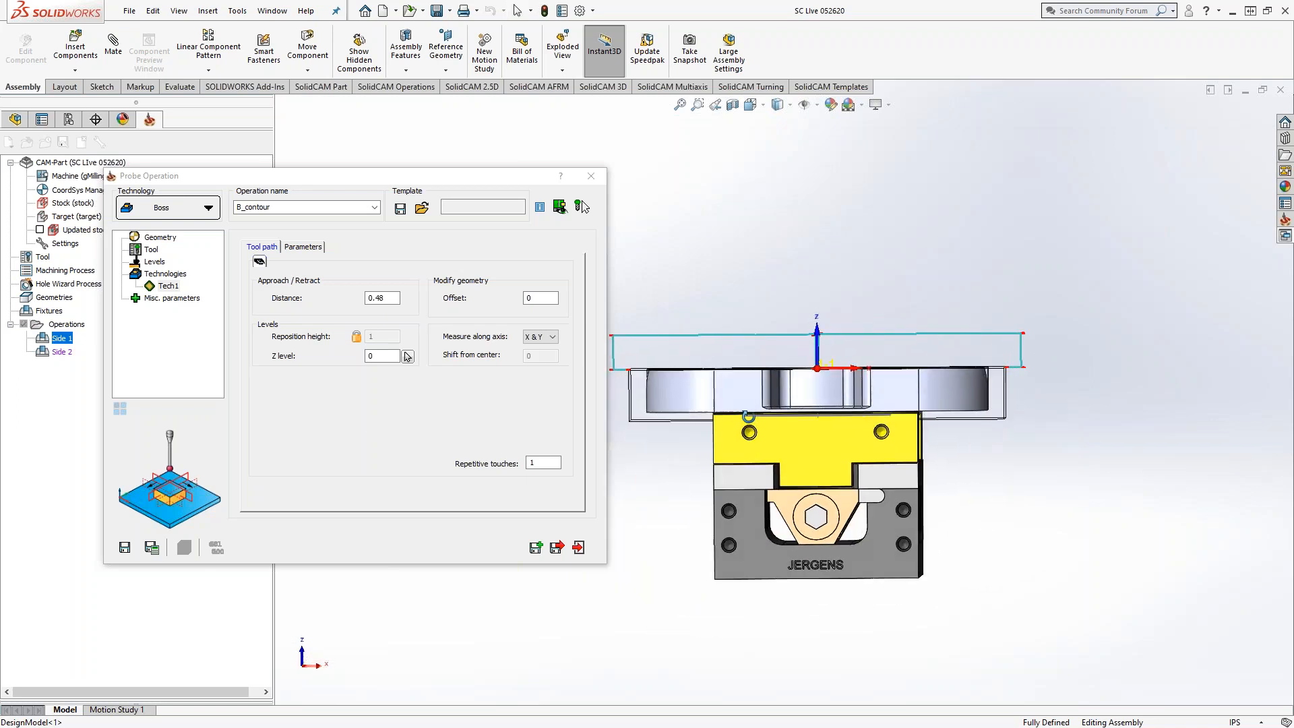
scroll(821, 378, down, 5)
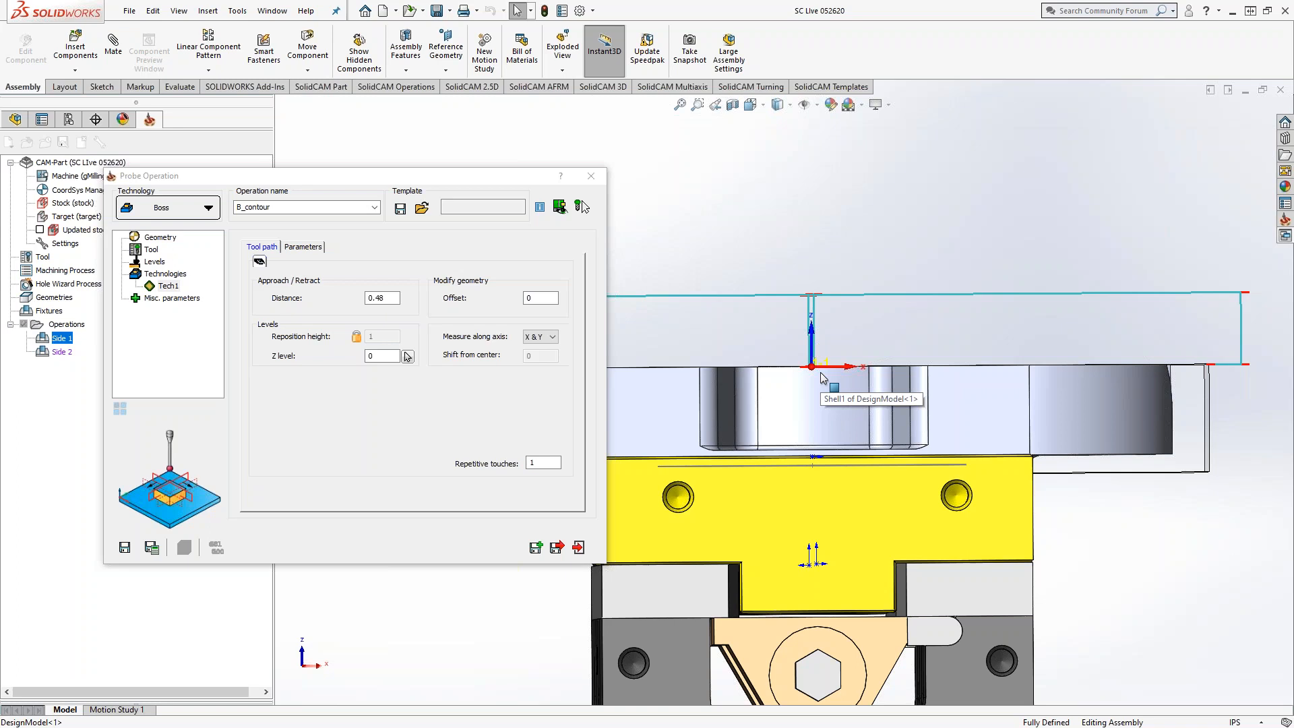
double_click(375, 357)
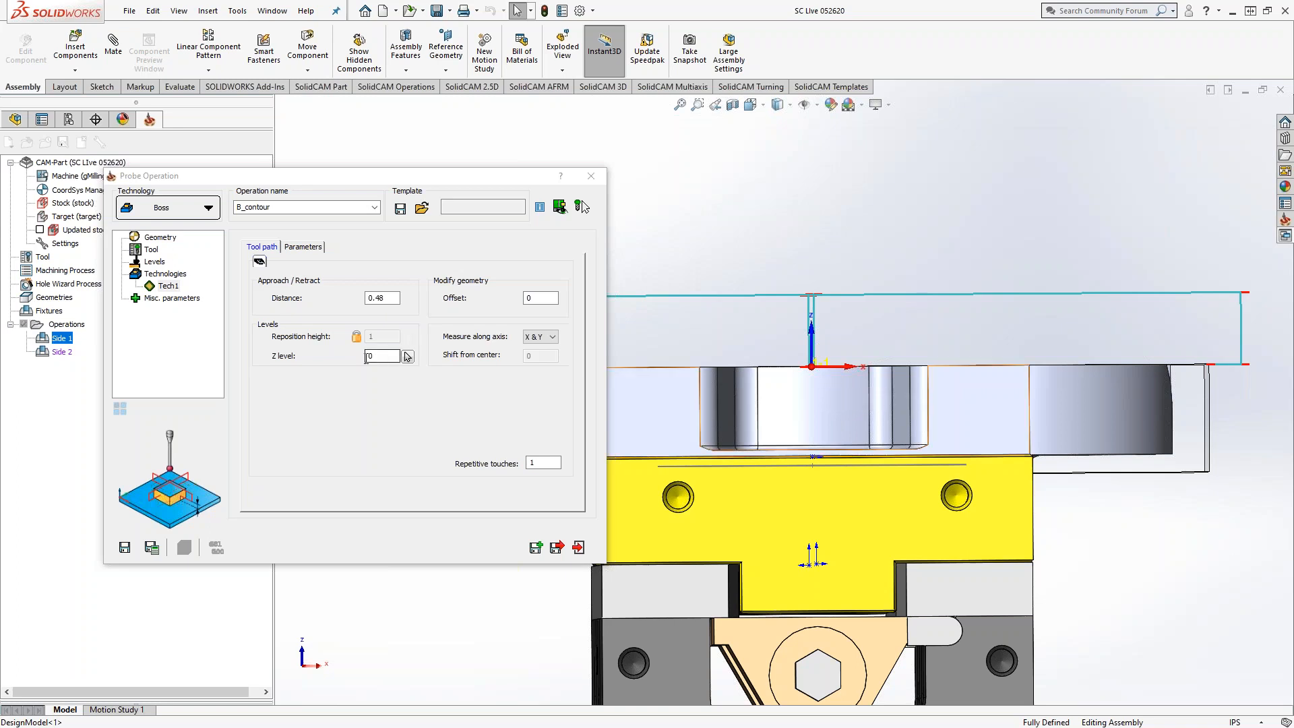
click(408, 356)
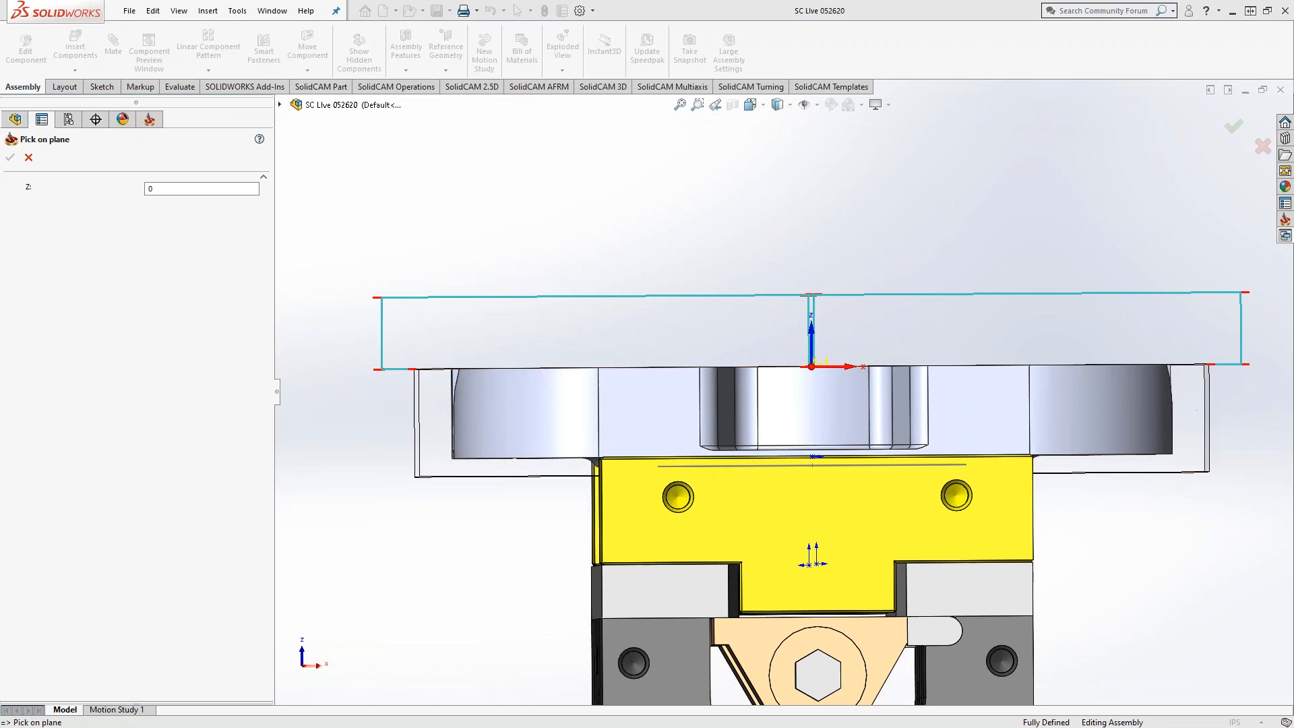
click(1210, 392)
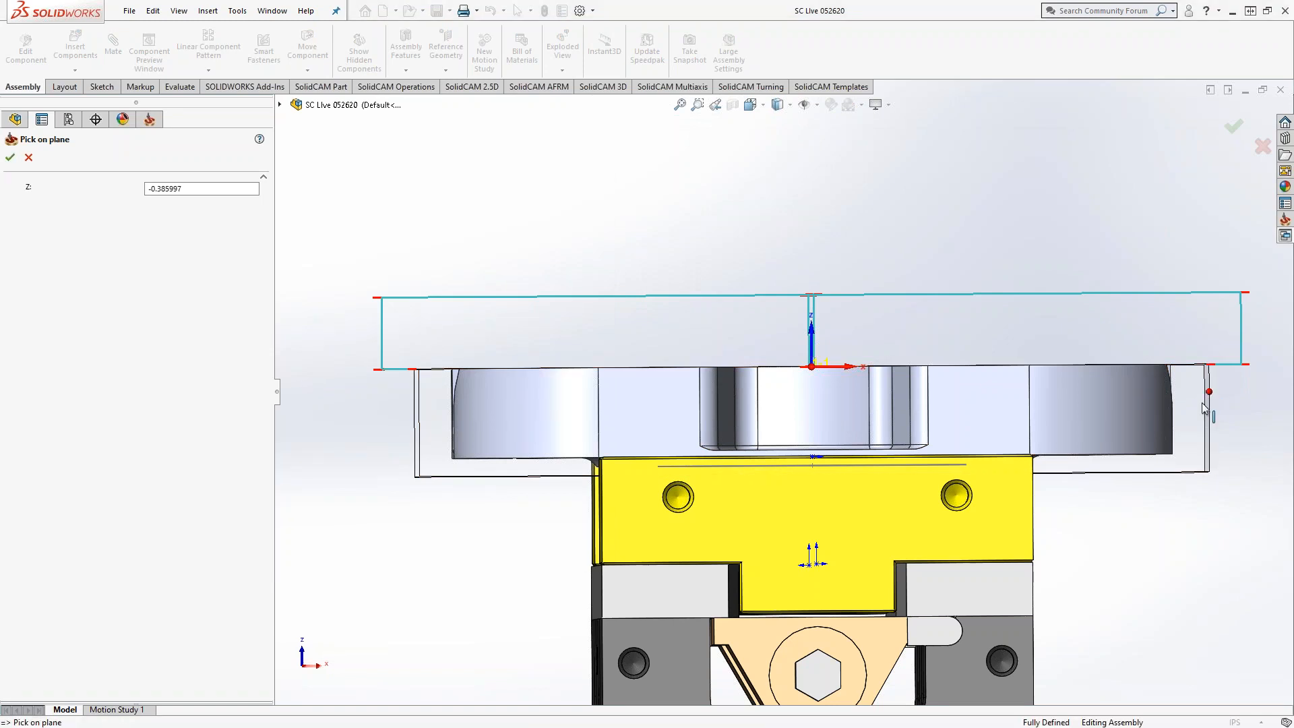
click(10, 157)
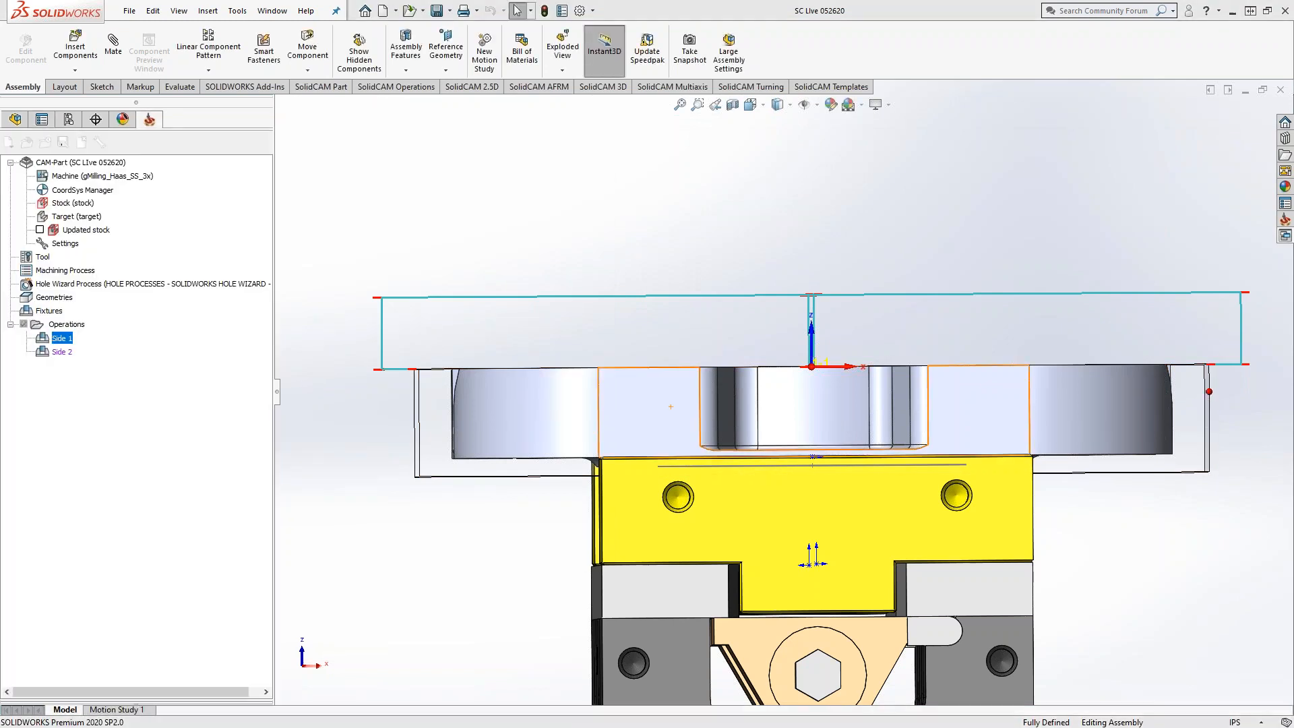
Examine the probing tool path at Z level -0.386 against the stock from the front and from above
middle_click(849, 403)
middle_drag(849, 403, 829, 468)
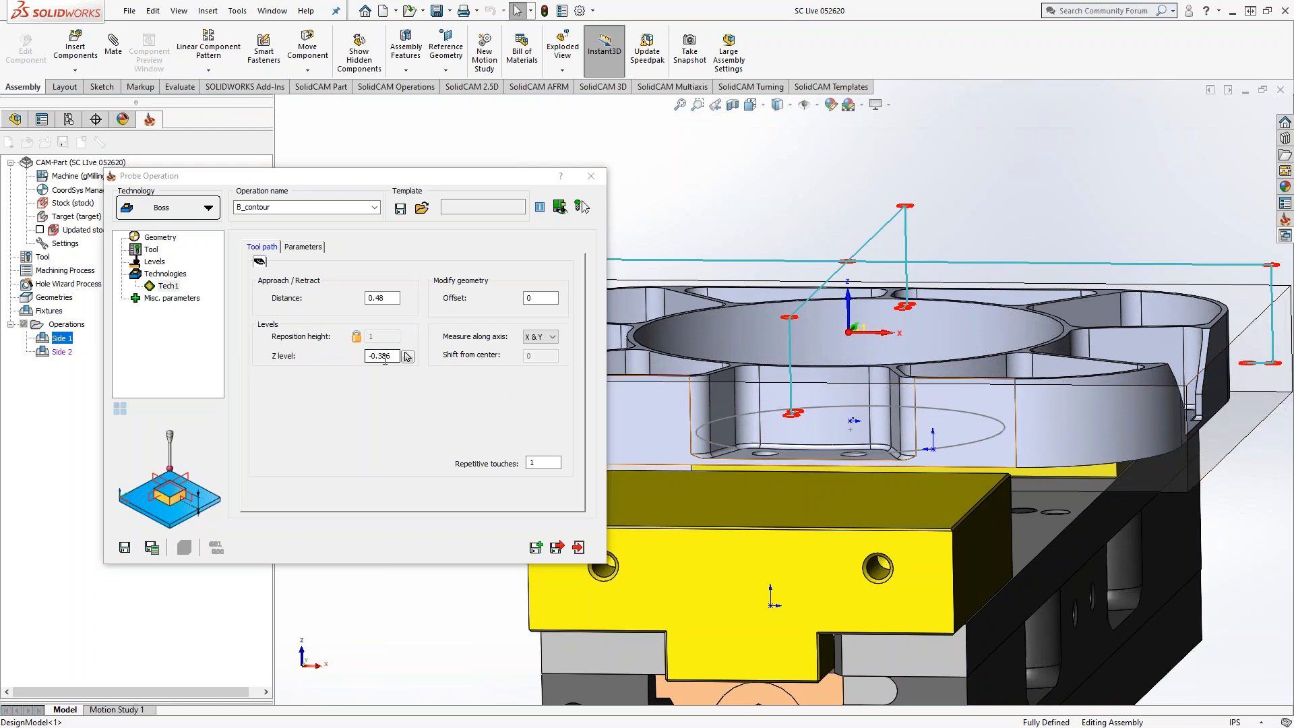
drag(393, 356, 360, 371)
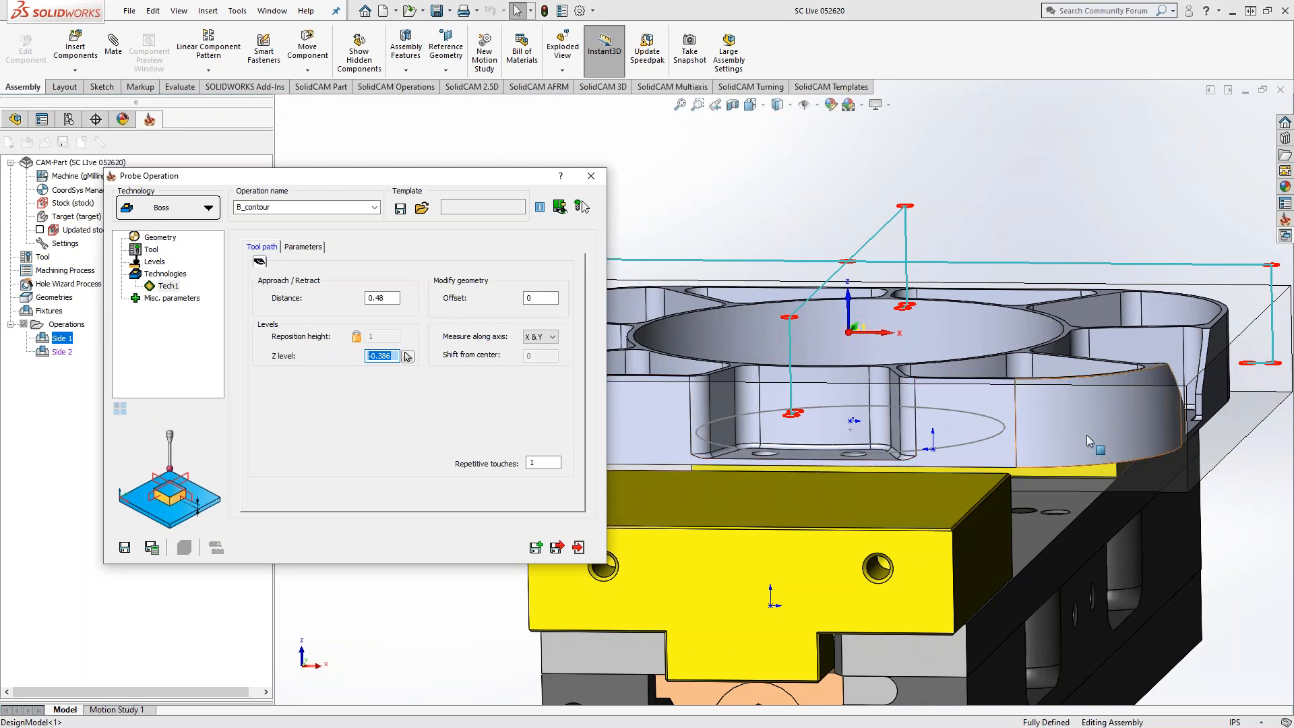
scroll(1106, 427, up, 4)
middle_drag(1018, 403, 1016, 381)
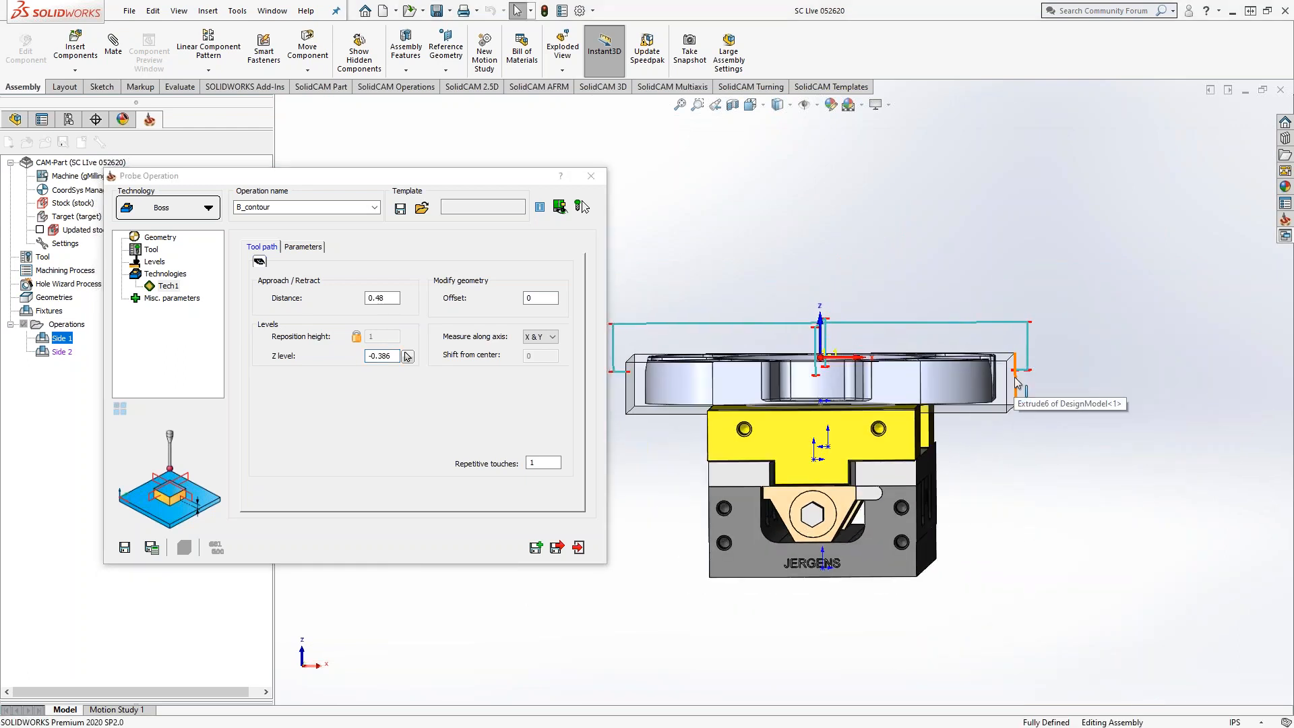
middle_drag(1017, 385, 959, 434)
scroll(959, 433, down, 3)
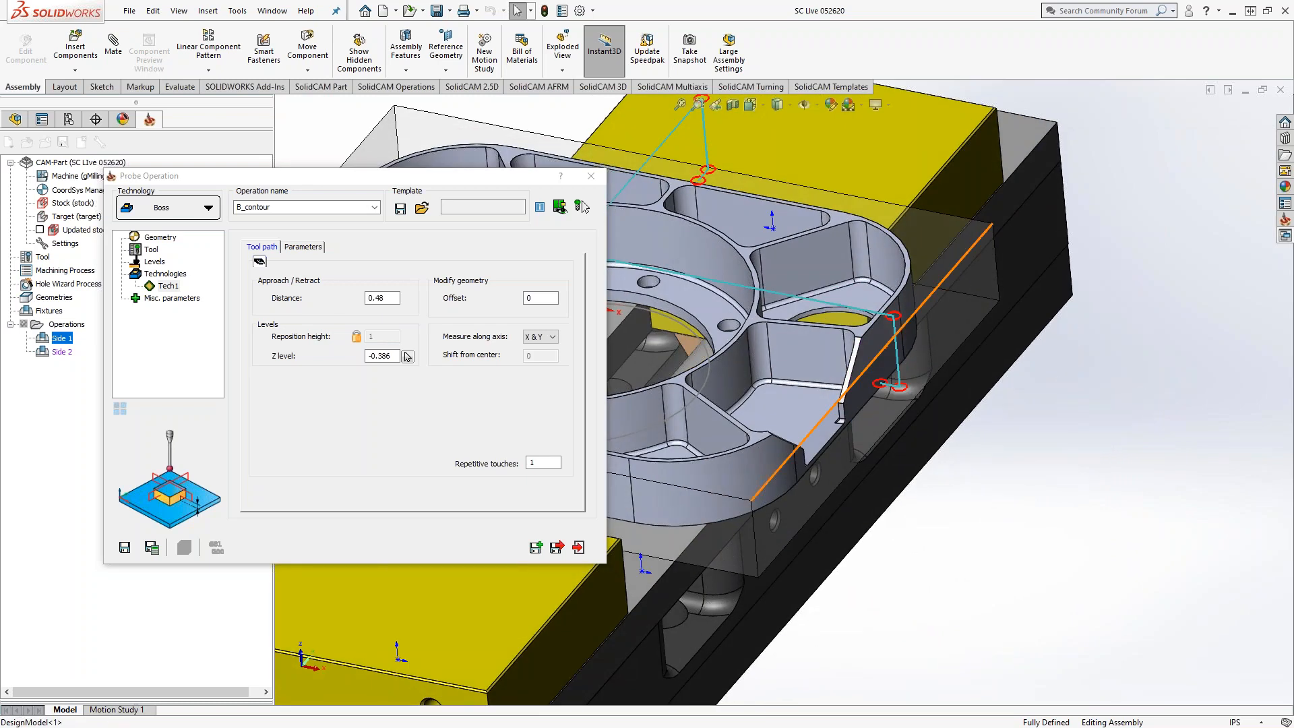
Try Tech1 Z levels of -0.93718 and -0.62222 and check the probing depth against the stock
click(392, 356)
double_click(392, 356)
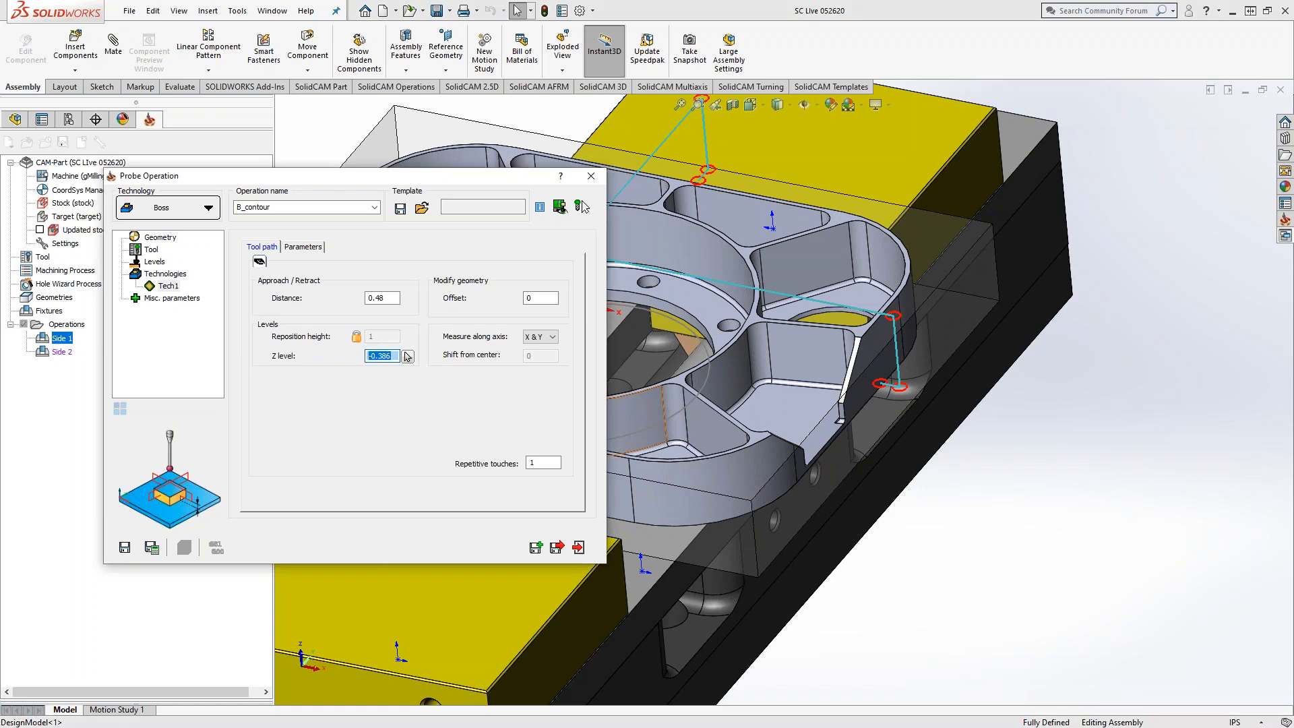
click(637, 416)
middle_drag(772, 423, 805, 317)
double_click(391, 356)
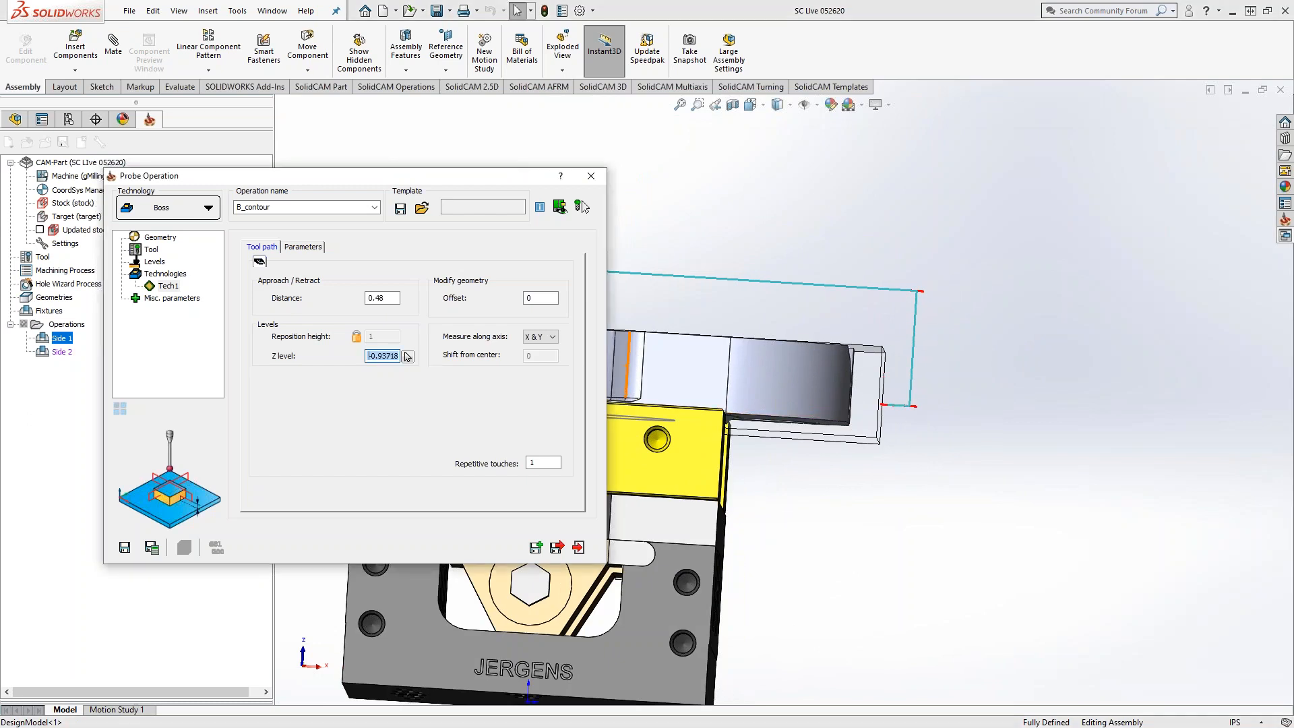
scroll(383, 355, up, 8)
scroll(383, 356, down, 11)
scroll(407, 357, down, 1)
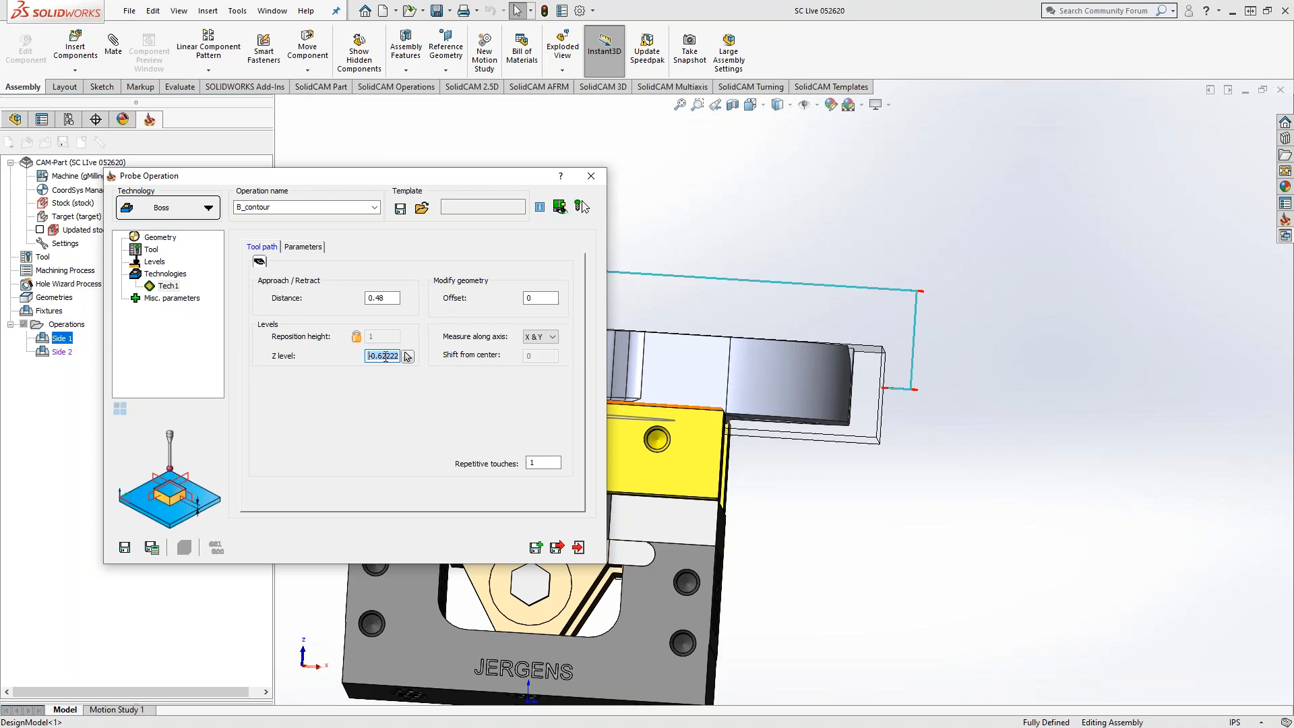
middle_drag(956, 461, 884, 524)
scroll(772, 477, up, 4)
middle_drag(686, 429, 845, 311)
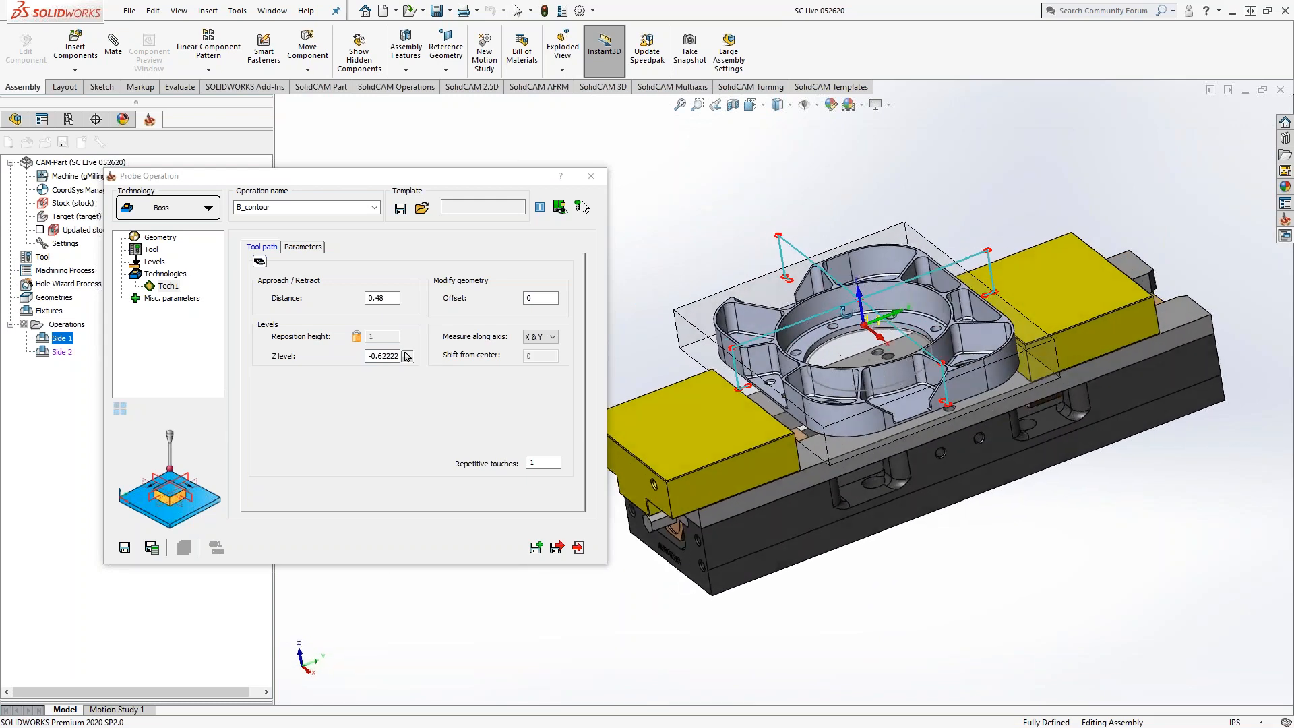
middle_drag(959, 442, 829, 458)
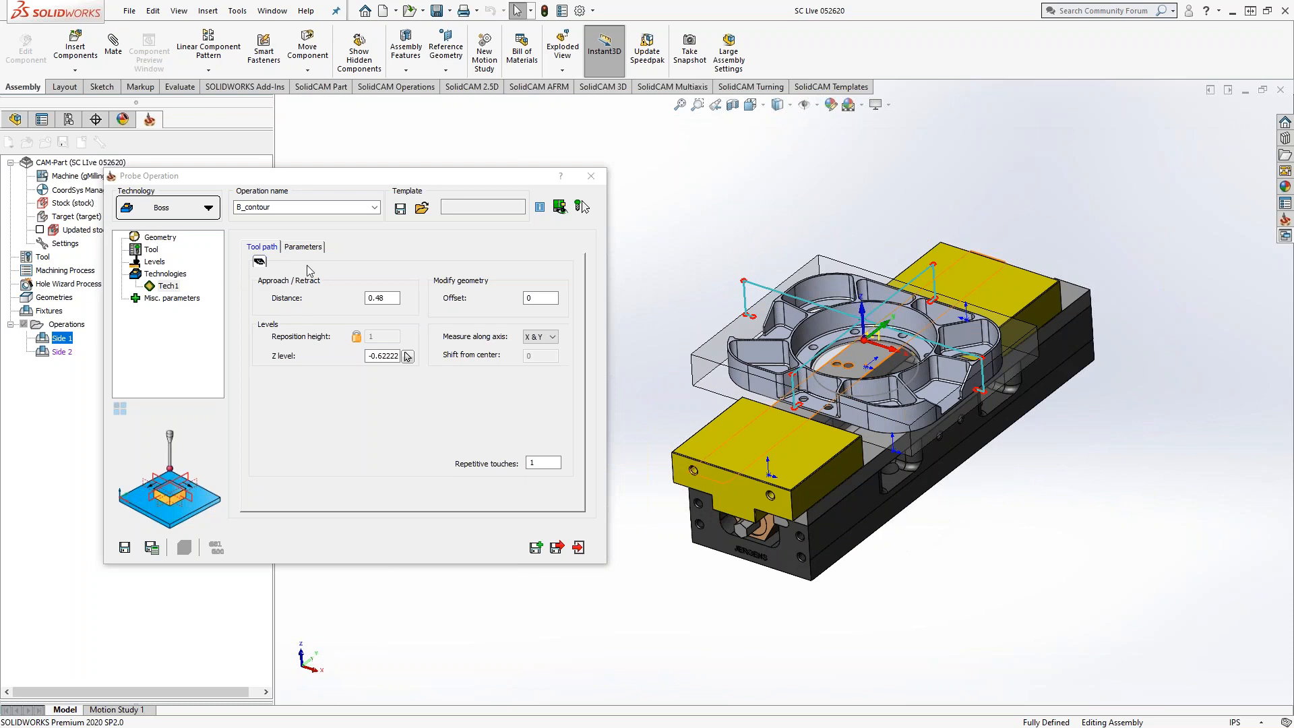
Check Tech1's overtravel parameter and the operation's miscellaneous parameters, then return to Tech1's tool path settings
click(320, 247)
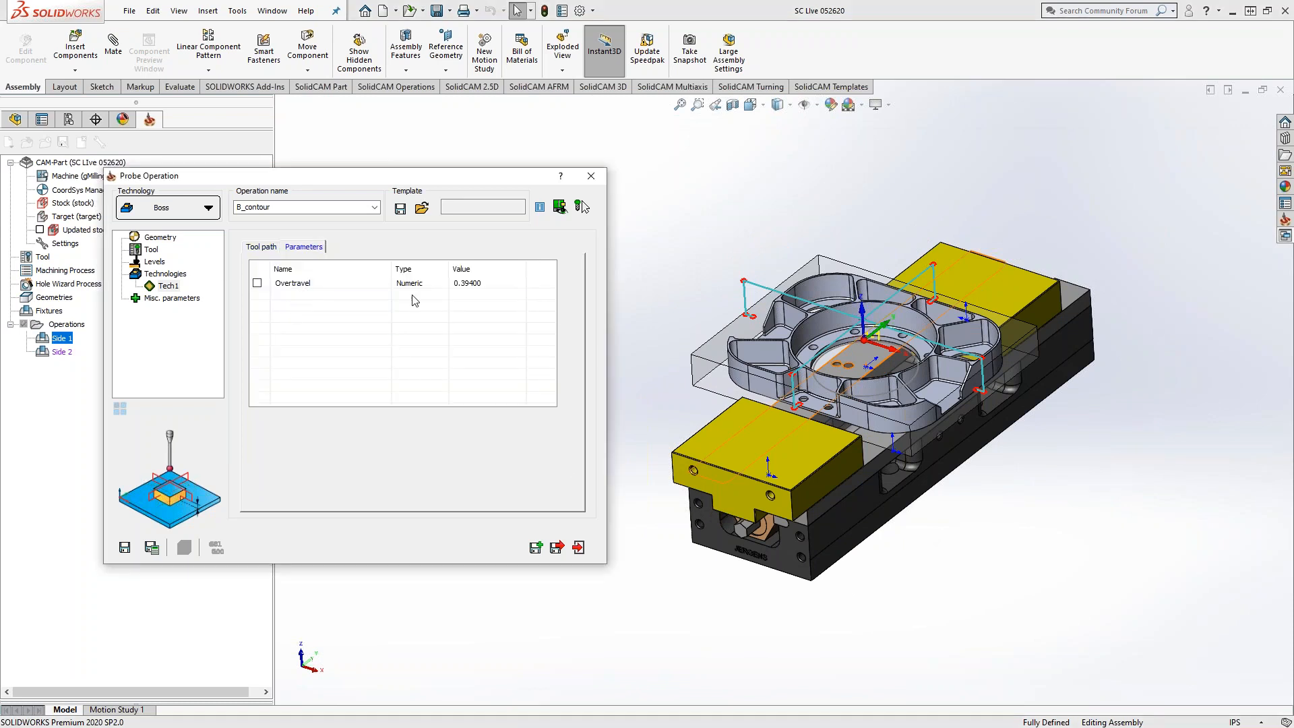
click(262, 247)
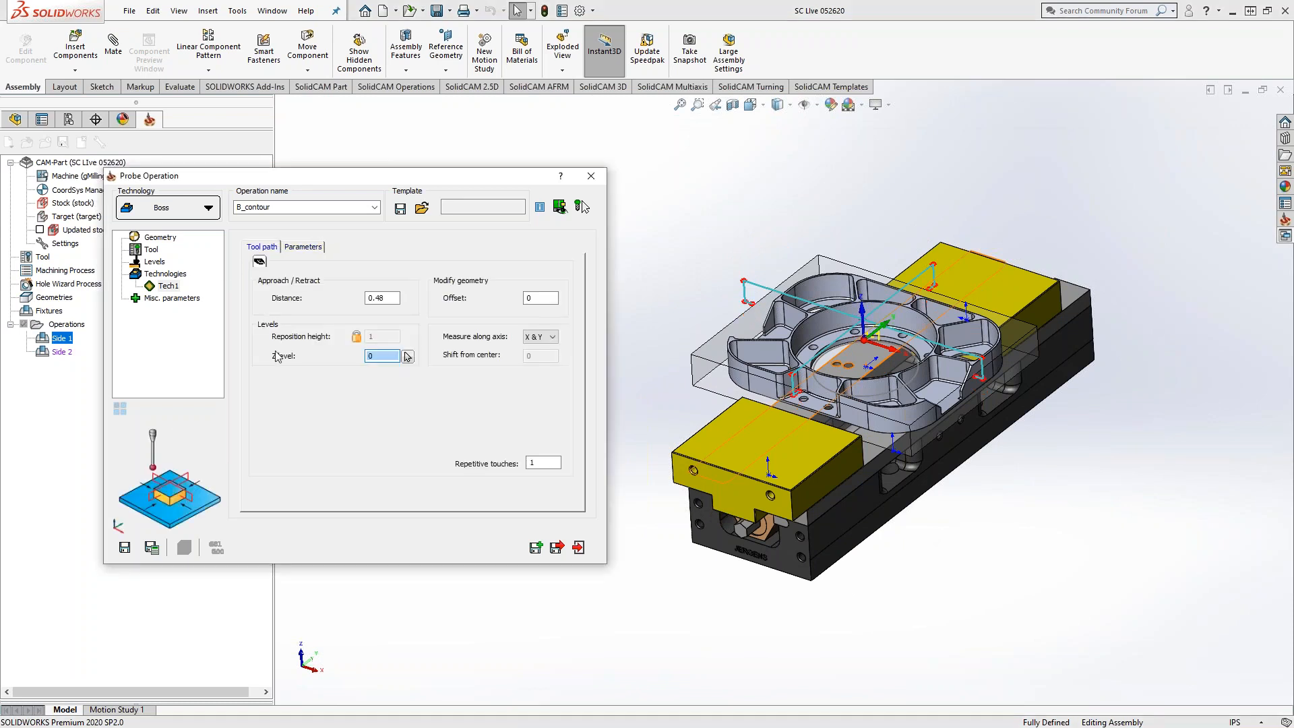
click(164, 298)
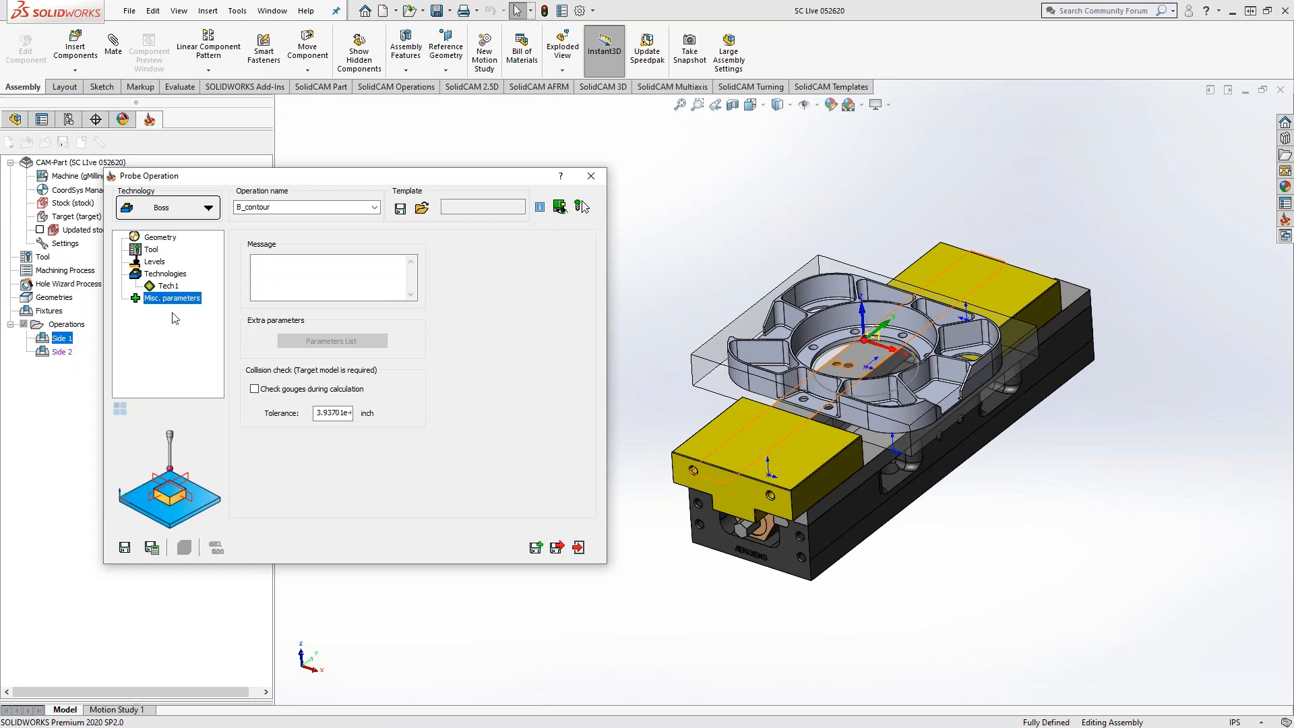
click(167, 286)
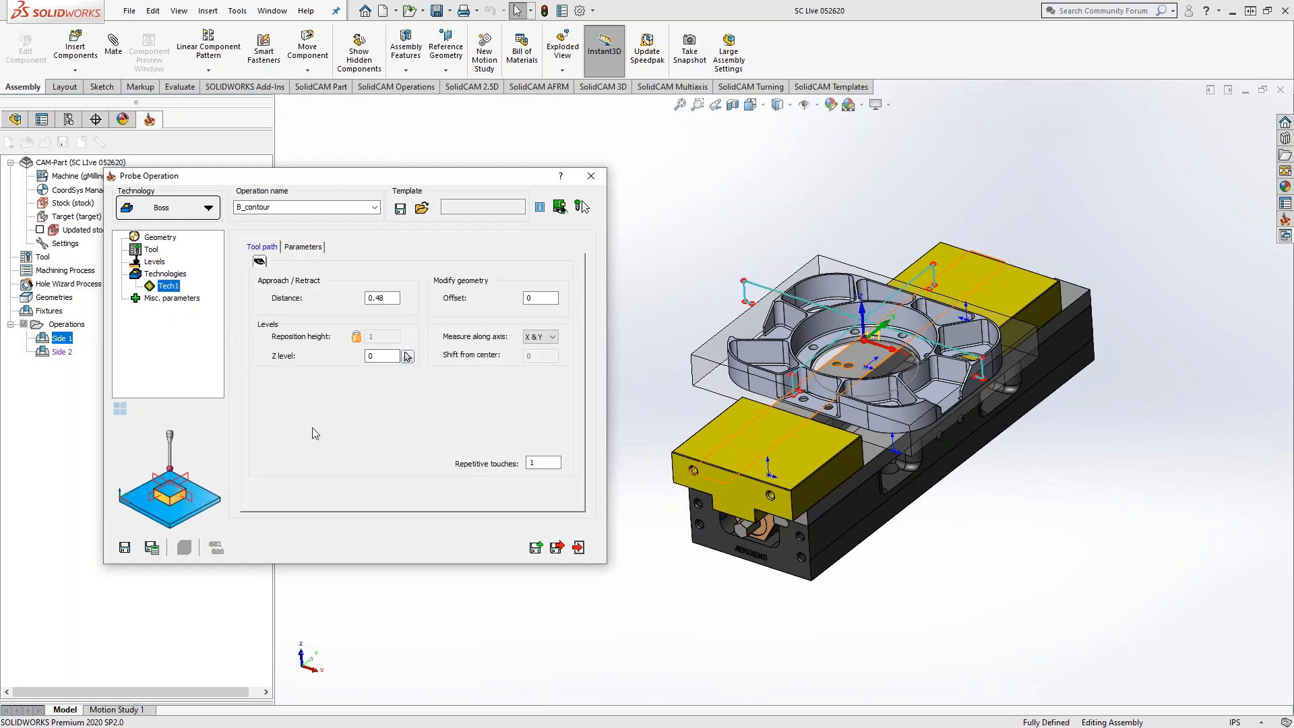
Set Tech1's Z level to -0.4 and check the probing tool path against the stock
key(Tab)
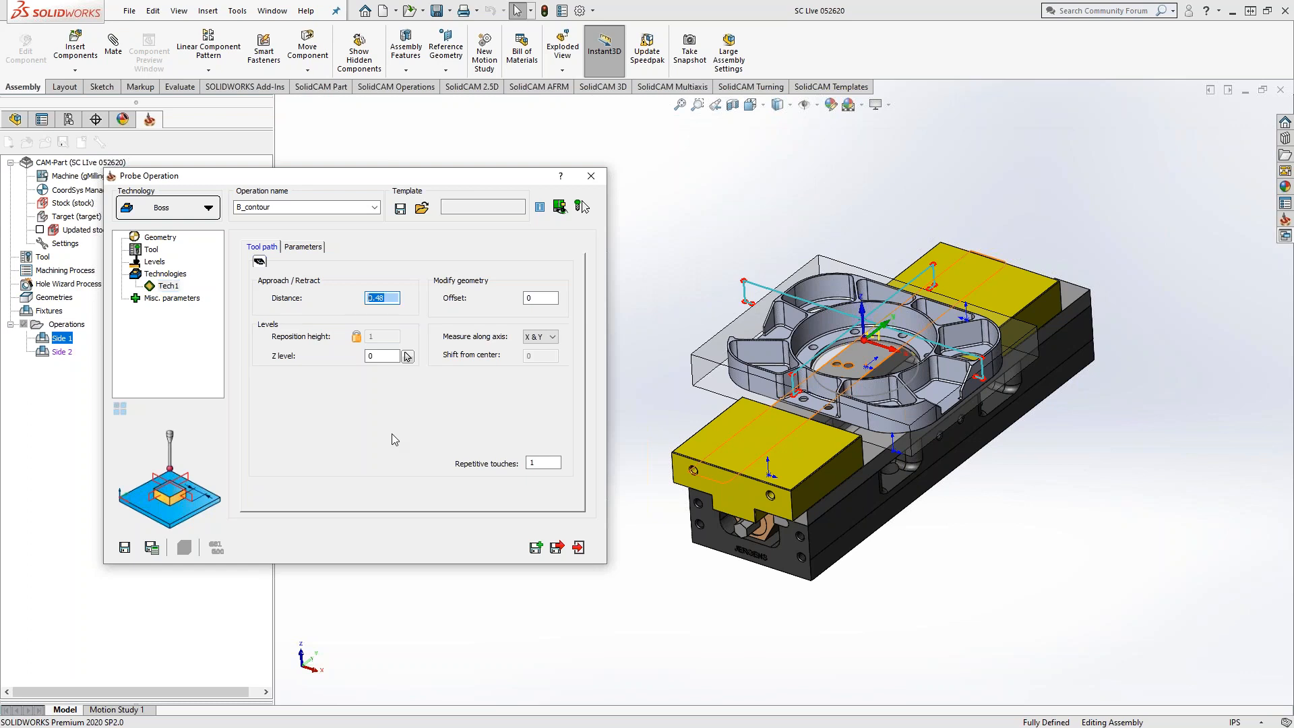
middle_drag(781, 426, 799, 330)
click(407, 356)
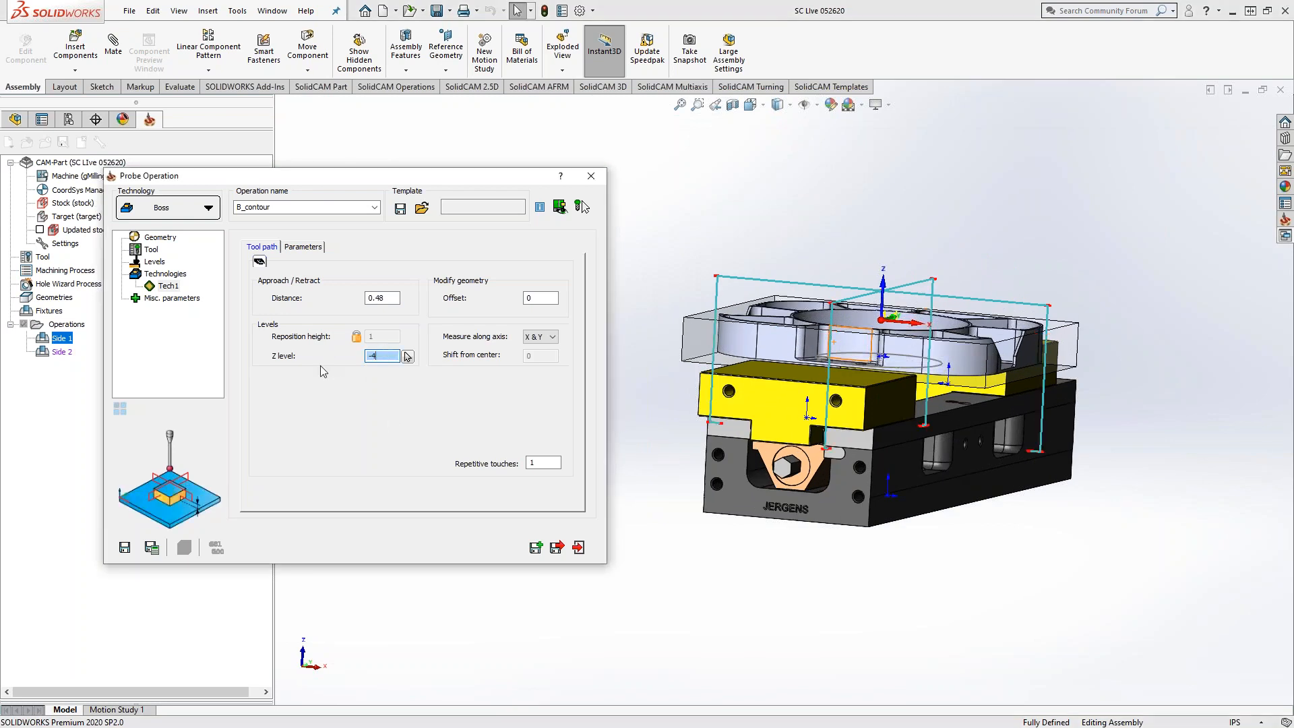
text(-0.4)
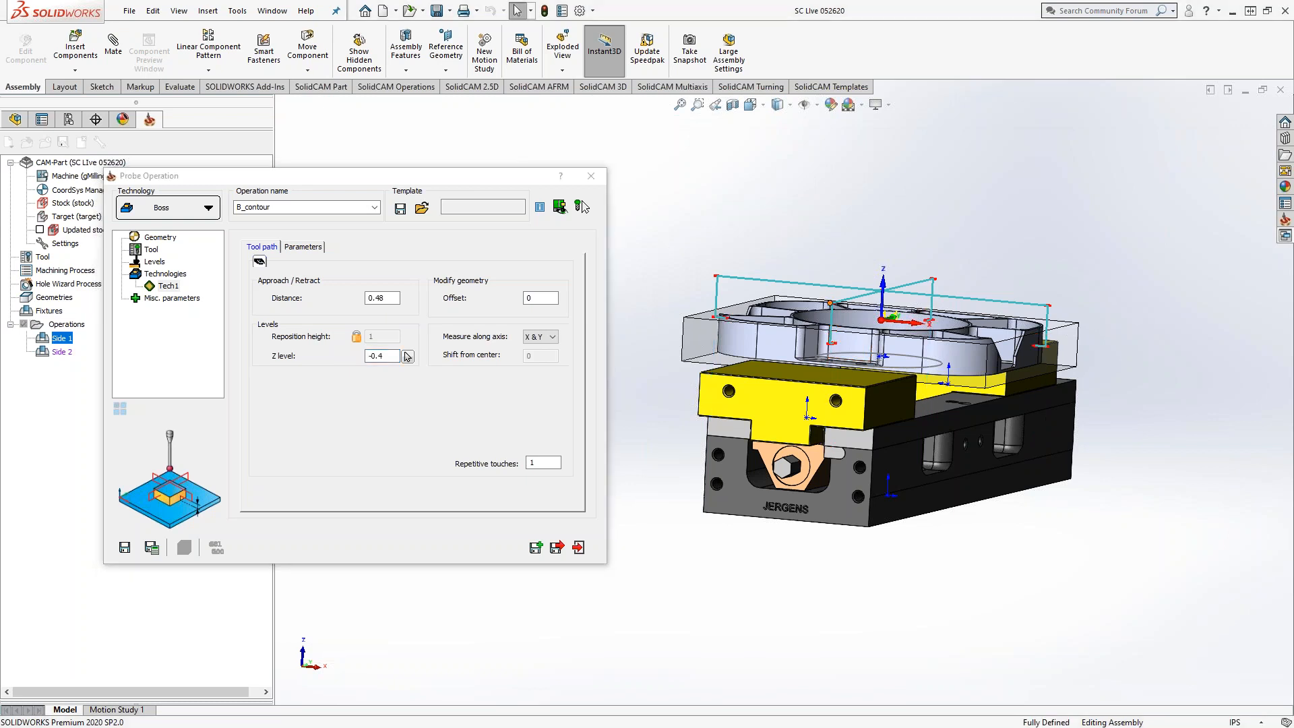
middle_drag(969, 417, 982, 421)
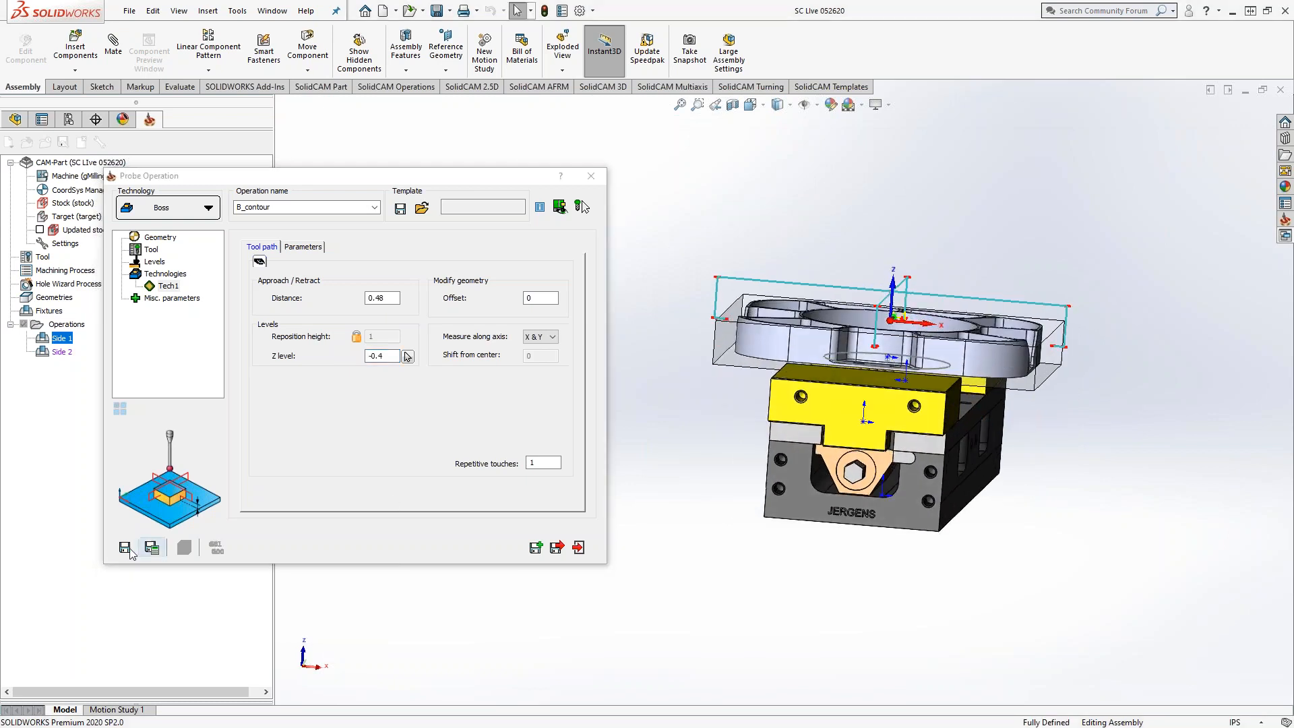
Save and calculate the B_contour probe operation, dismiss the stock warning and exit the operation
click(151, 547)
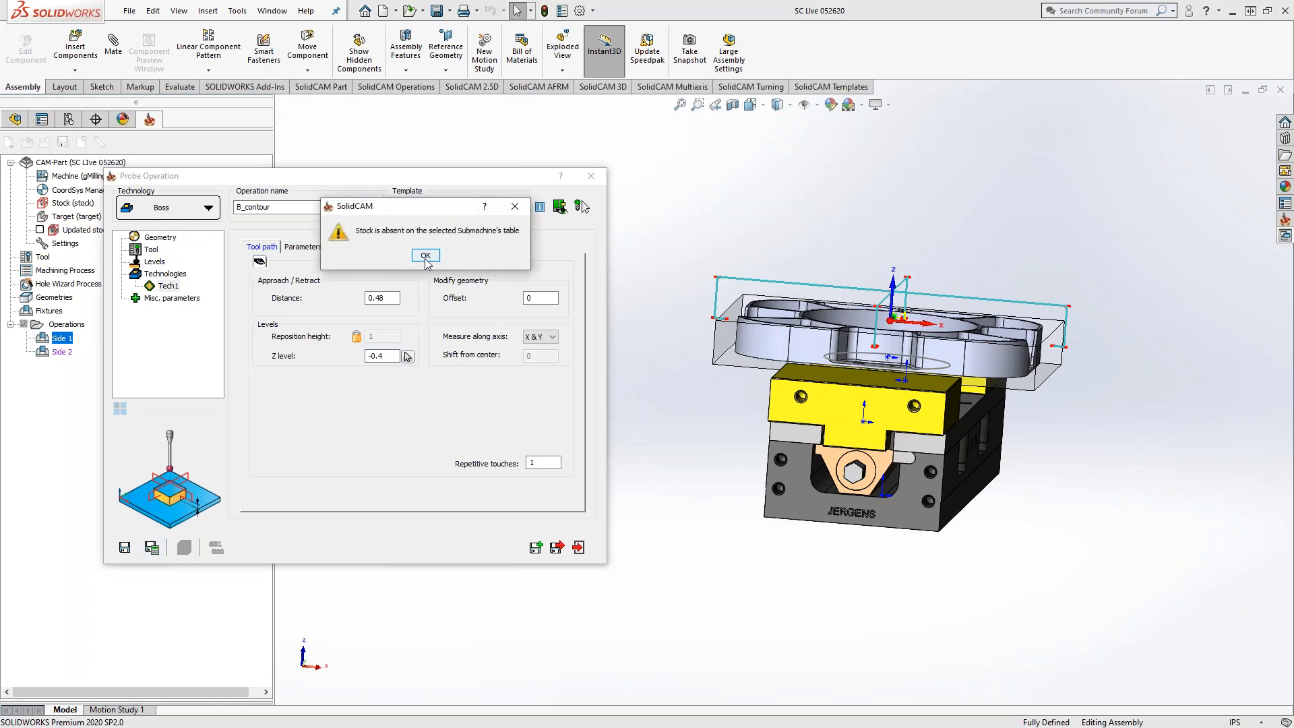
click(426, 255)
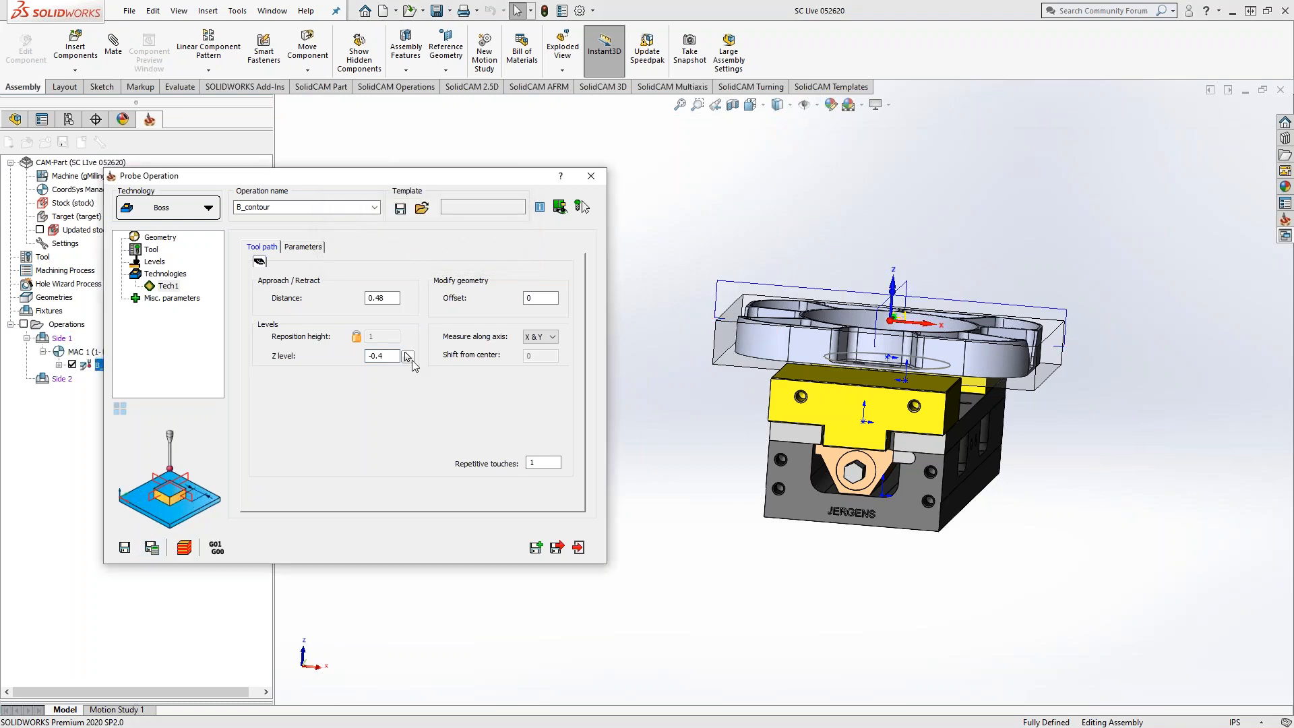
click(578, 547)
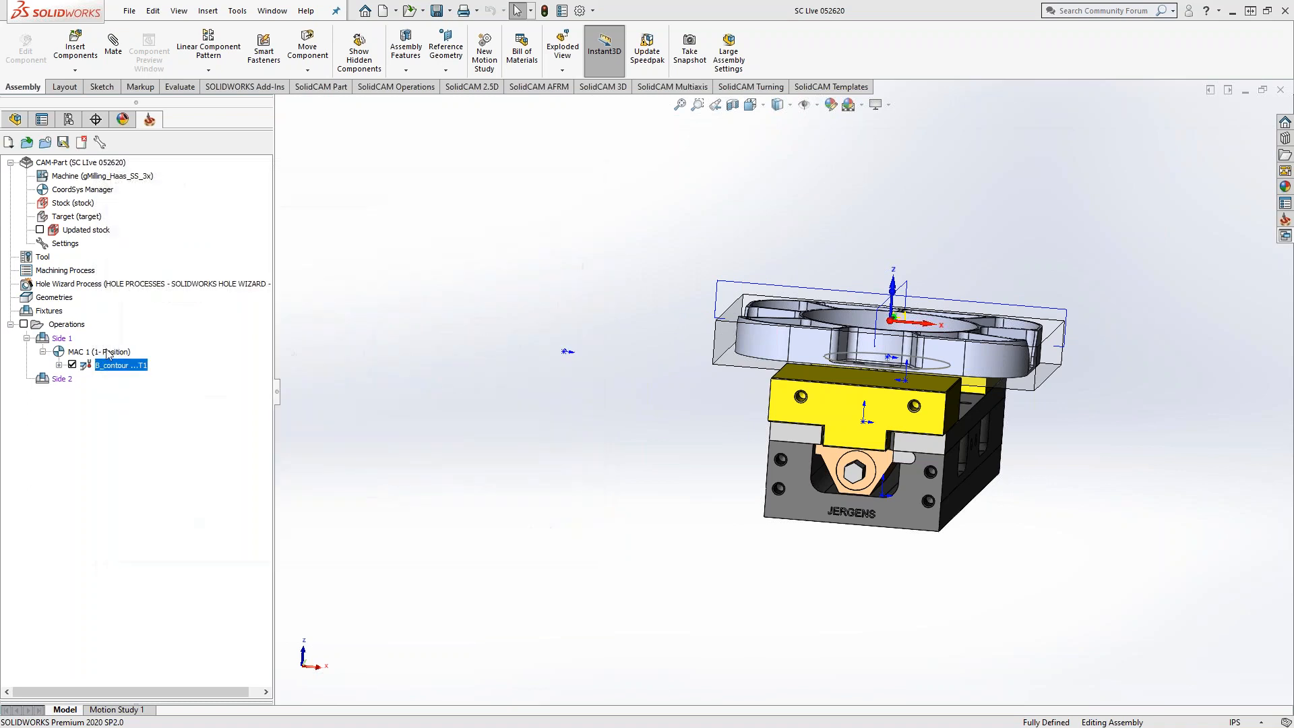
Open Side 1's machine setup, examine the part and clamping fixture in the machine preview, and cancel the setup
click(59, 339)
double_click(58, 340)
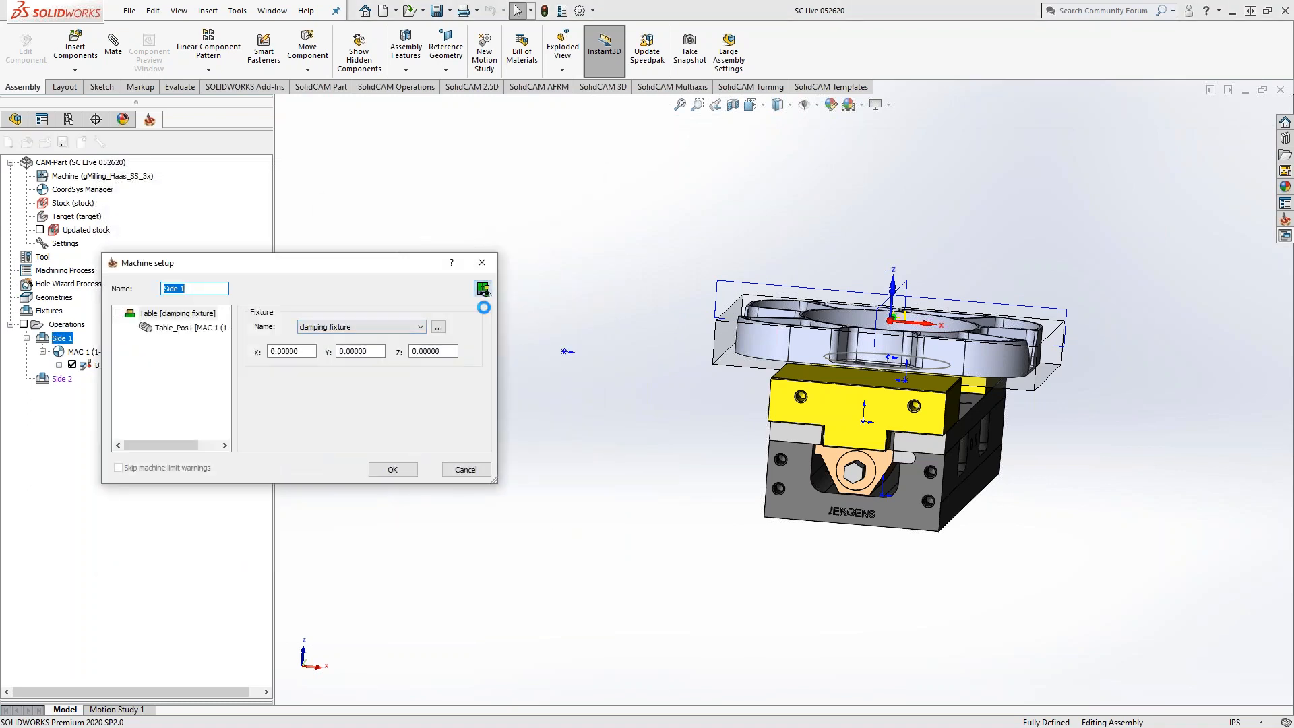
click(482, 289)
drag(810, 405, 850, 377)
click(1150, 162)
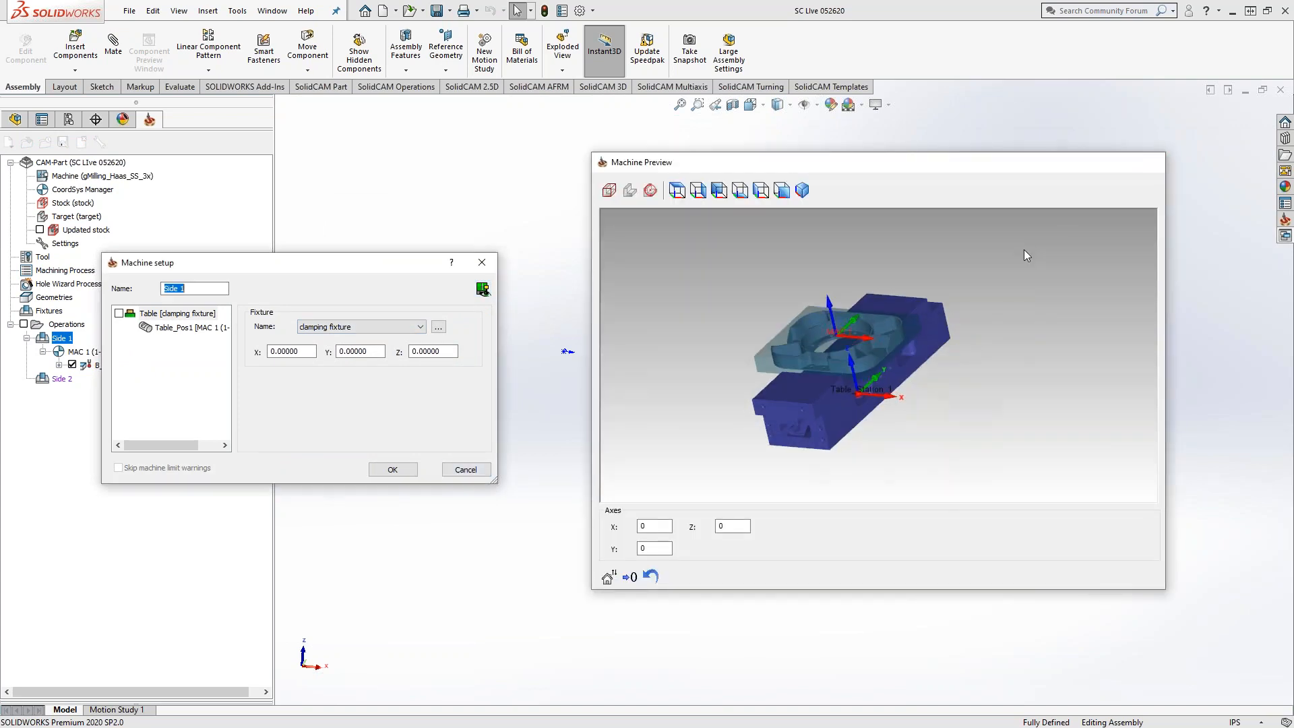
click(467, 469)
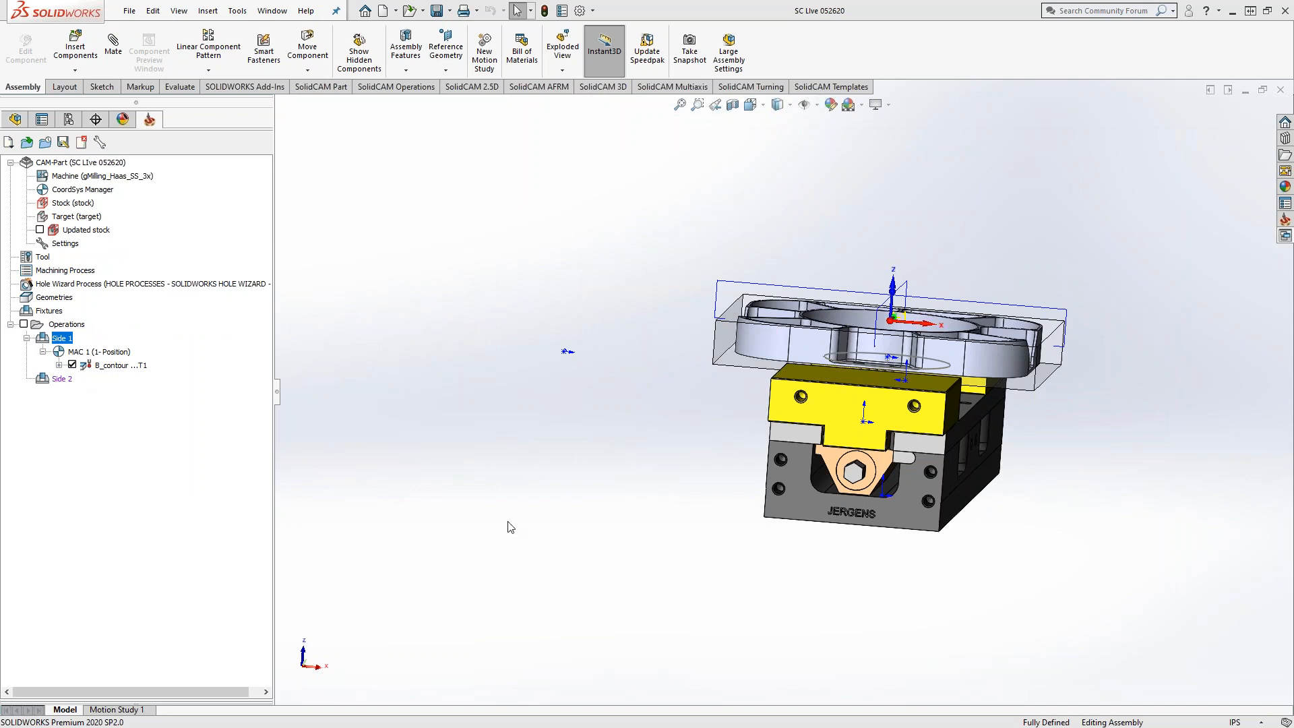
Add a new probe operation after B_contour on Side 1, using the Angle Z technology with the Home Position action
key(Right)
middle_drag(485, 516, 452, 573)
right_click(102, 366)
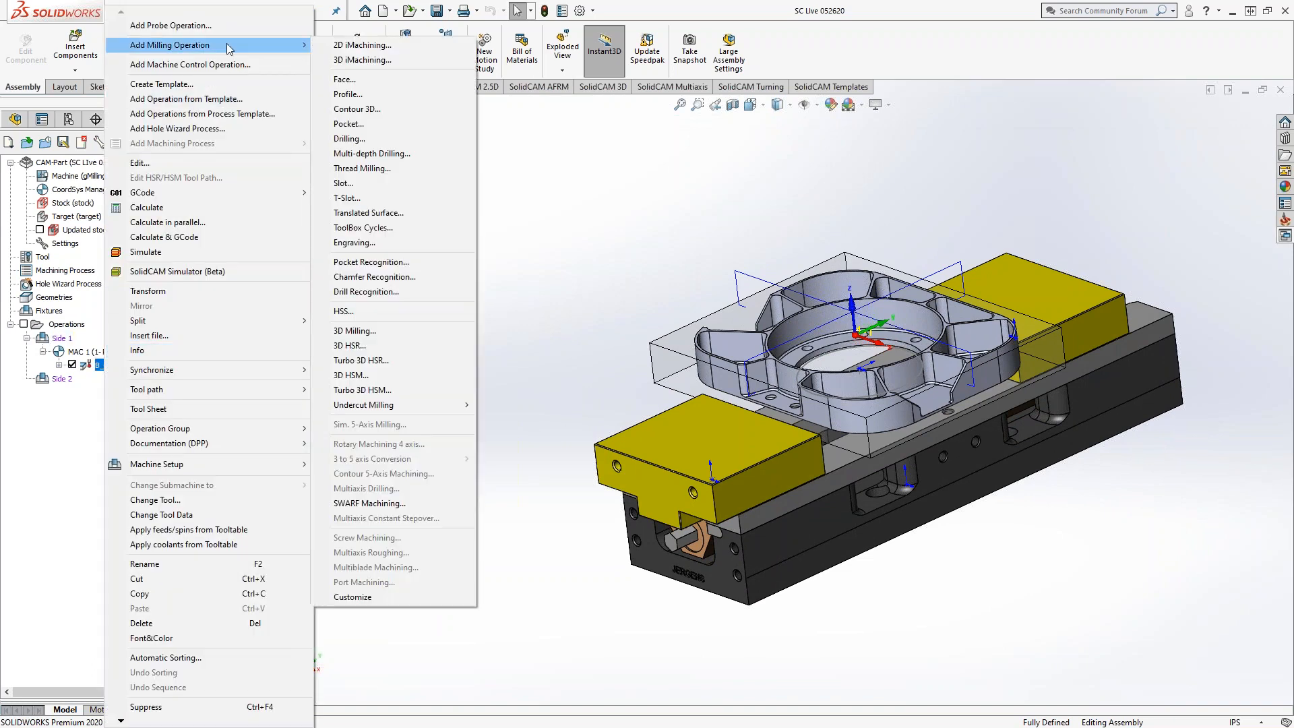
click(195, 27)
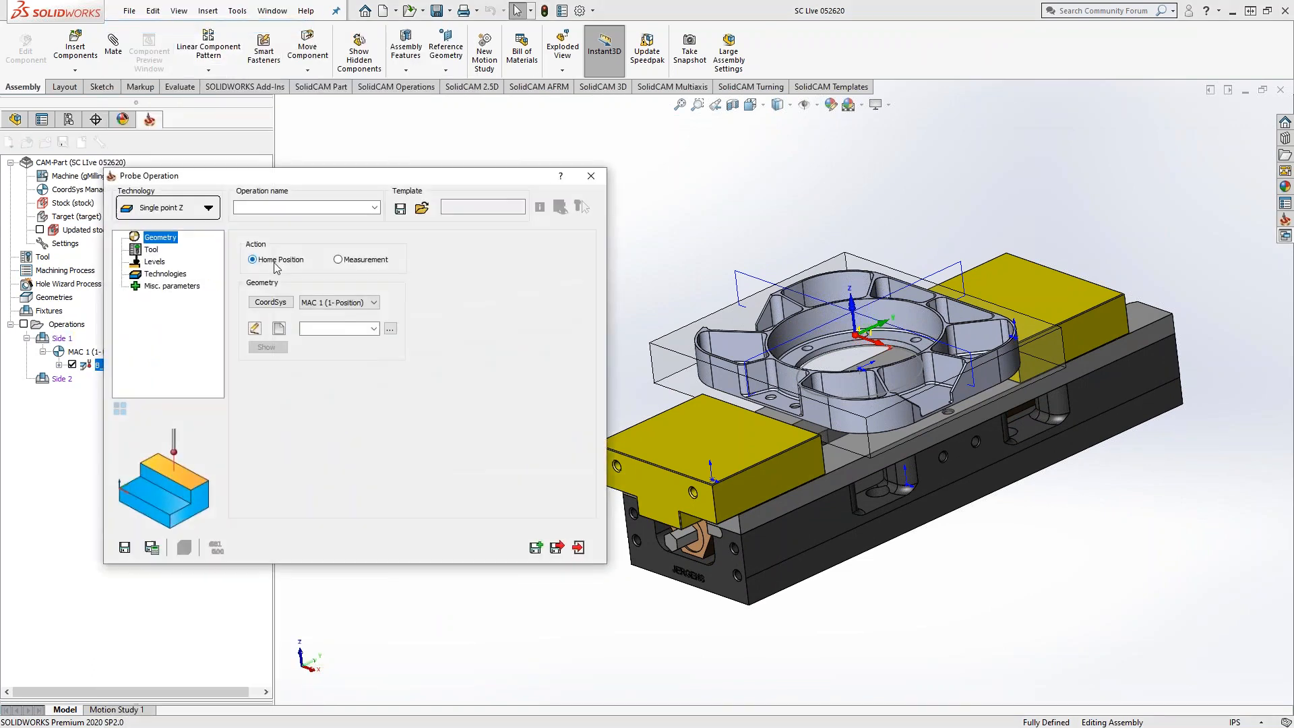
click(202, 209)
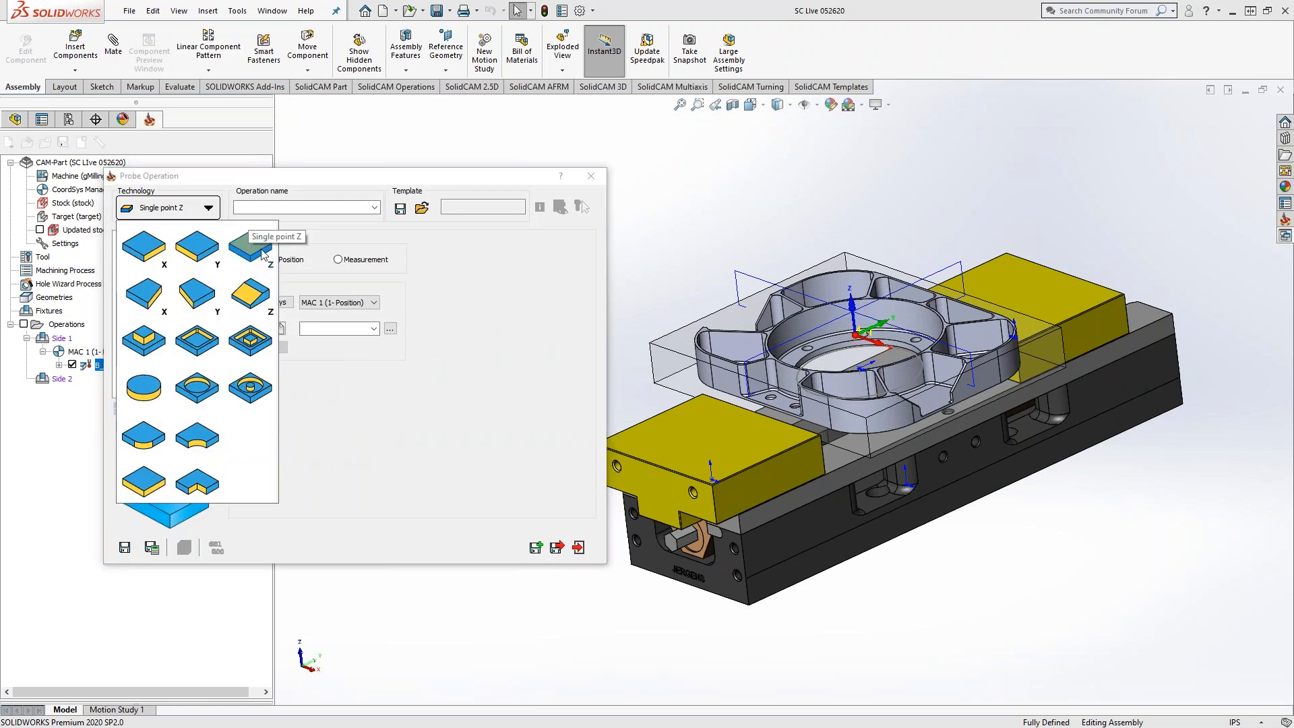
click(251, 295)
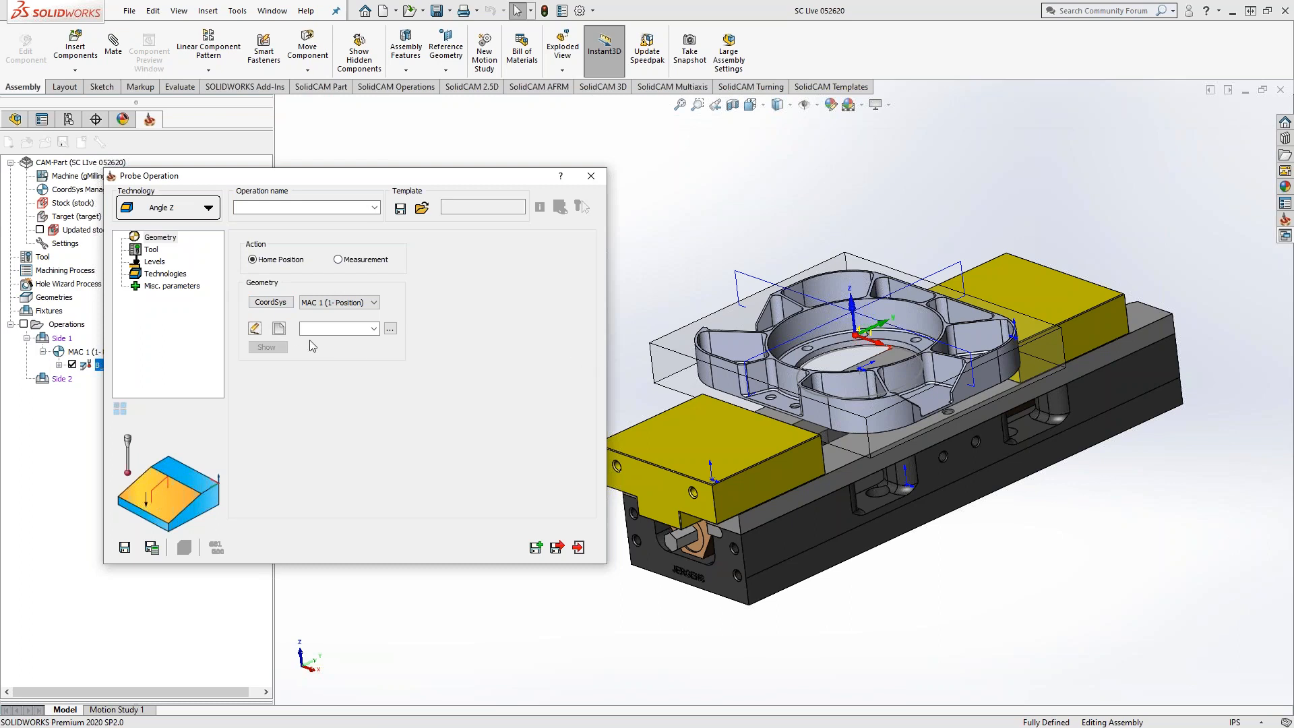
Define the probe geometry contour1 as a constant-Z chain around the stock's upper perimeter
click(283, 334)
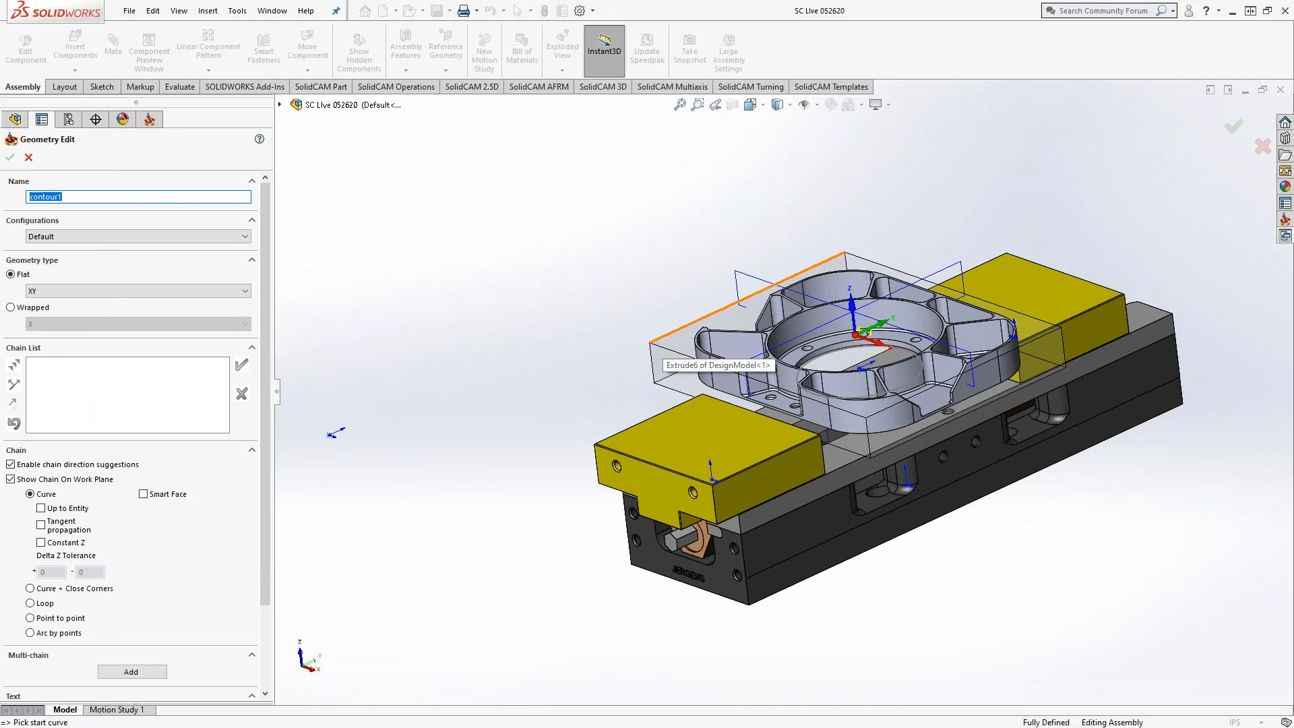
click(657, 339)
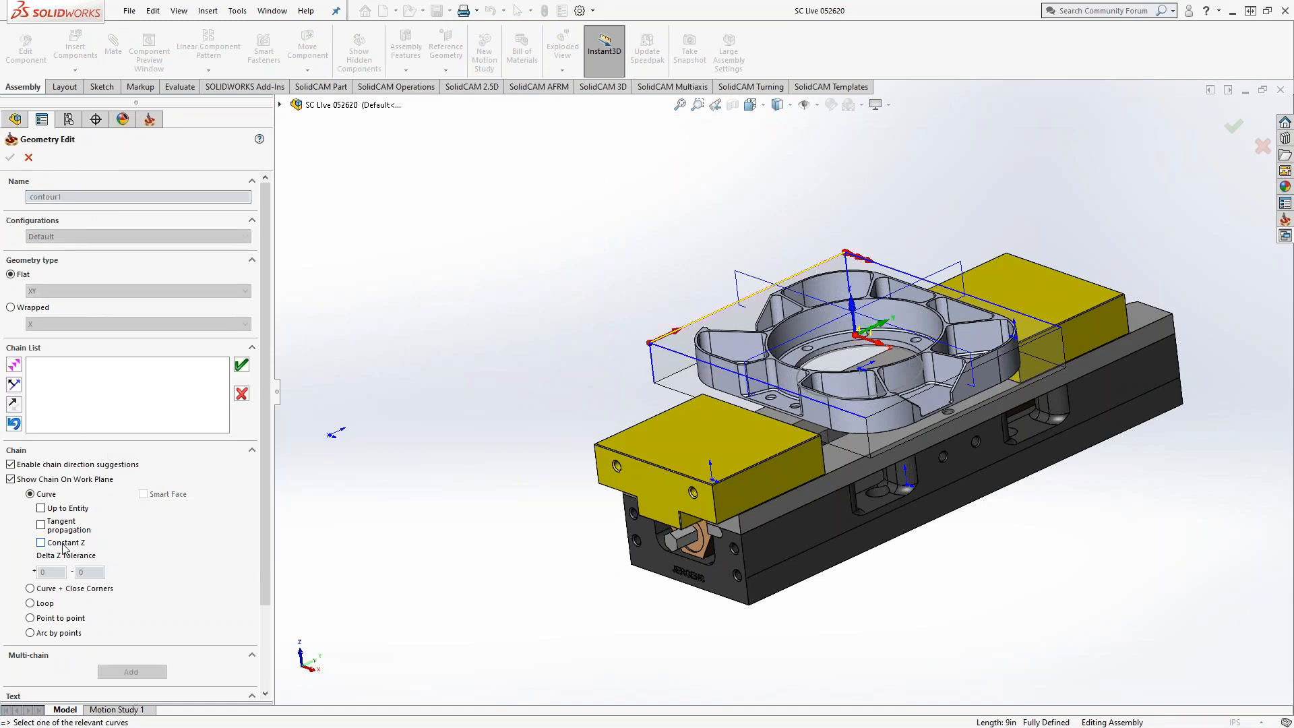
click(347, 250)
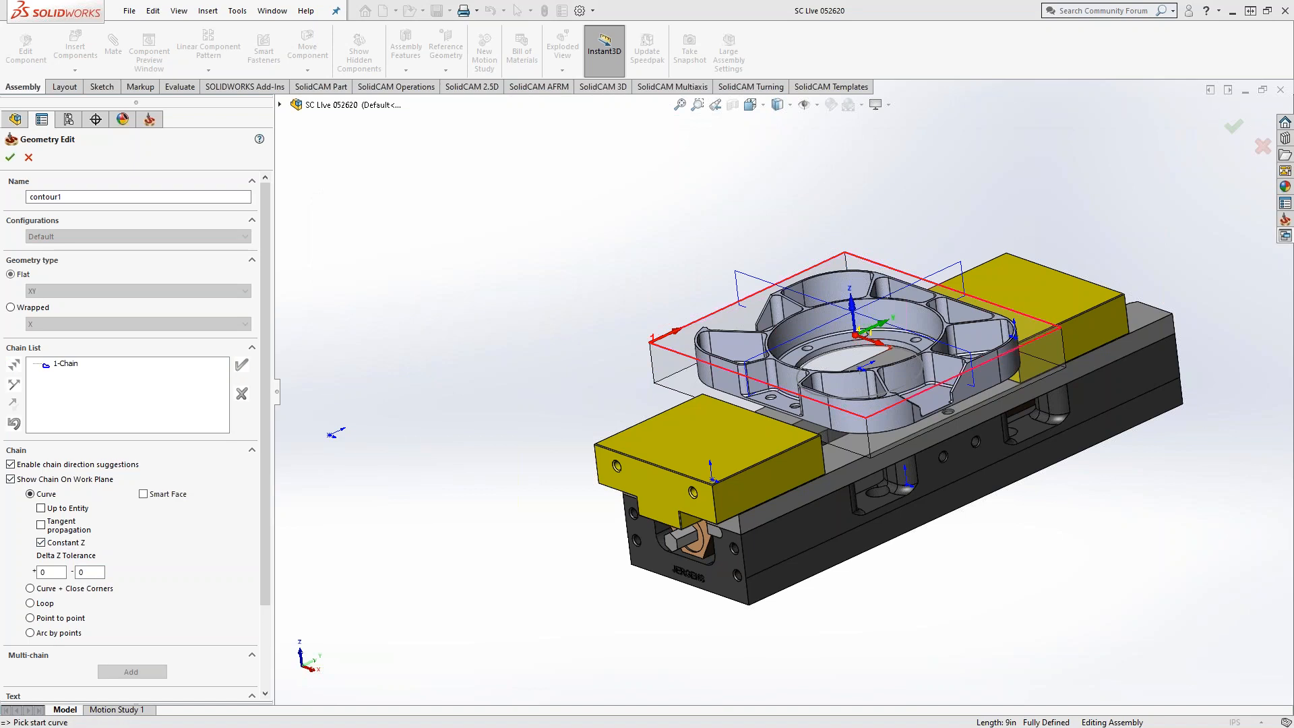
click(9, 161)
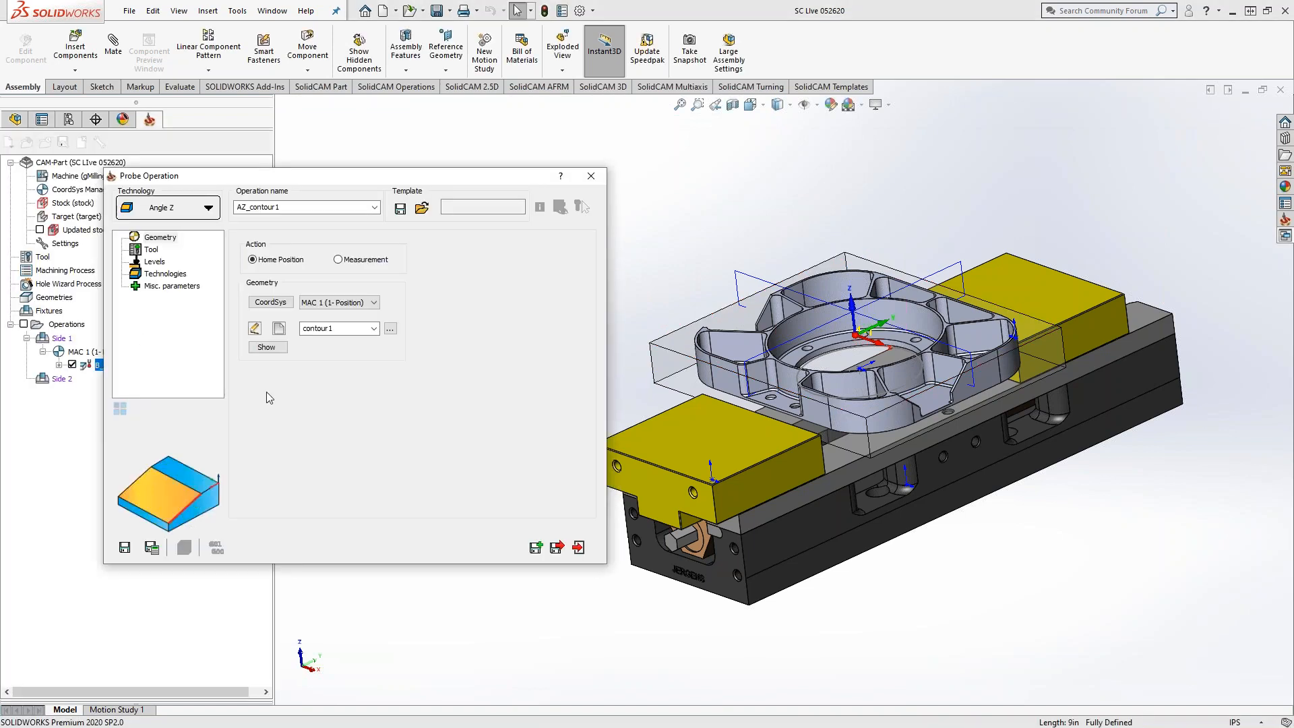
Define a new probe geometry, contour2, from the single upper stock edge along Y and accept it
click(279, 328)
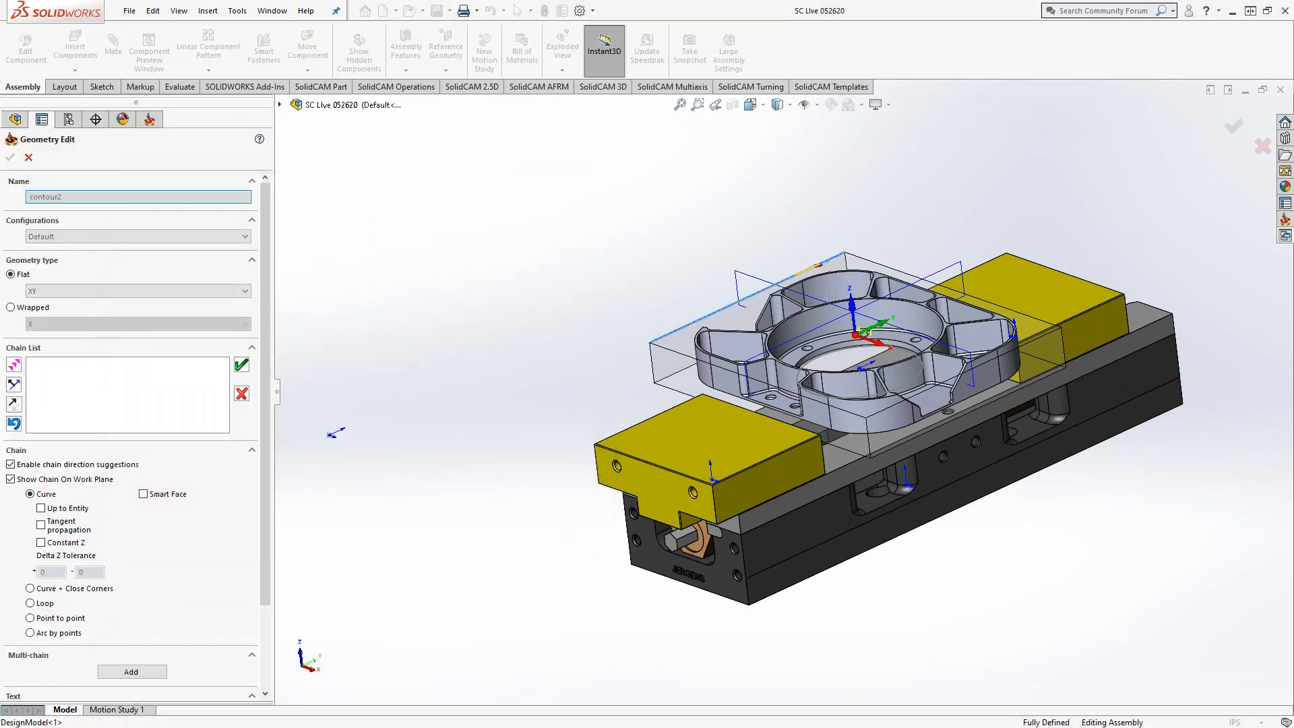
click(242, 365)
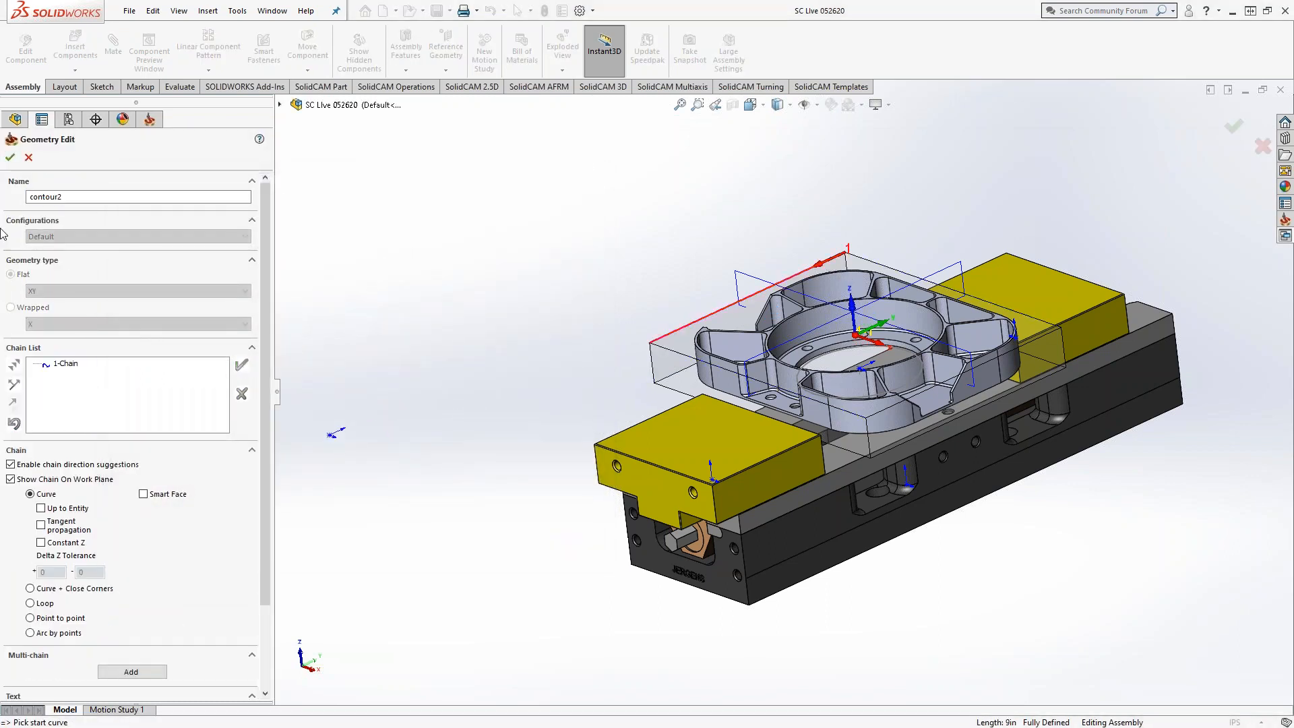
click(9, 159)
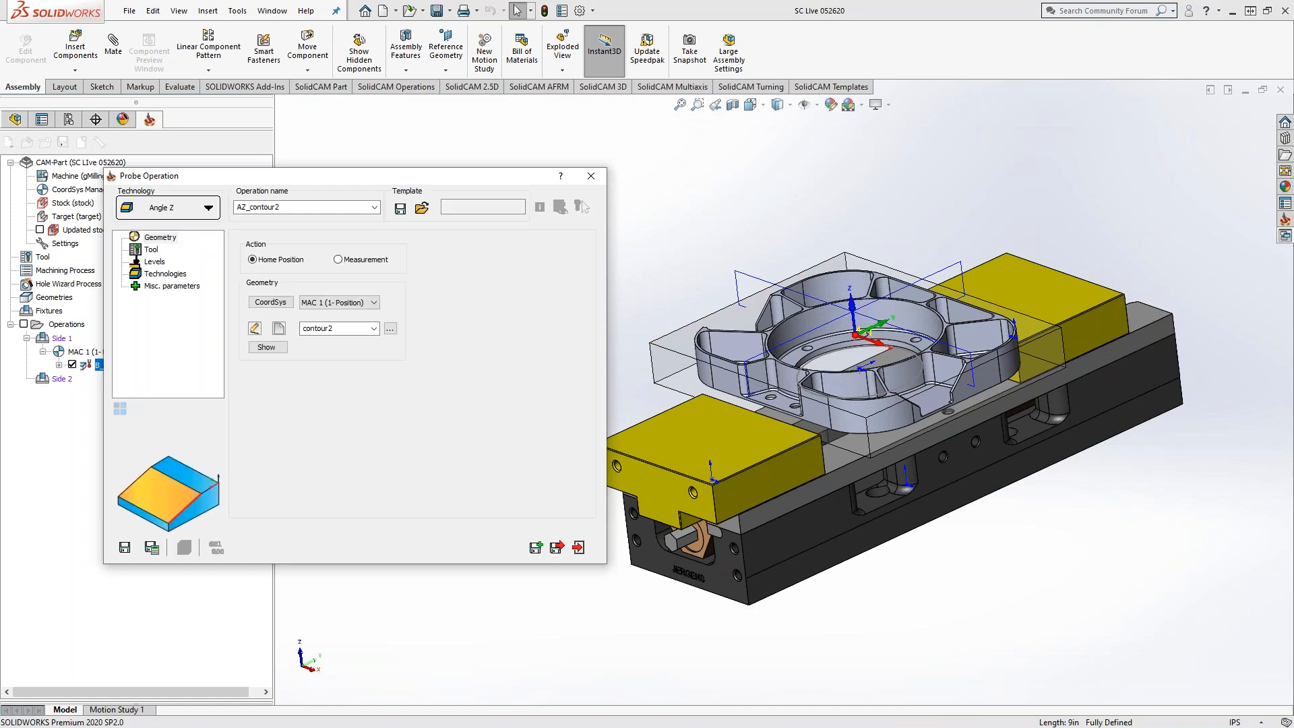
Assign the existing probe, tool number 1, to the AZ_contour2 operation
click(152, 249)
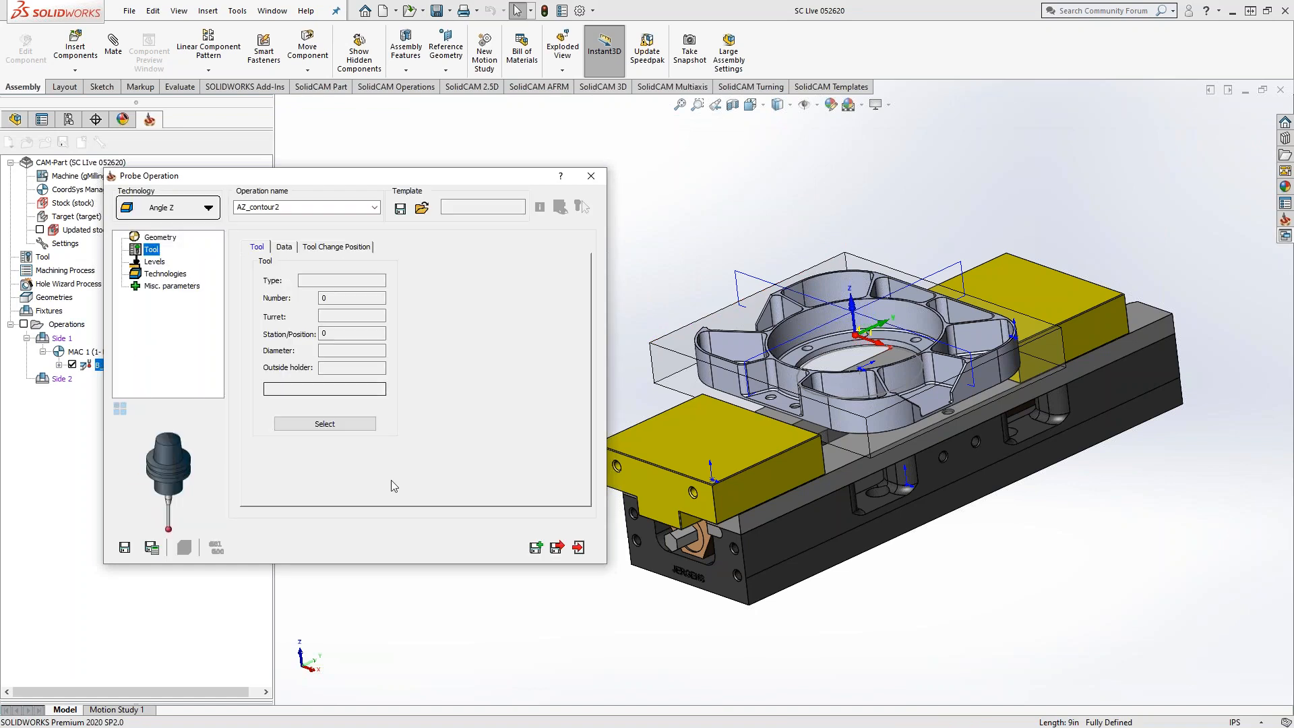
click(325, 423)
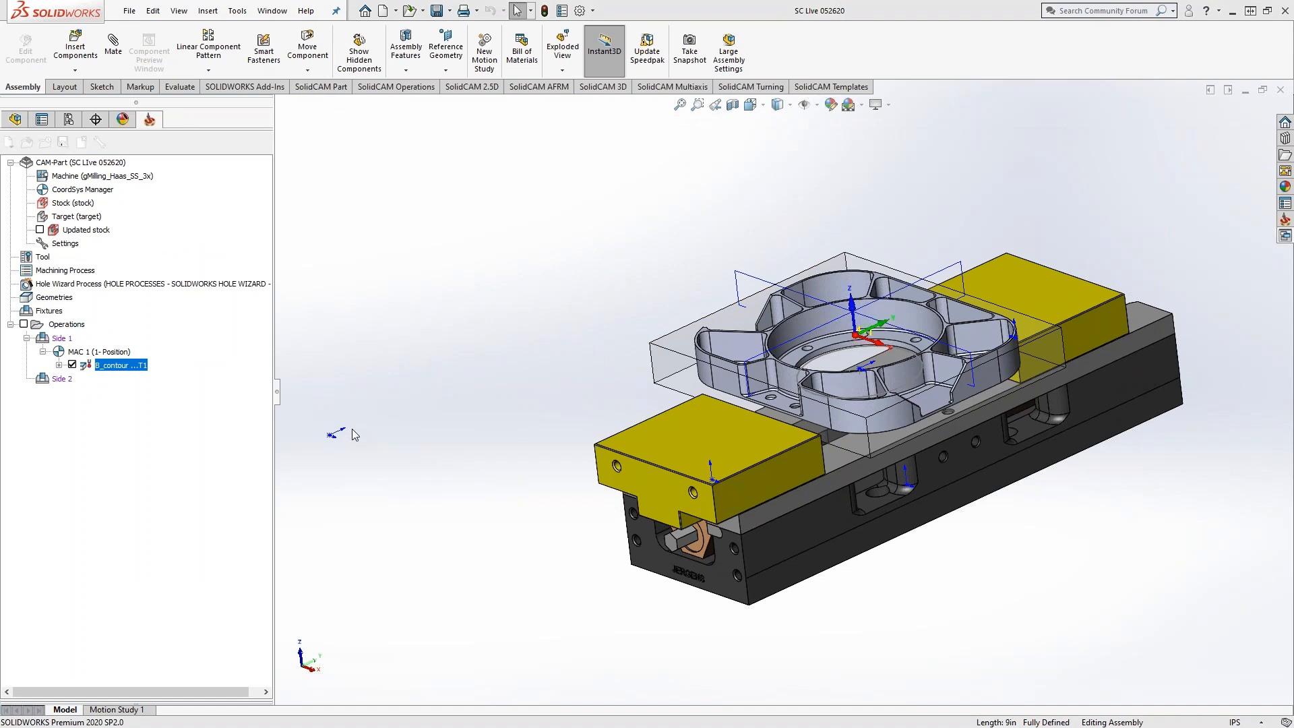
click(683, 532)
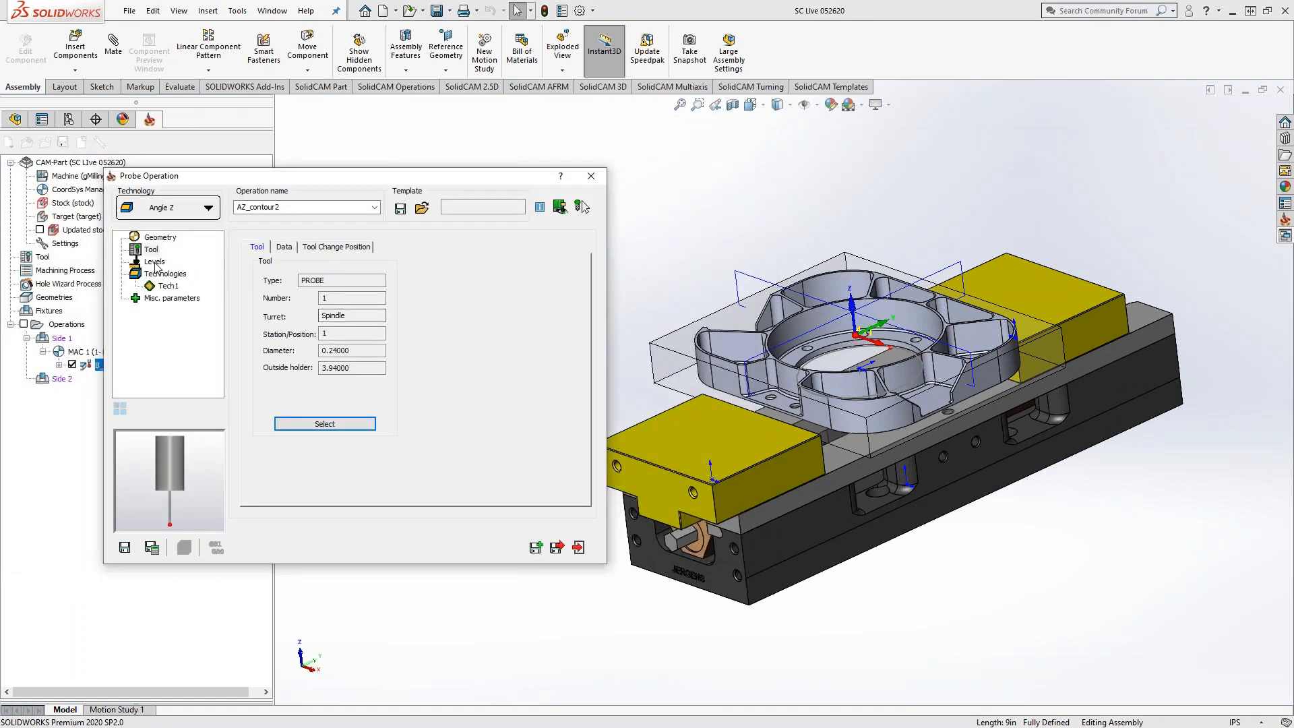
Review the levels and technologies, then set Tech1's measure plane to YZ
click(155, 262)
click(168, 274)
click(168, 287)
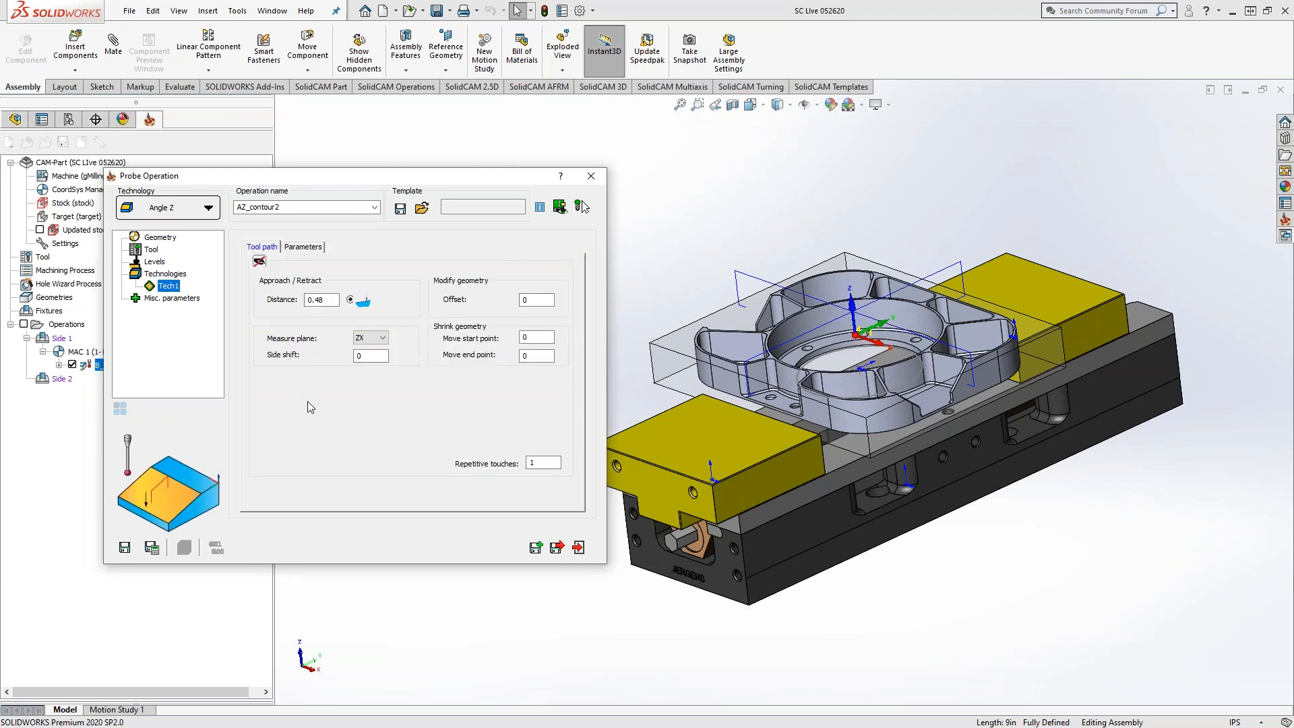
click(381, 339)
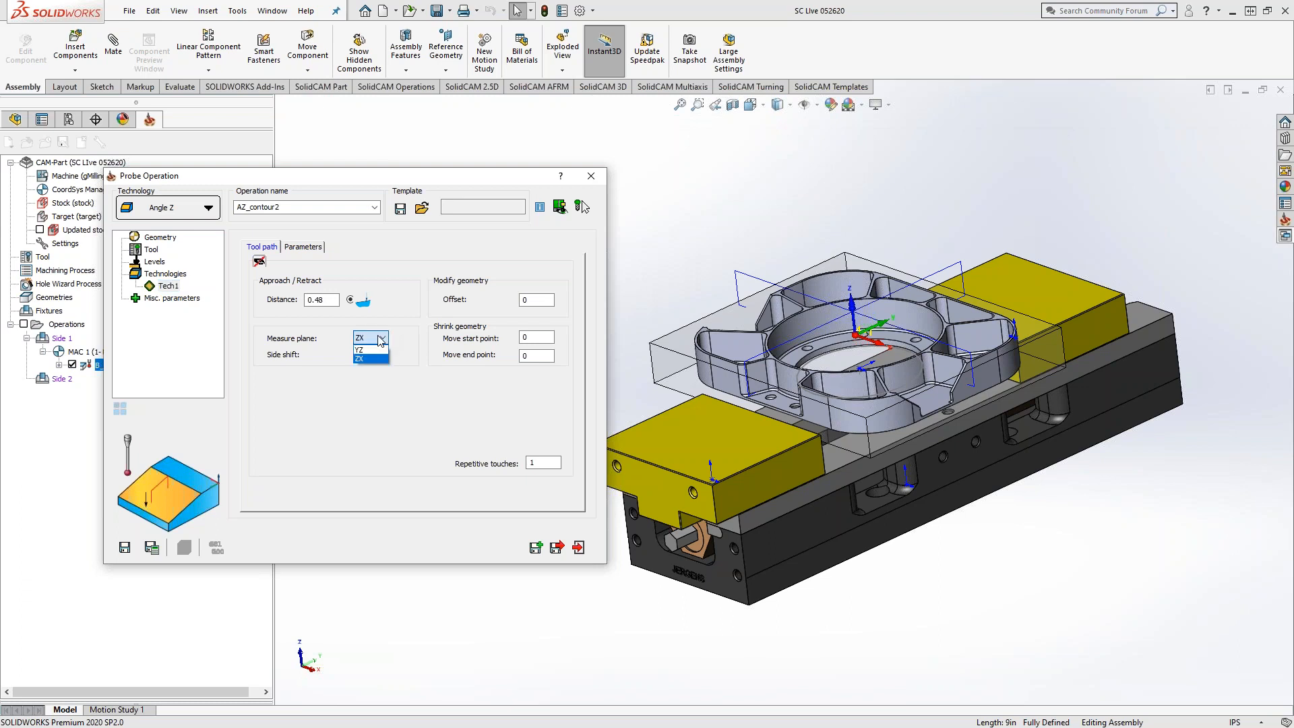
click(375, 351)
Check what Tech1's side shift, approach distance, geometry offset and start and end point shrink parameters control
click(369, 356)
double_click(368, 356)
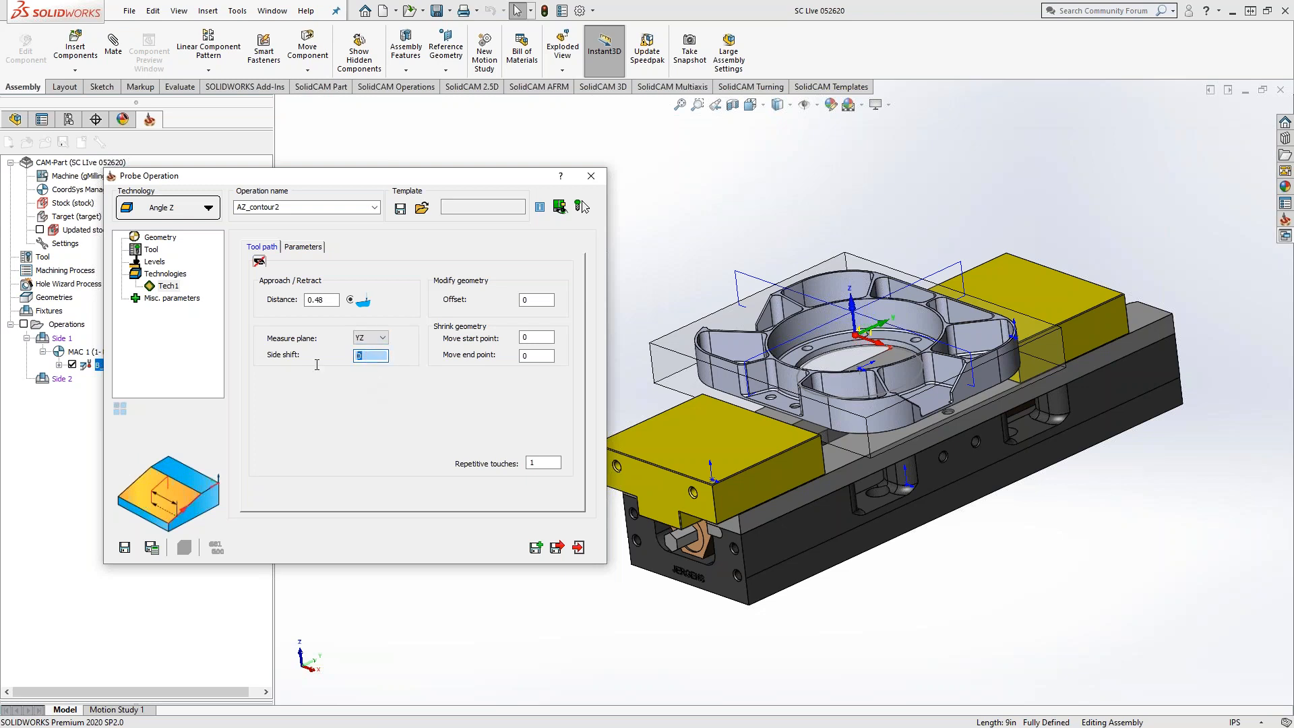
double_click(321, 300)
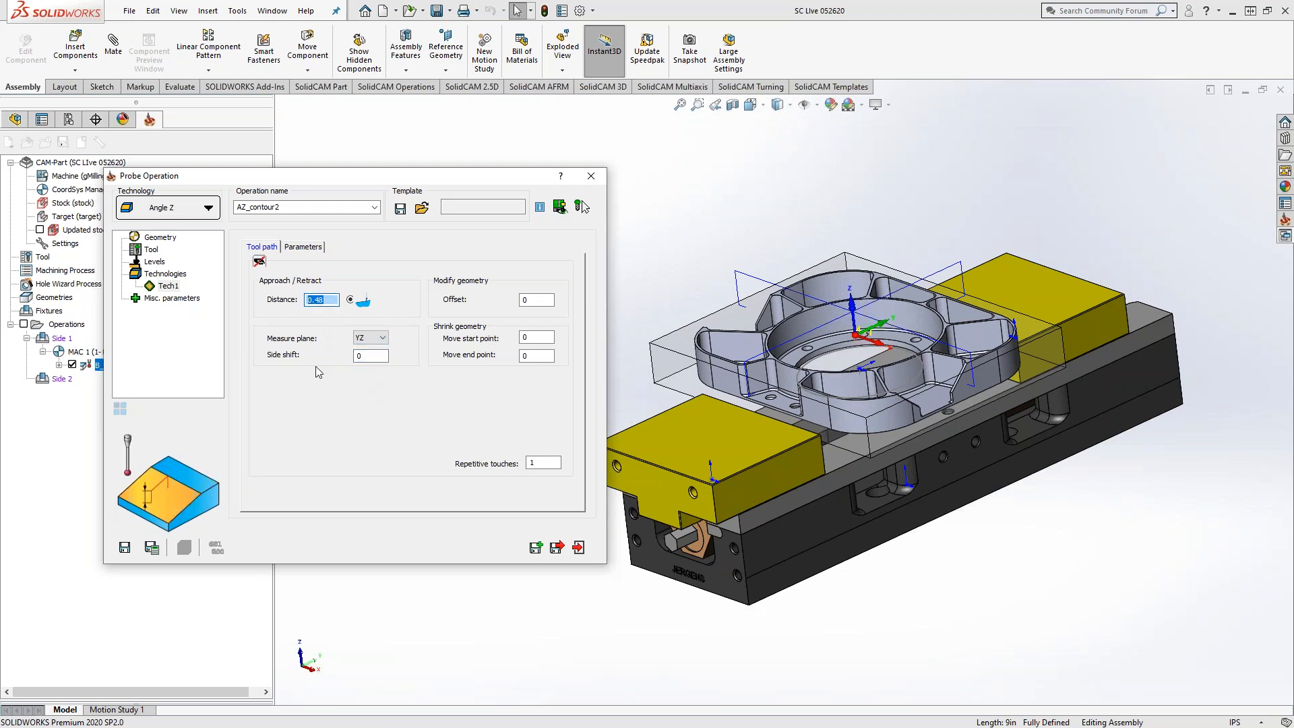
double_click(521, 300)
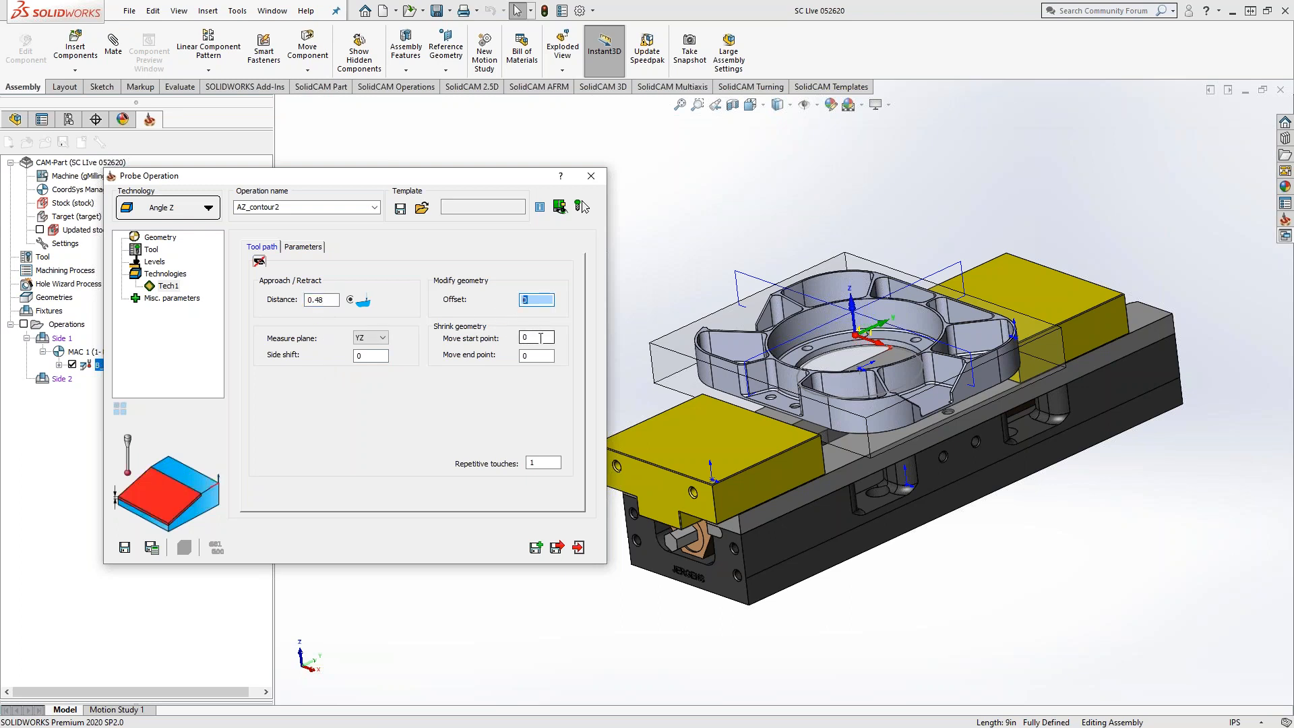
double_click(541, 337)
double_click(525, 356)
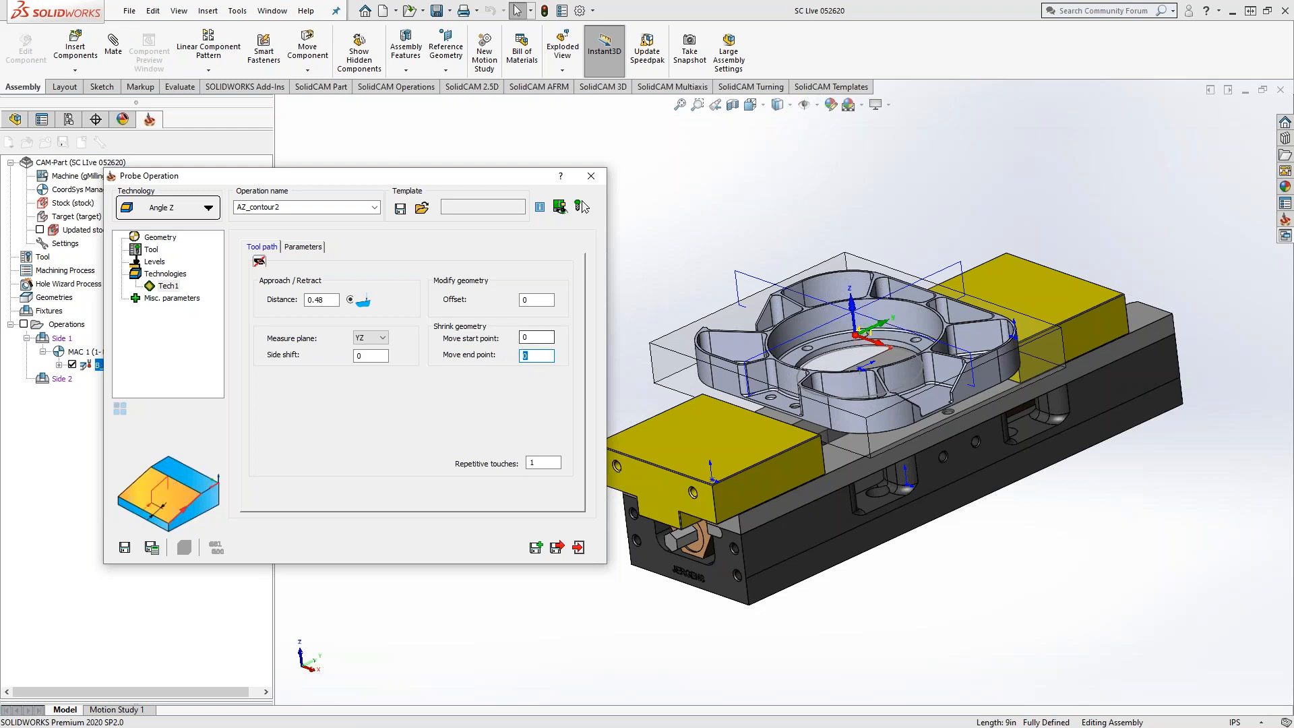
Display Tech1's probing tool path preview and inspect it along the chosen stock edge
scroll(746, 323, down, 5)
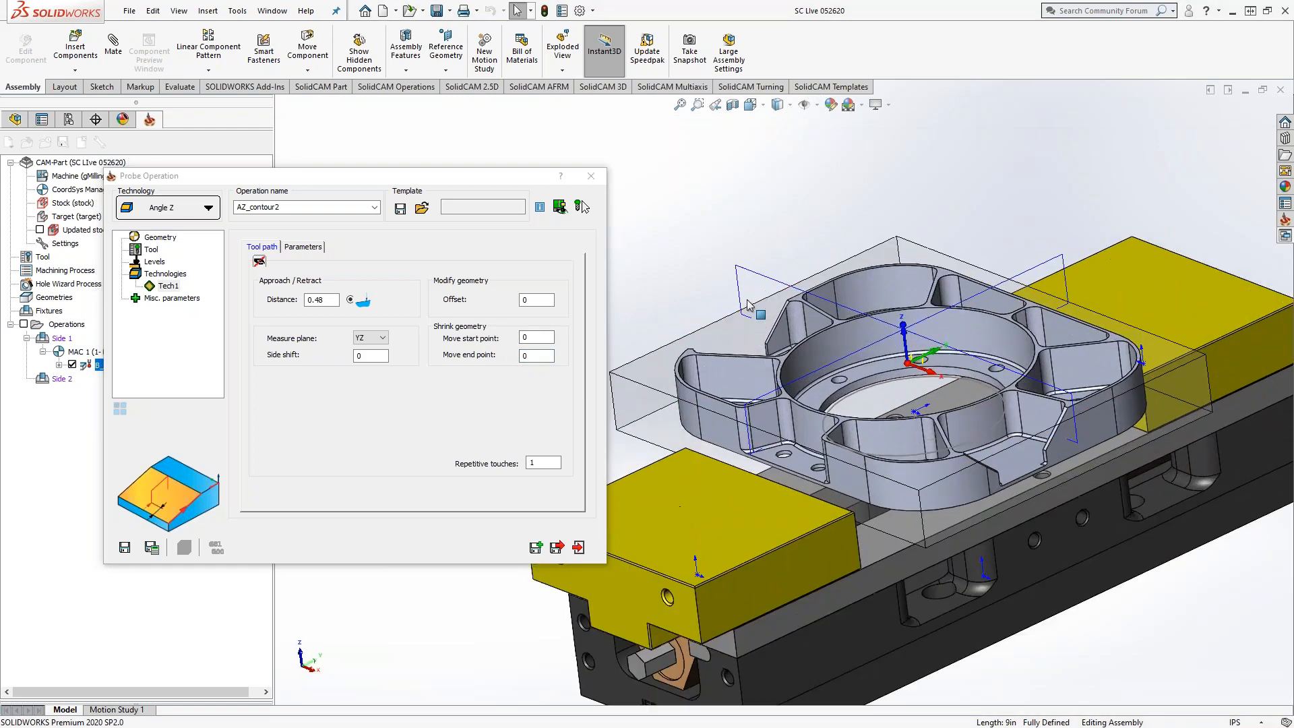
click(259, 262)
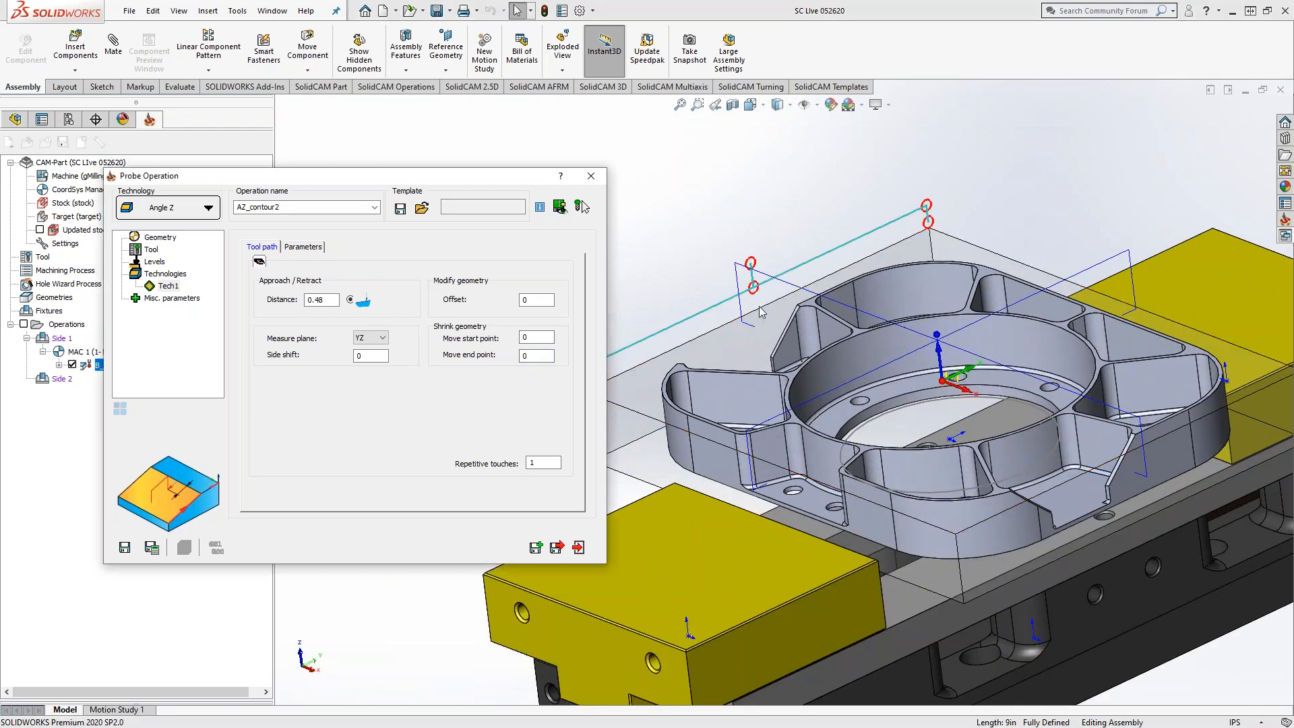
scroll(797, 351, up, 4)
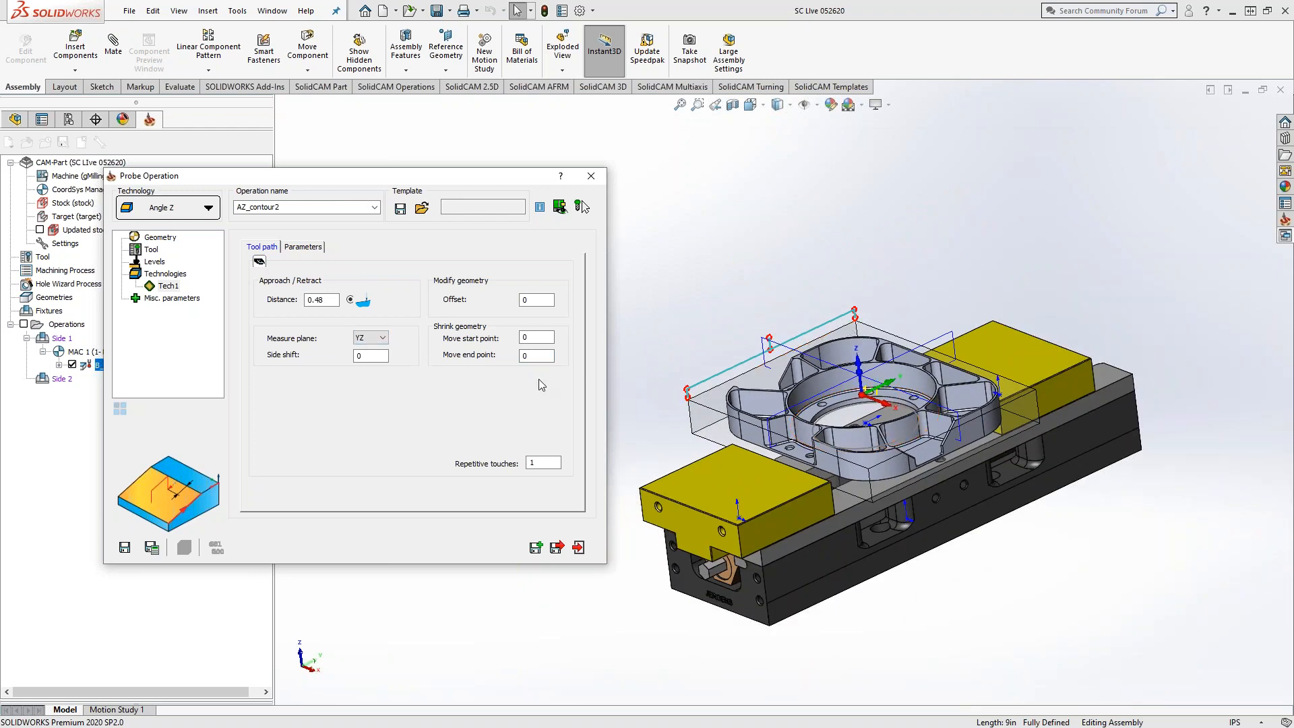
Try side shifts of 0.1 and -0.1 in Tech1 and compare the tool path with the stock edge
click(379, 339)
click(380, 342)
double_click(372, 356)
text(.1)
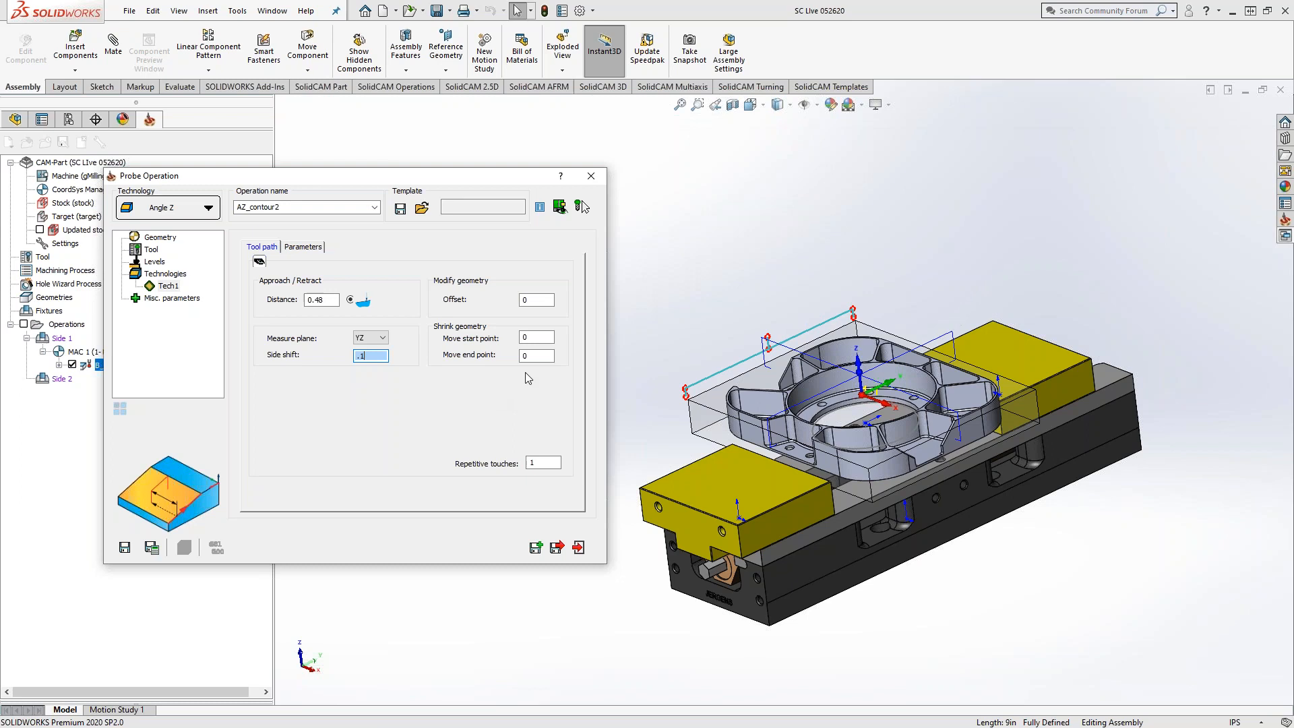
click(536, 355)
scroll(733, 406, down, 3)
drag(386, 356, 331, 356)
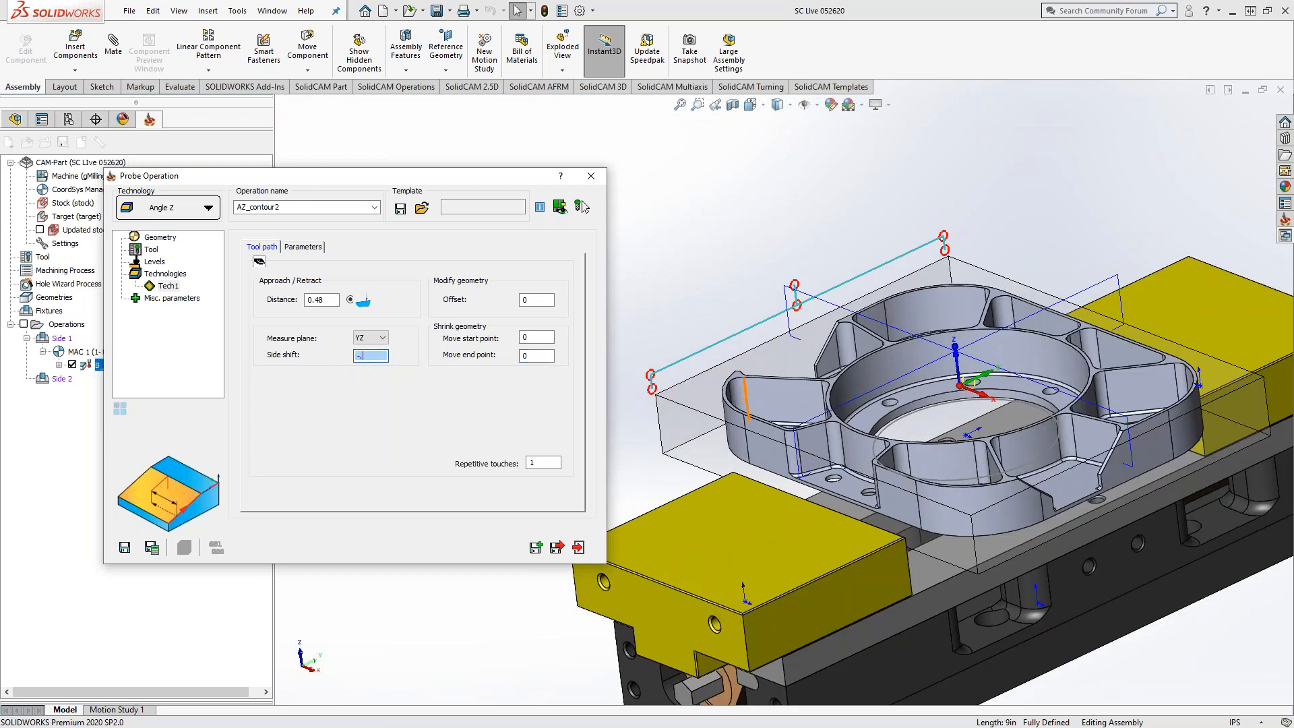
click(686, 223)
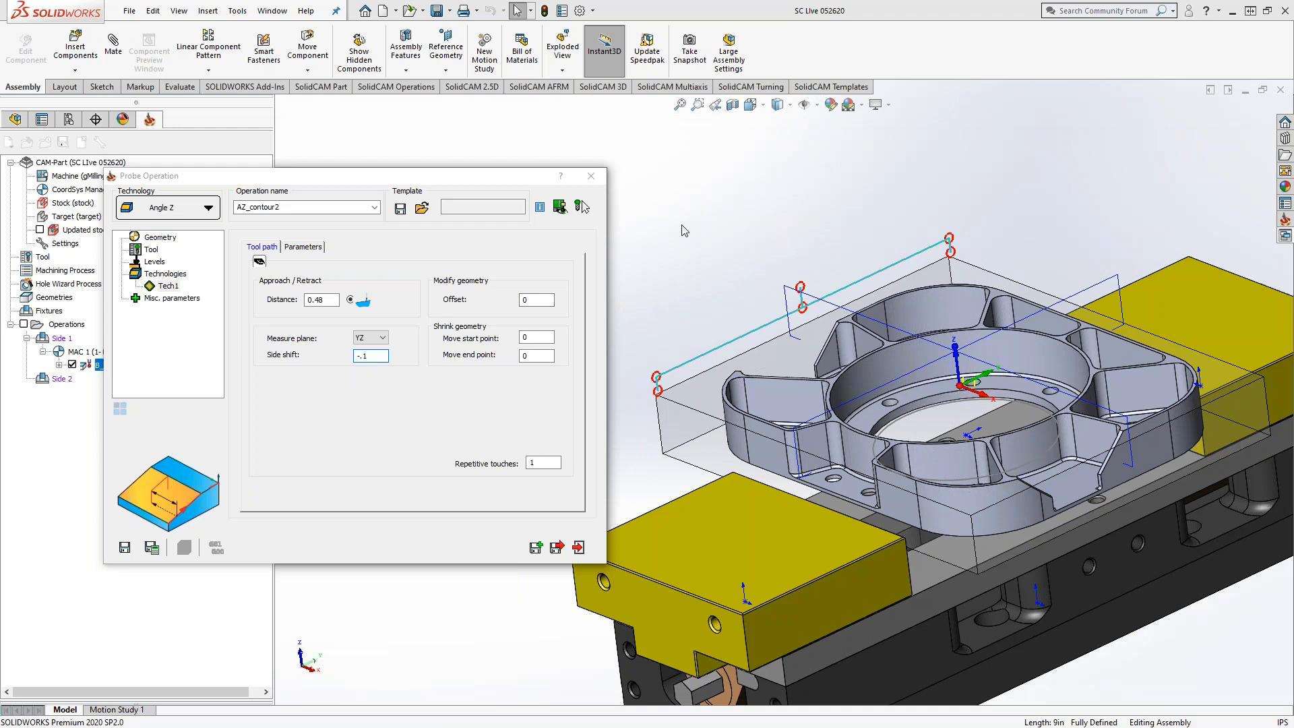
Set Tech1's side shift to -0.25 and inspect the touch points near the stock's corner
click(371, 356)
text(-.25)
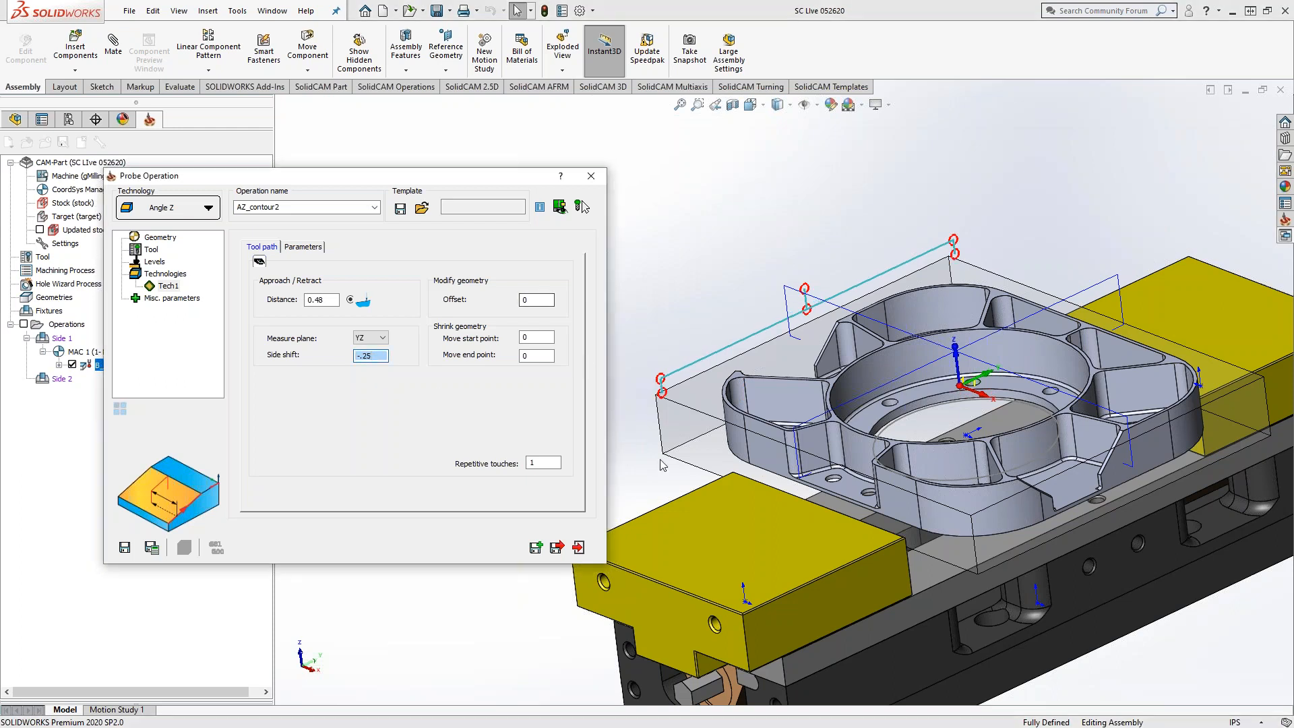
middle_drag(662, 428, 685, 421)
scroll(686, 421, down, 4)
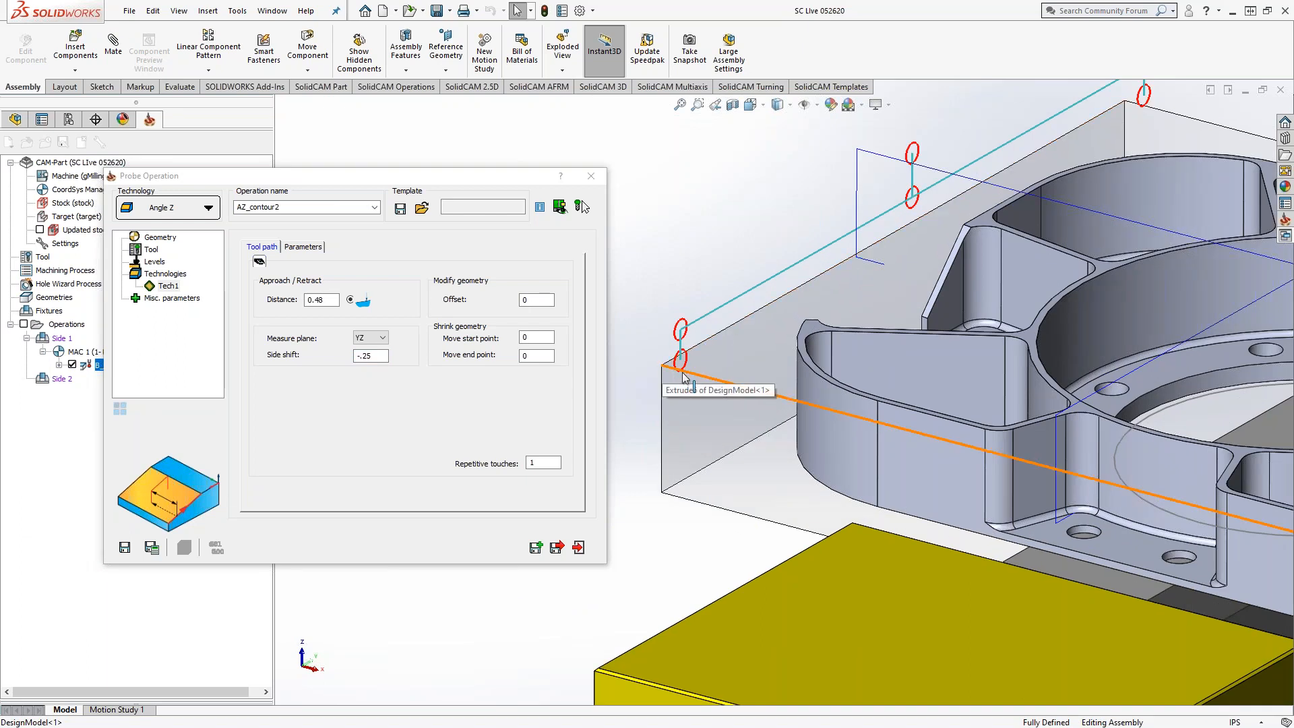
mouse_move(734, 391)
middle_down()
mouse_move(702, 401)
mouse_move(755, 388)
middle_up()
scroll(817, 367, up, 4)
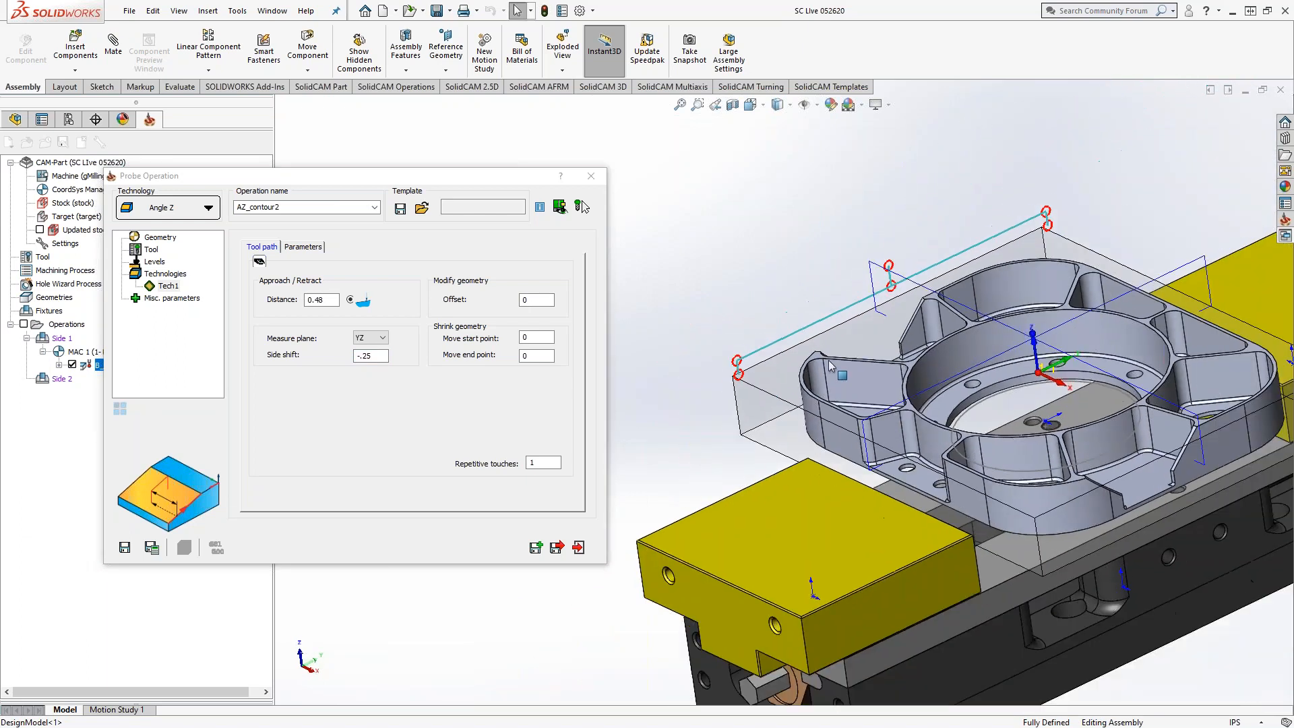
middle_drag(820, 364, 795, 346)
scroll(753, 391, down, 1)
scroll(754, 389, down, 2)
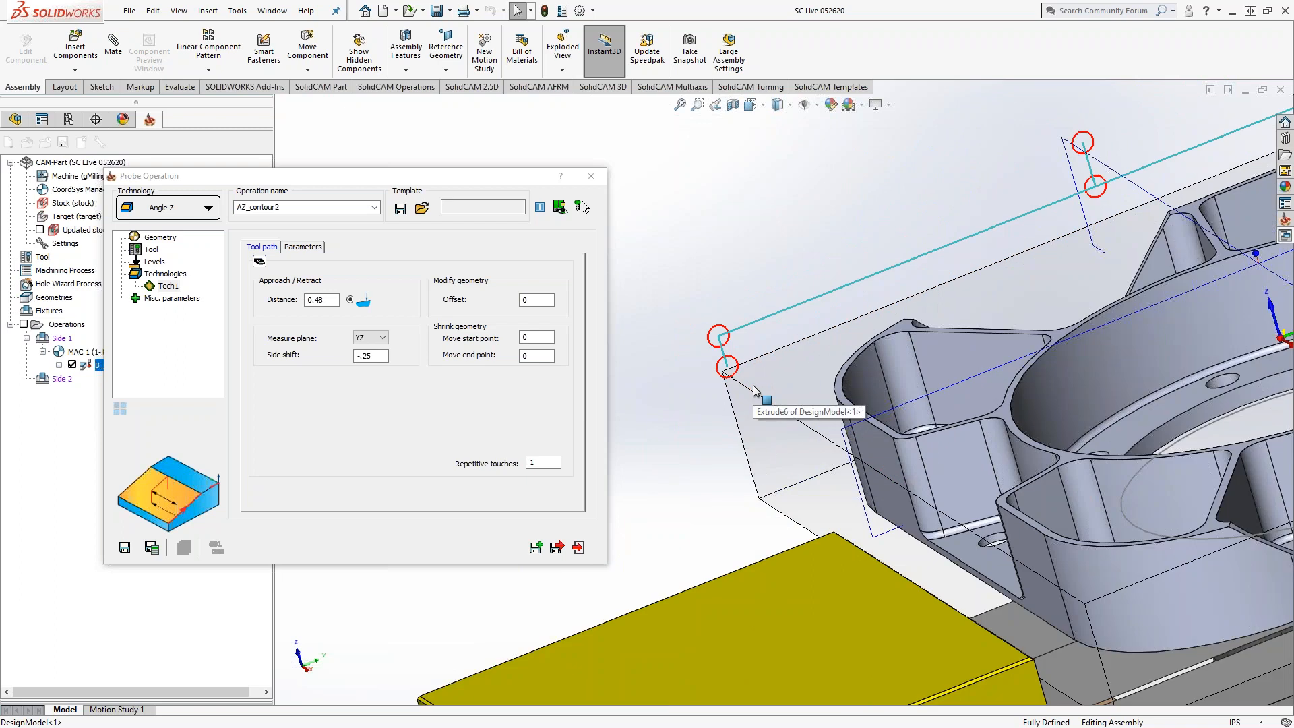
Try moving the start point in Tech1's shrink geometry settings with values such as 50, then reset it to 0
click(548, 338)
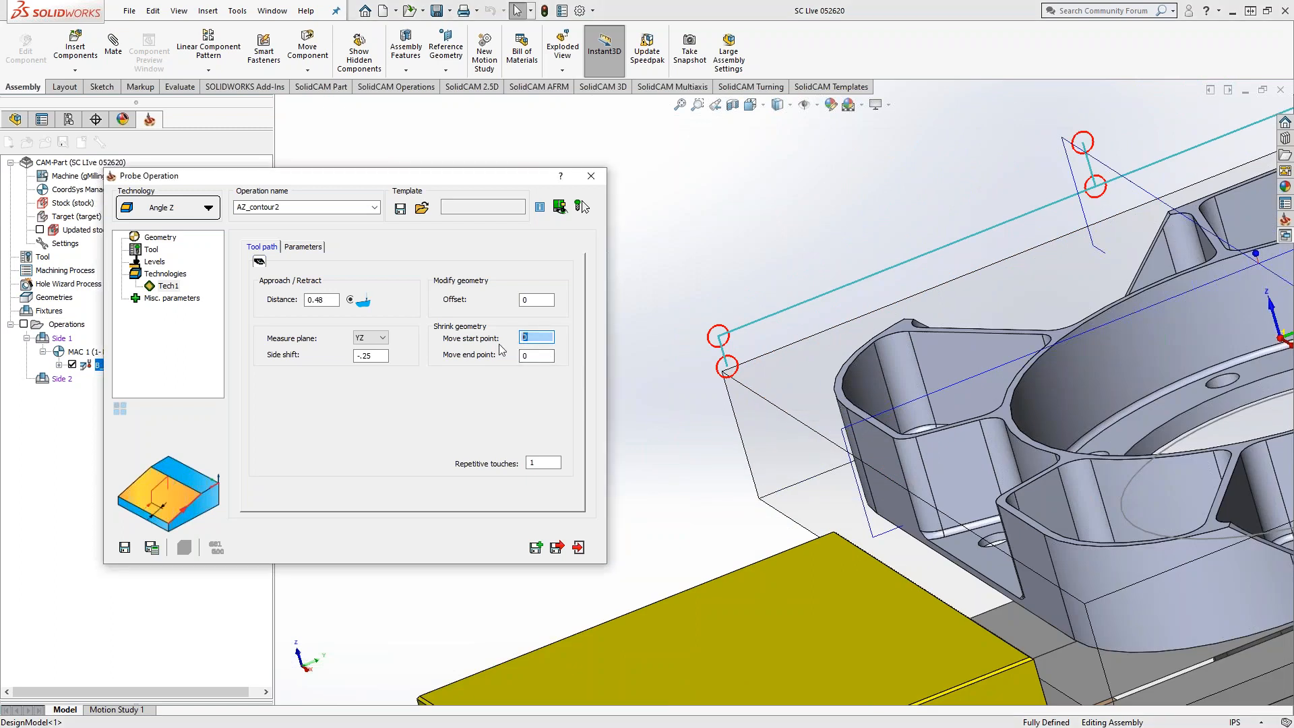
text(-.25)
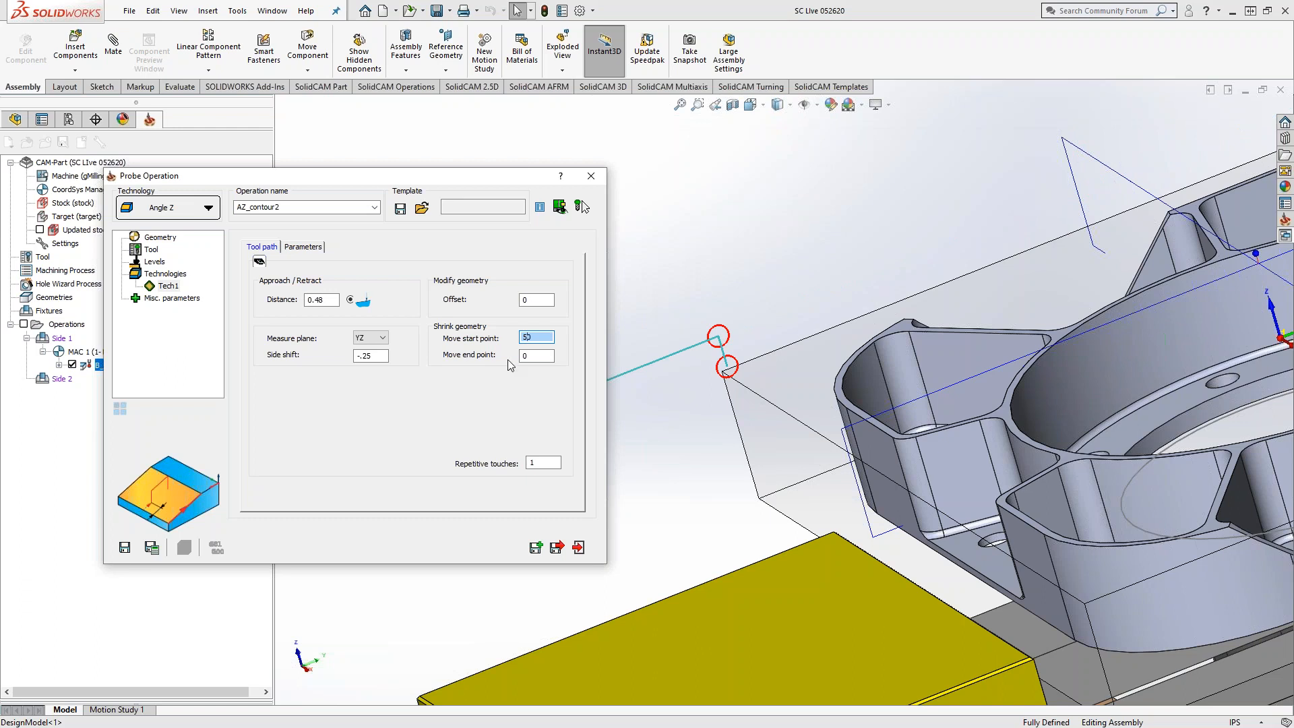
key(Return)
text(-0.5)
key(Return)
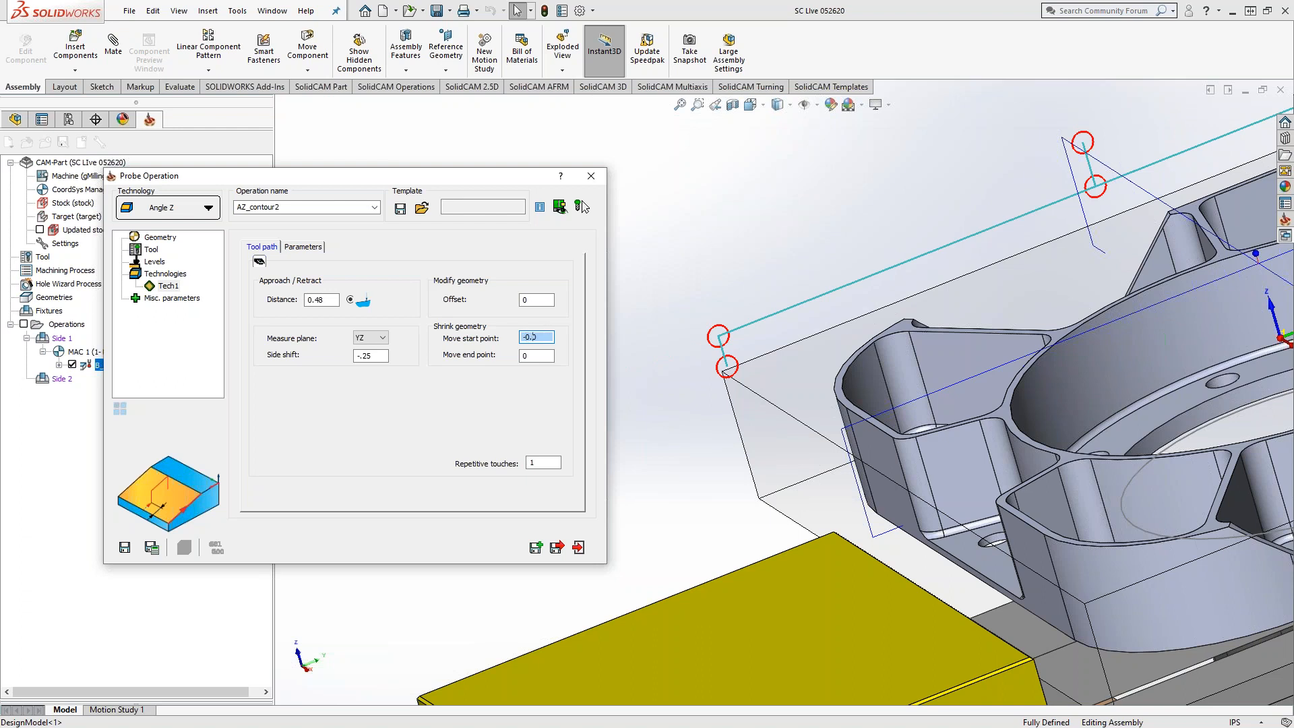
text(5)
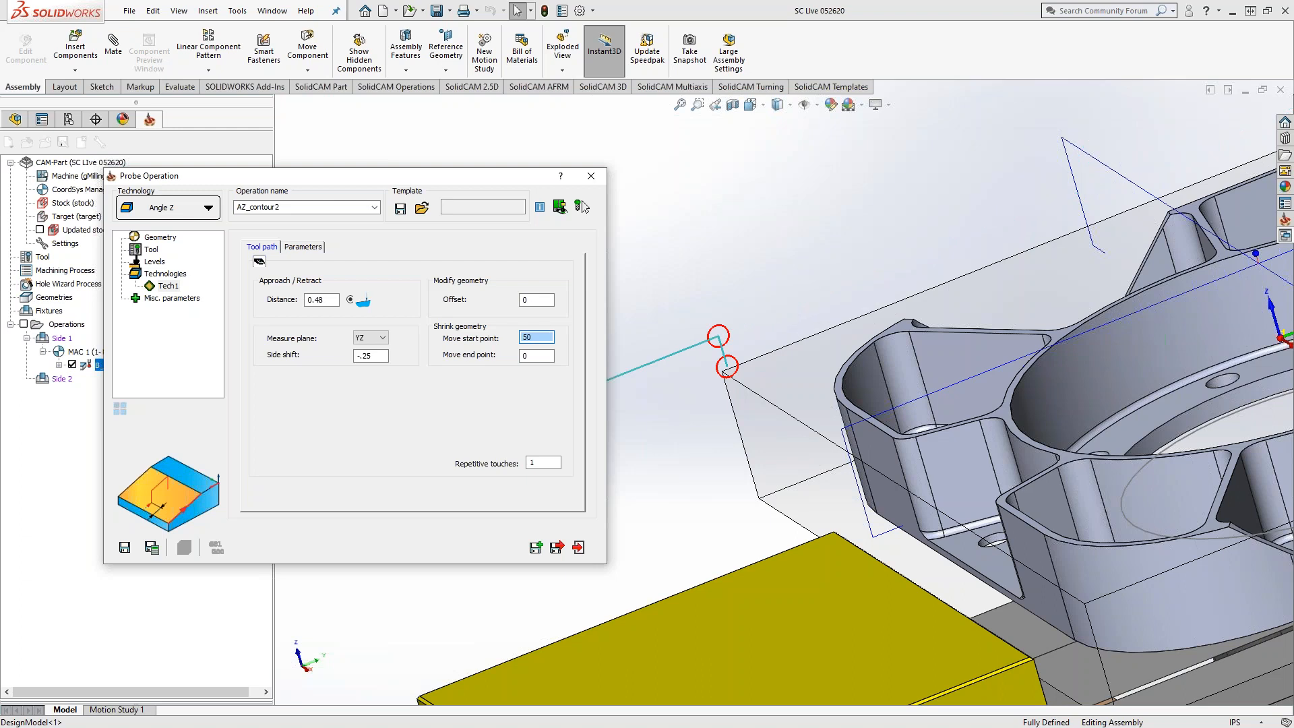
text(0)
text(0)
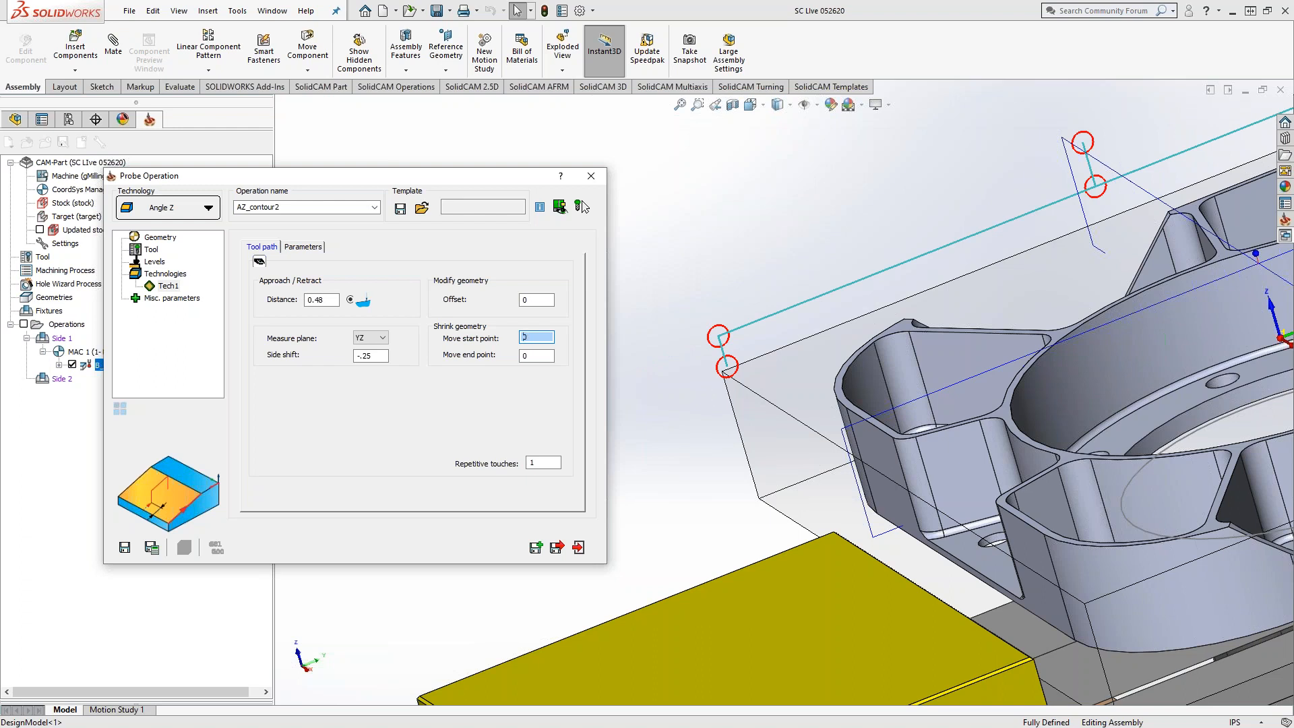
Set both the start point and end point moves in Tech1's shrink geometry settings to 0.25
key(Return)
text(0)
click(776, 218)
scroll(791, 228, up, 3)
scroll(1103, 268, down, 1)
scroll(1164, 244, down, 2)
double_click(531, 337)
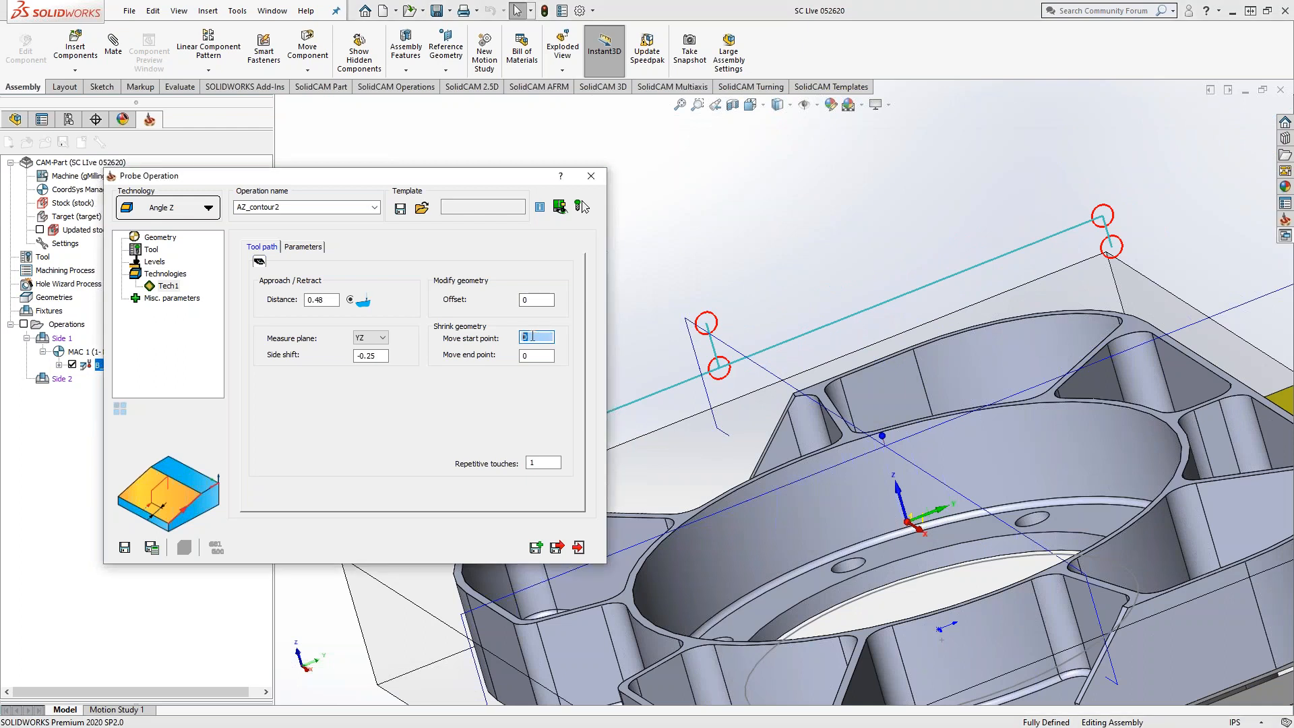
scroll(534, 338, up, 11)
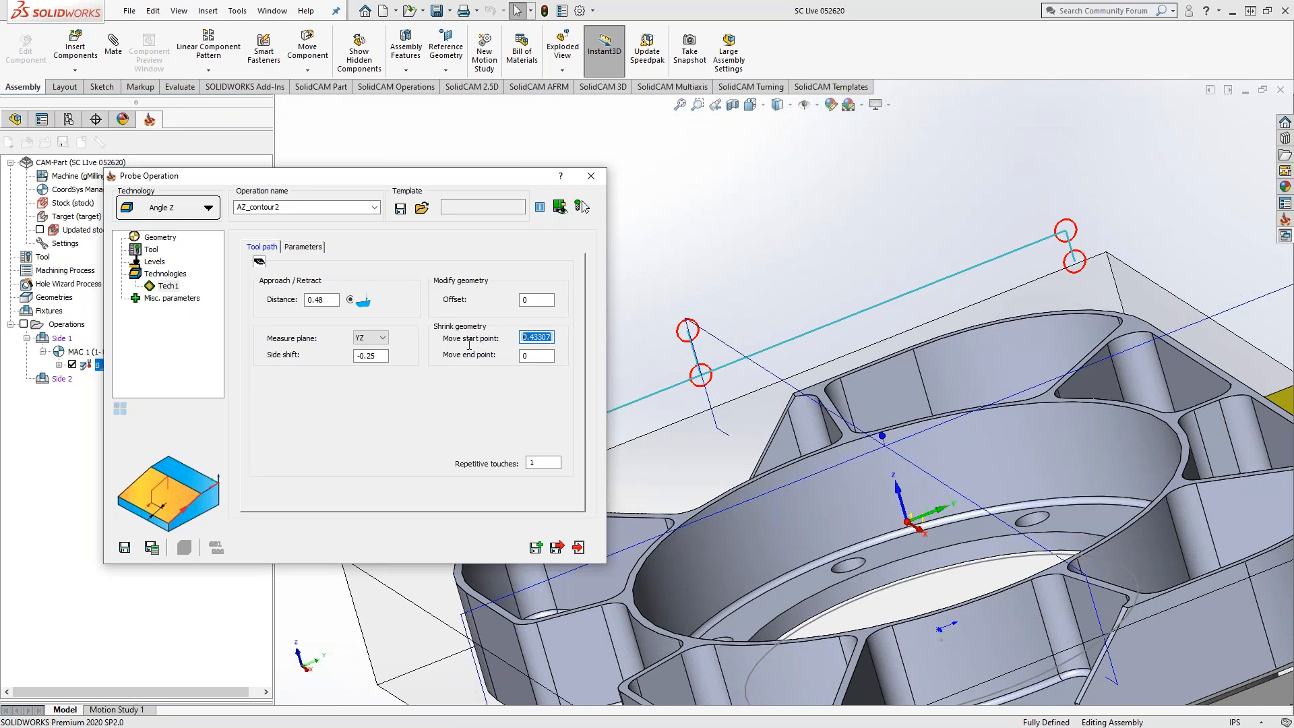
text(.25)
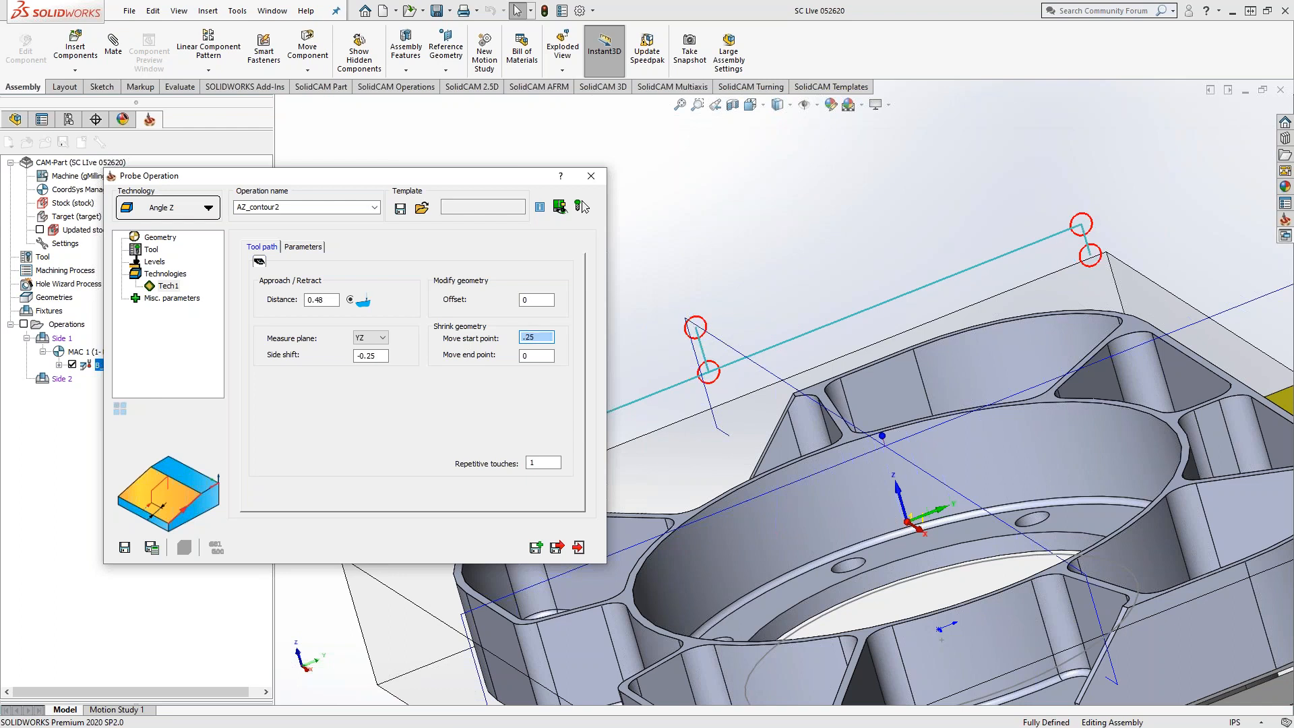
click(536, 356)
text(0.25)
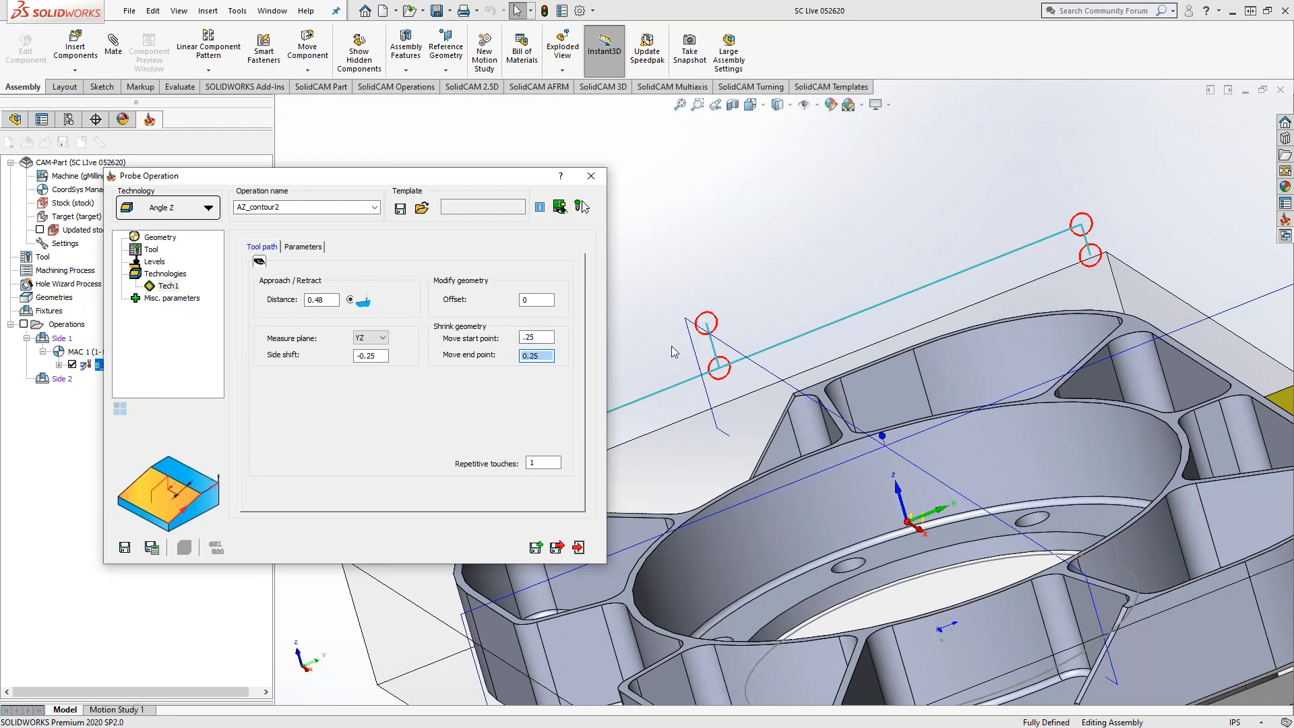
Check the touch points along the stock edge and save and calculate the AZ_contour2 probe operation
scroll(672, 346, up, 3)
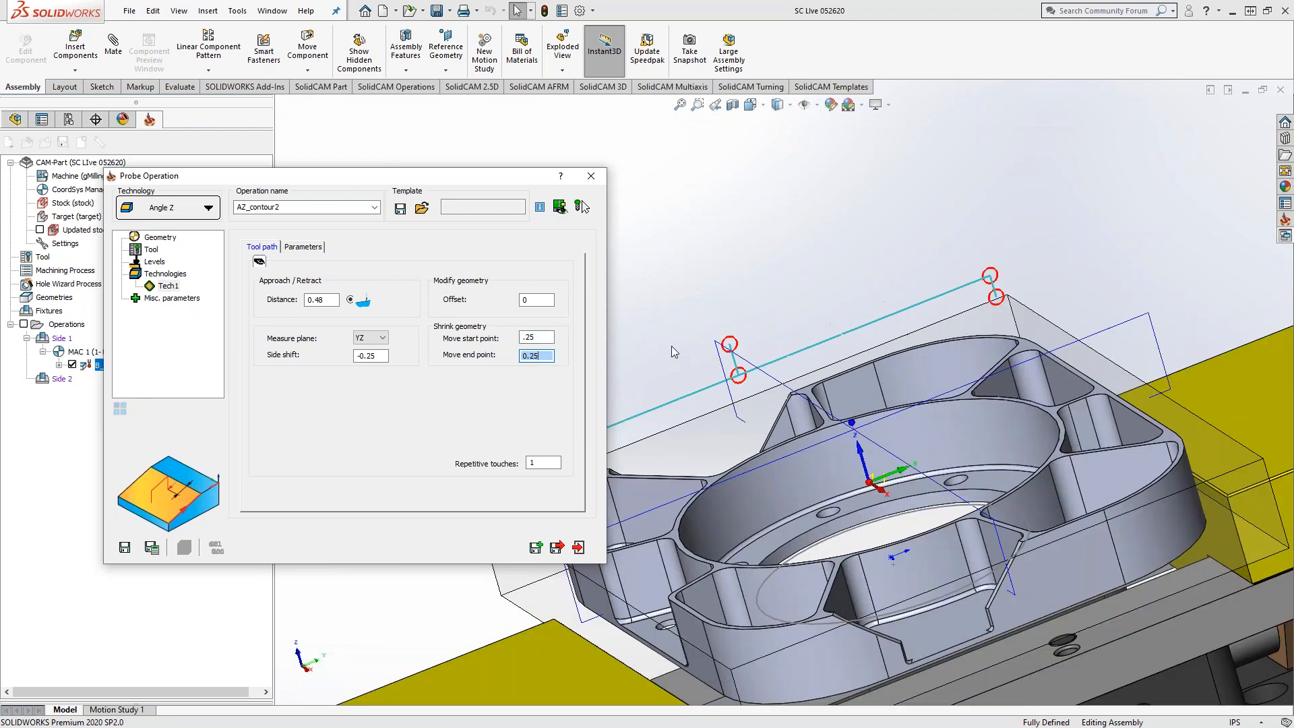
ctrl+middle_drag(686, 358, 756, 309)
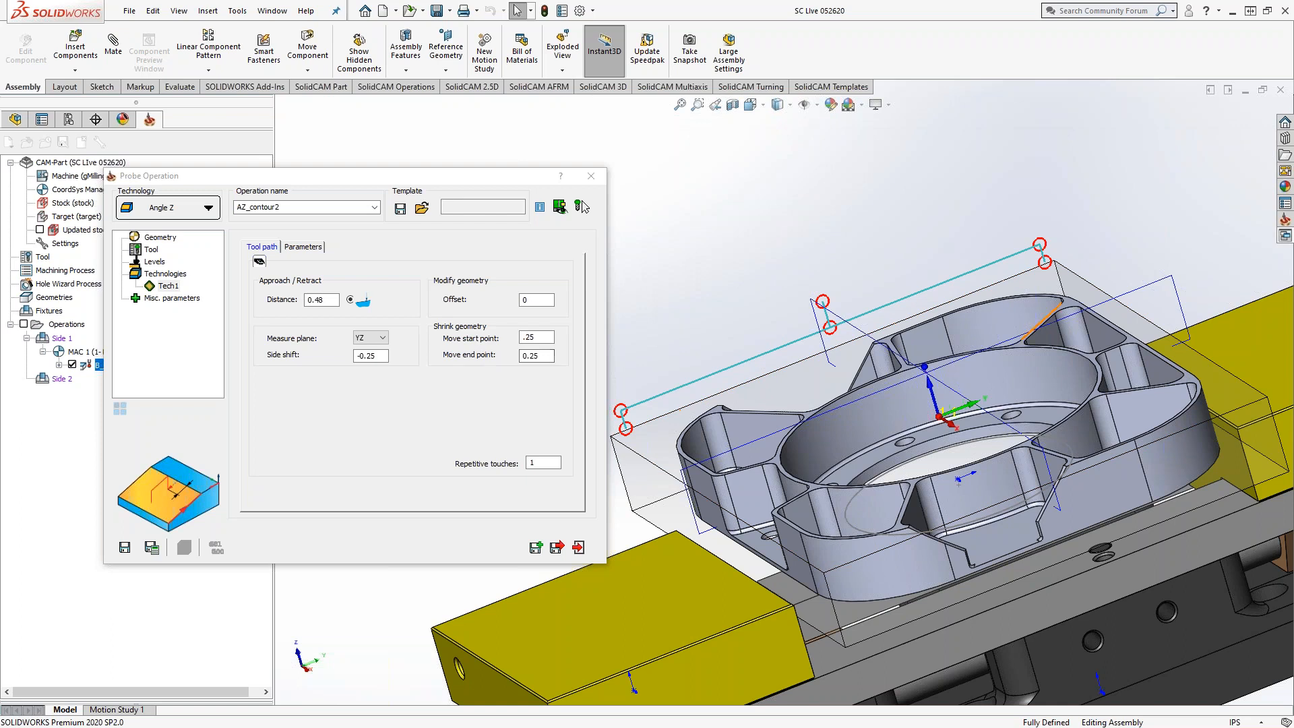
scroll(989, 316, down, 5)
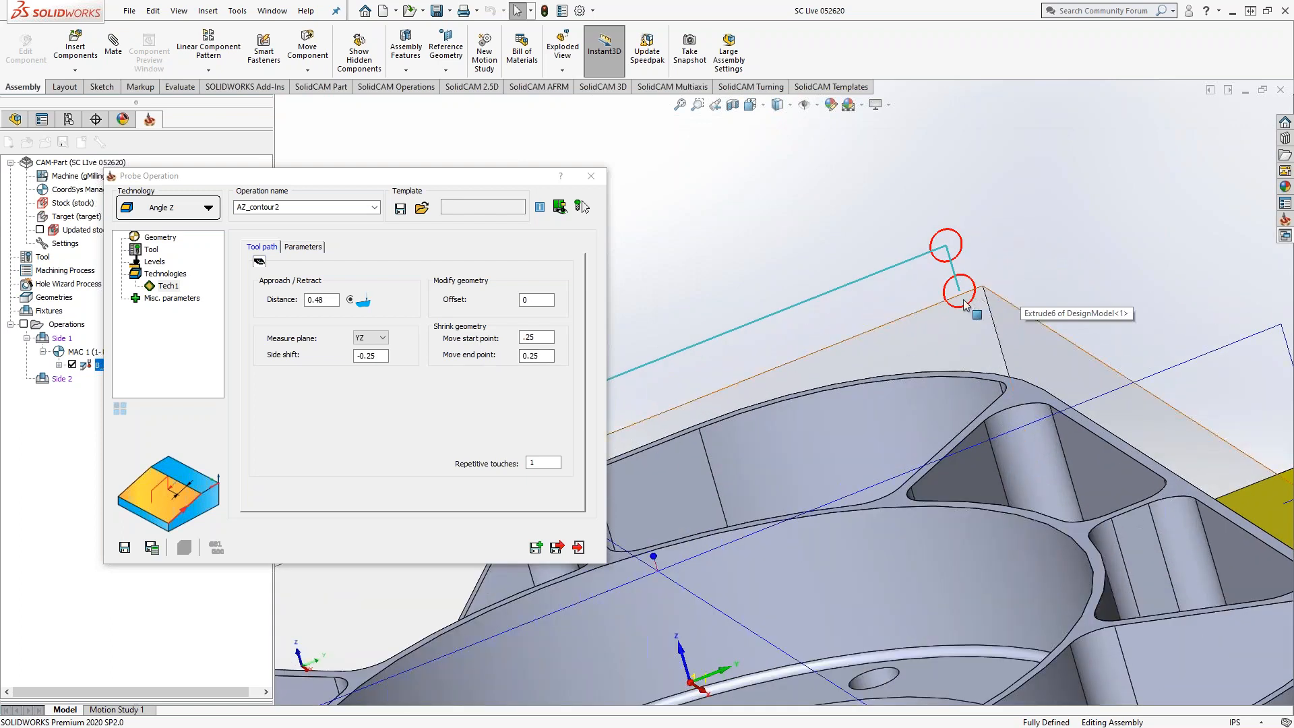
scroll(957, 337, up, 5)
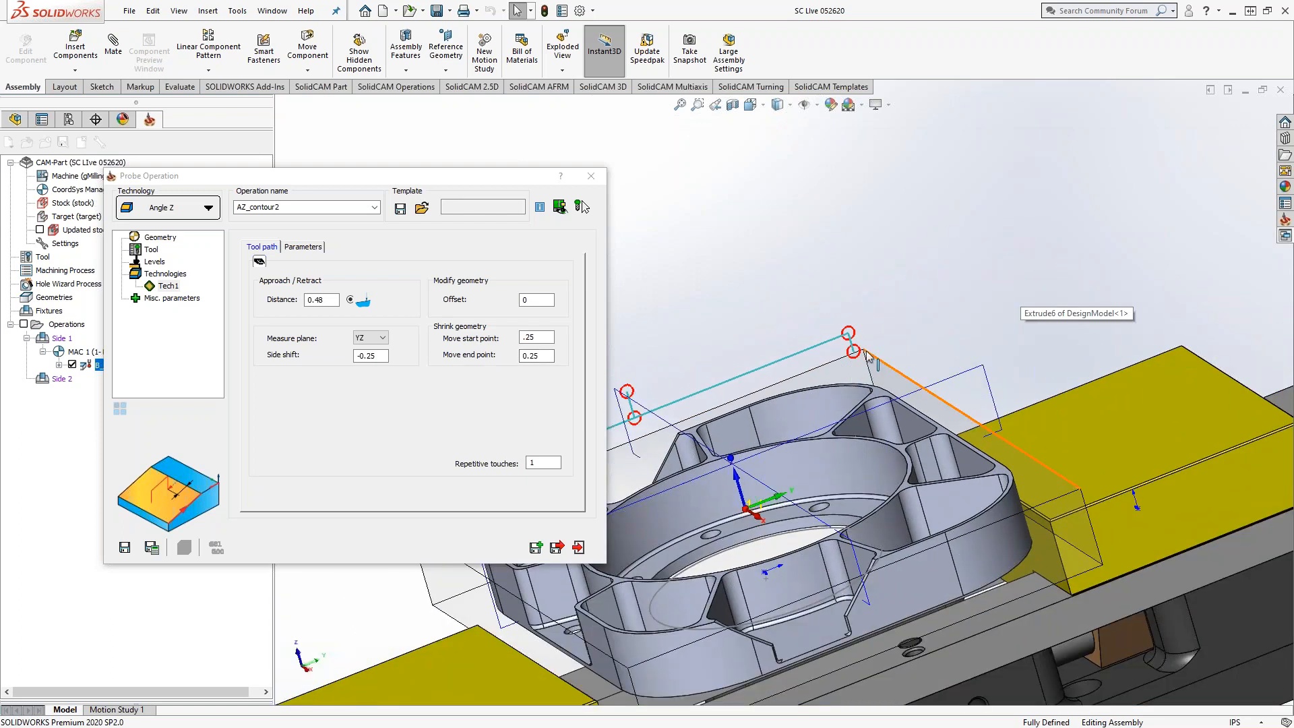
middle_drag(836, 373, 875, 374)
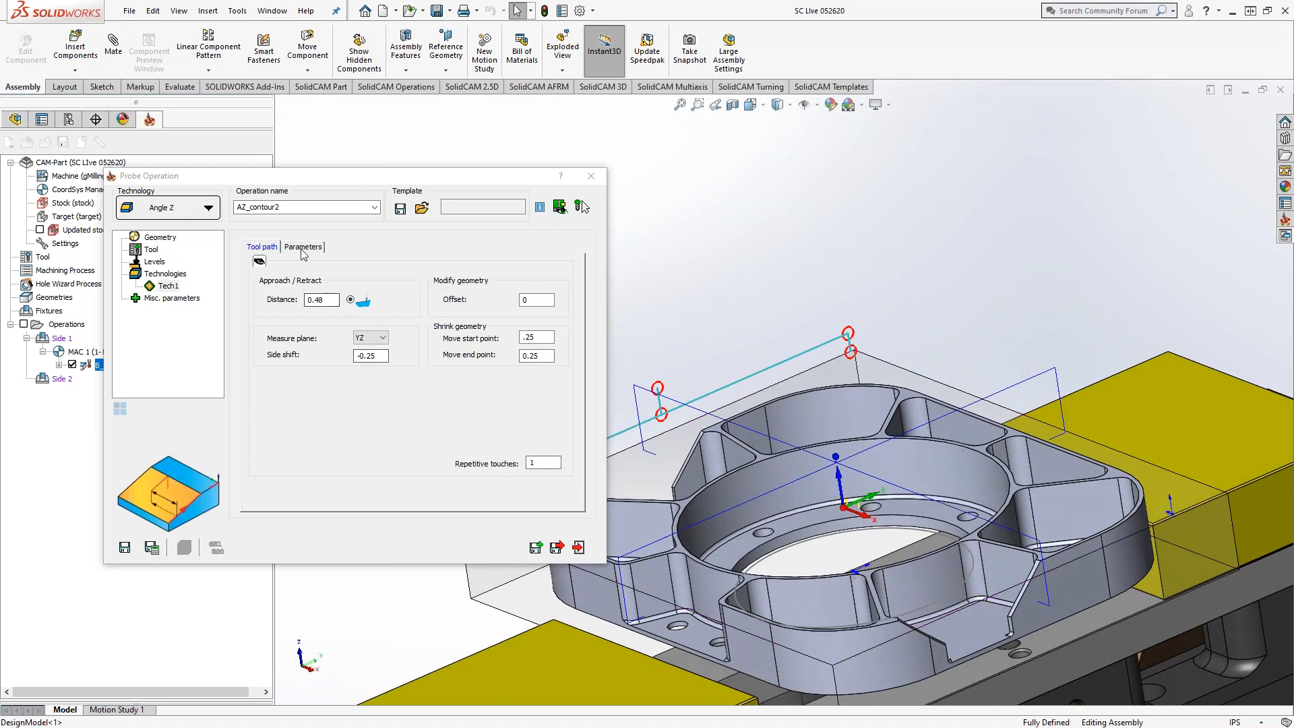
click(151, 547)
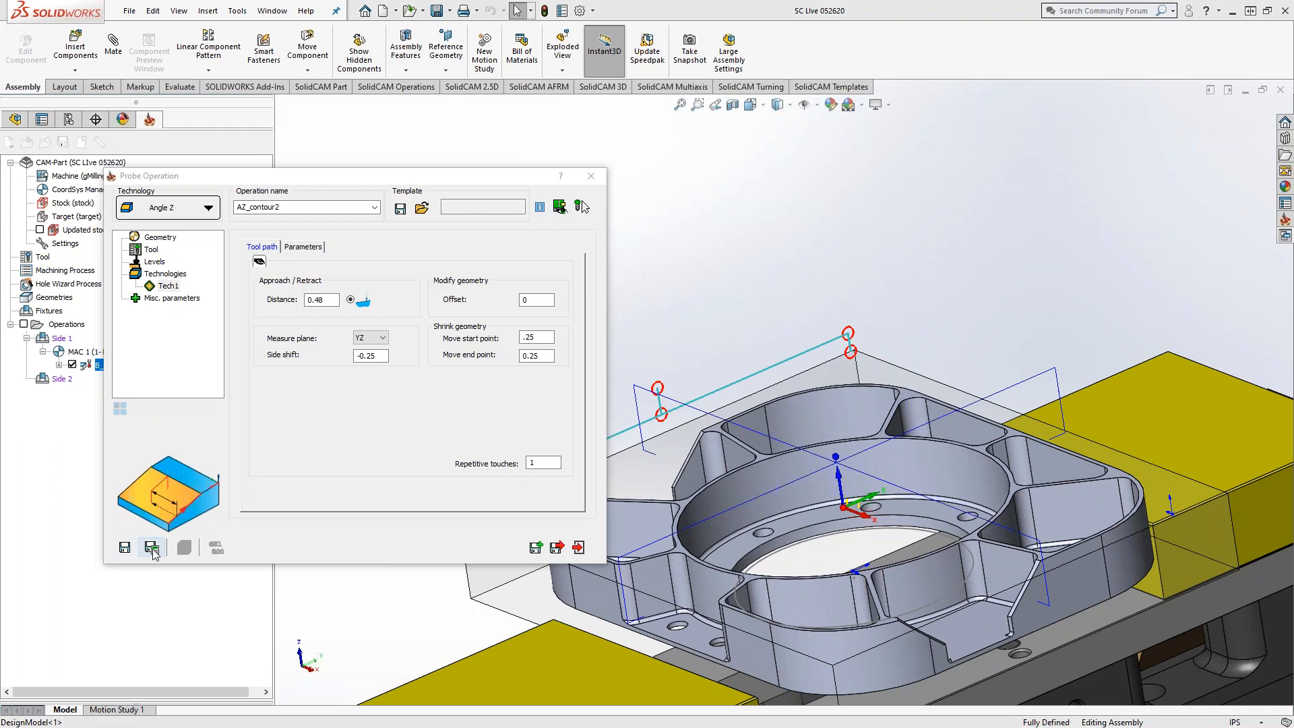
click(425, 255)
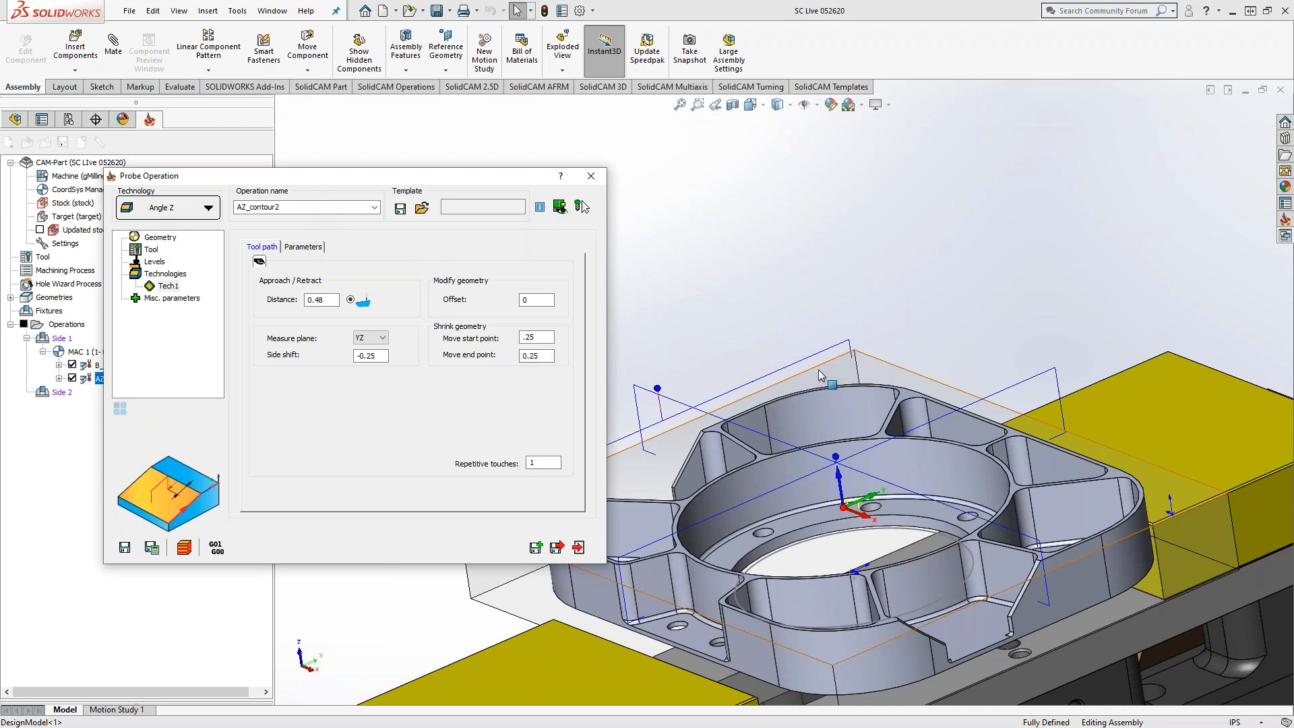
scroll(820, 375, up, 4)
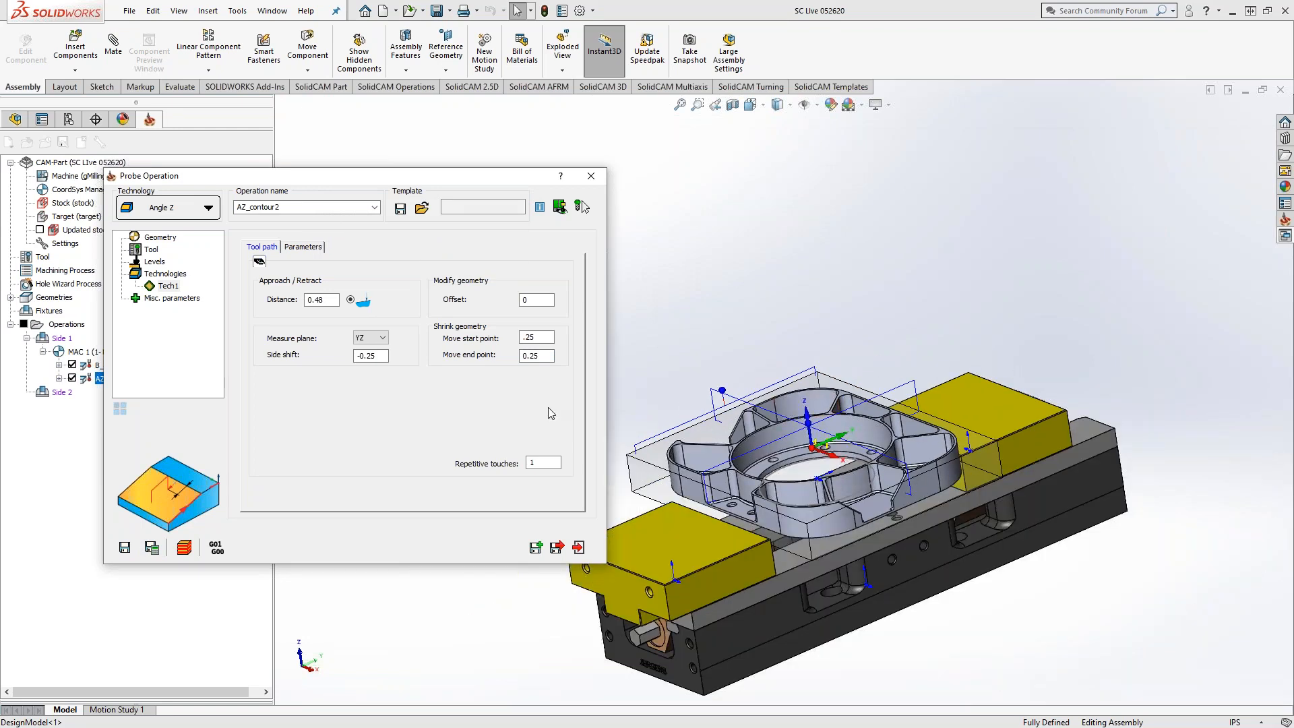
Review Tech1's additional parameters, the operation's miscellaneous parameters and the available probing technologies
click(301, 247)
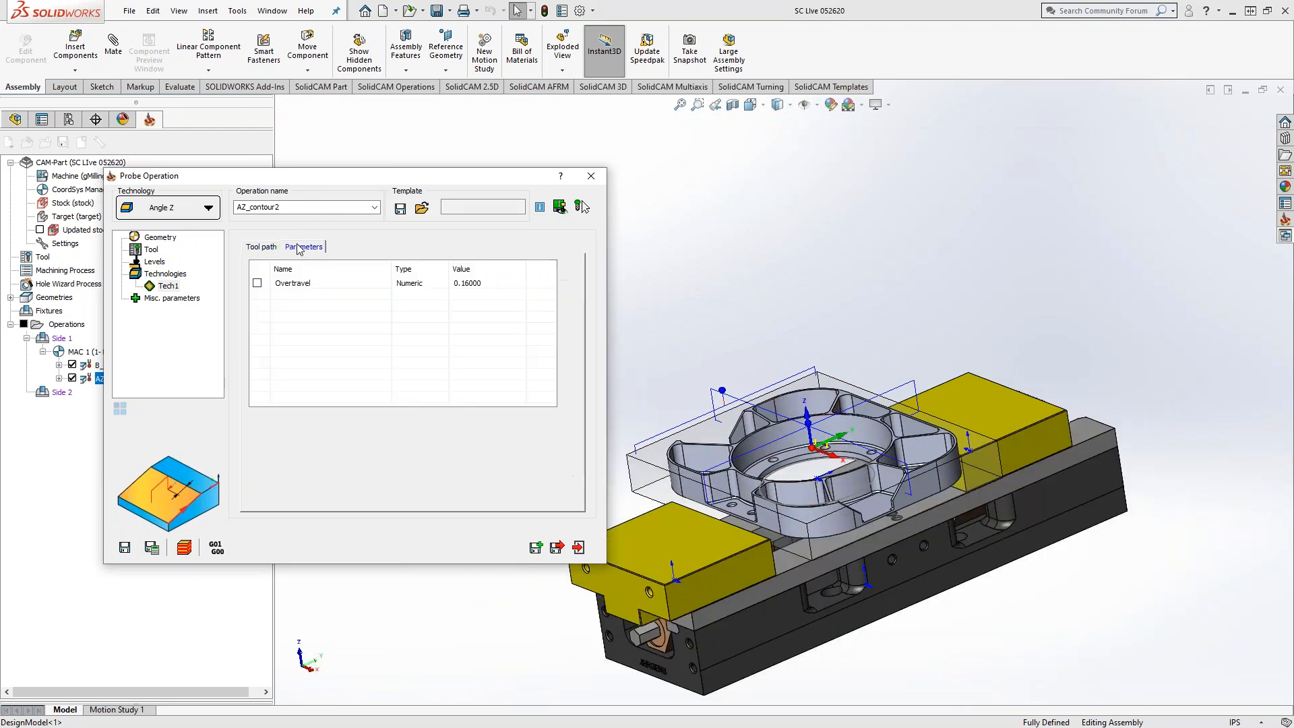
click(263, 247)
click(188, 298)
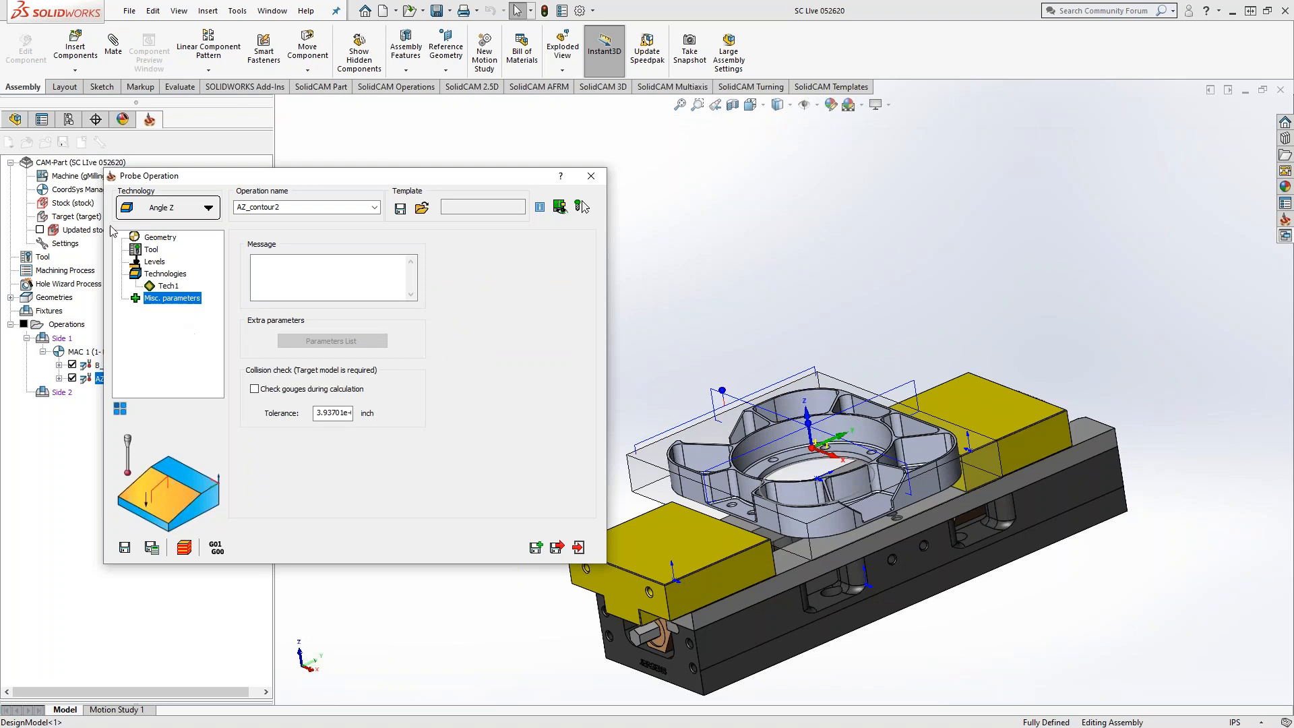
click(190, 212)
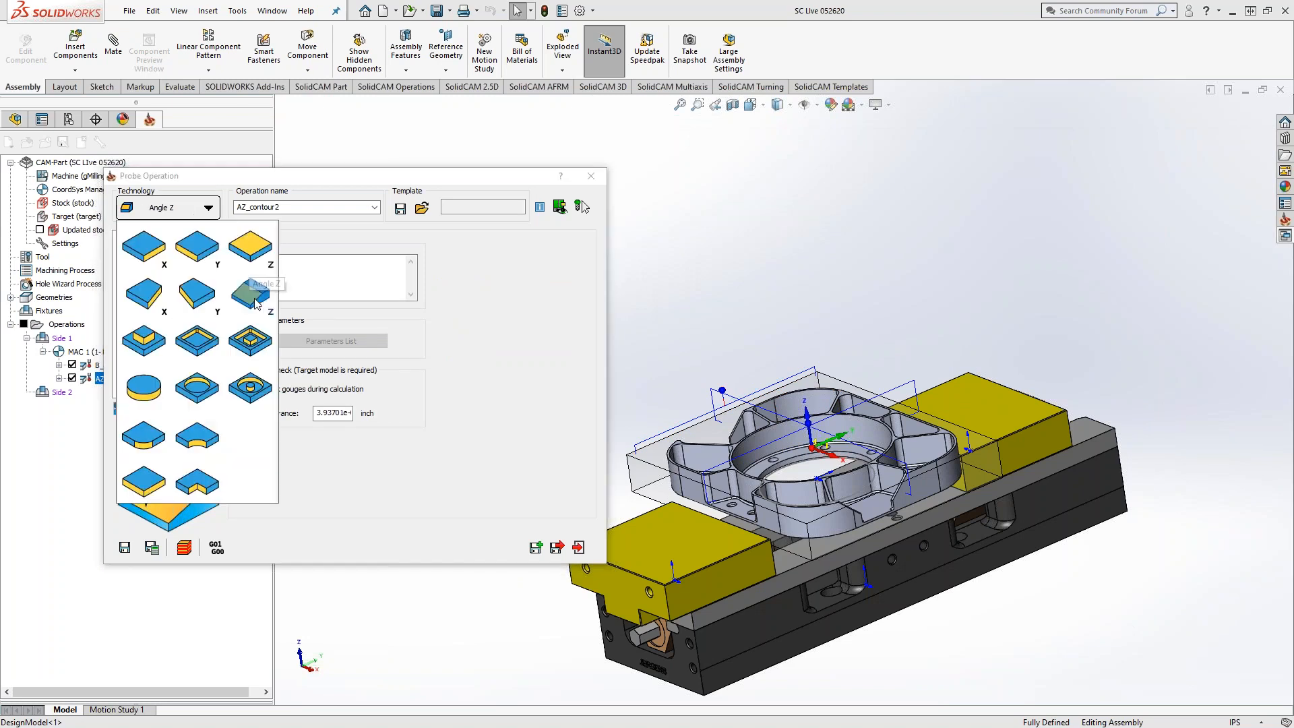
click(465, 447)
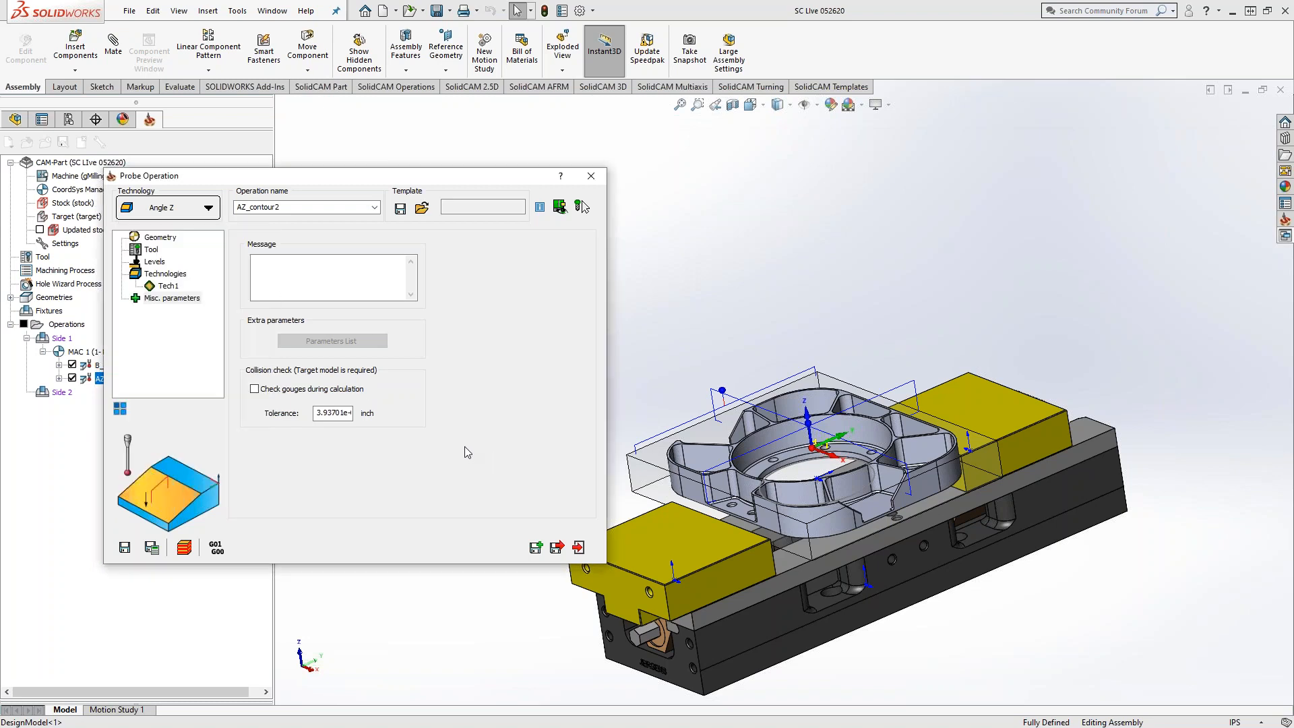
Close the Angle Z probe operation and save its geometry contour2
click(591, 176)
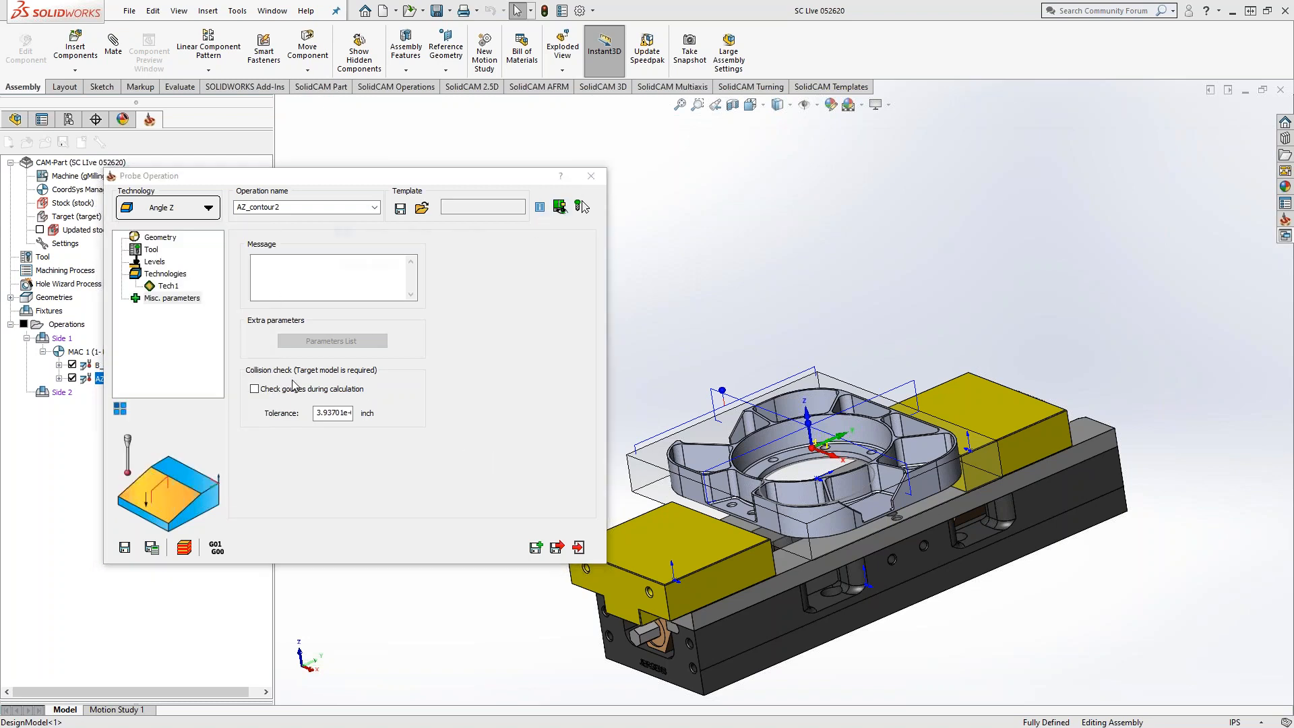
key(Return)
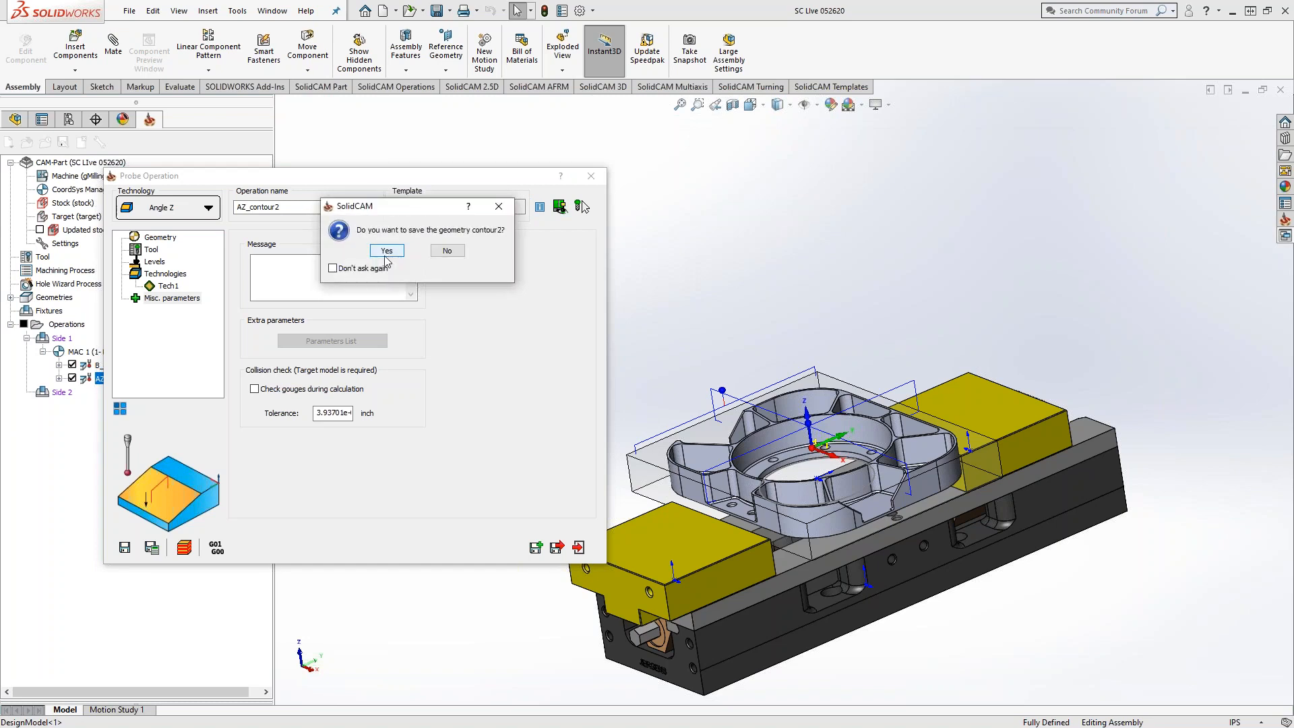
key(Return)
Save the B_contour and AZ_contour2 operations together as a process template named Probe Live 052720, including tool data
middle_drag(655, 482, 635, 462)
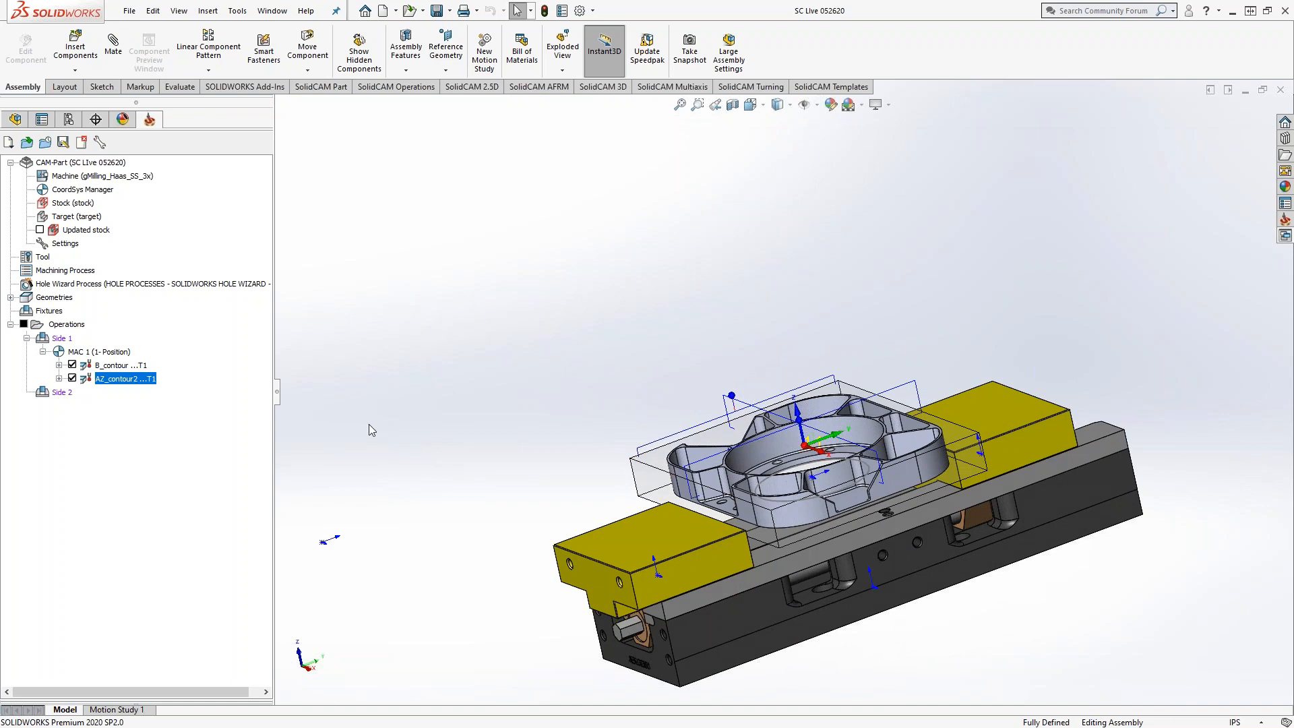
ctrl+click(107, 370)
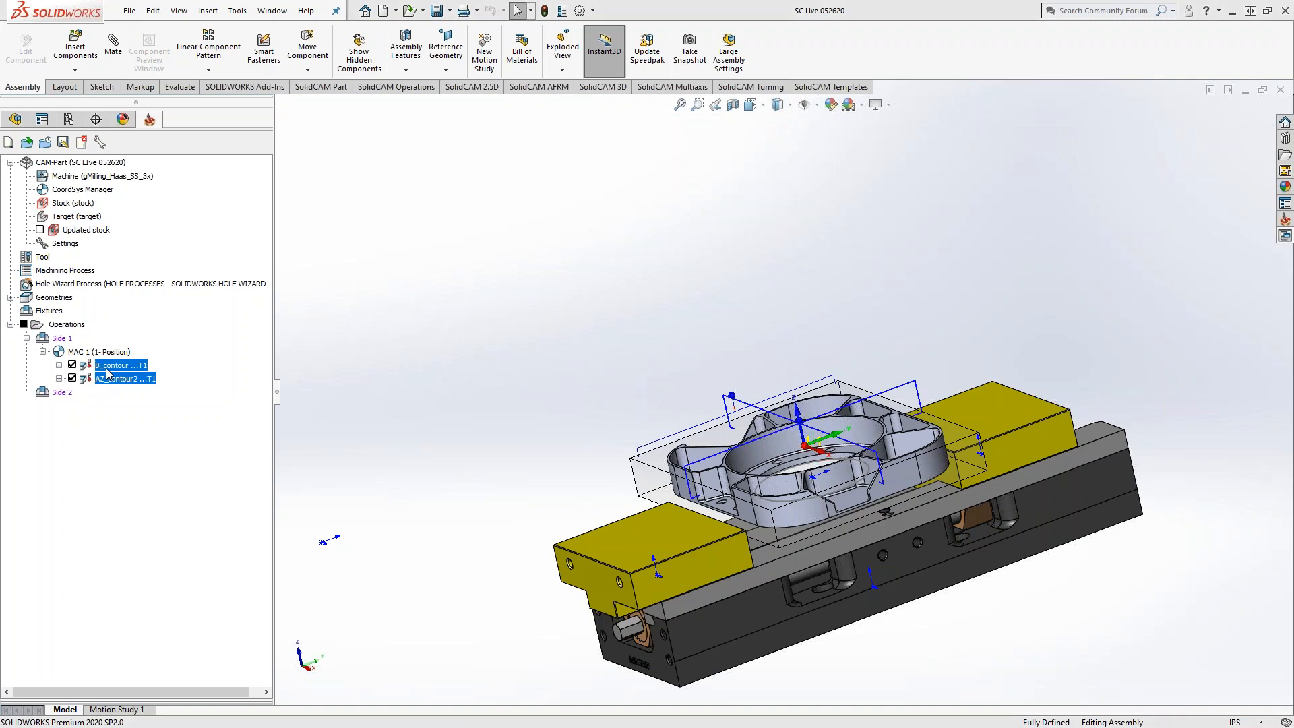
right_click(107, 371)
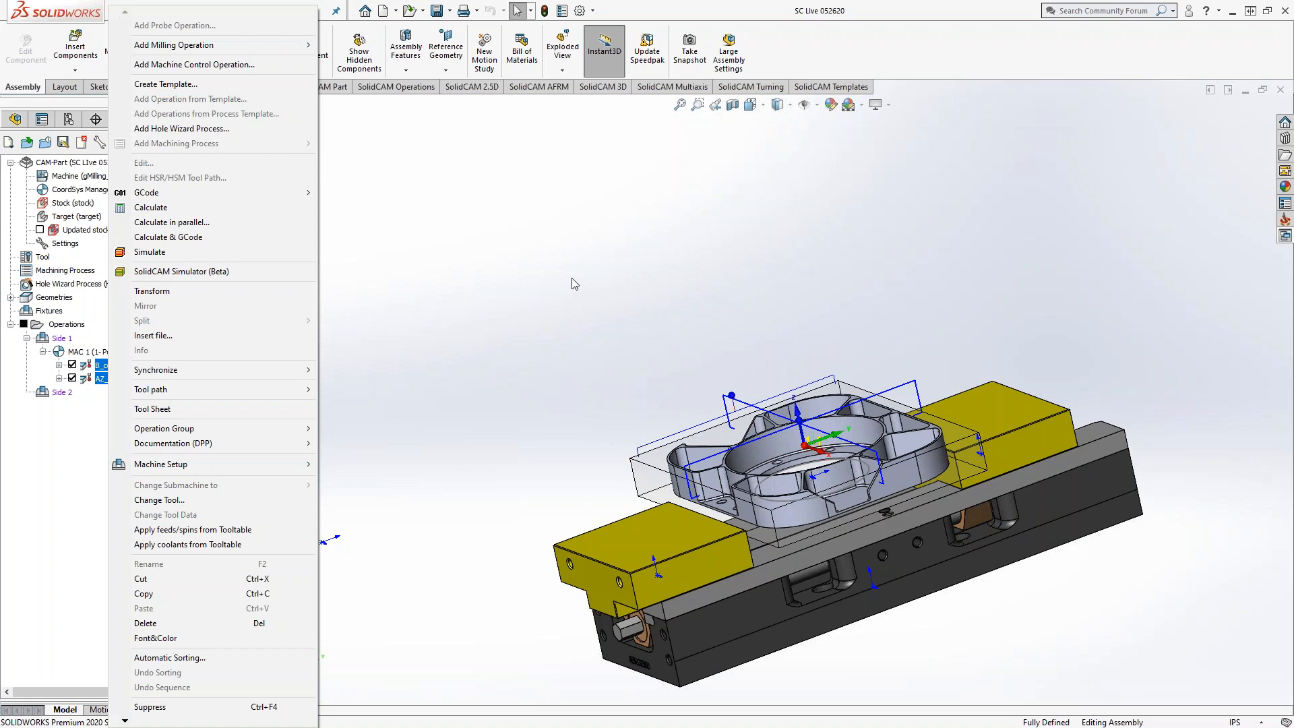
click(196, 84)
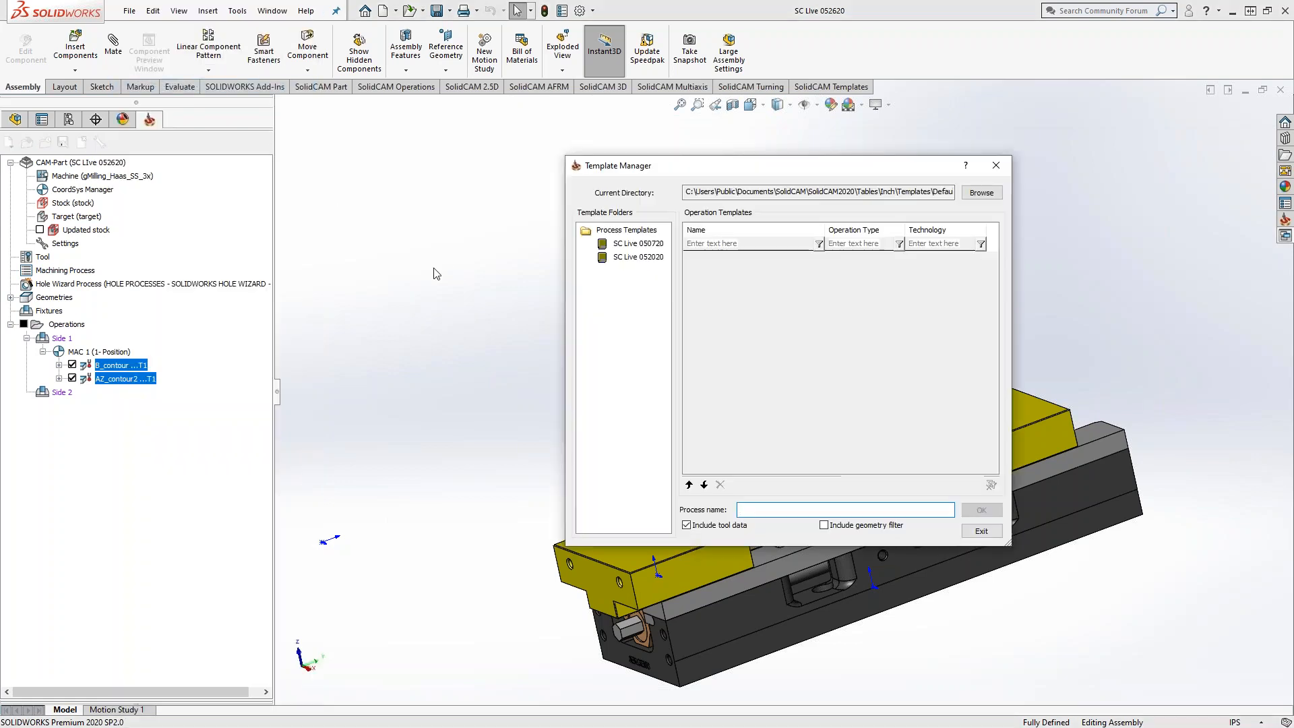
text(Probe Live 052620)
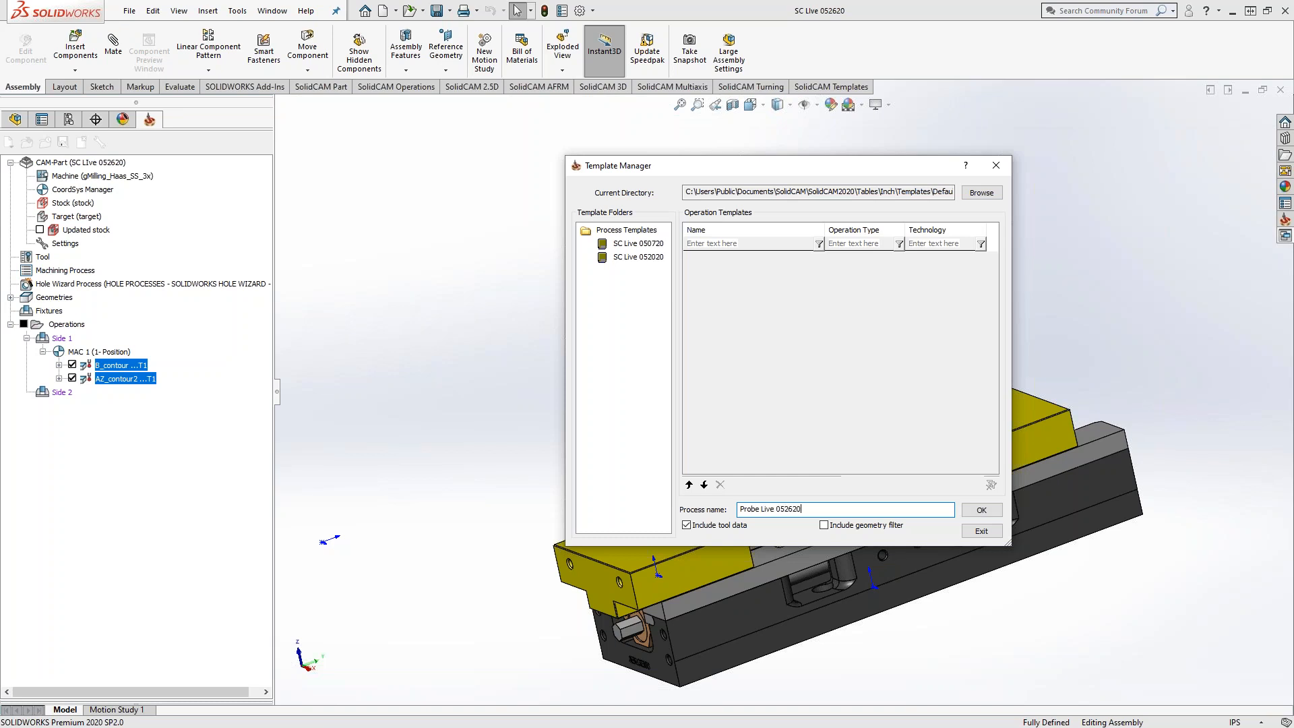
key(BackSpace)
key(BackSpace)
key(BackSpace)
key(Return)
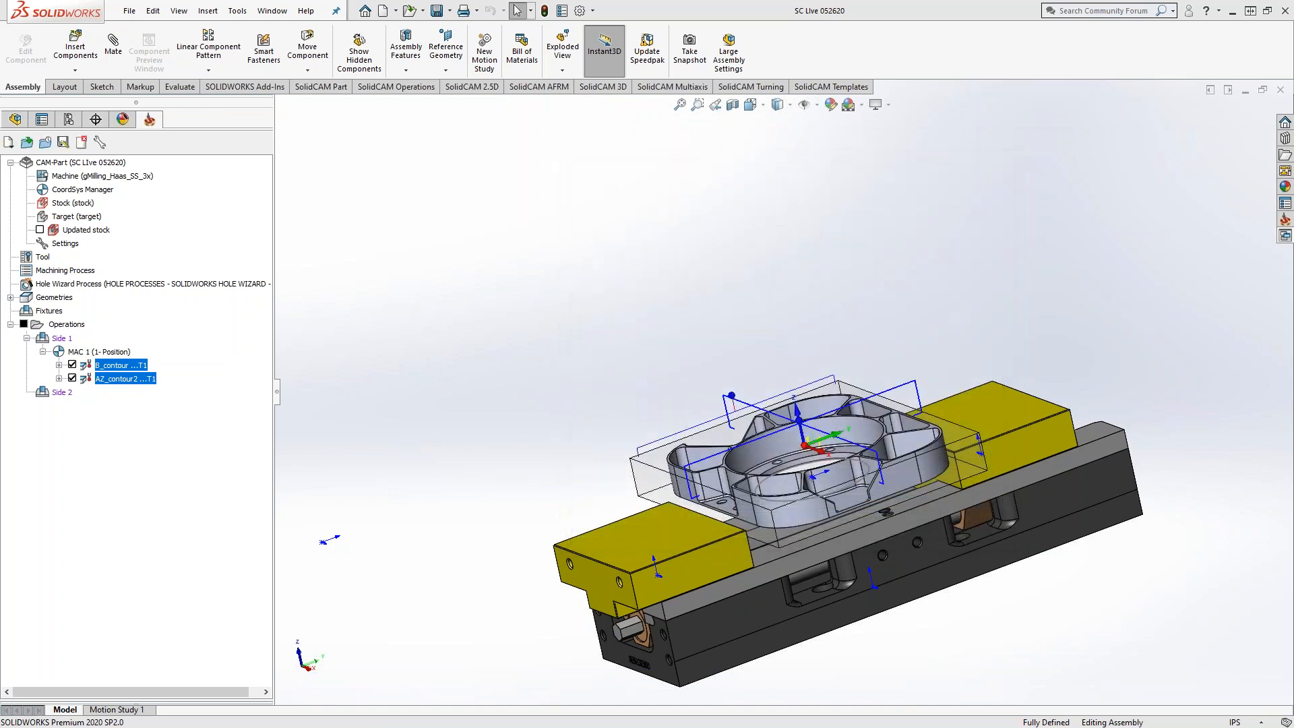
Add the Probe Live 052720 process template's operations to Side 2 using MAC 2 (1- Position), importing all tools with new numbers
right_click(60, 393)
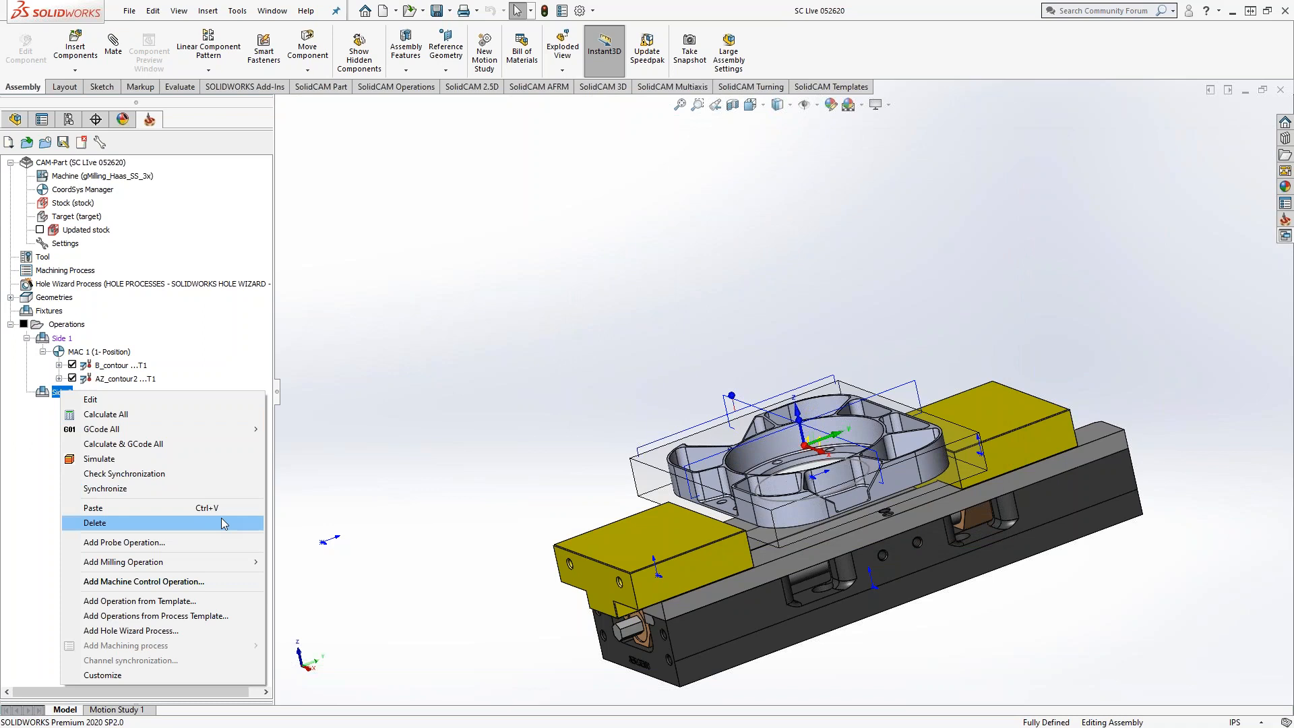
click(186, 616)
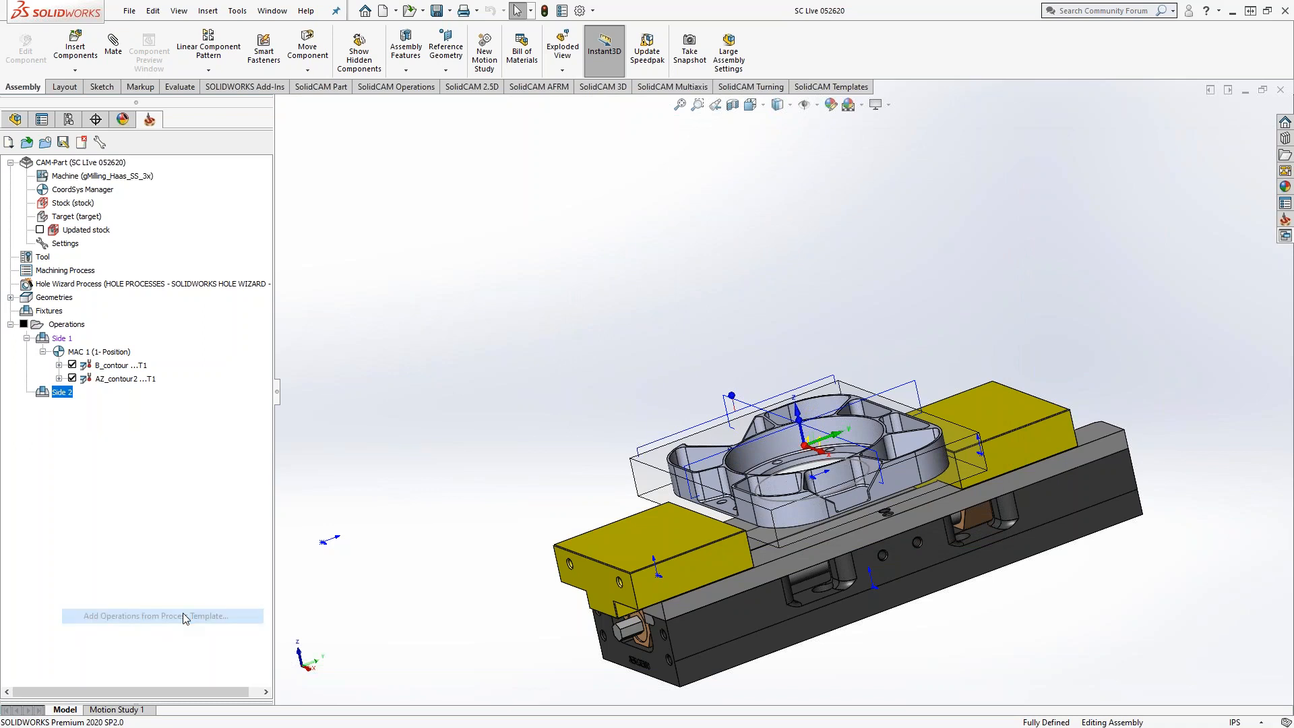
click(637, 244)
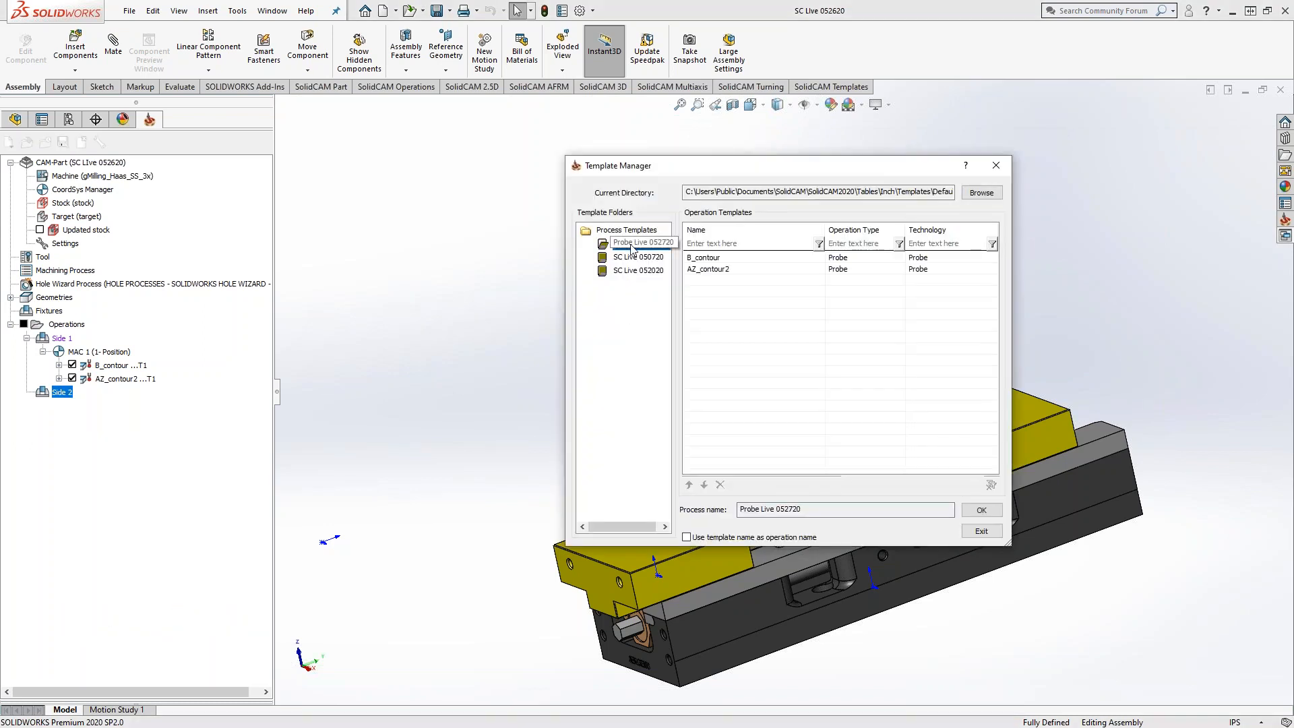
click(981, 510)
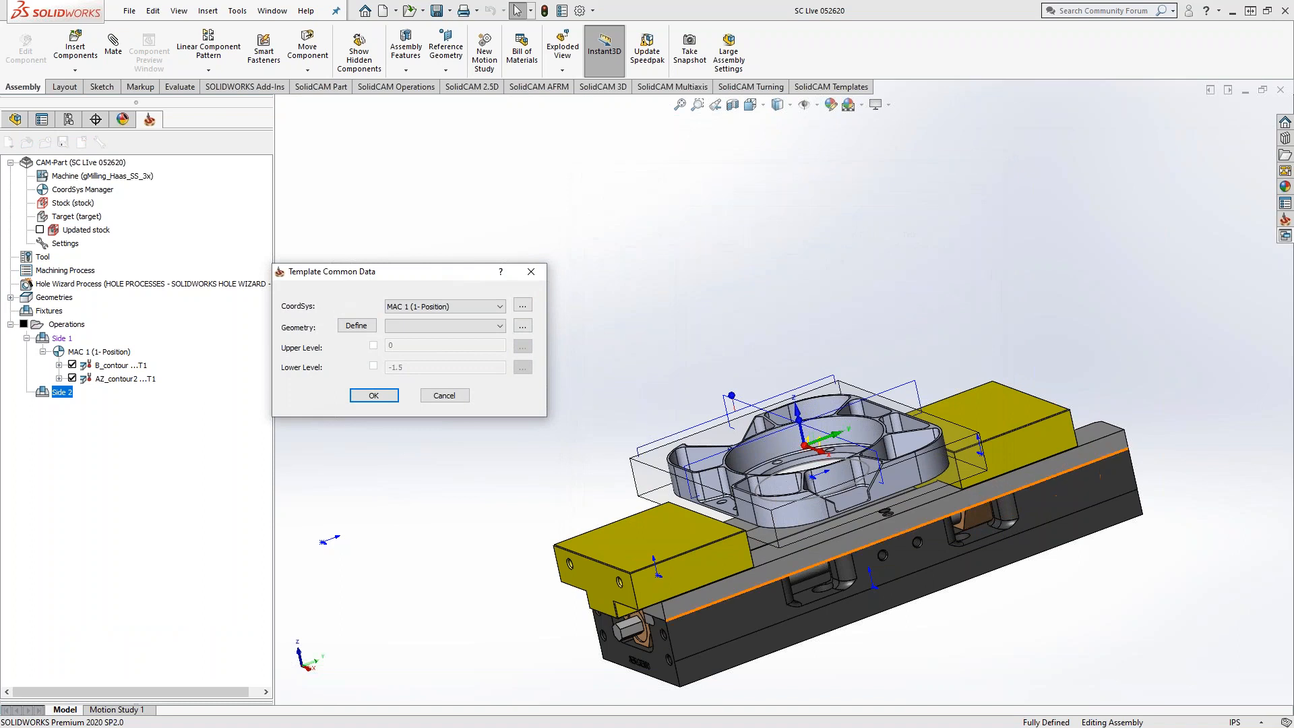
click(499, 306)
click(454, 326)
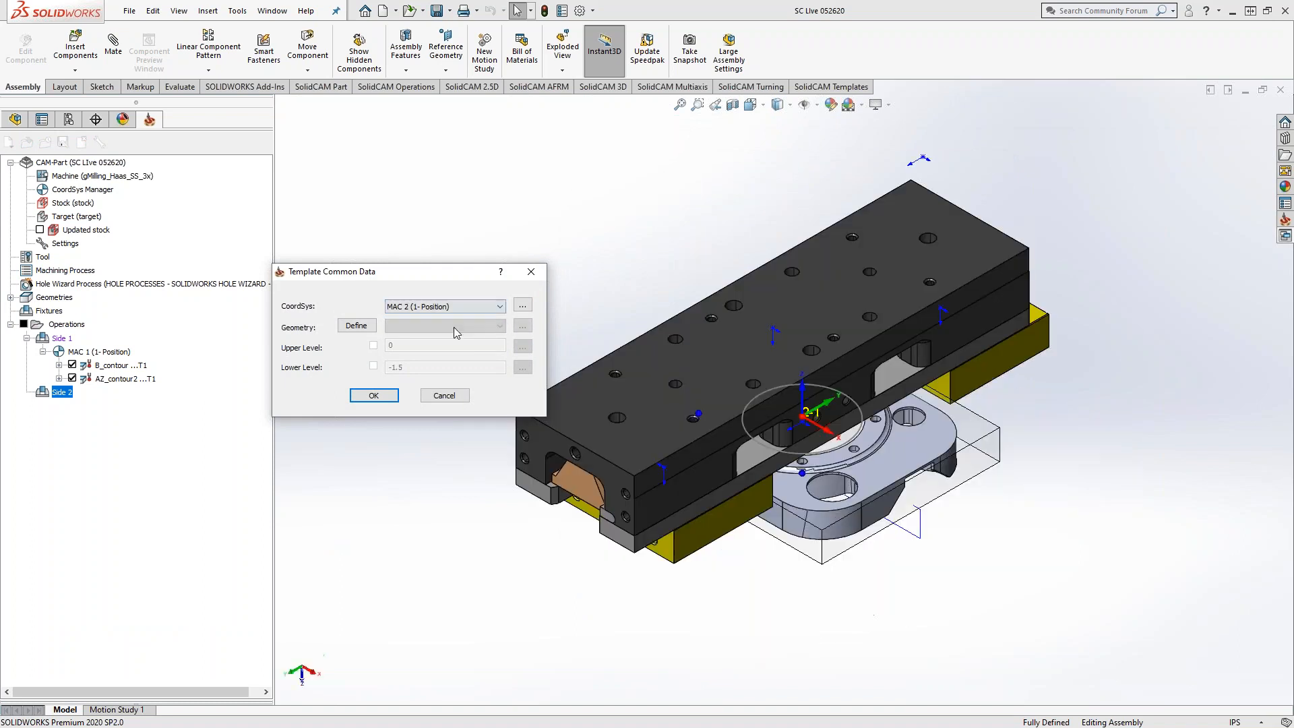
click(373, 395)
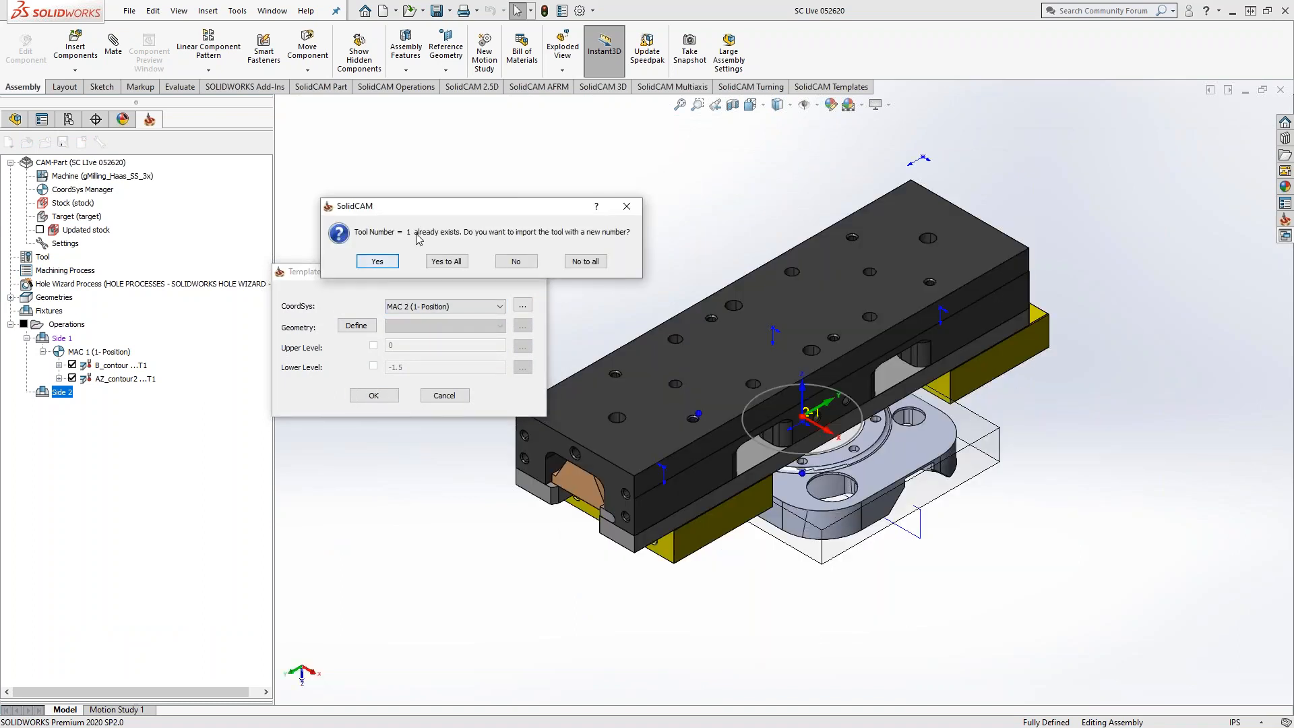
click(447, 261)
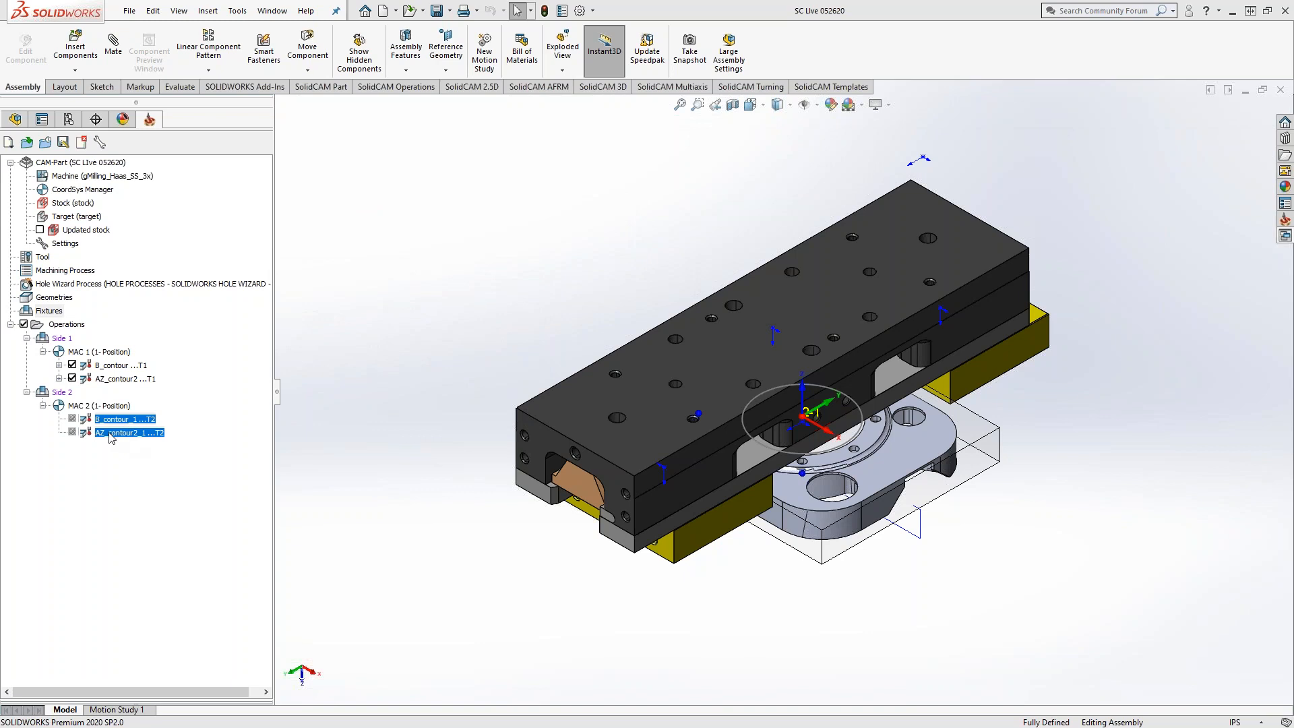
Orient the model to MAC 1 (1- Position) and hide the tool paths of all operations
middle_drag(808, 530, 769, 532)
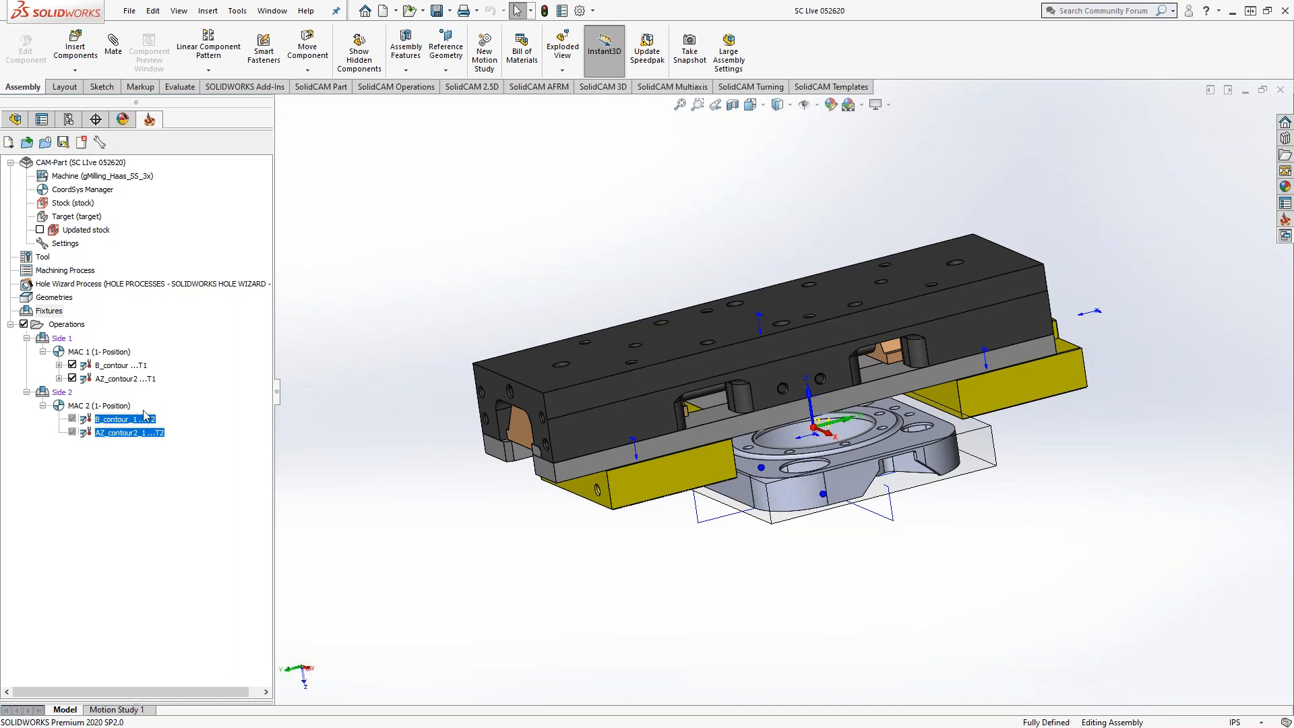
click(117, 367)
click(116, 381)
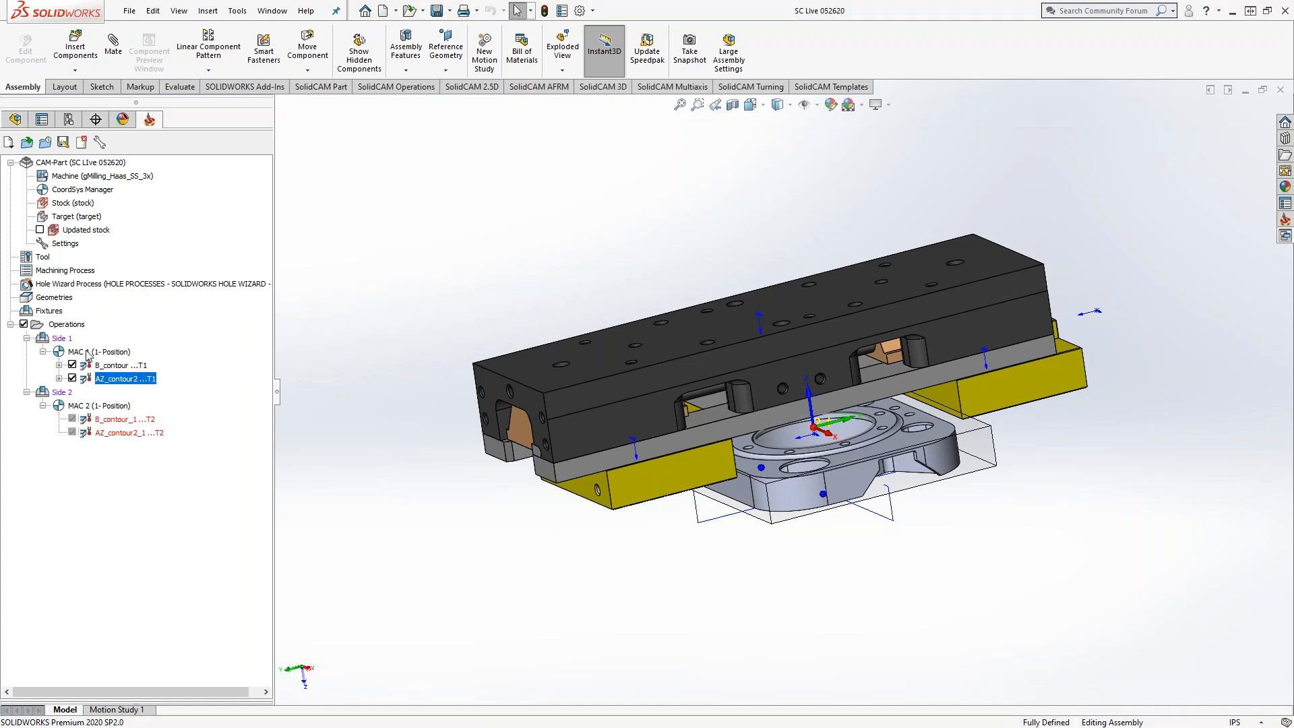
click(87, 352)
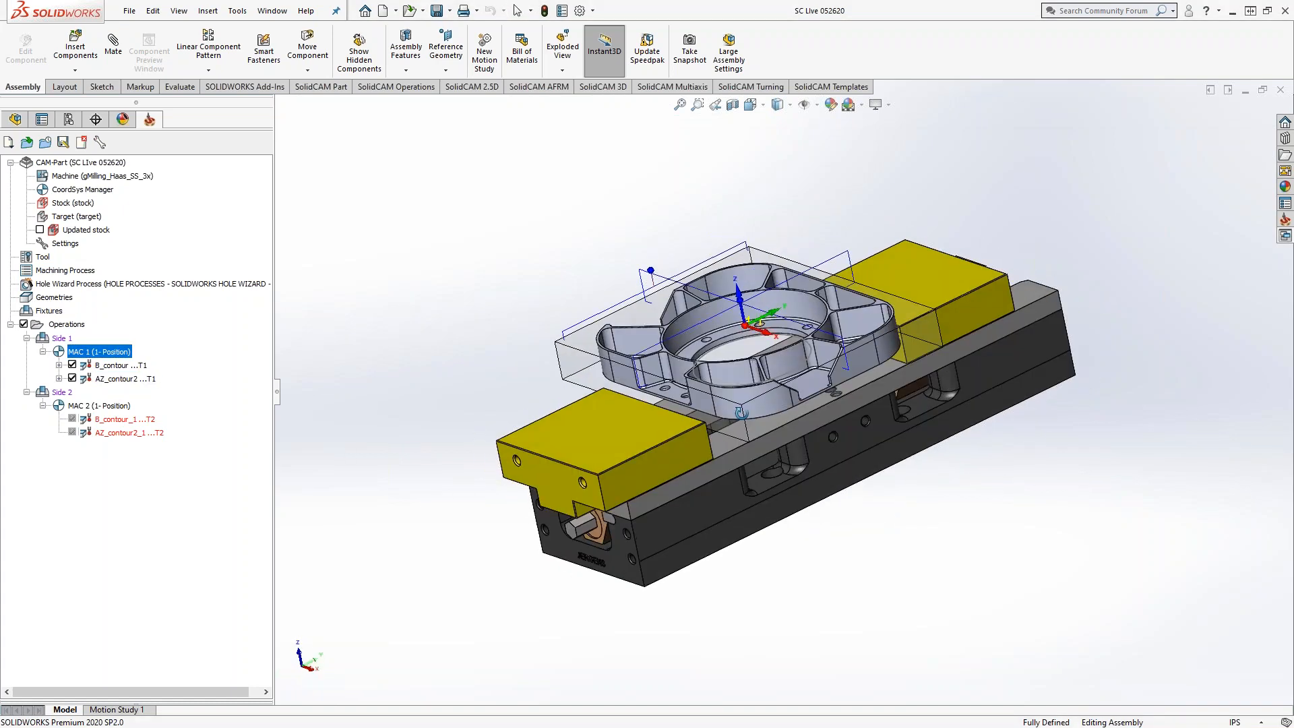
click(23, 325)
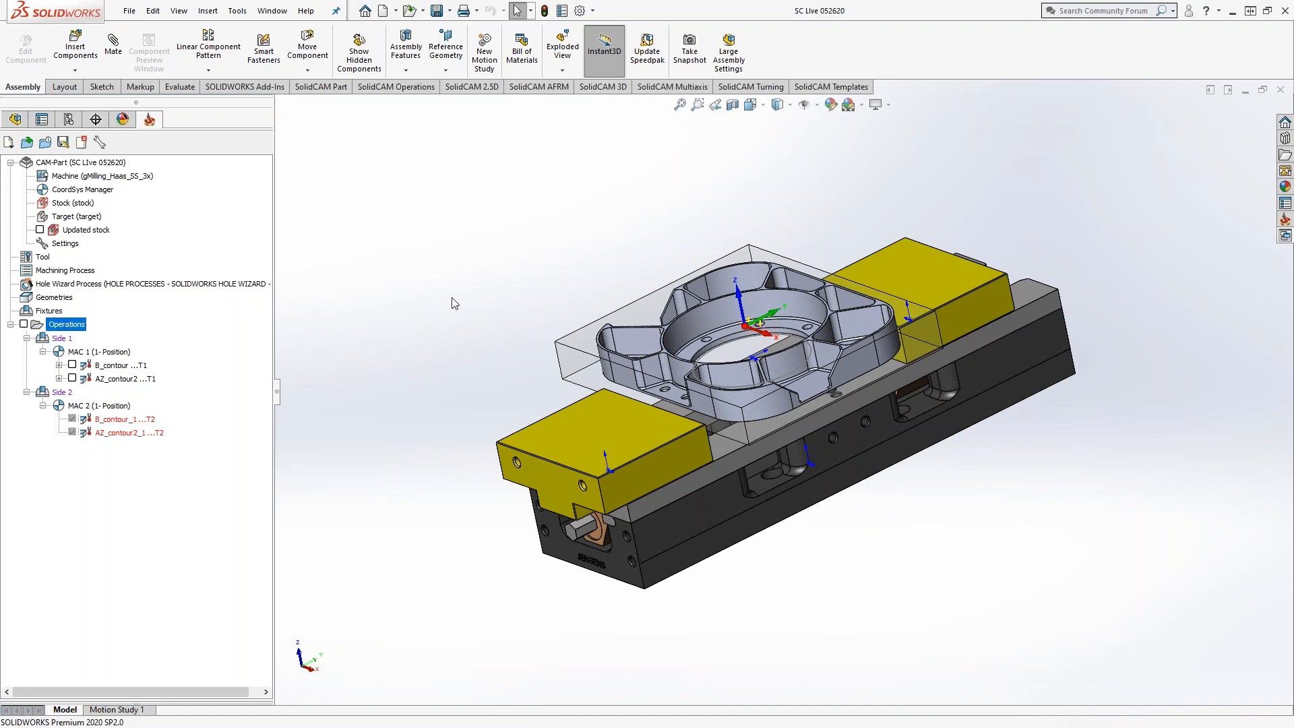
middle_drag(707, 322, 729, 330)
scroll(741, 337, down, 4)
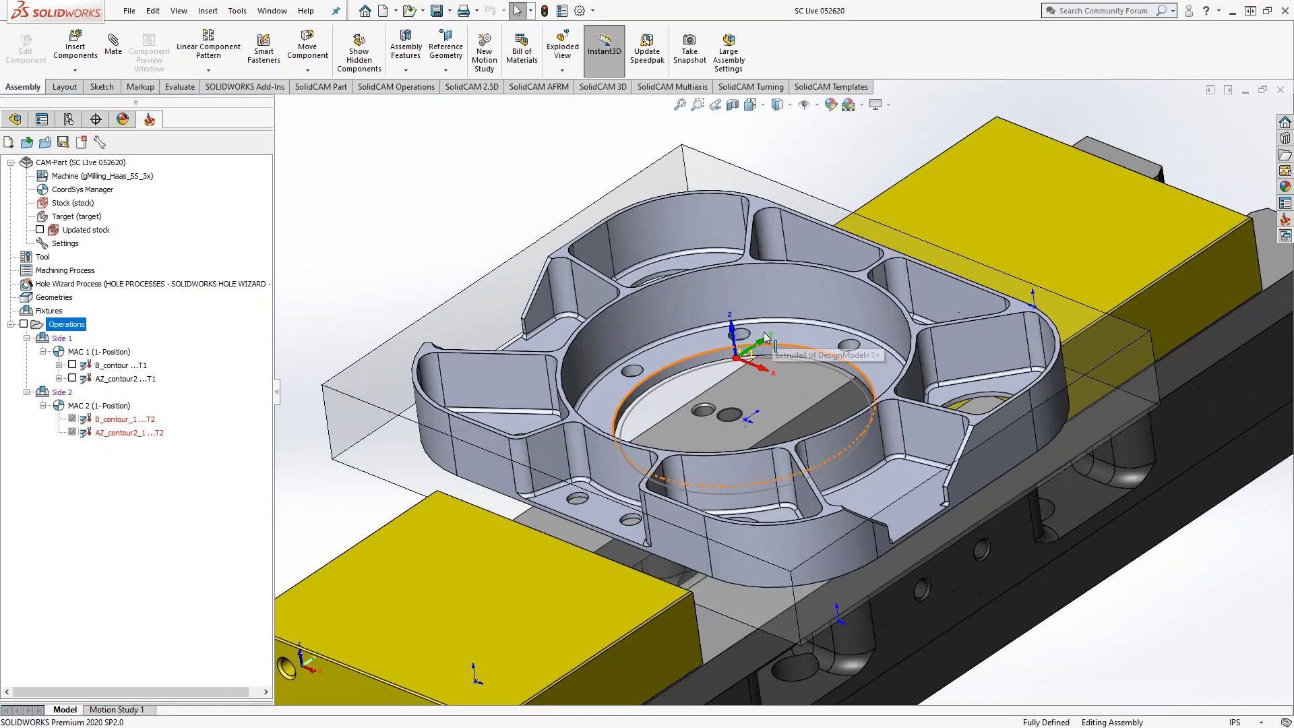
scroll(748, 398, up, 3)
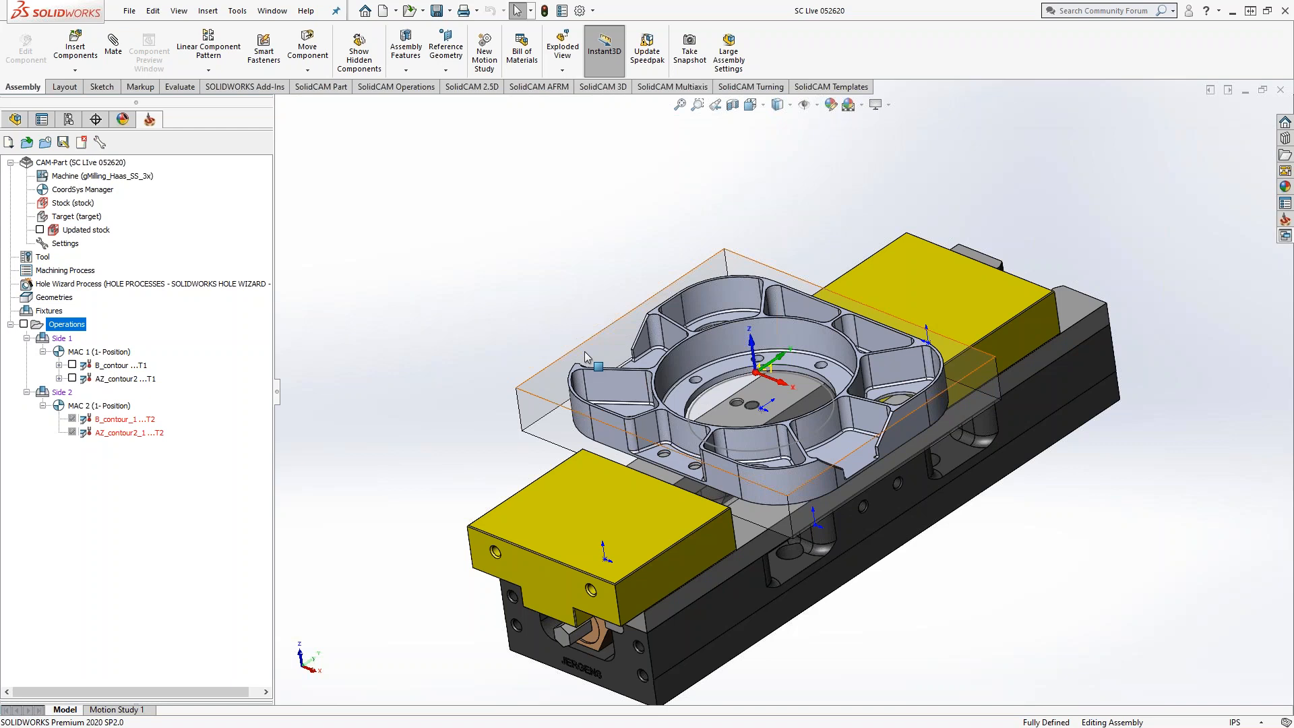
middle_drag(486, 323, 511, 318)
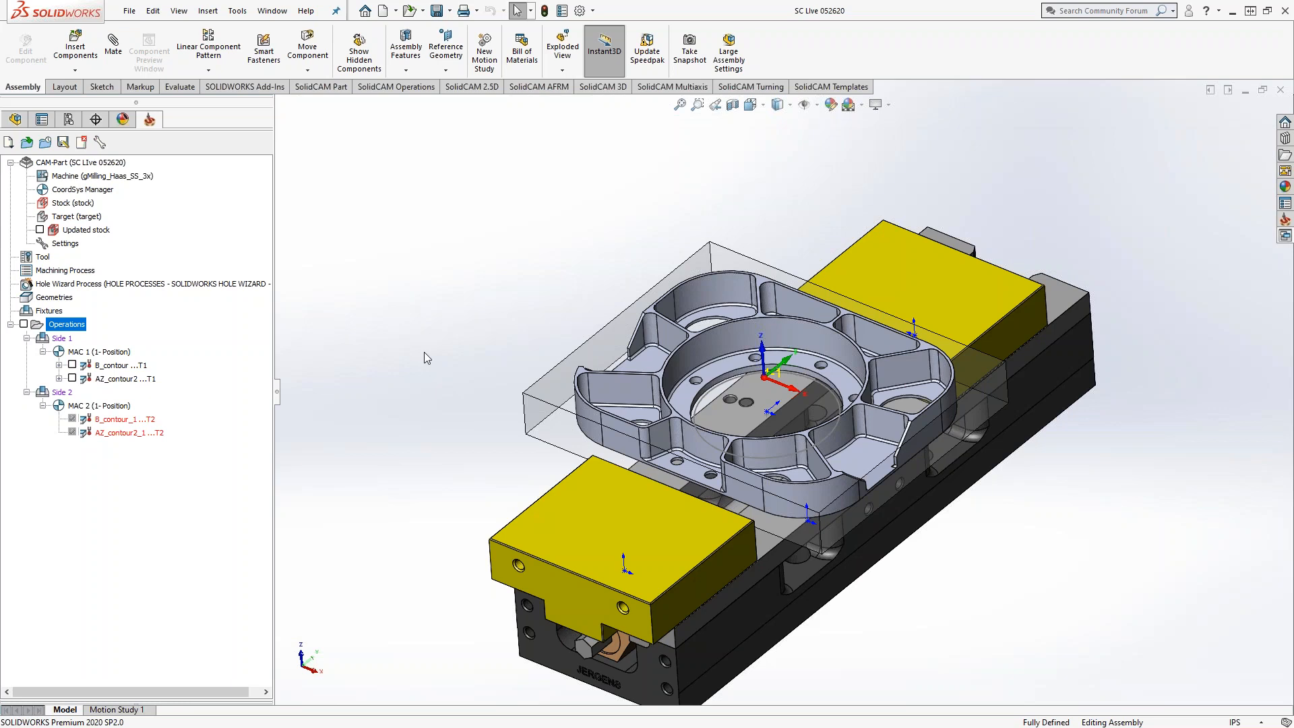
right_click(113, 380)
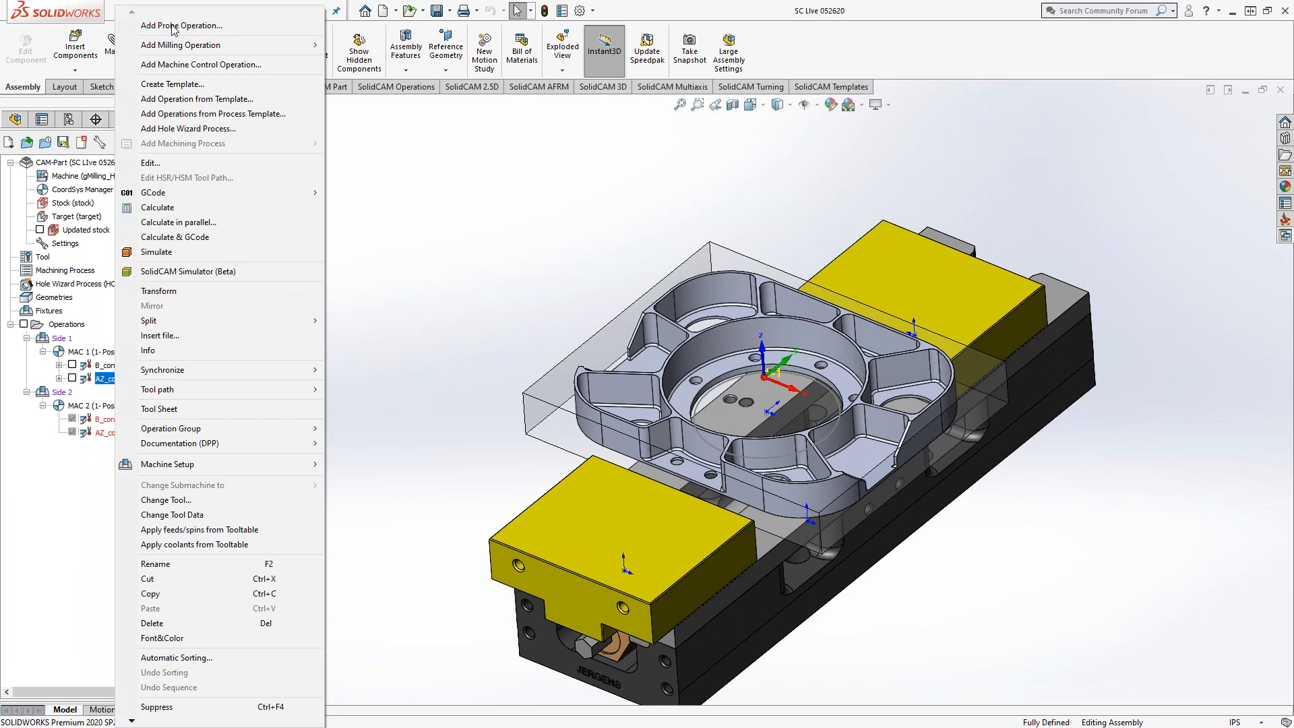
mouse_move(194, 48)
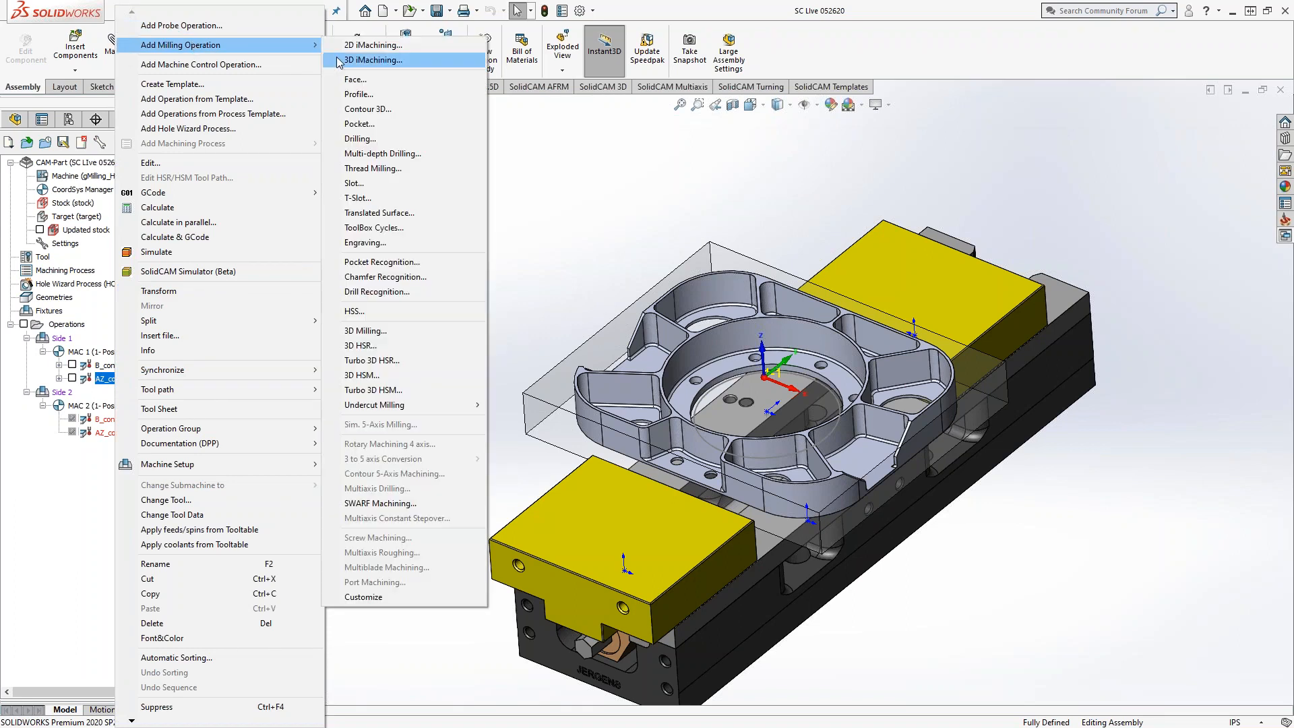
click(597, 196)
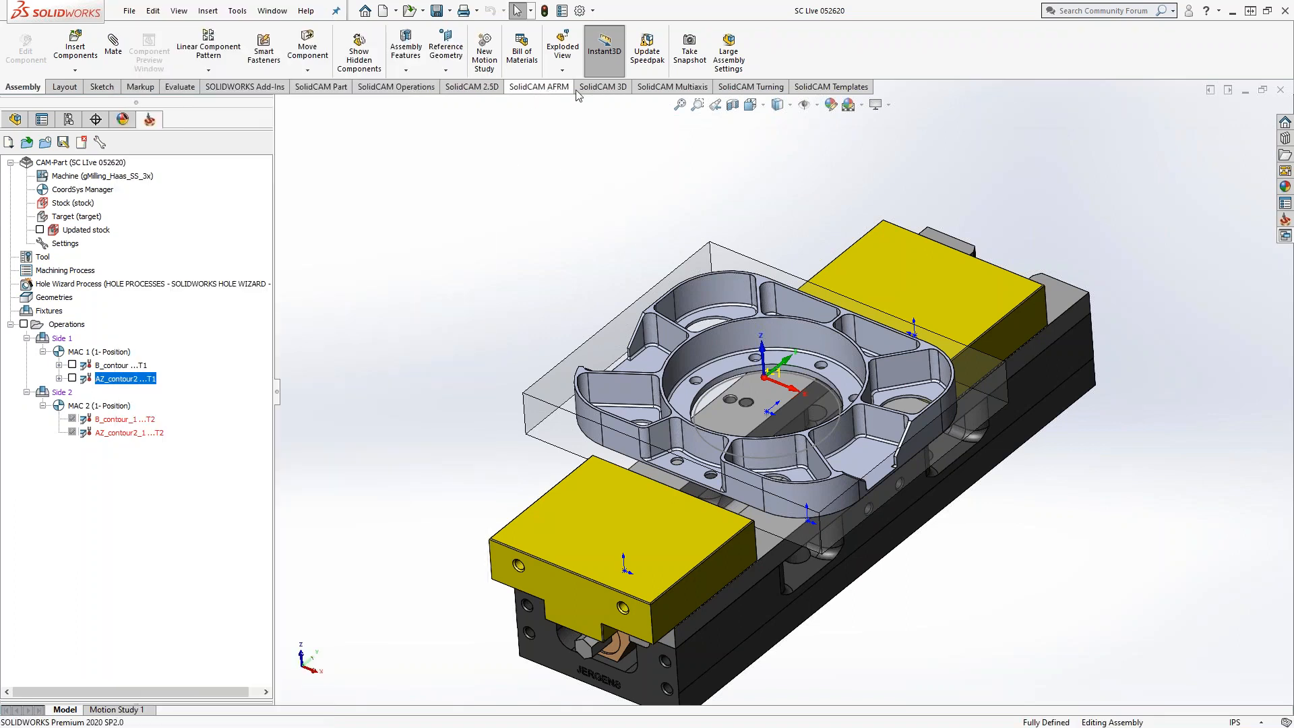
click(543, 87)
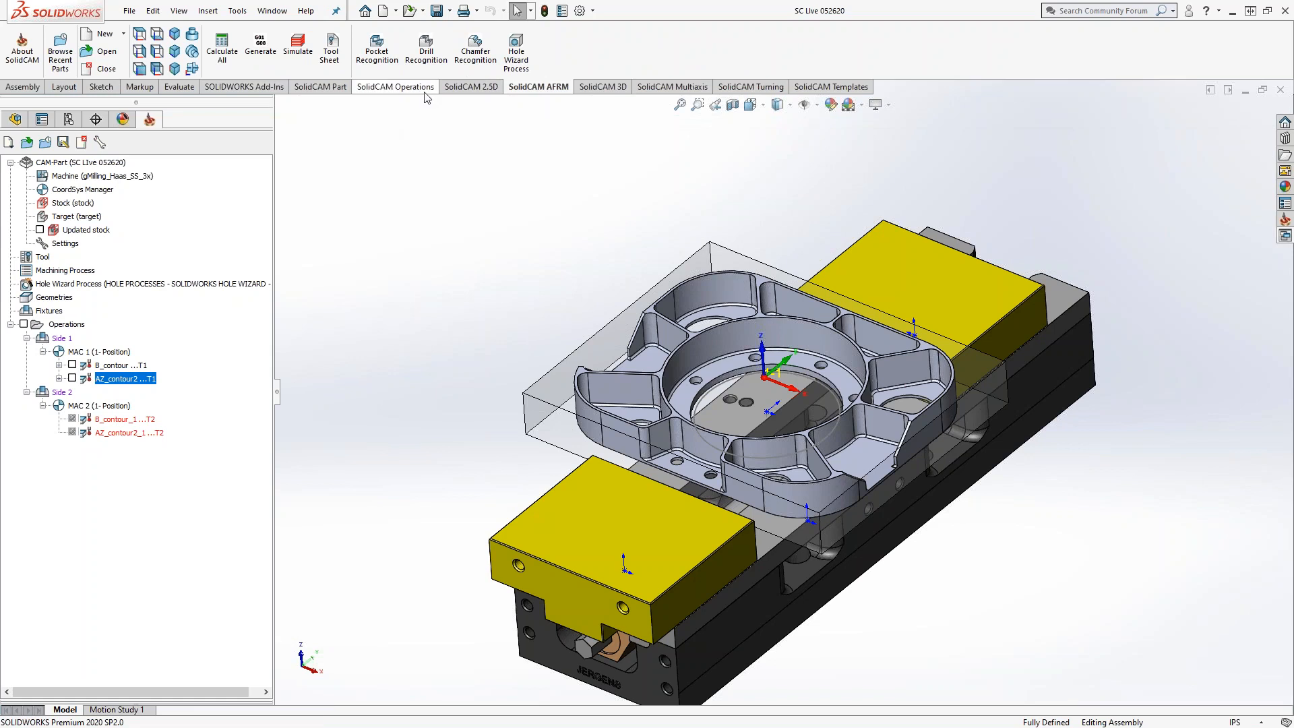
click(593, 88)
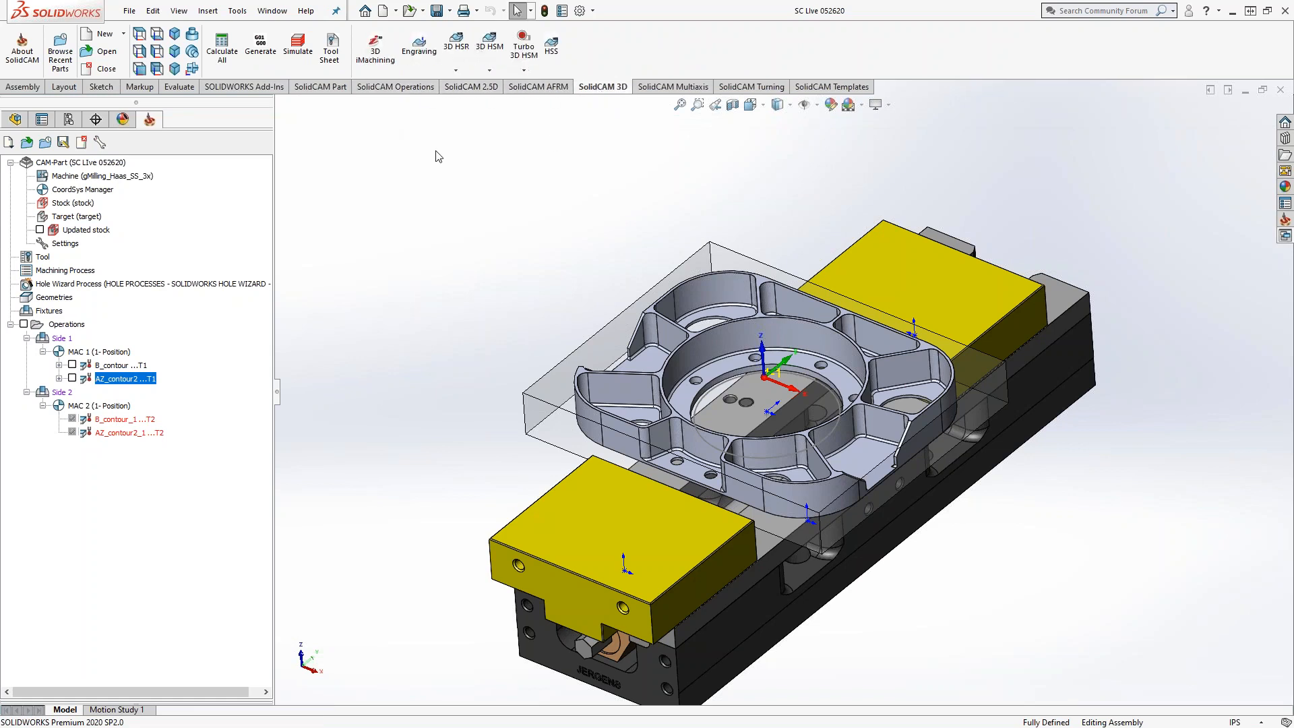
click(375, 55)
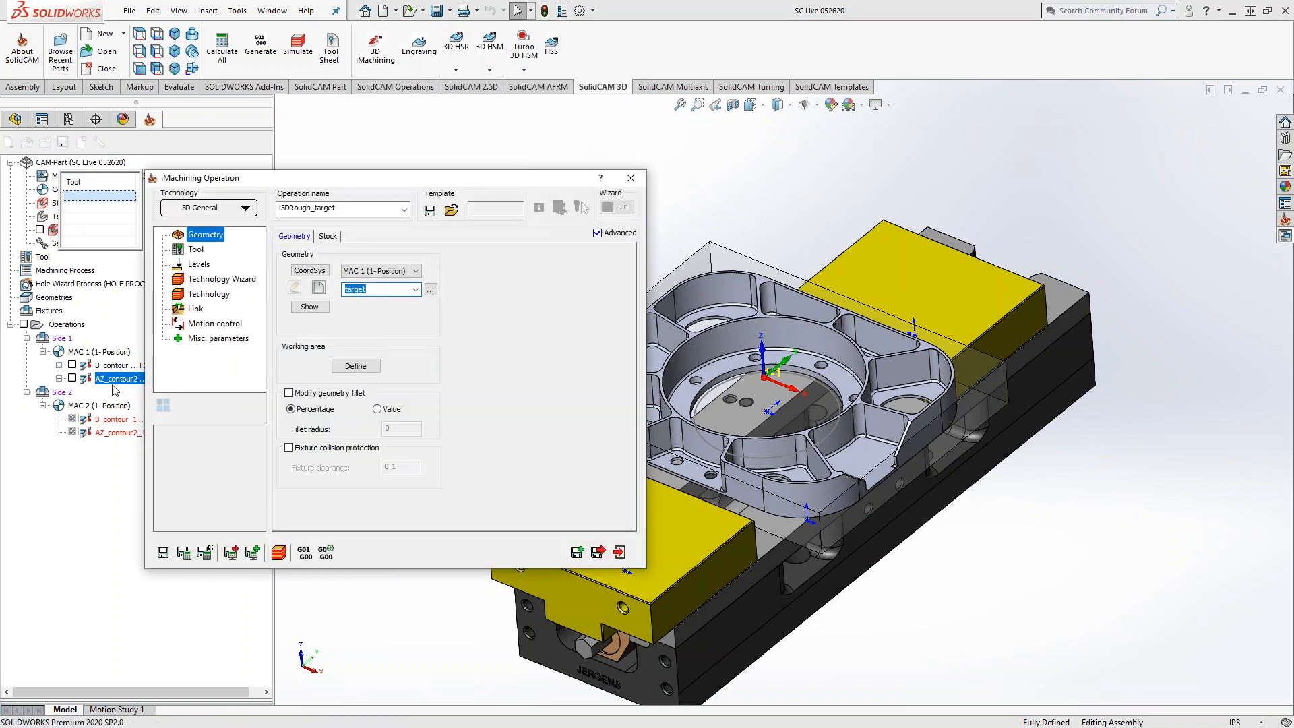
click(631, 177)
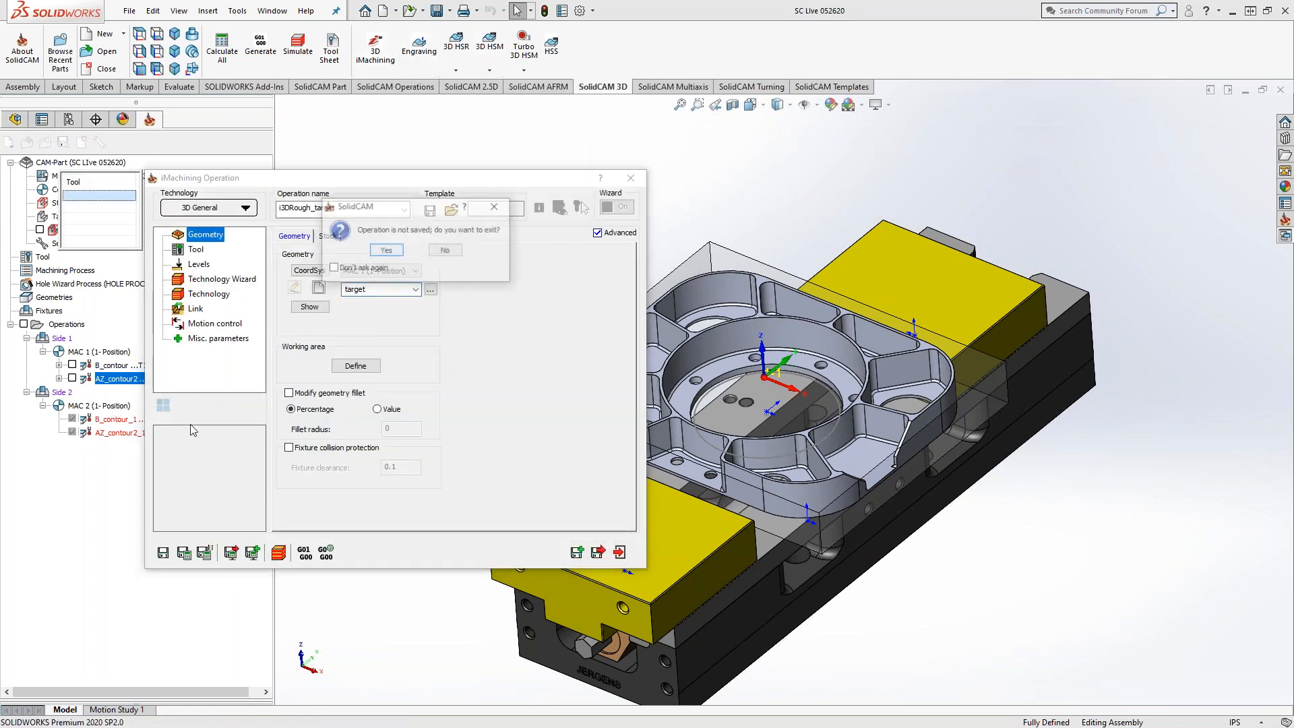
click(385, 251)
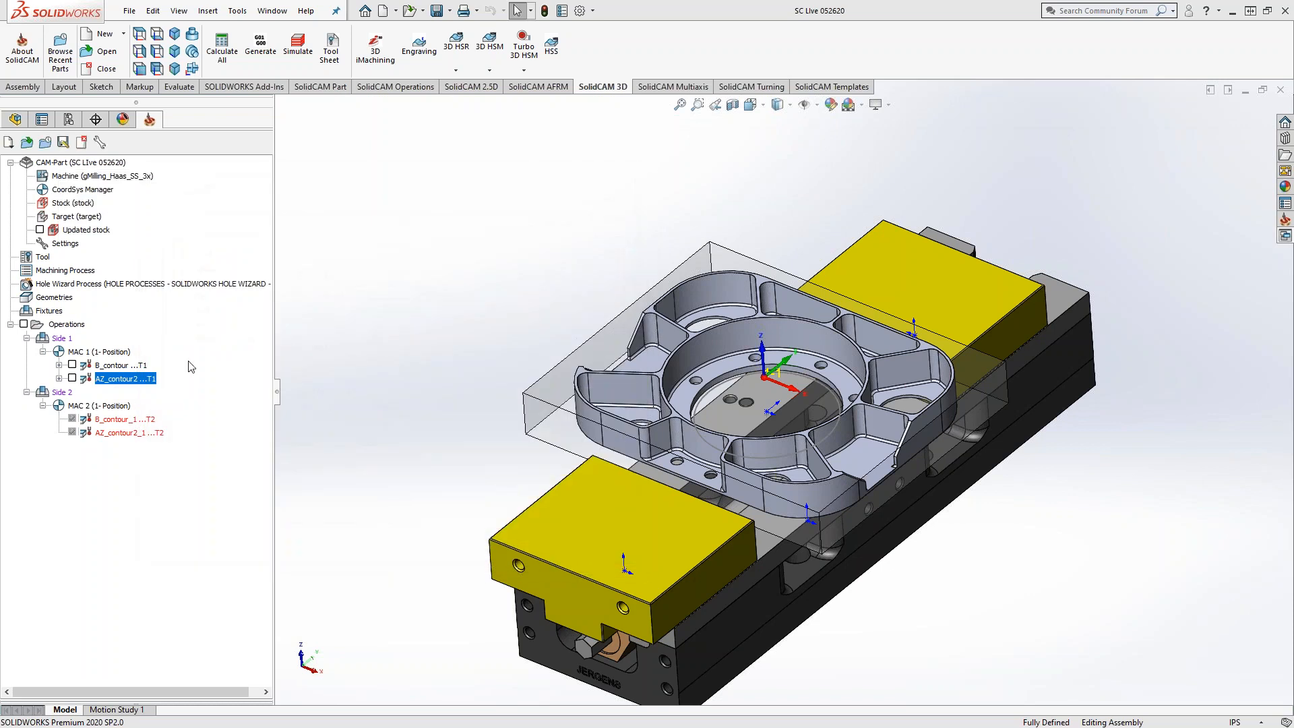
Add a 3D iMachining operation after the AZ_contour2 probe operation on Side 1
right_click(112, 382)
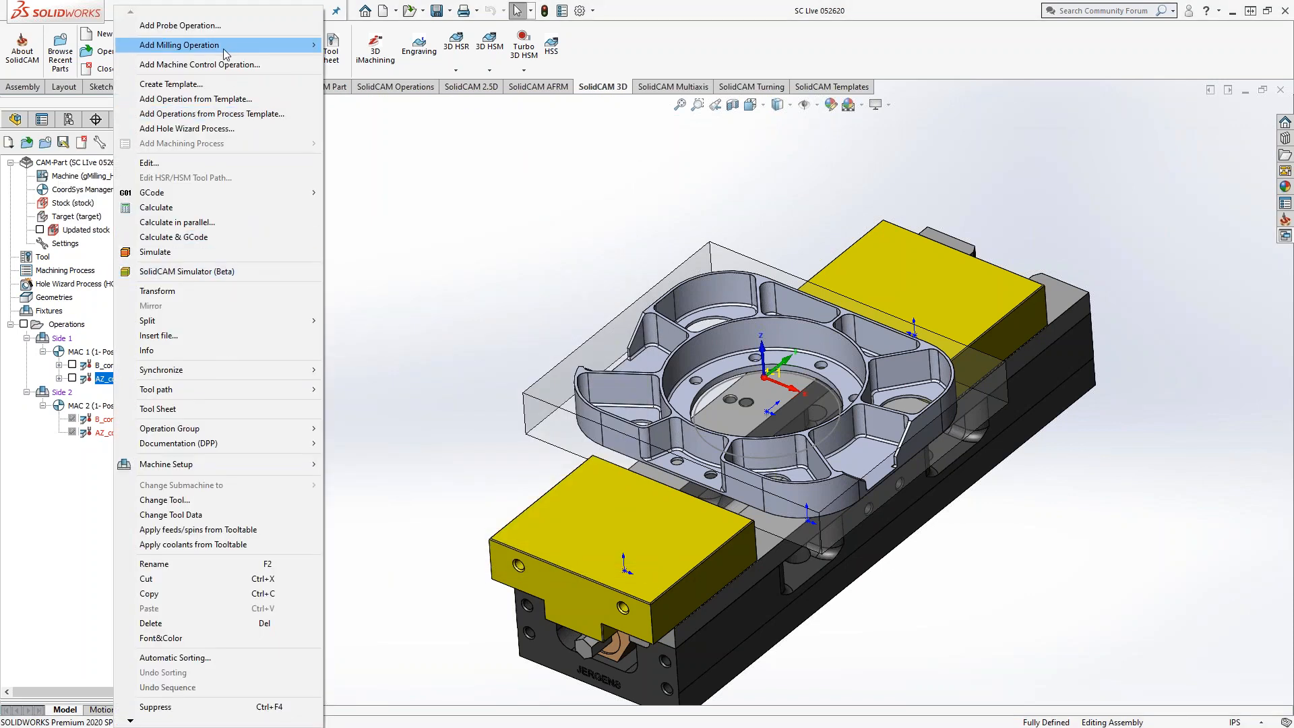
mouse_move(225, 53)
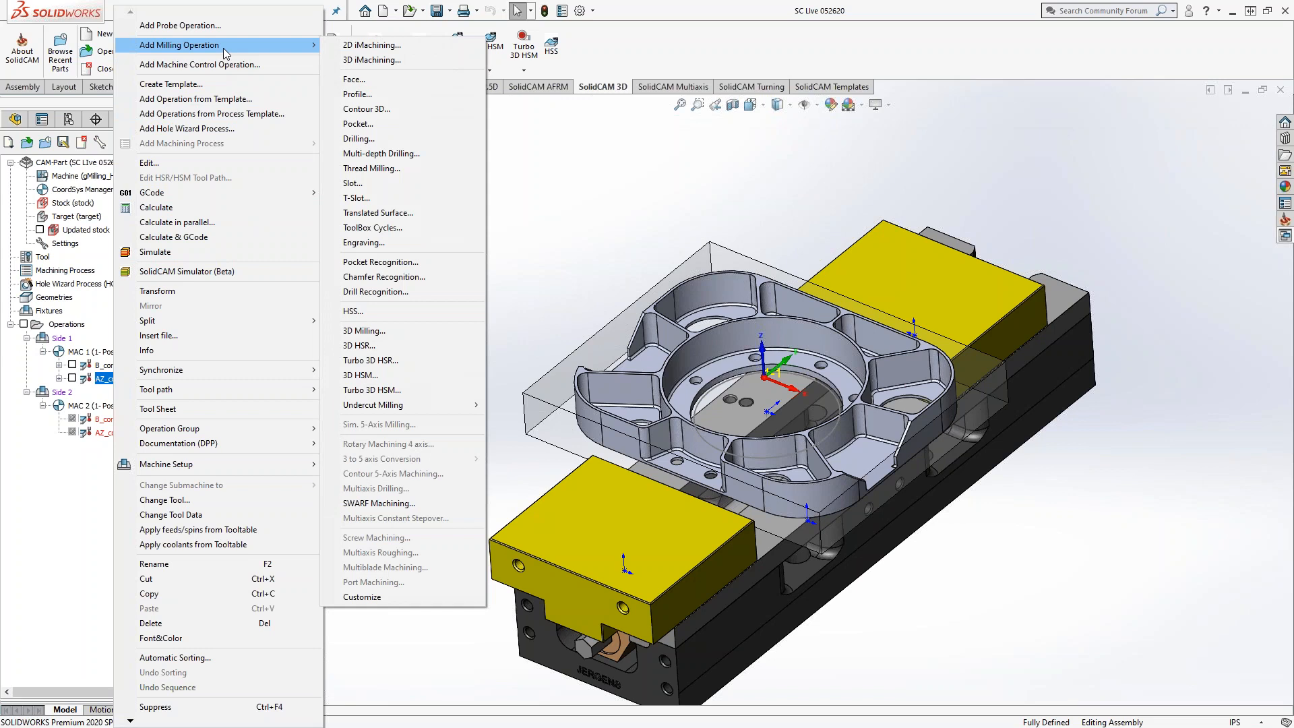
click(373, 62)
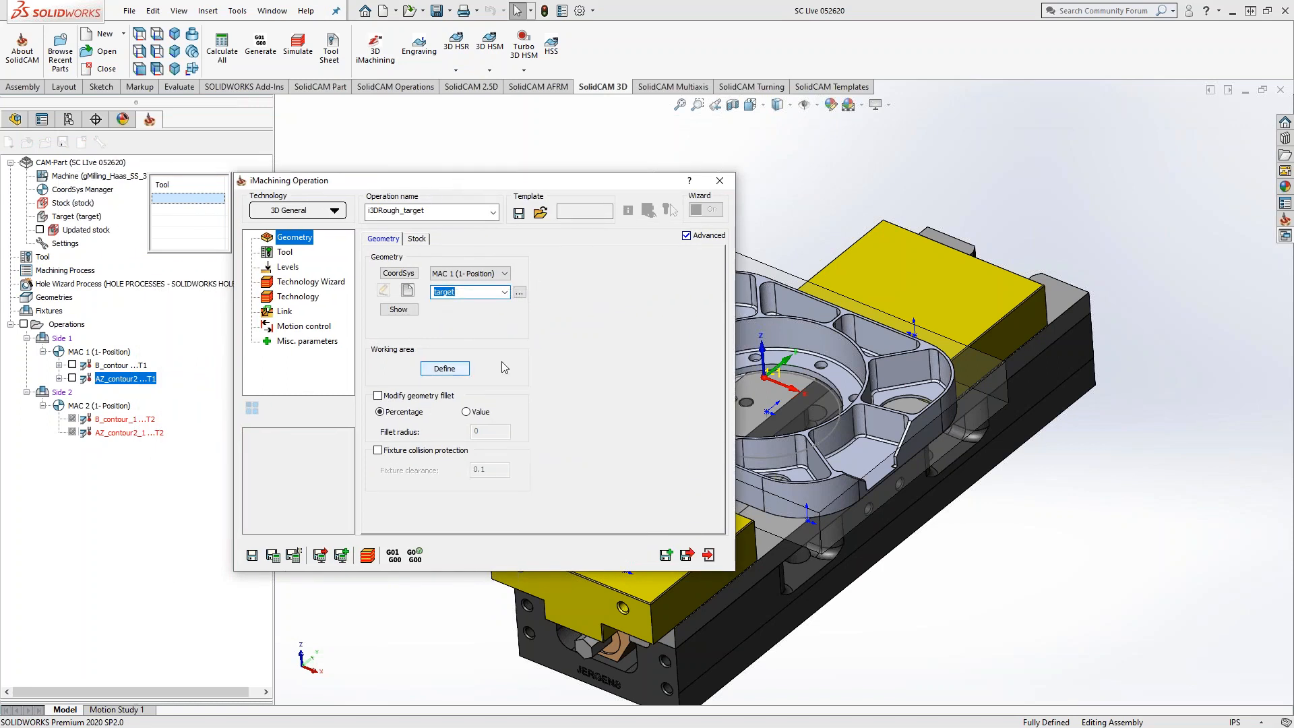
drag(572, 181, 511, 145)
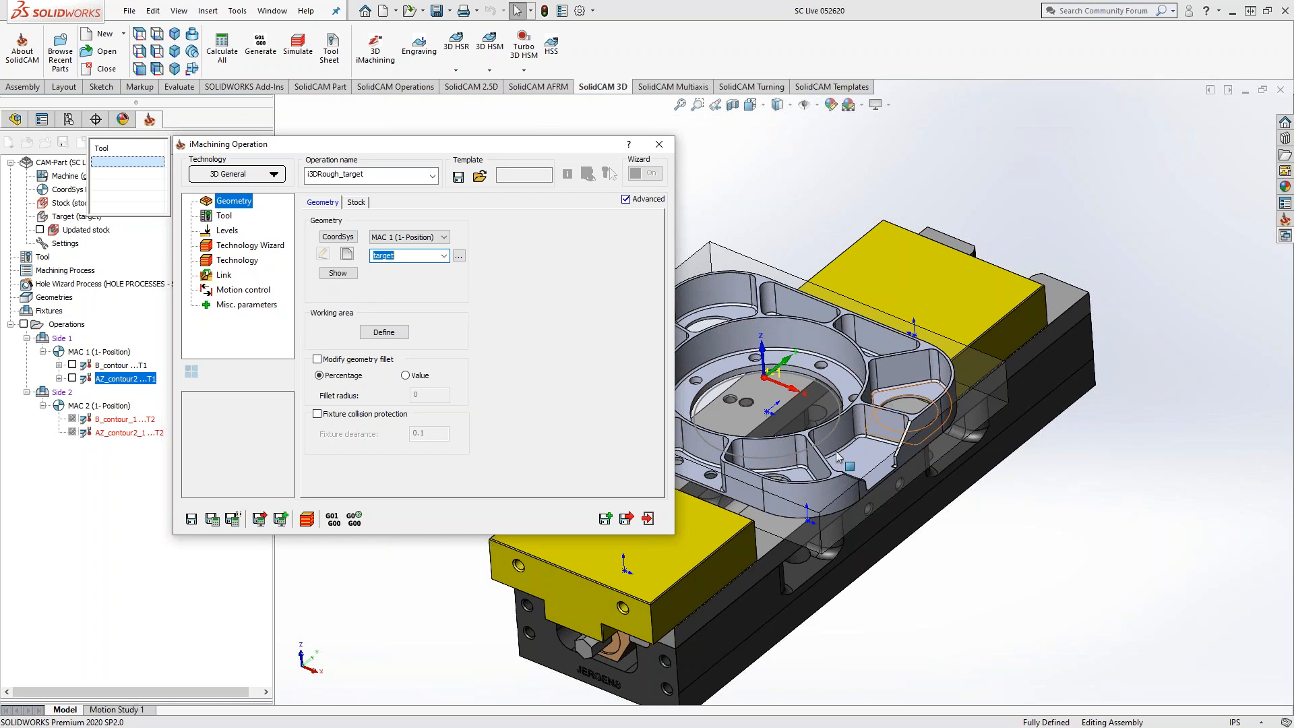
click(383, 332)
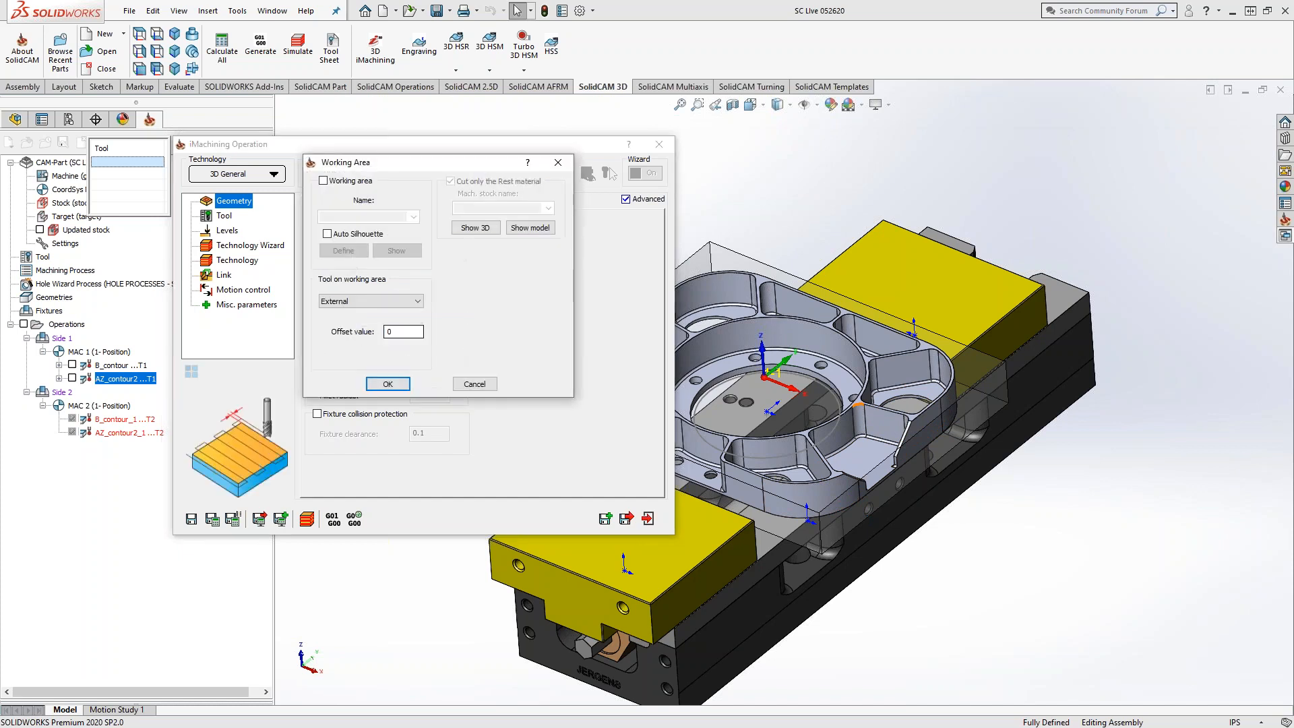
click(325, 181)
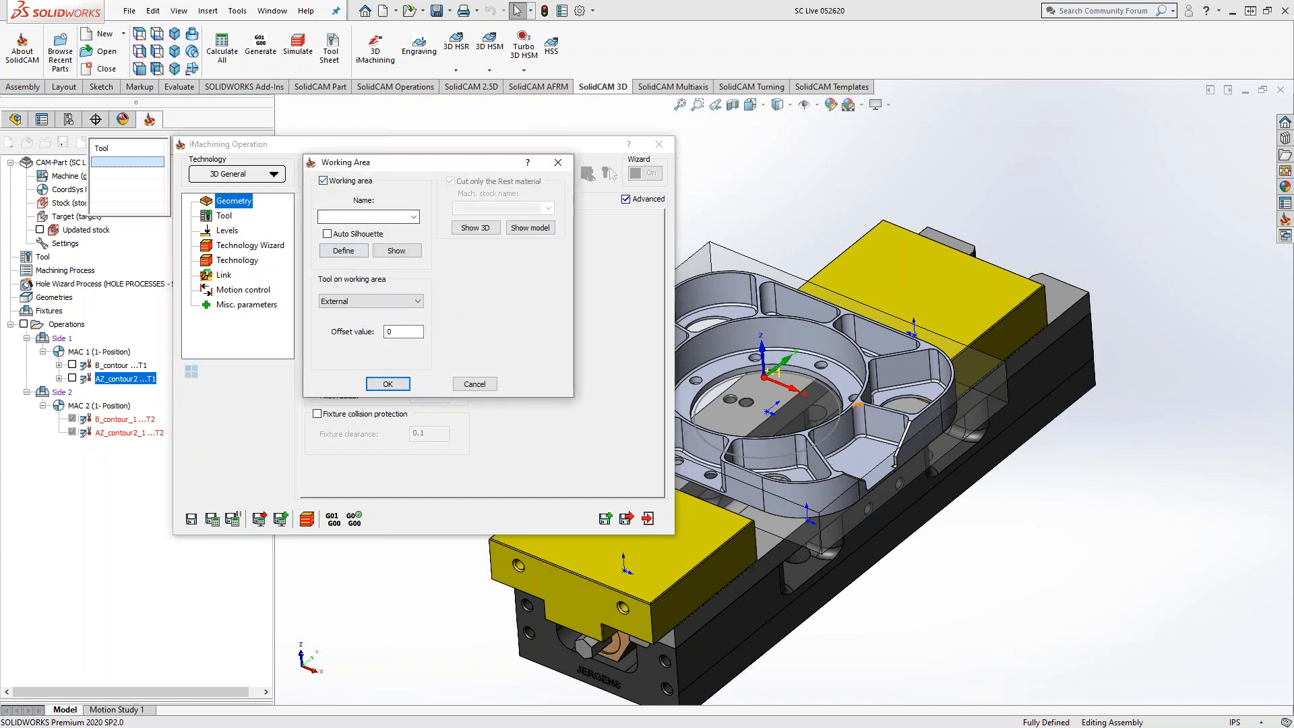
click(470, 386)
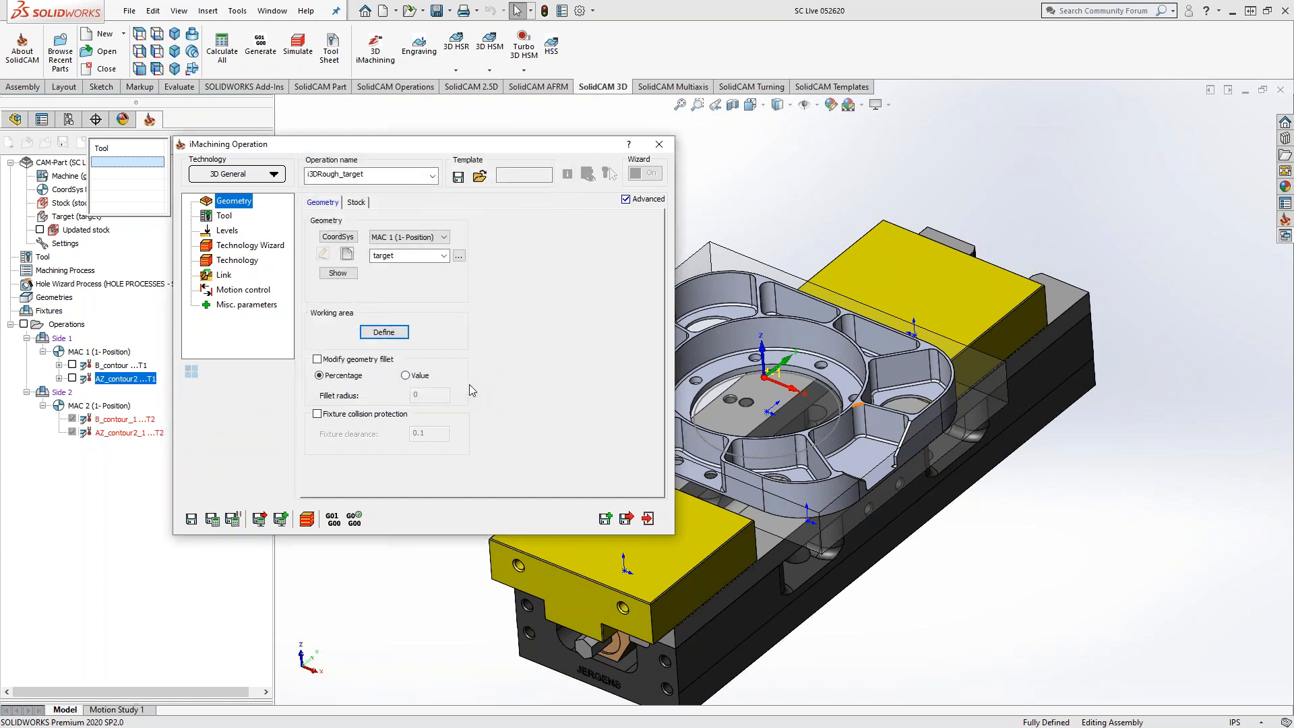
click(384, 331)
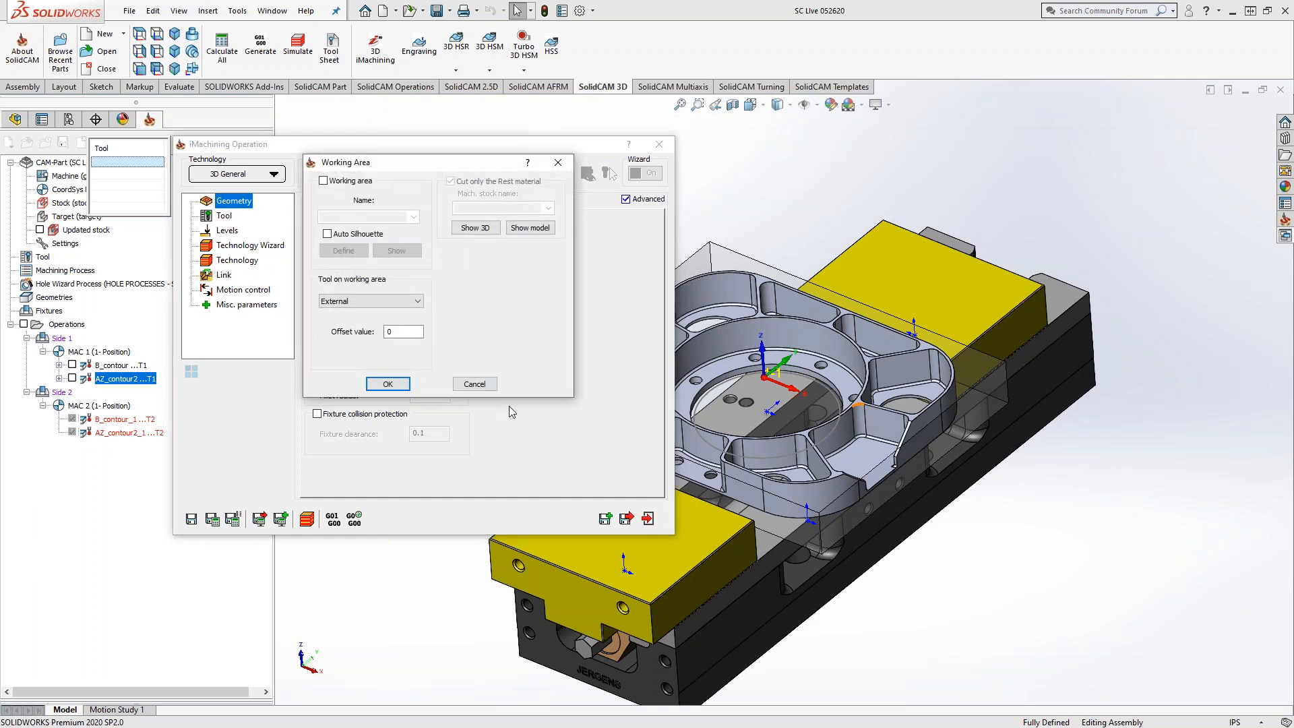
click(483, 385)
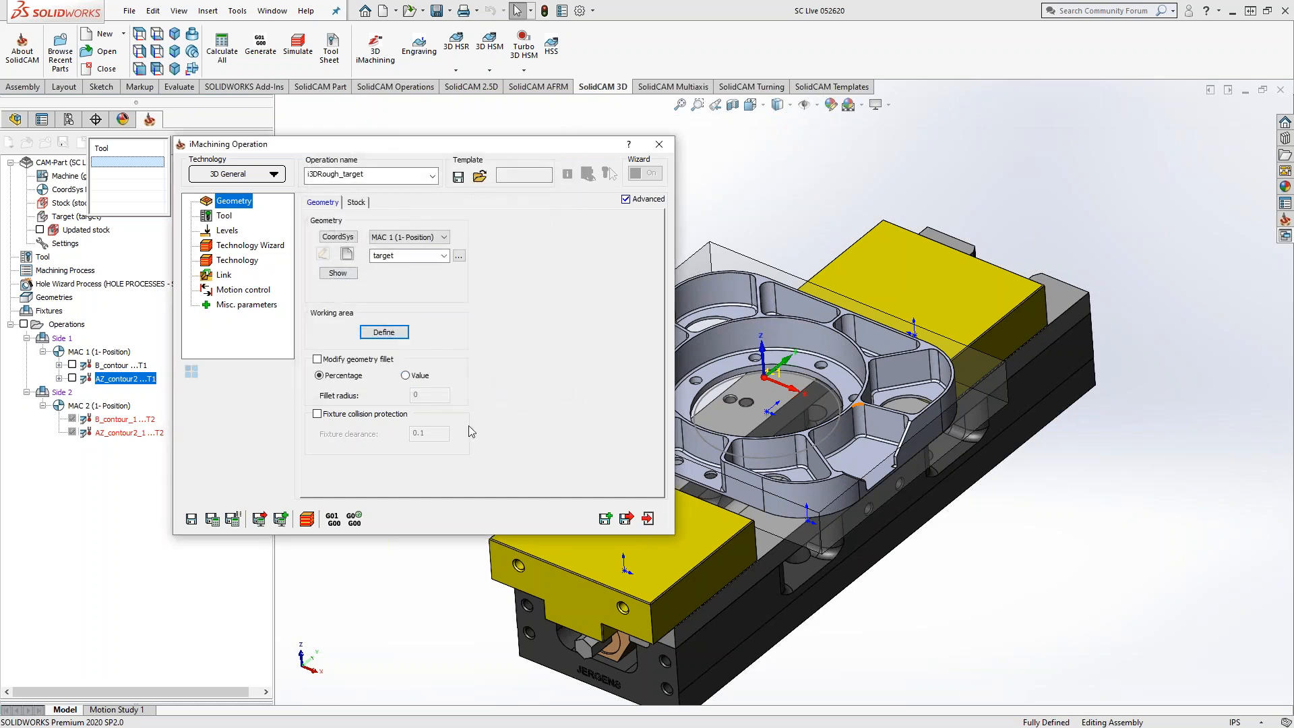
Enable fixture collision protection for the iMachining operation with a fixture clearance of .01
click(318, 414)
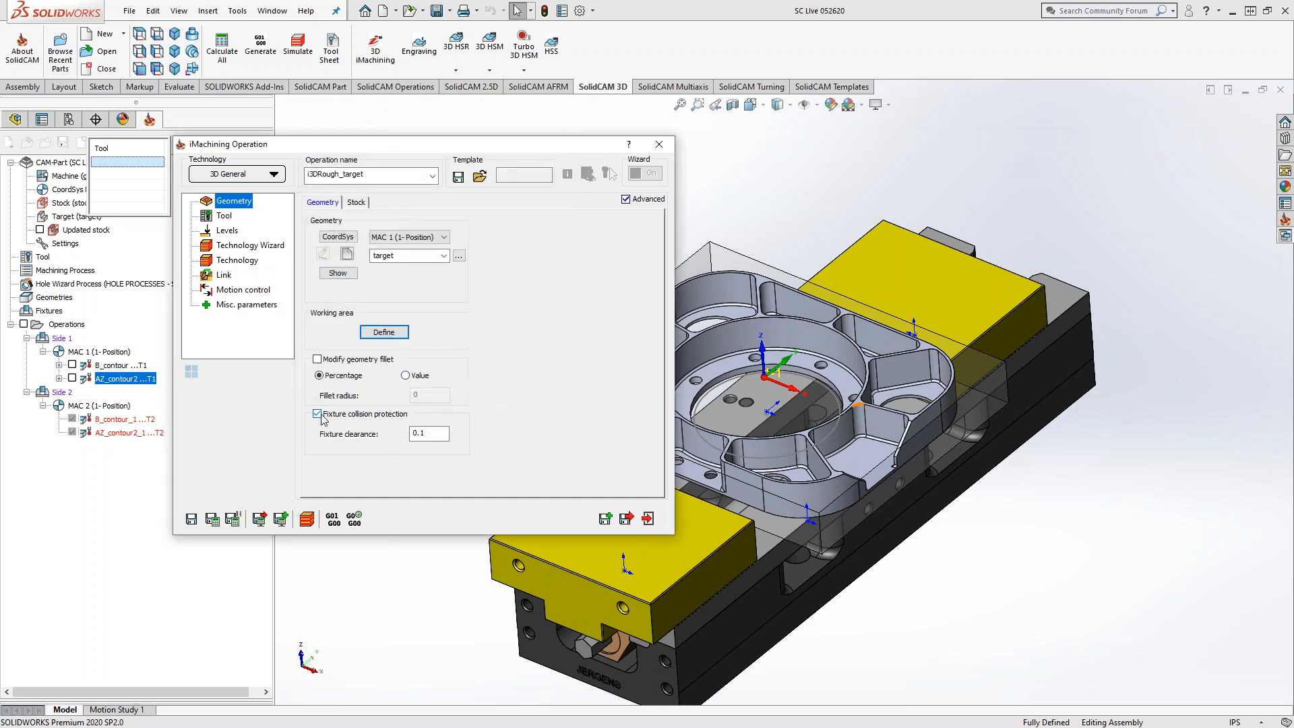
double_click(419, 433)
text(.01)
middle_drag(817, 584, 854, 433)
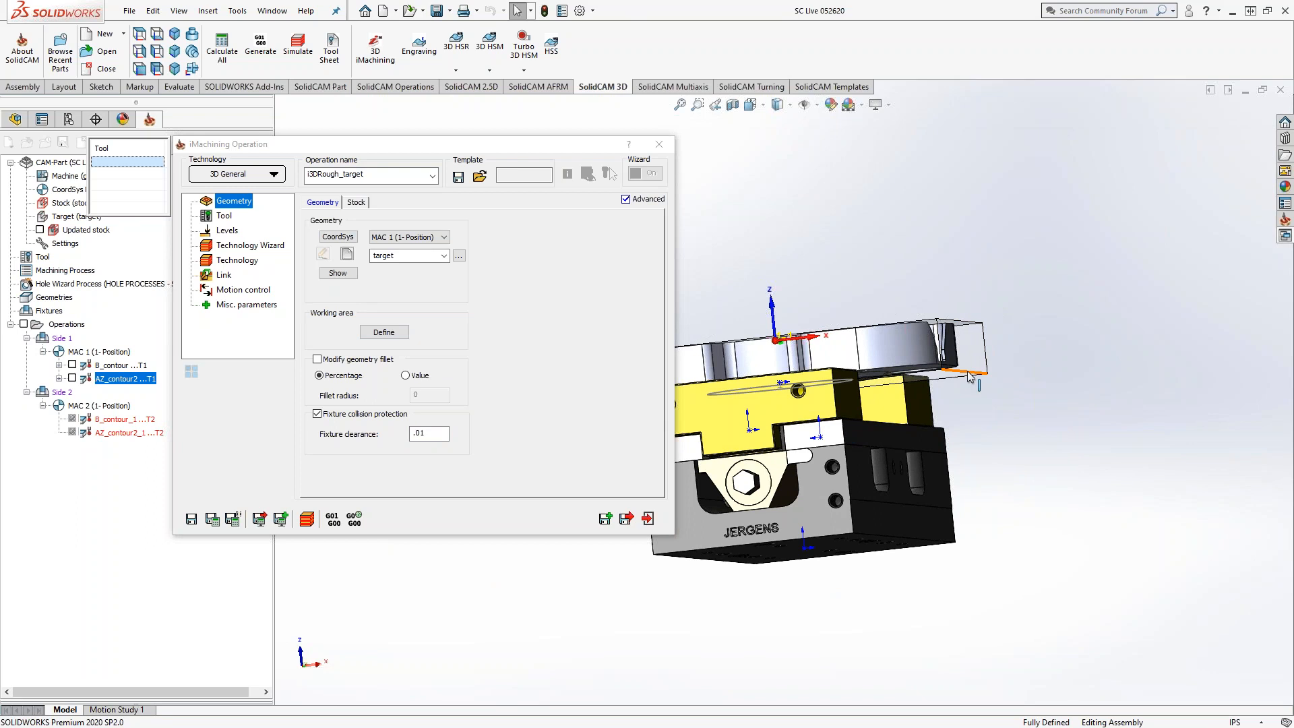
middle_drag(887, 399, 951, 429)
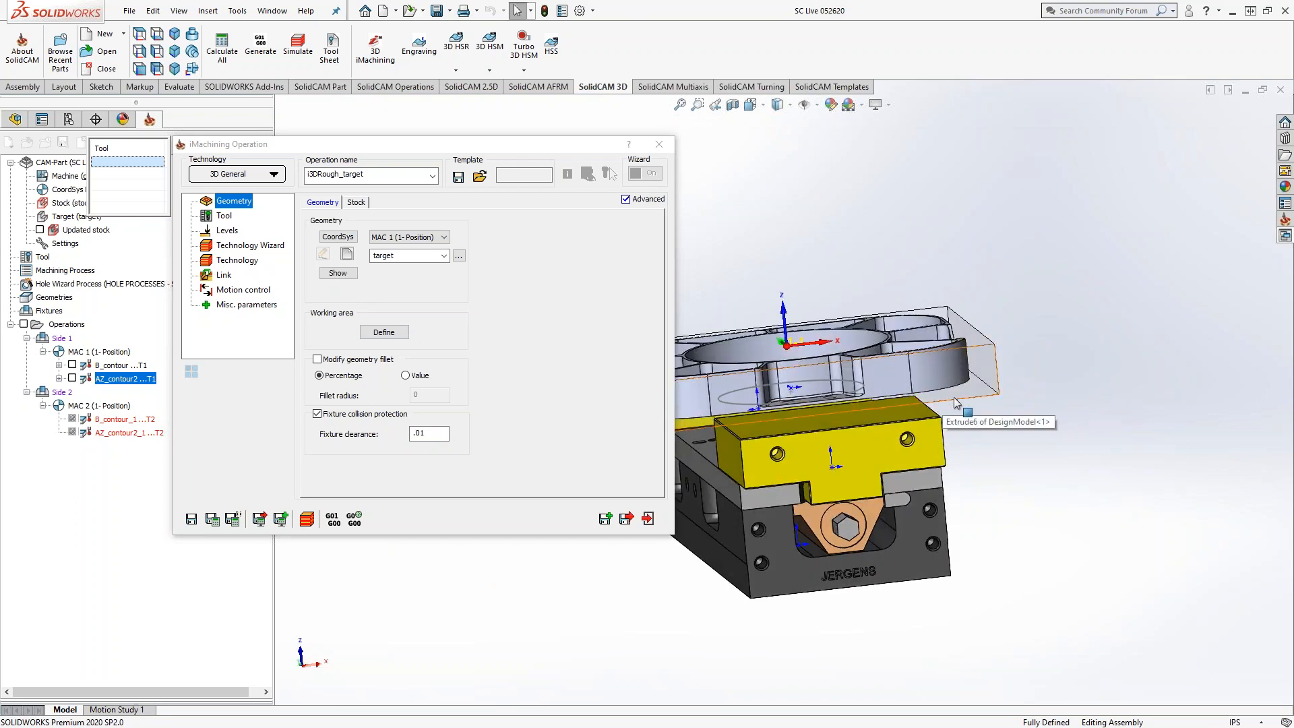
middle_drag(975, 403, 896, 530)
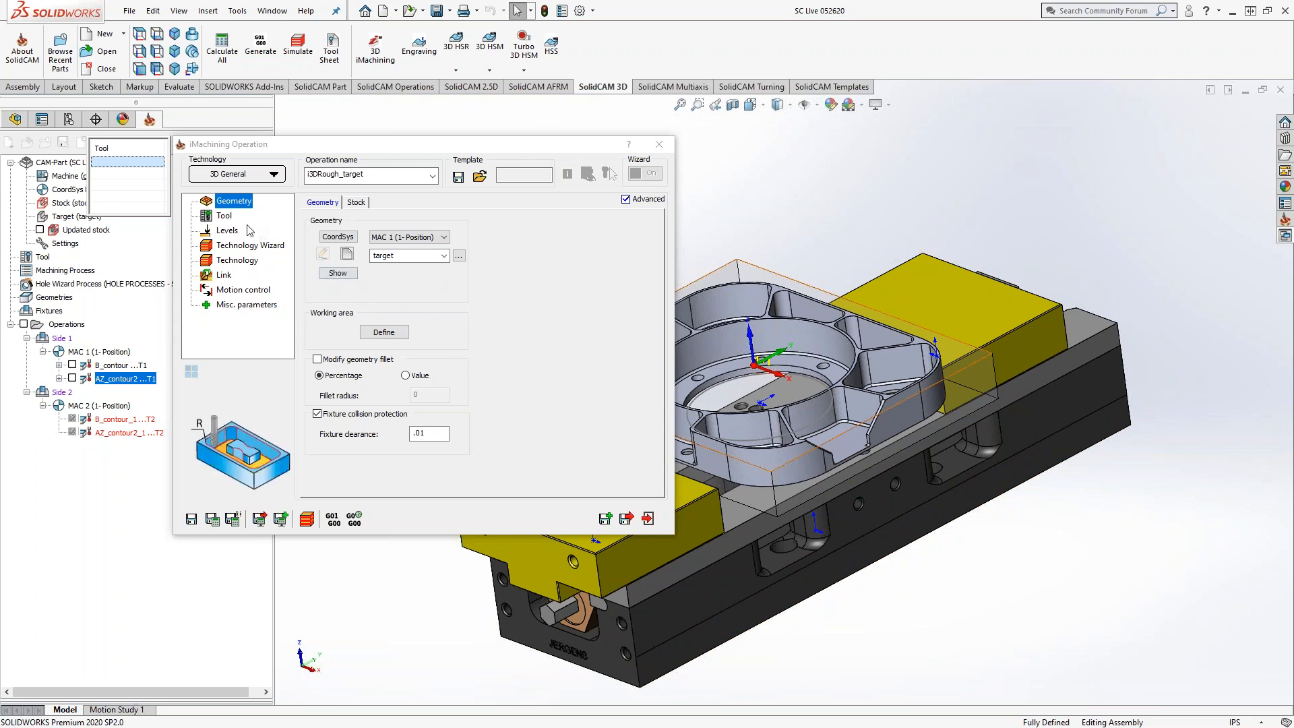
Start choosing a tool for the iMachining operation and open the SOLIDCAM MASTER TOOLS FOR ALUMINUM library for tool import
click(222, 216)
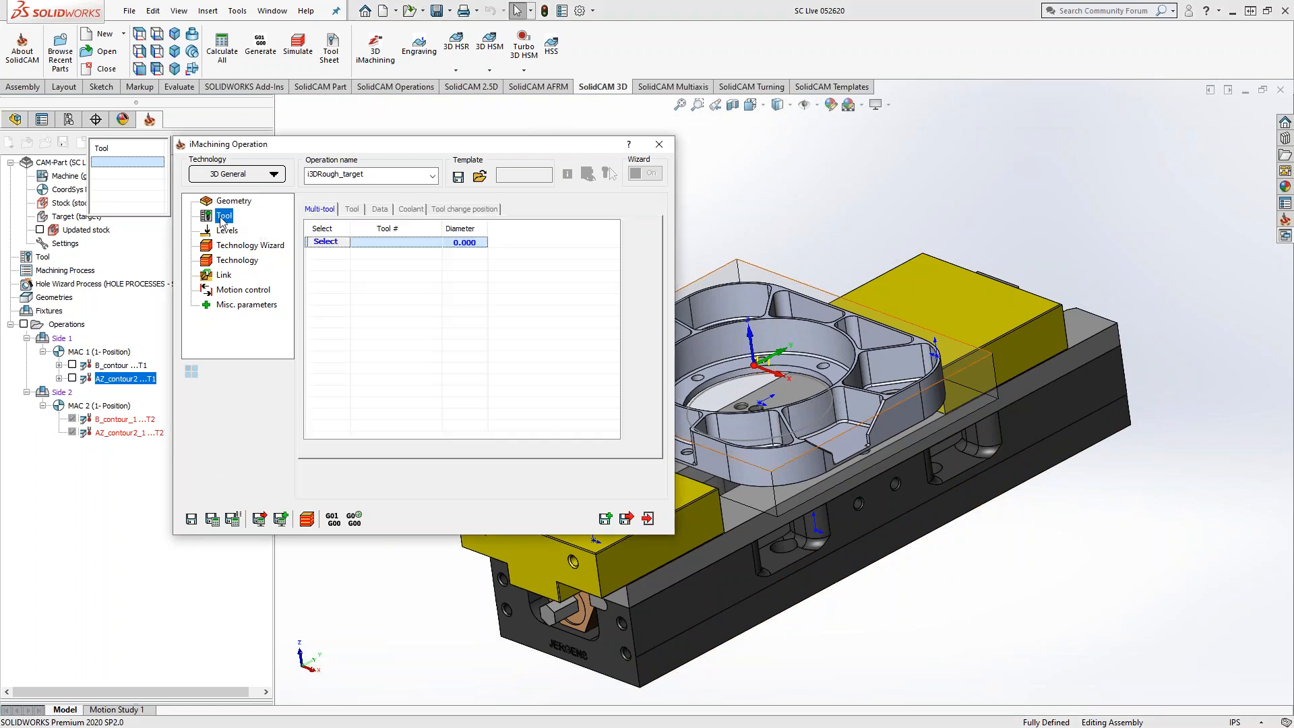
click(329, 242)
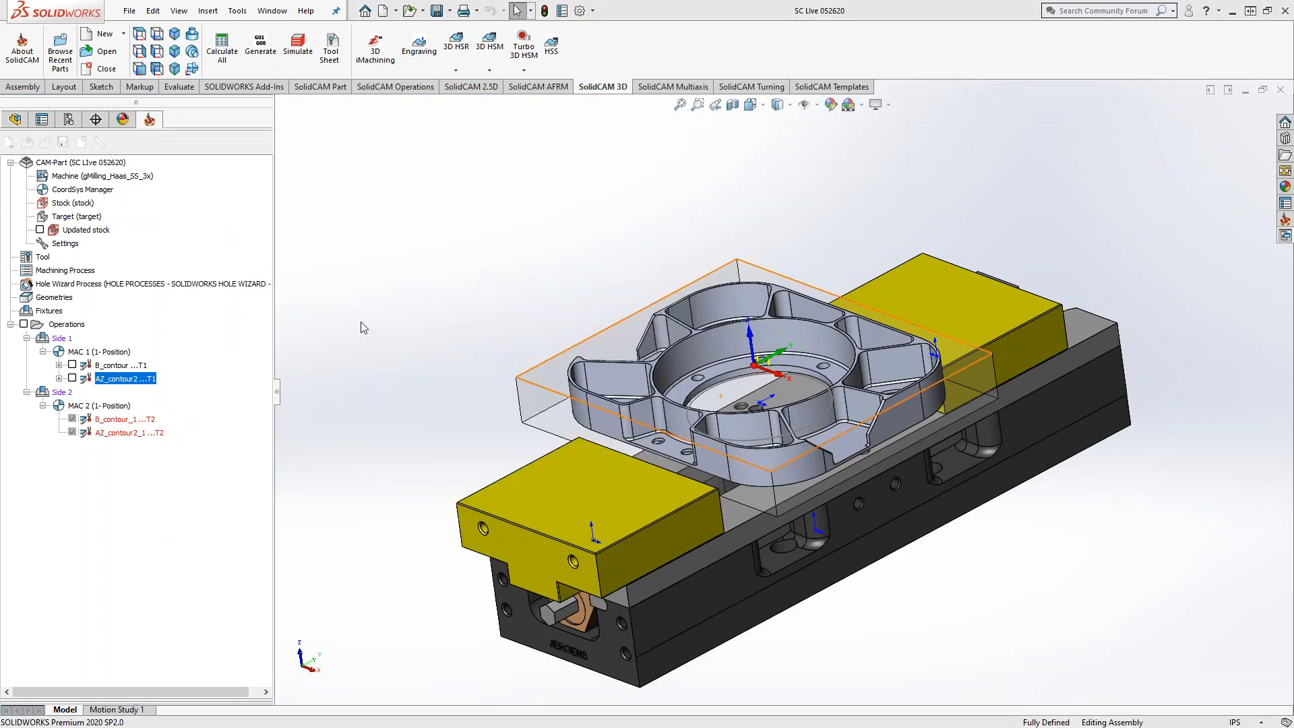
drag(316, 182, 590, 134)
click(303, 484)
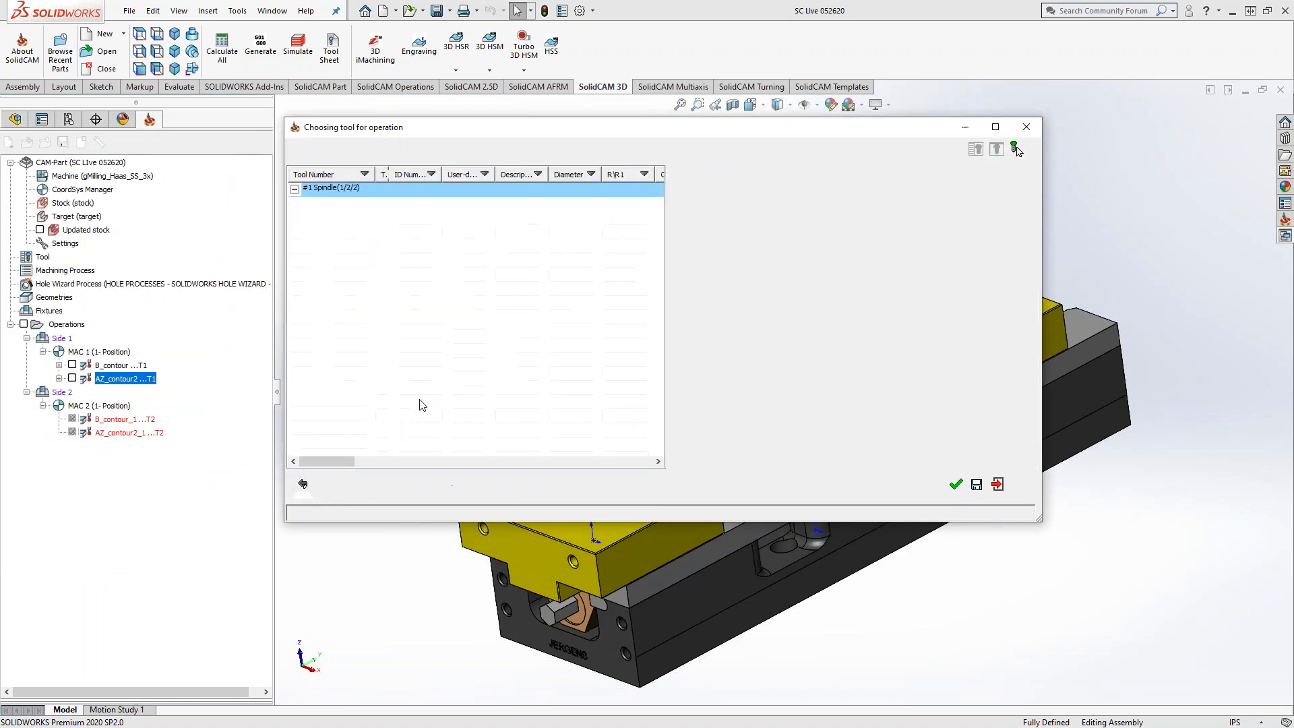
click(303, 485)
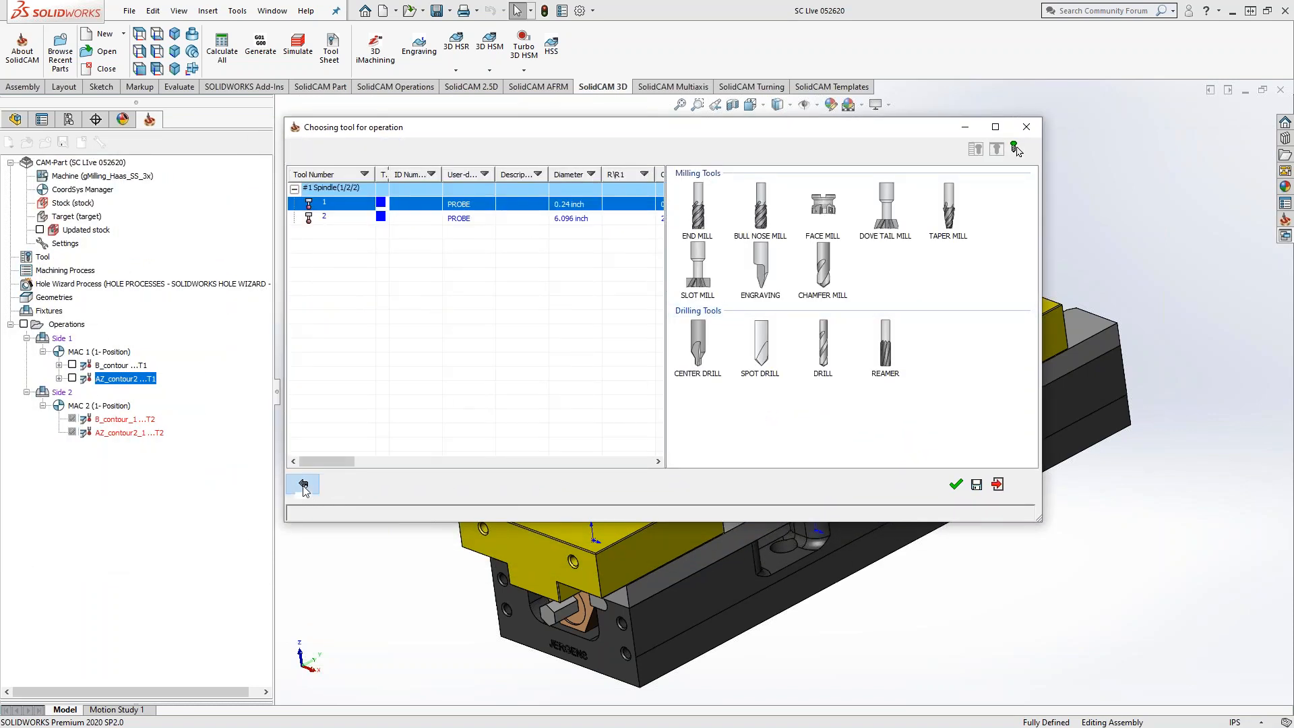
click(494, 484)
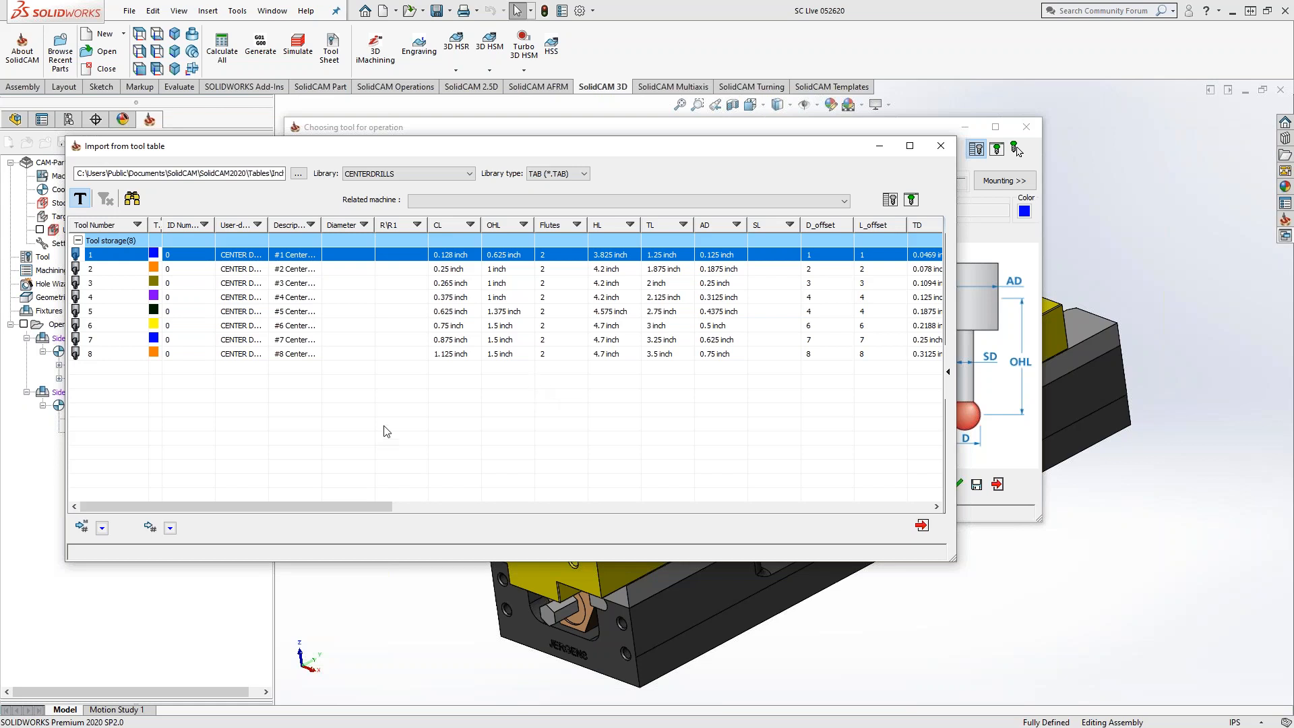
click(407, 176)
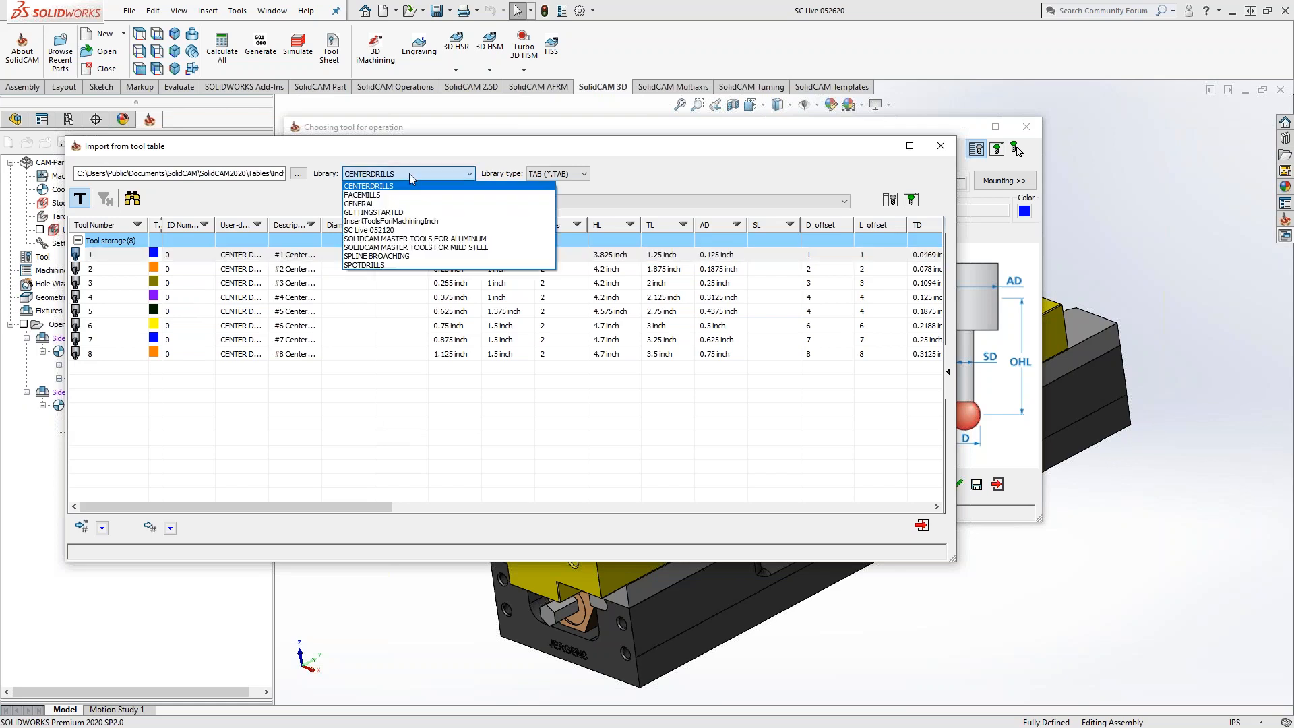
click(411, 239)
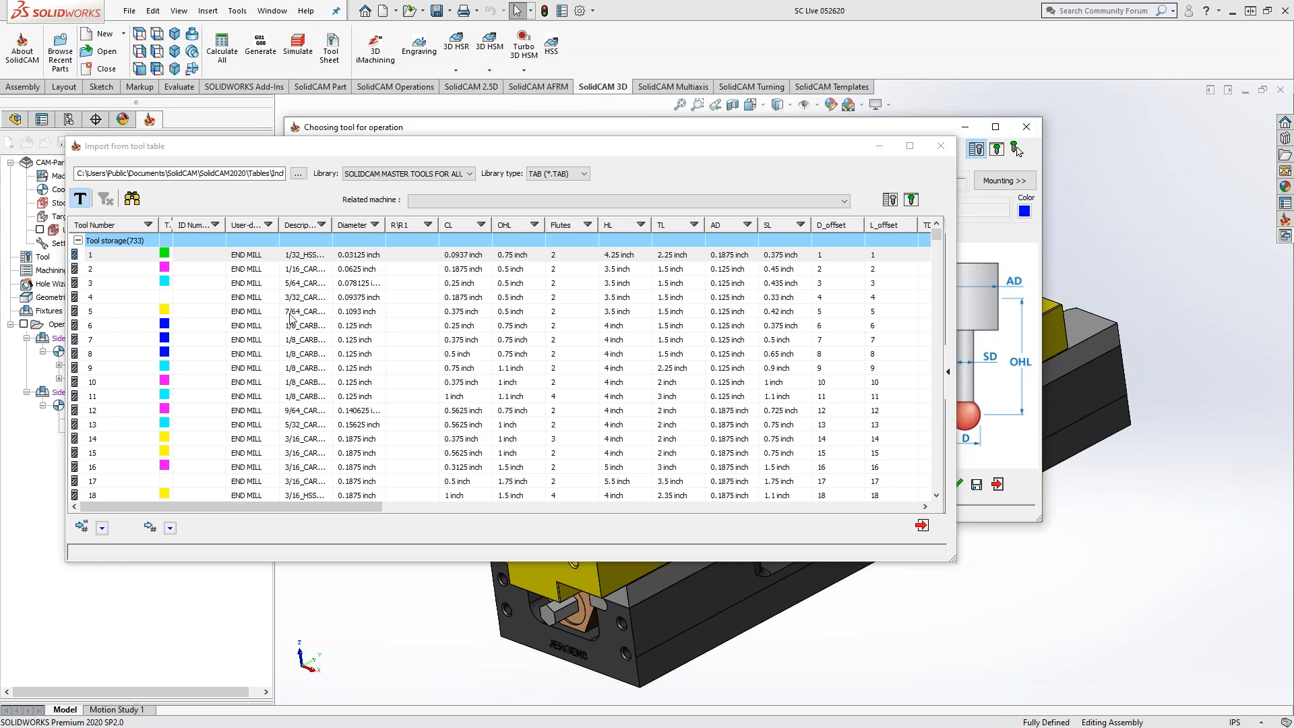
Filter the tool library by user-defined tool type to show only END MILL tools
click(269, 224)
click(374, 429)
click(295, 276)
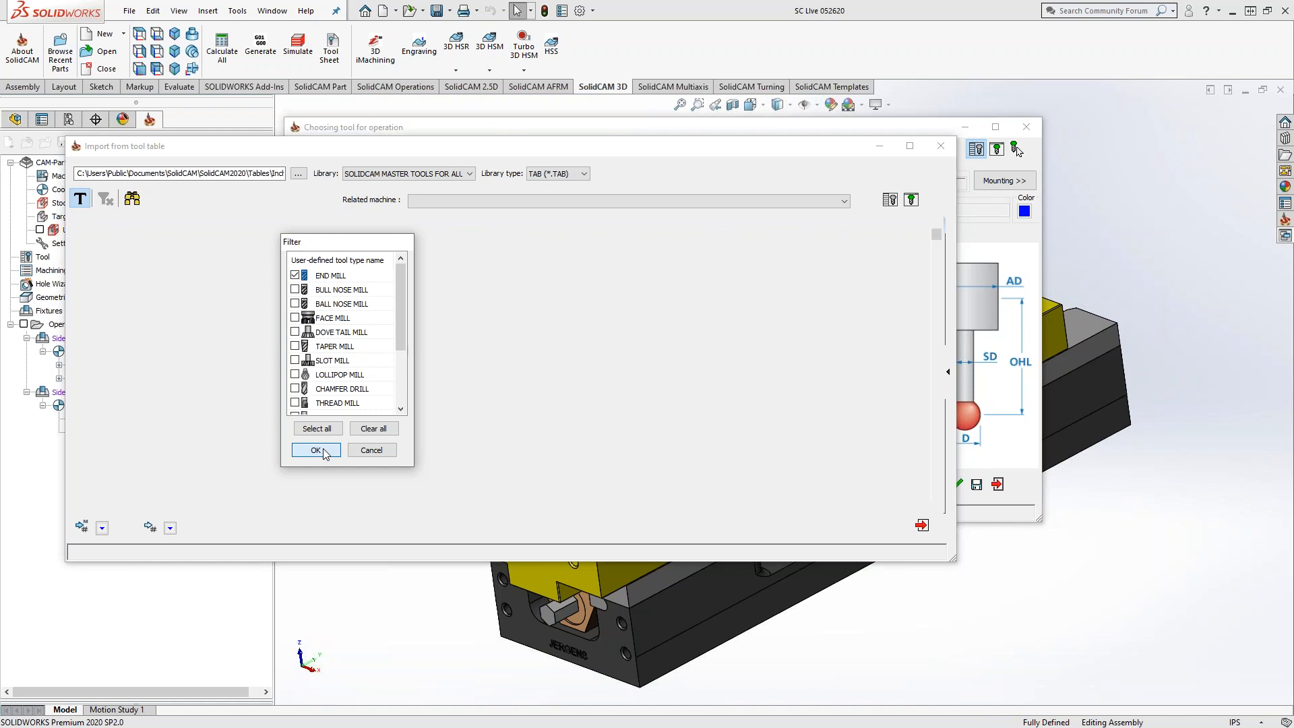
click(316, 450)
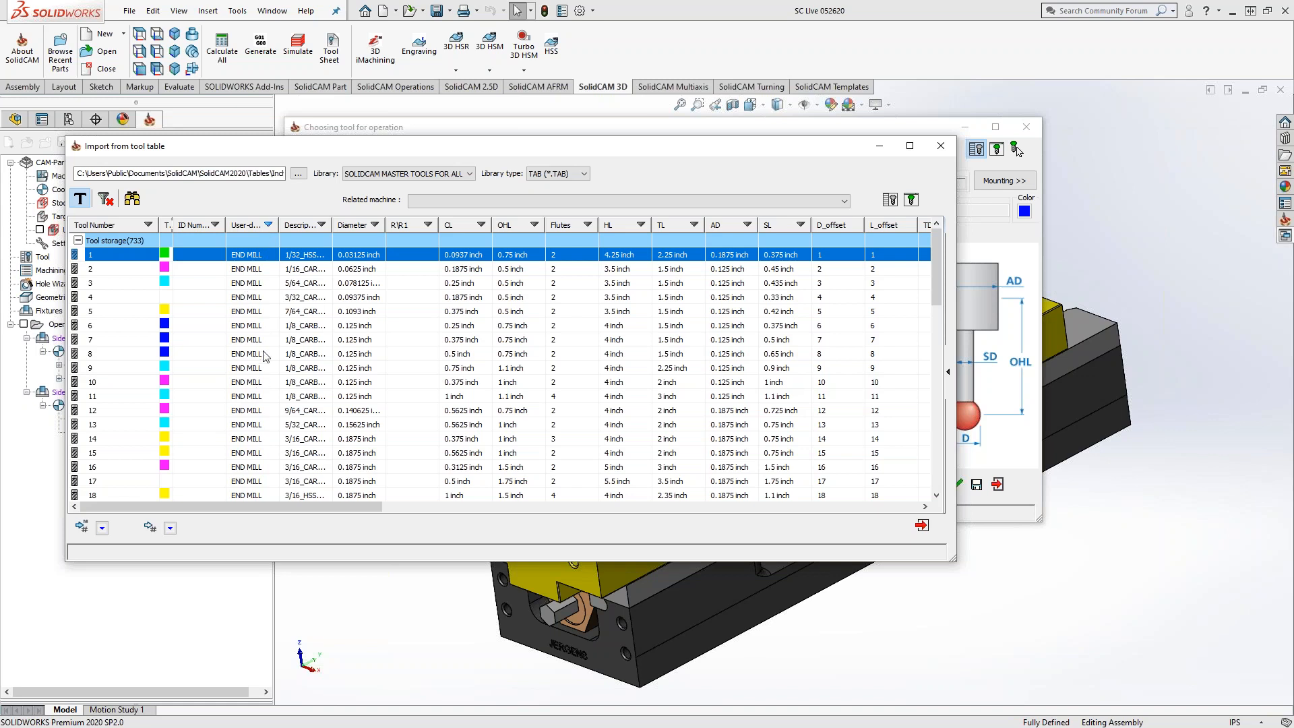
Filter the end mills by diameter, from .25 to 1 inch
click(376, 232)
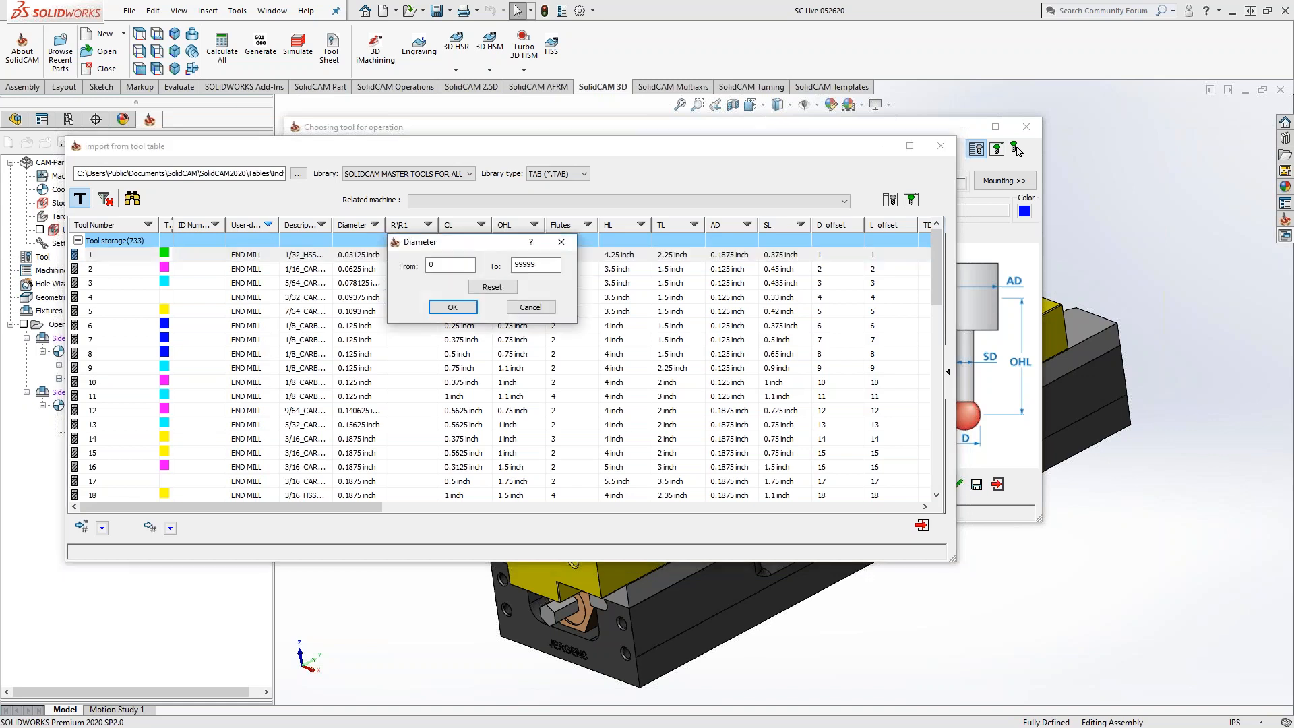
key(Tab)
text(1)
drag(437, 265, 424, 258)
text(.25)
click(461, 313)
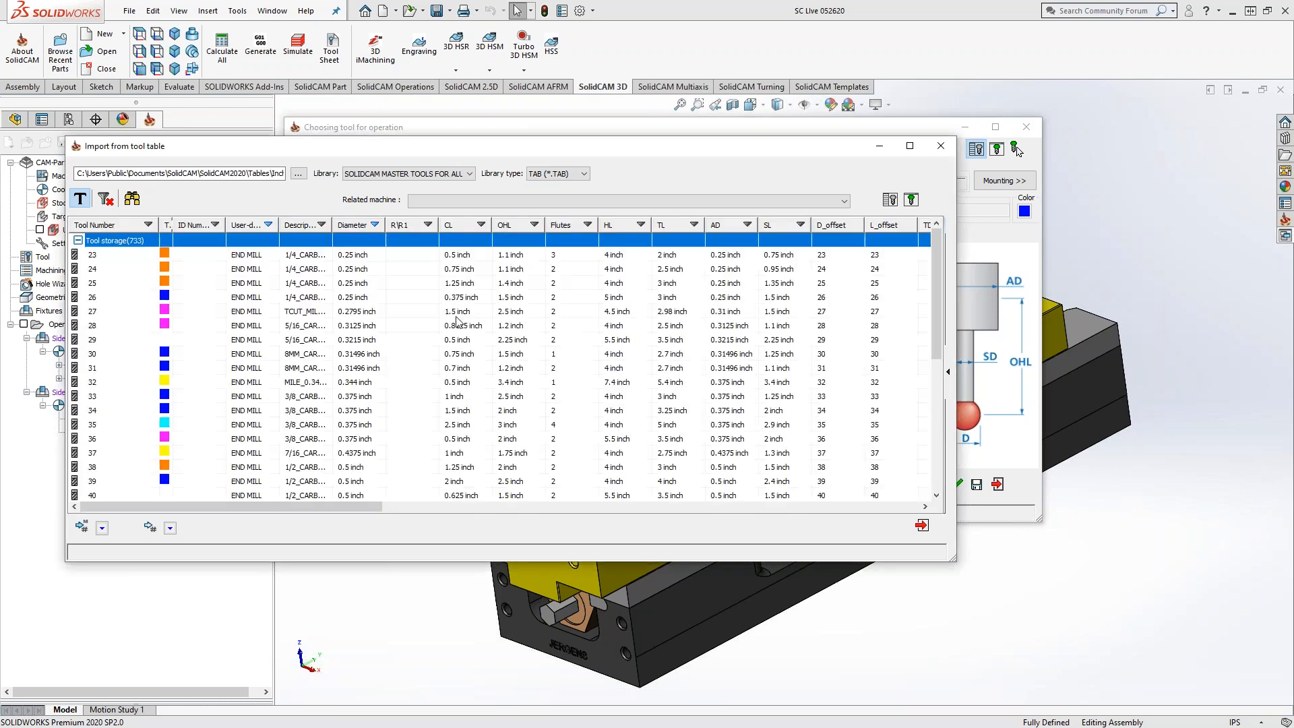
Sort the end mills by diameter and import tools 57 (1 inch), 38 (0.5 inch) and 23 (0.25 inch) into the part's tool table
click(347, 226)
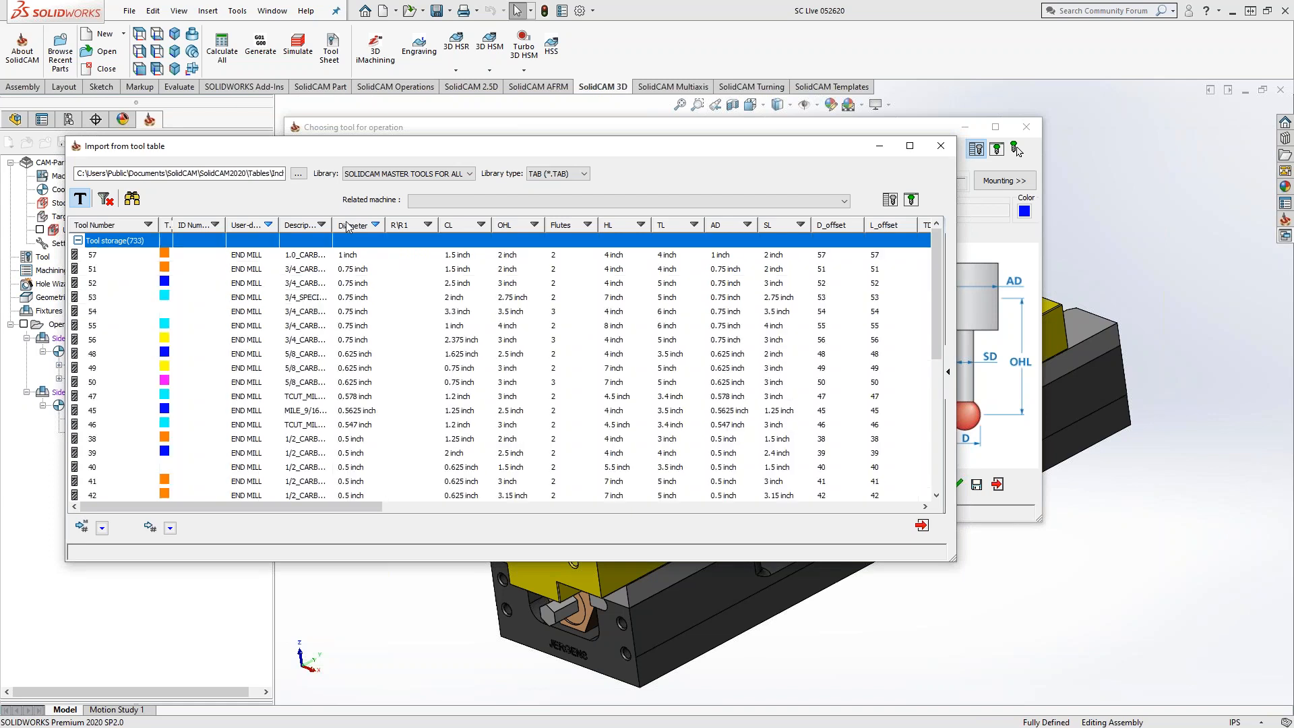
click(349, 256)
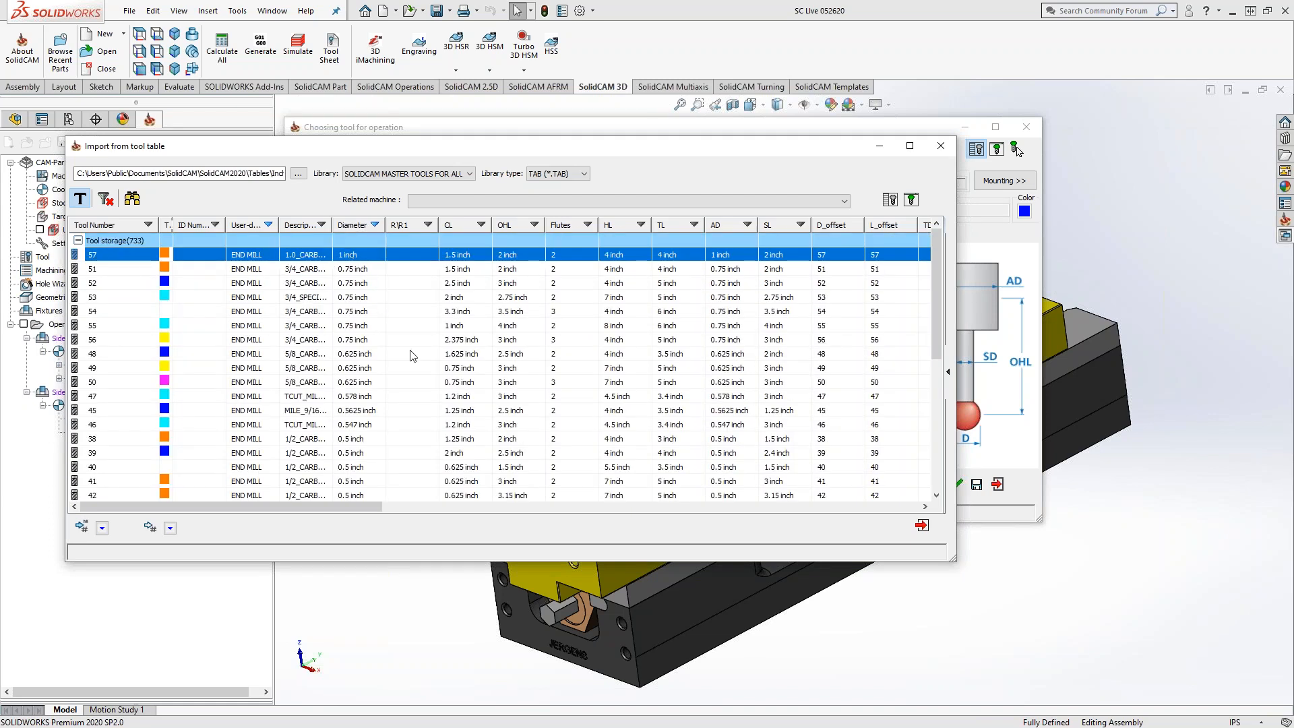
click(360, 441)
scroll(364, 442, down, 5)
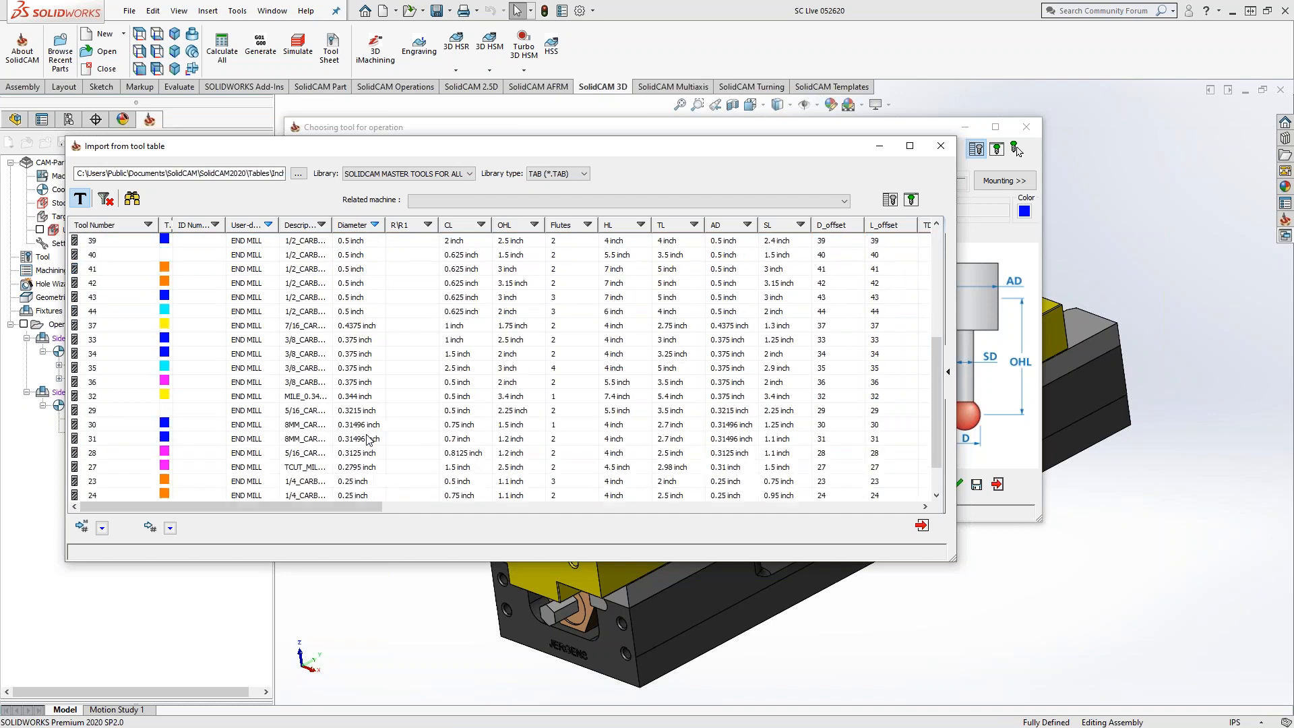
scroll(367, 438, down, 1)
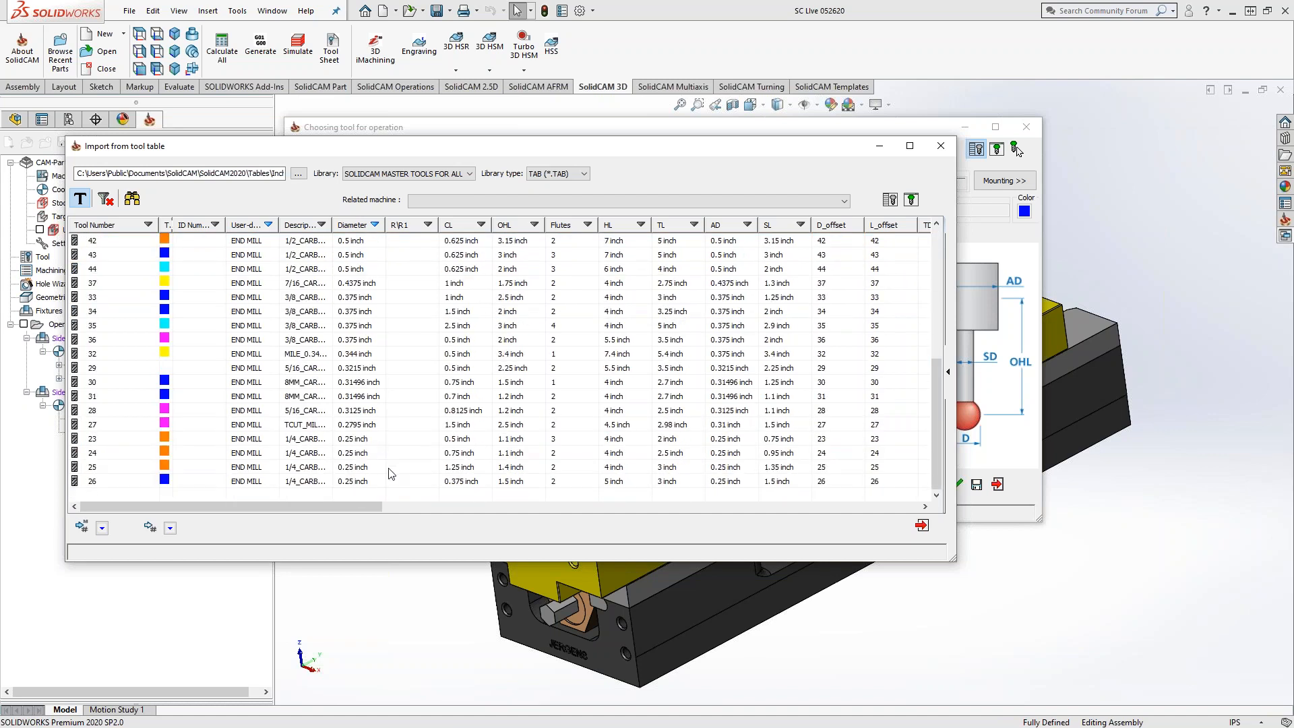
click(360, 442)
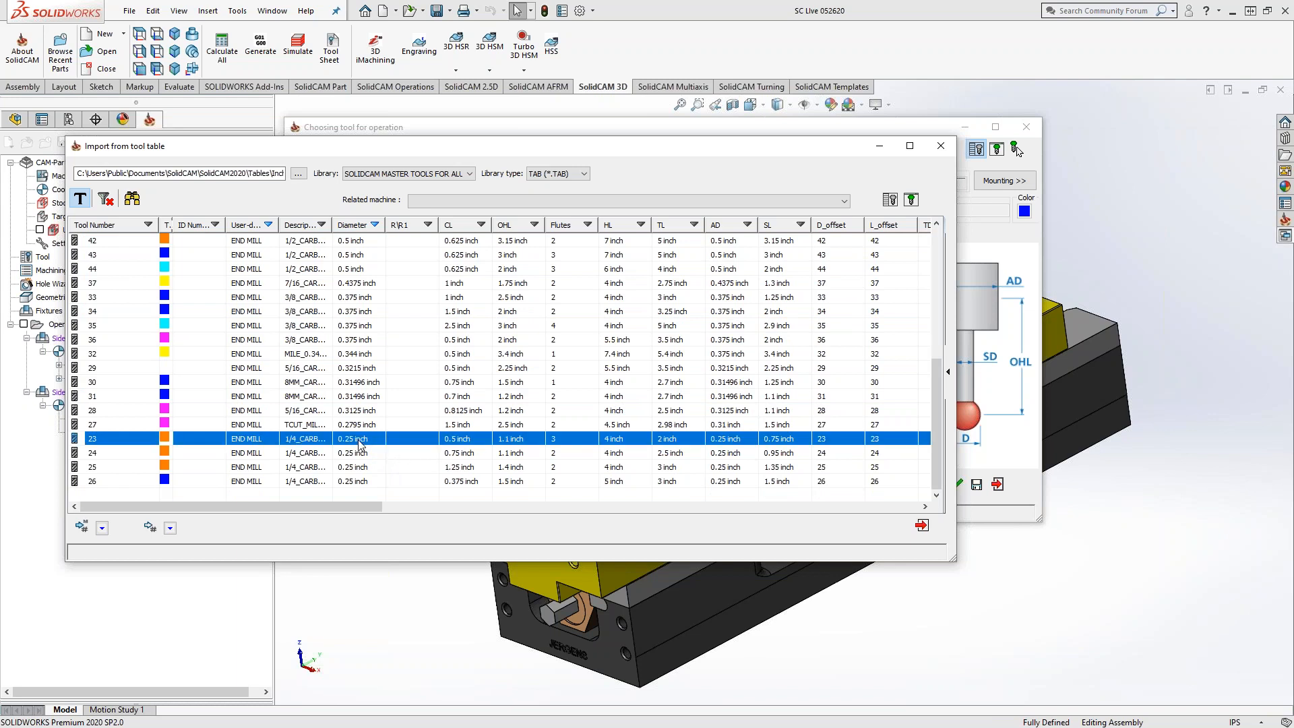
scroll(319, 367, up, 6)
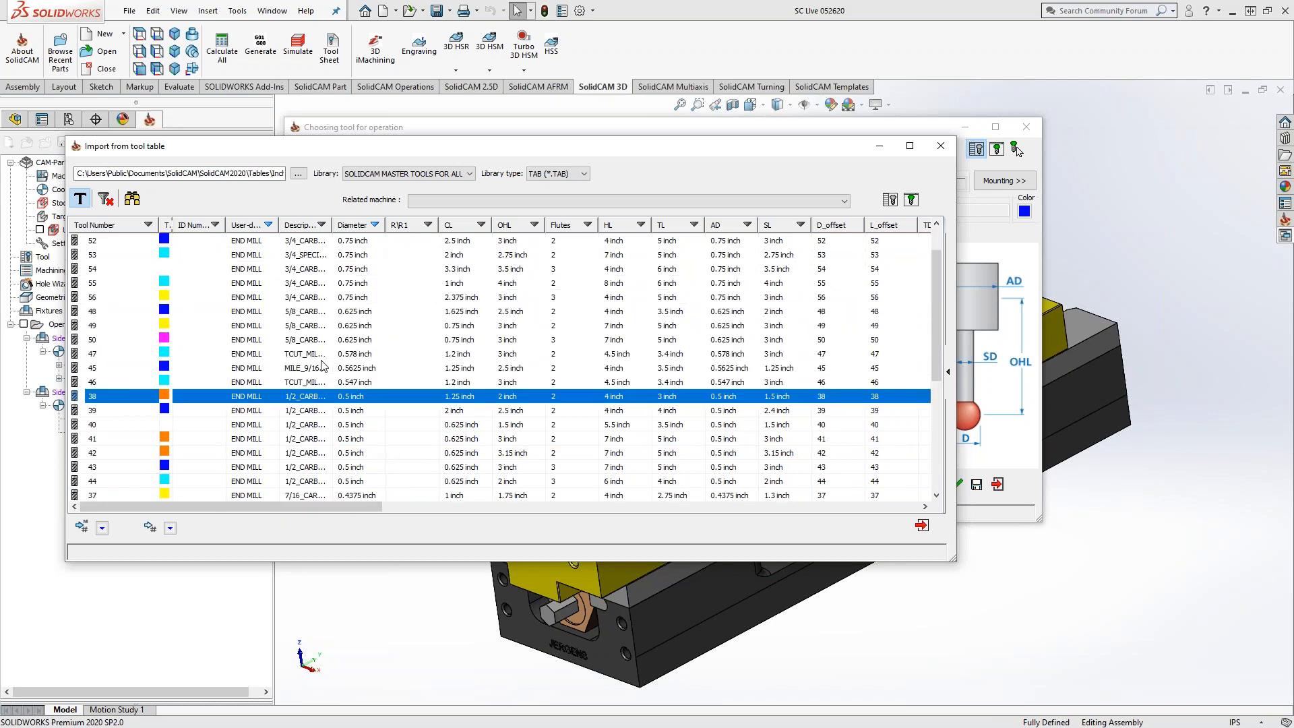
click(150, 527)
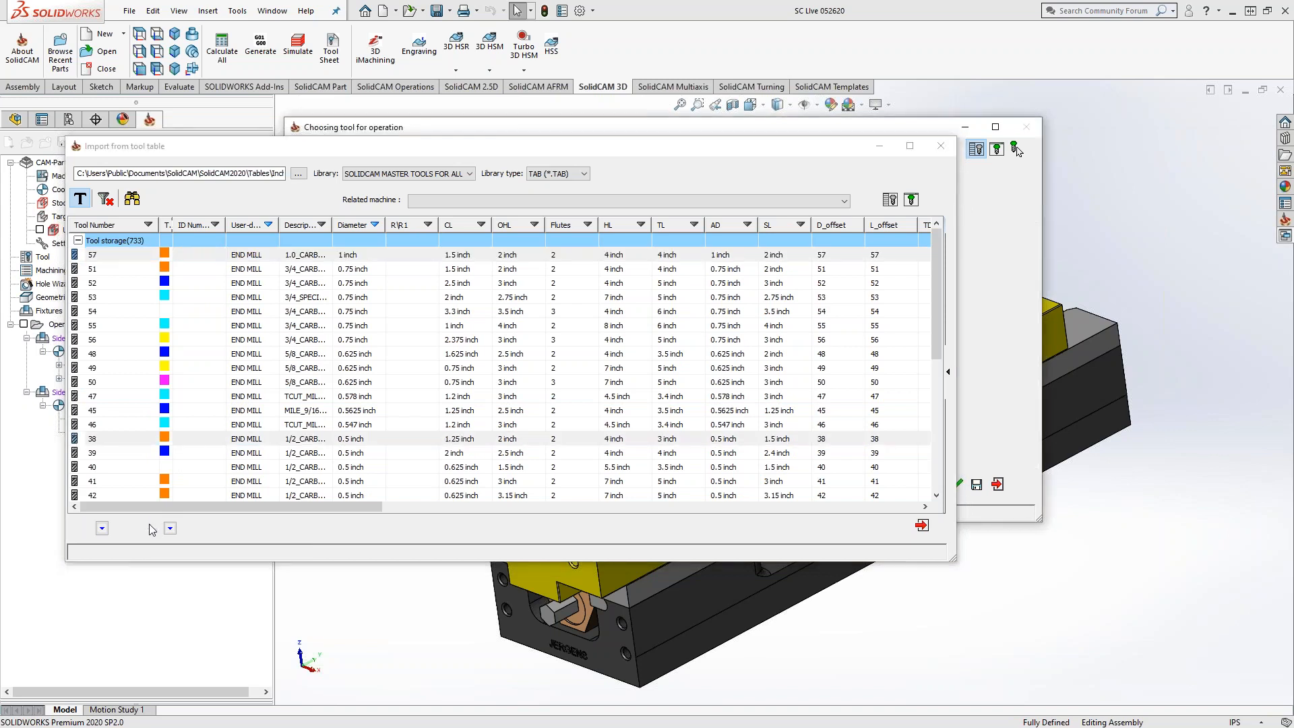
click(940, 147)
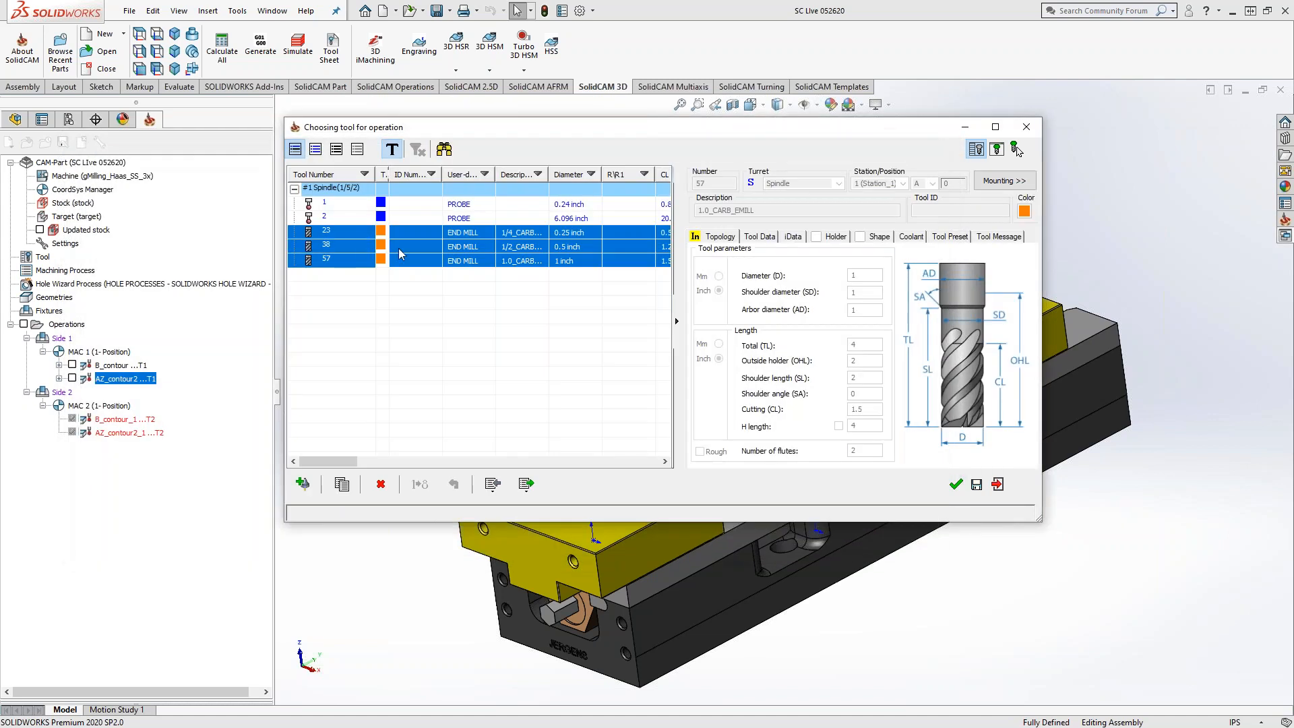
Assign end mills 57, 38 and 23, in that order, as the multi-tool list of the iMachining operation
click(345, 263)
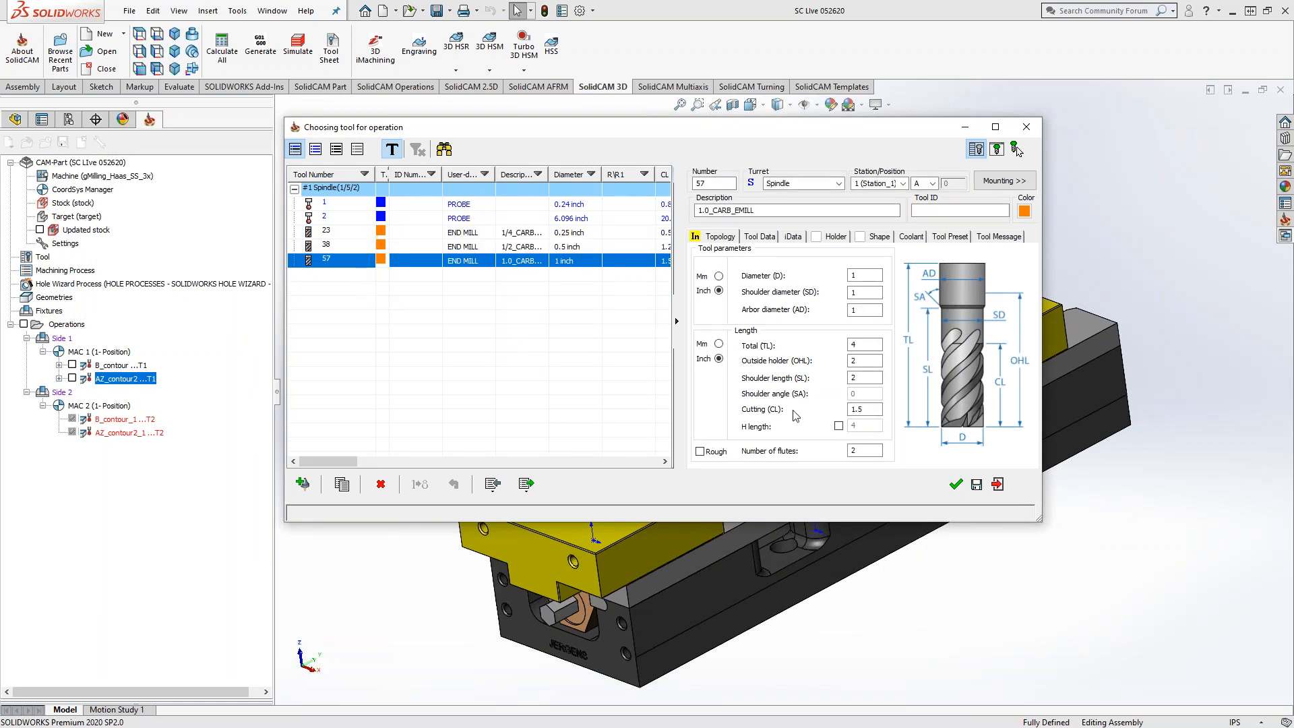
click(956, 485)
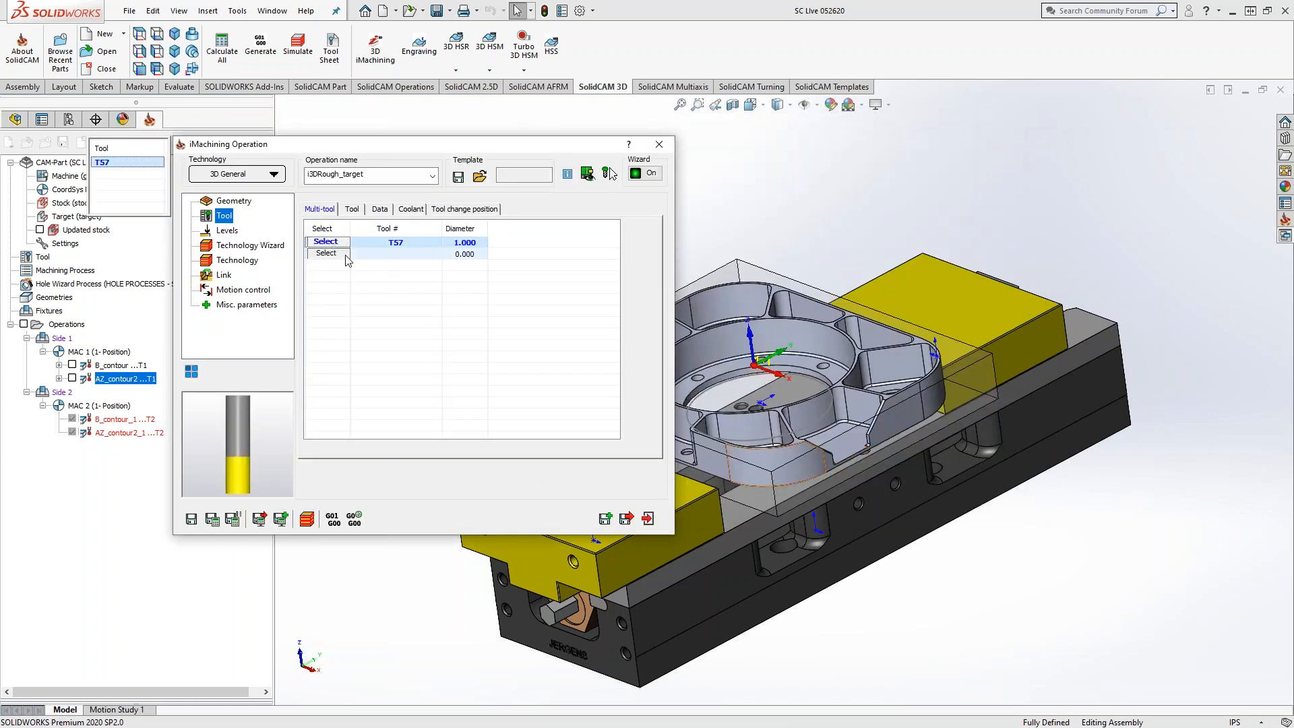
click(324, 254)
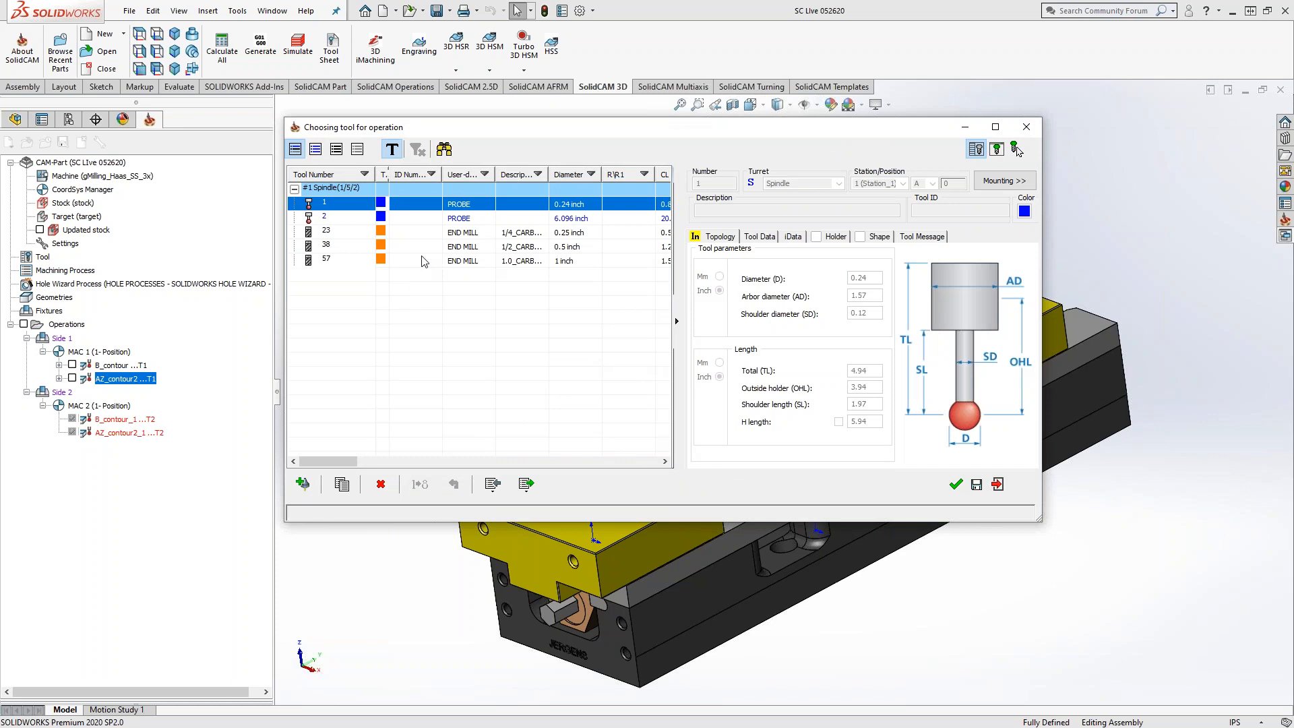
click(340, 246)
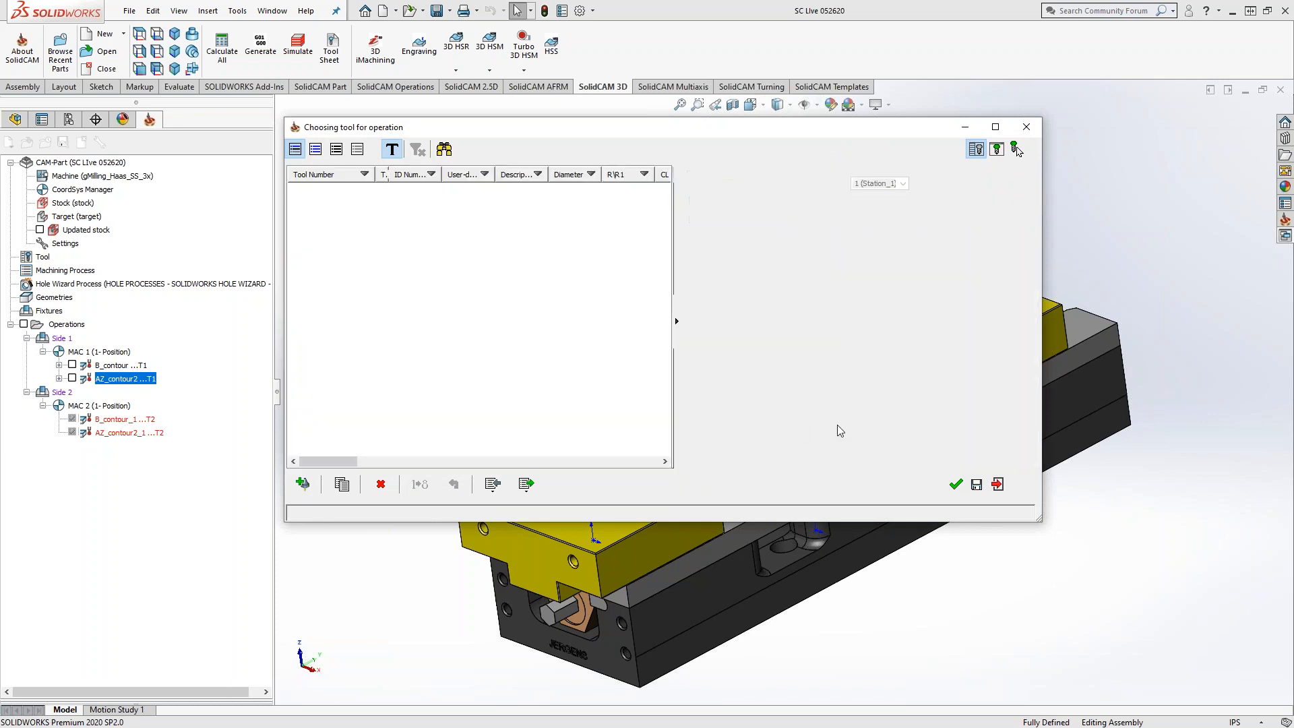
click(955, 485)
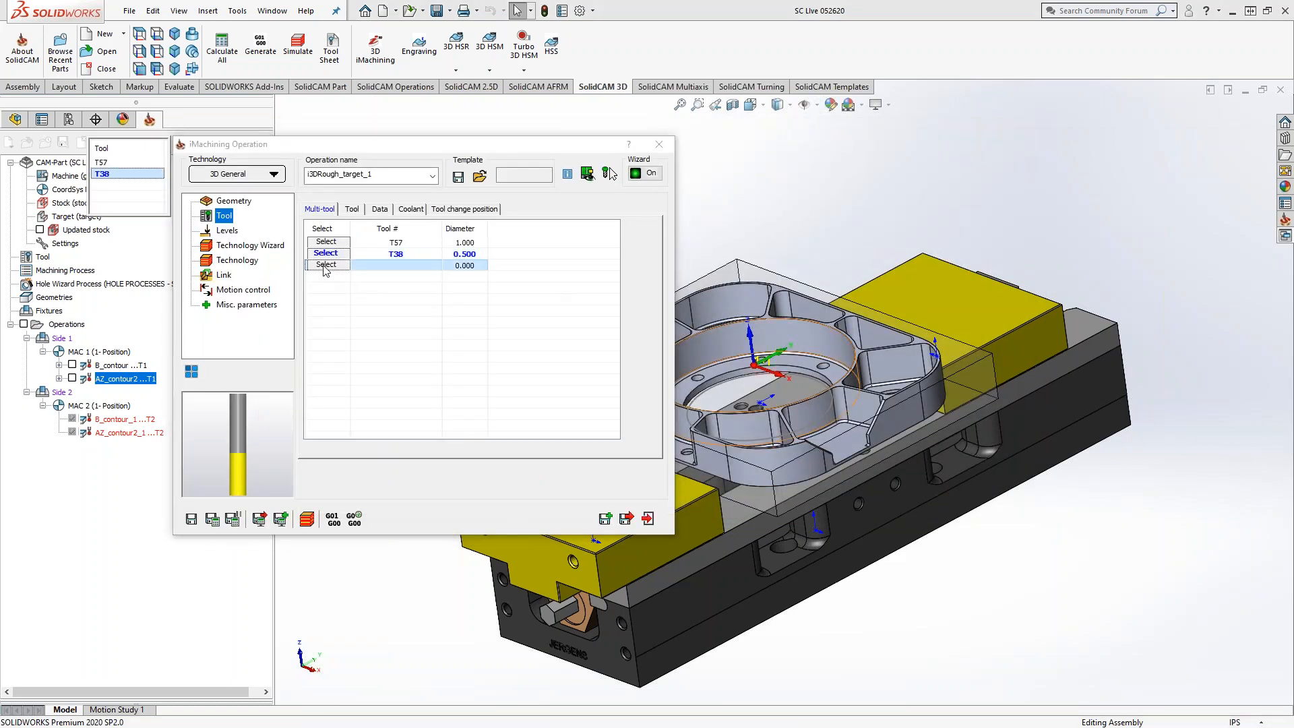
click(324, 265)
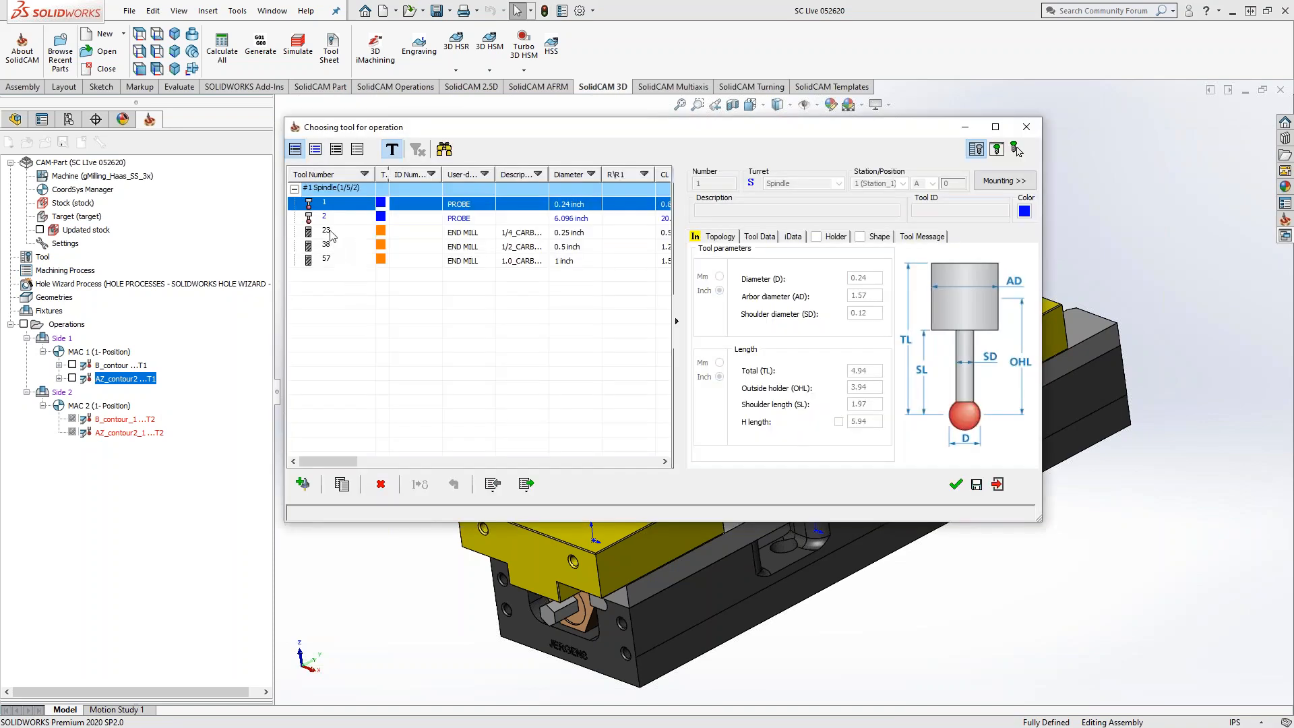
click(331, 233)
click(955, 485)
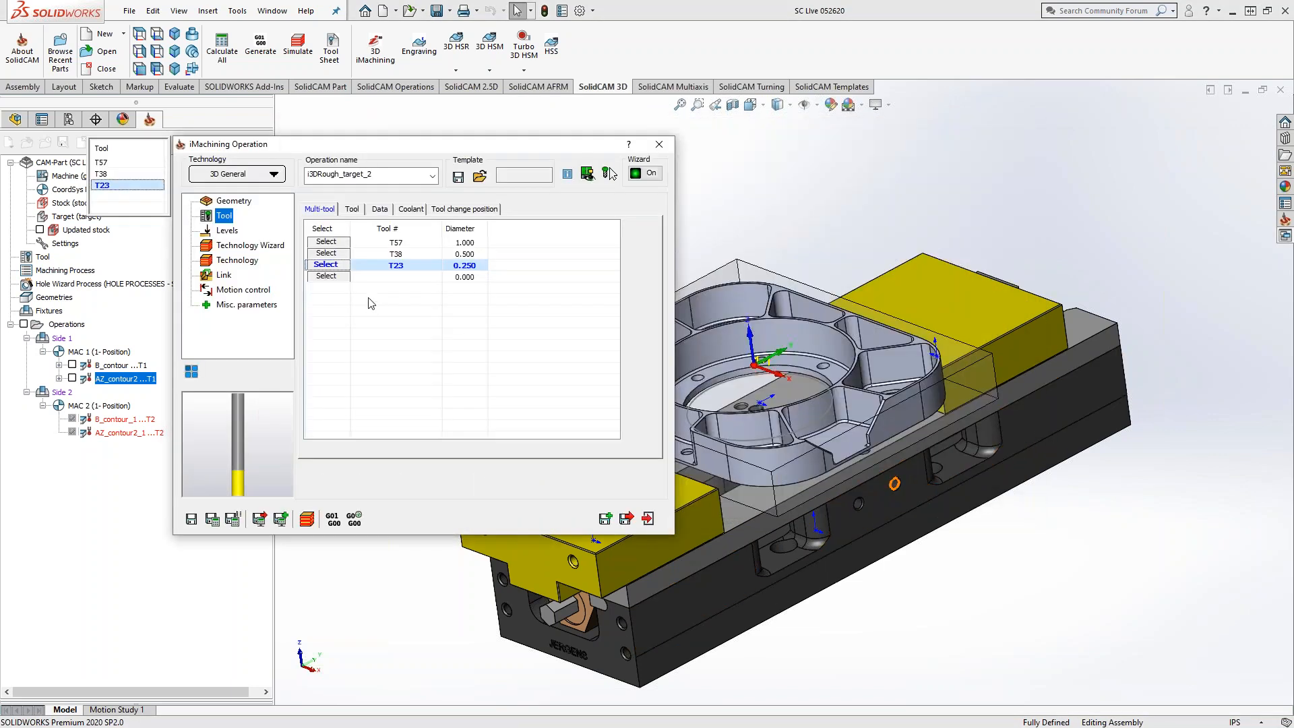
Mount the 1 inch end mill, tool 57, in the global 1" Endmill 3.25" Long holder and check its tool picture
click(100, 164)
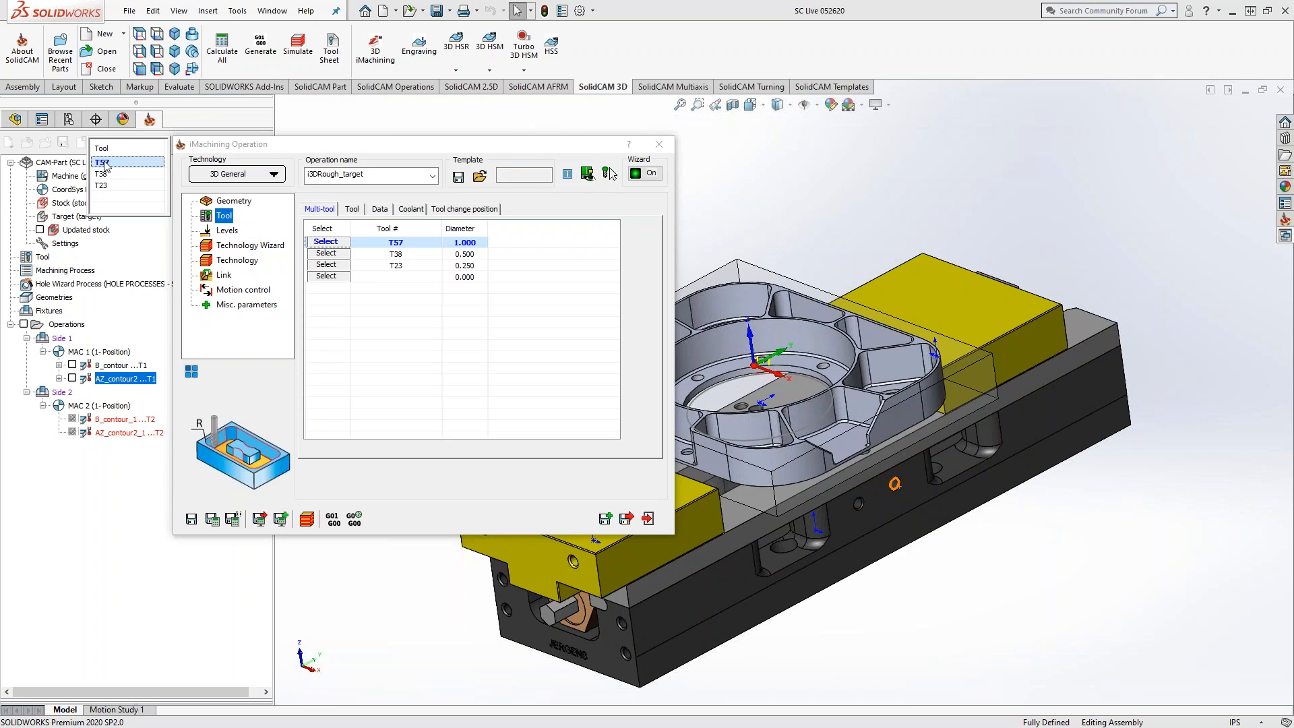
click(350, 209)
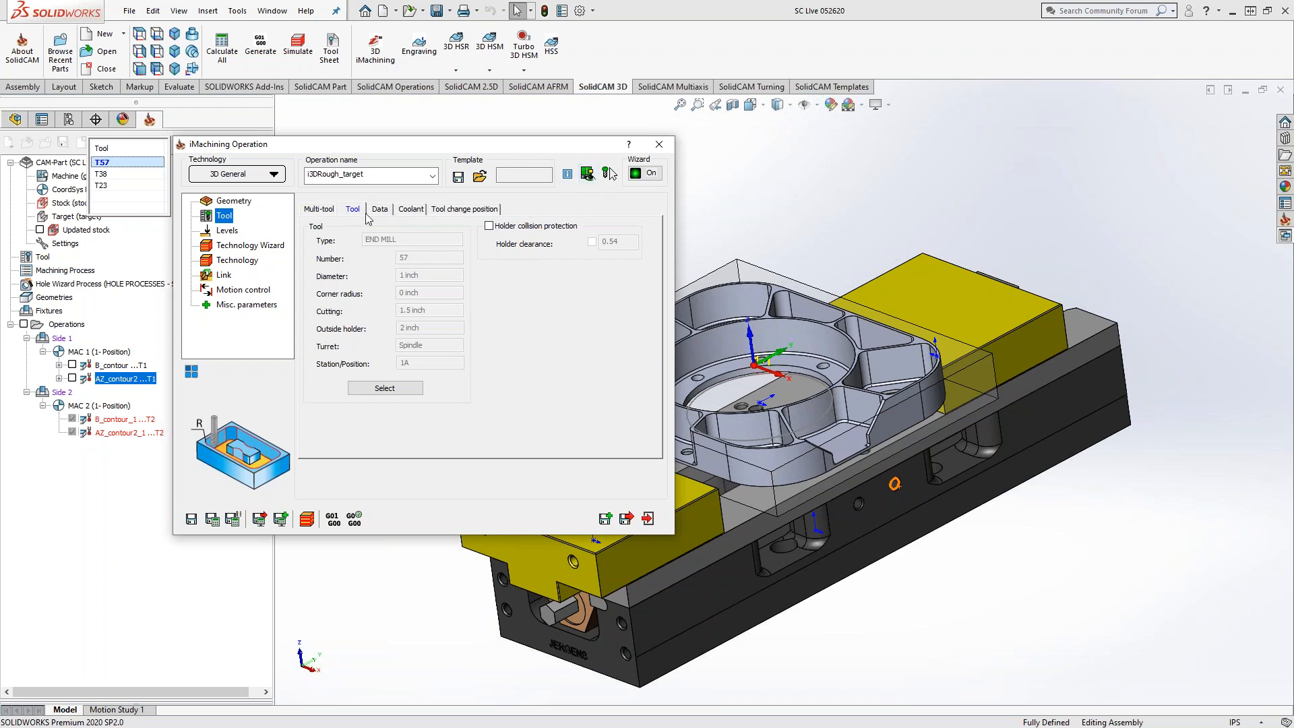
click(386, 391)
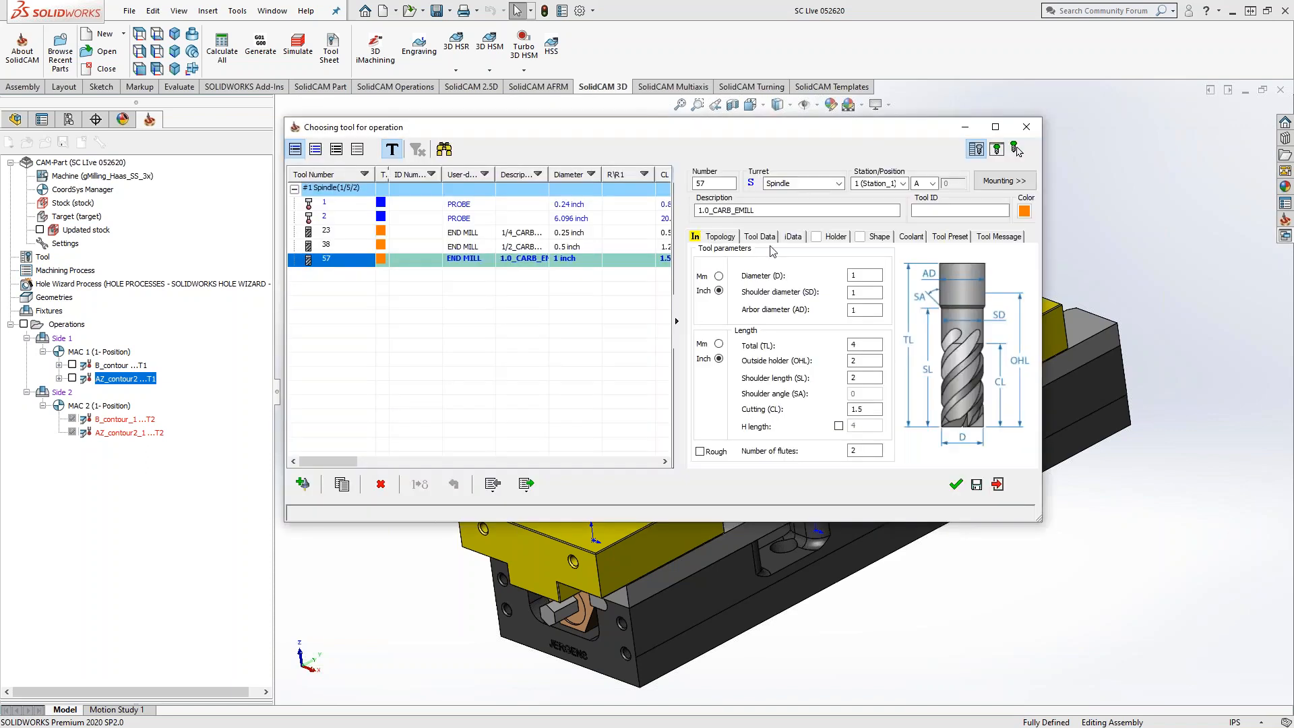
click(997, 149)
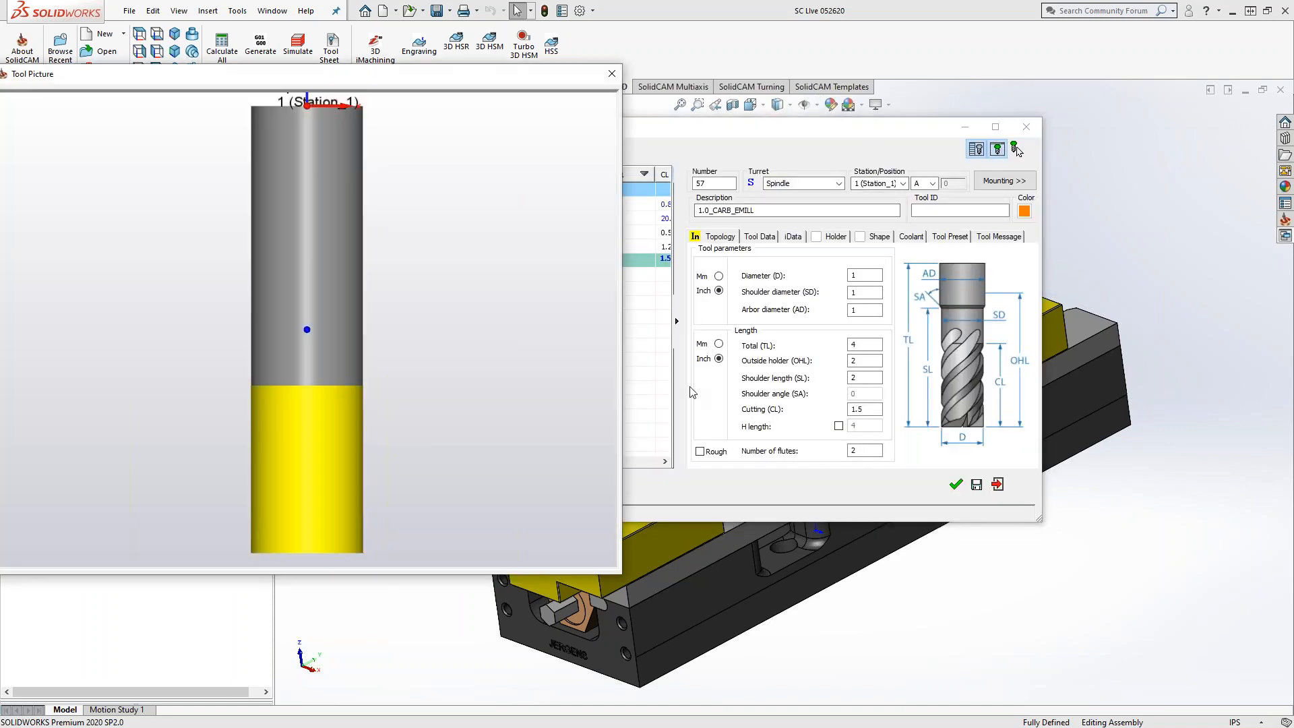
click(827, 237)
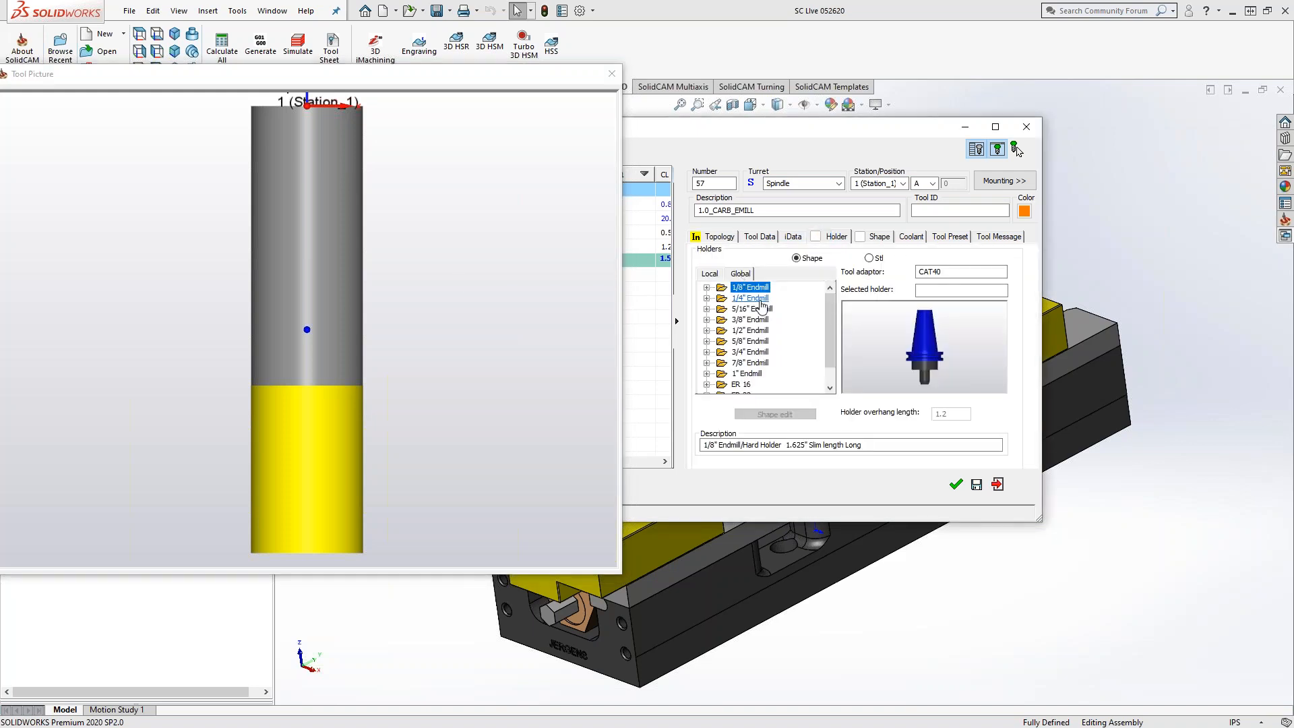
click(706, 374)
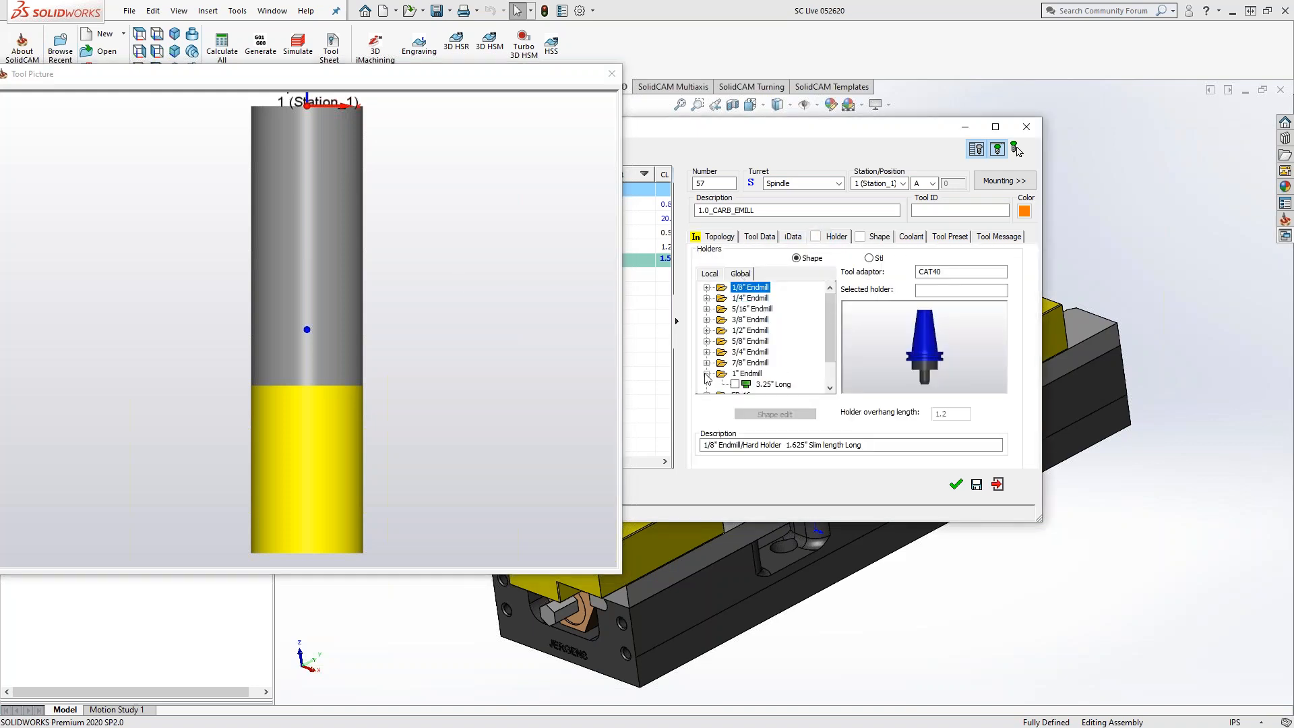
click(735, 384)
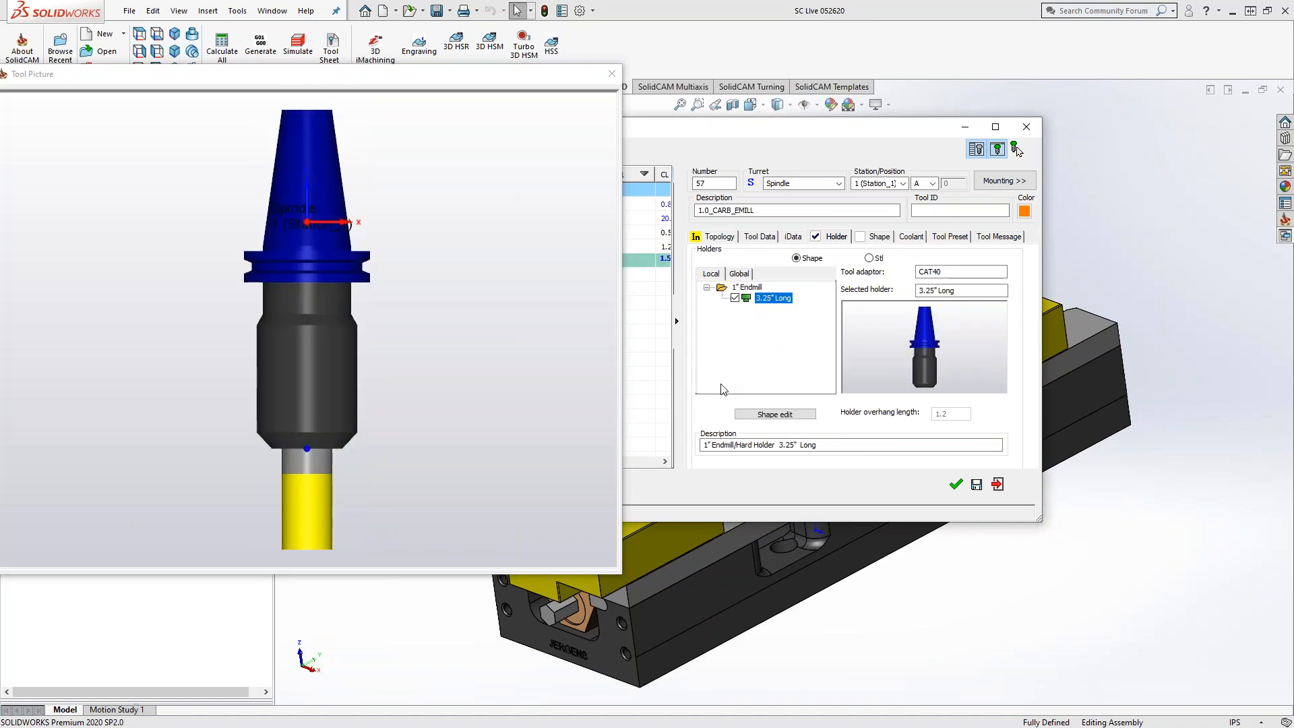
click(617, 71)
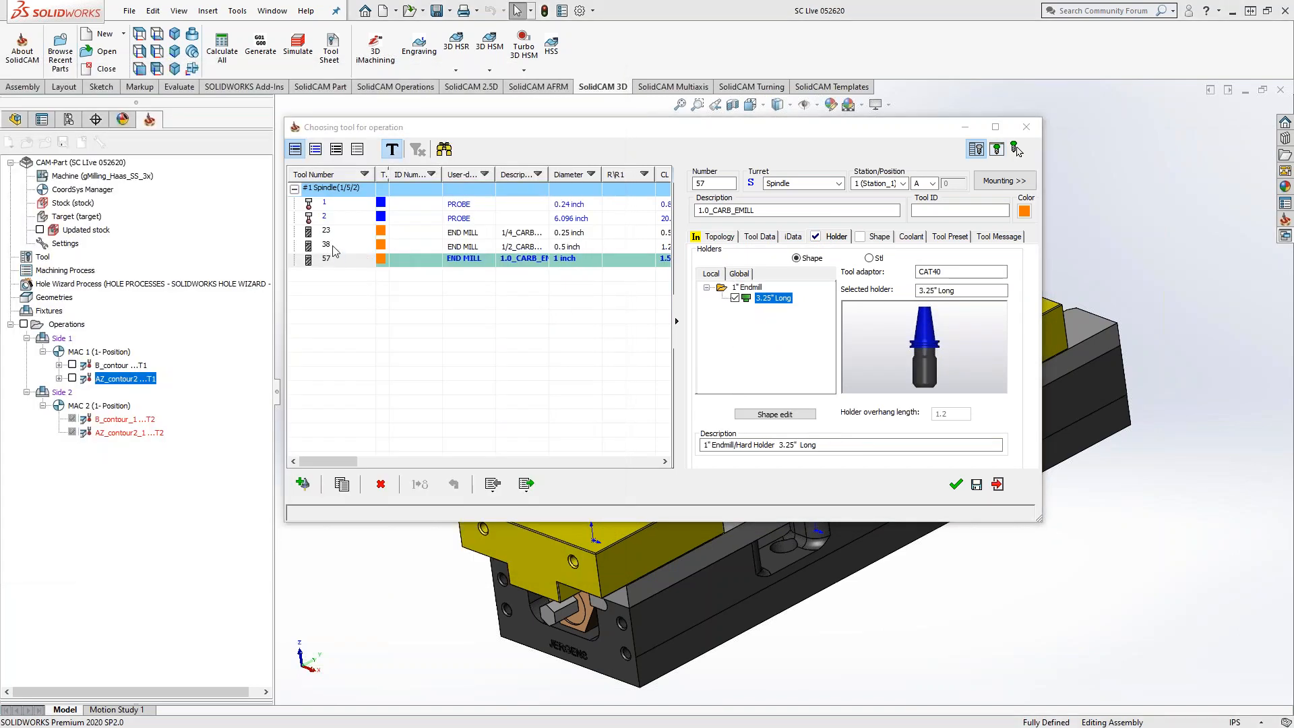
Mount the 0.5 inch end mill, tool 38, in the global 1/2" Endmill 1.75" Long holder
click(332, 246)
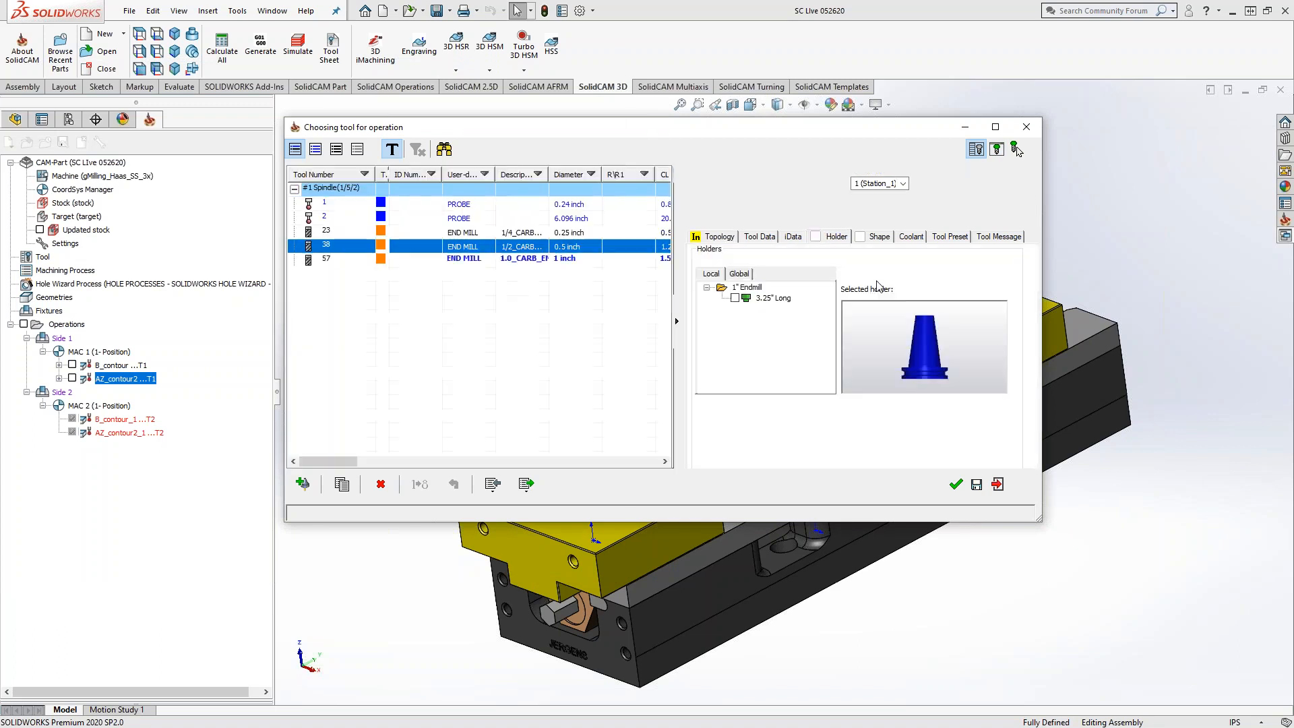
click(739, 274)
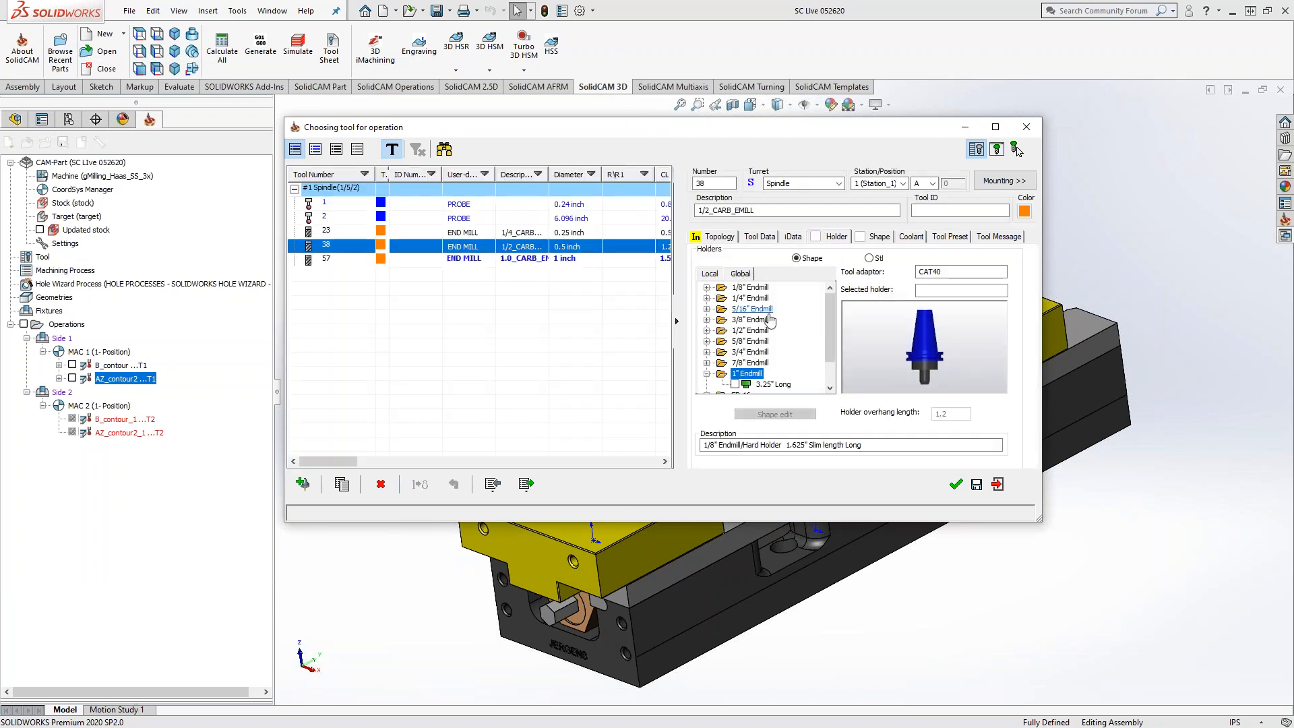
click(707, 330)
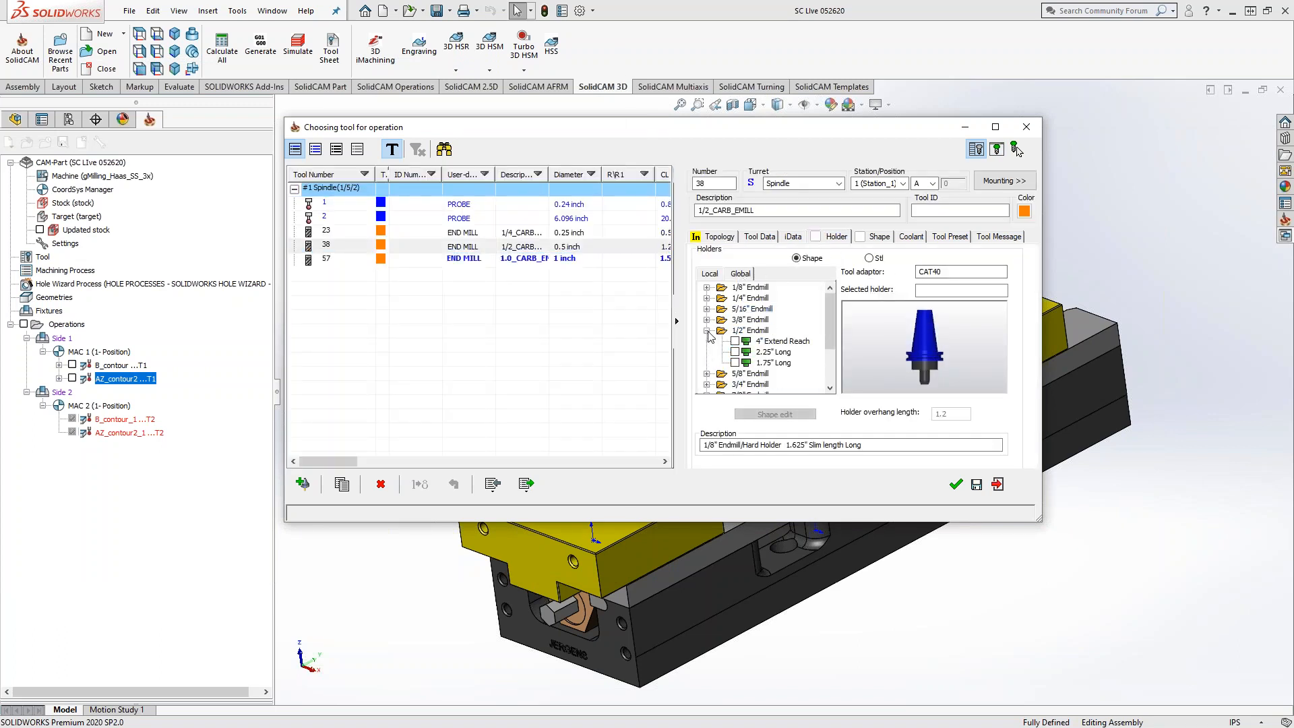
click(735, 363)
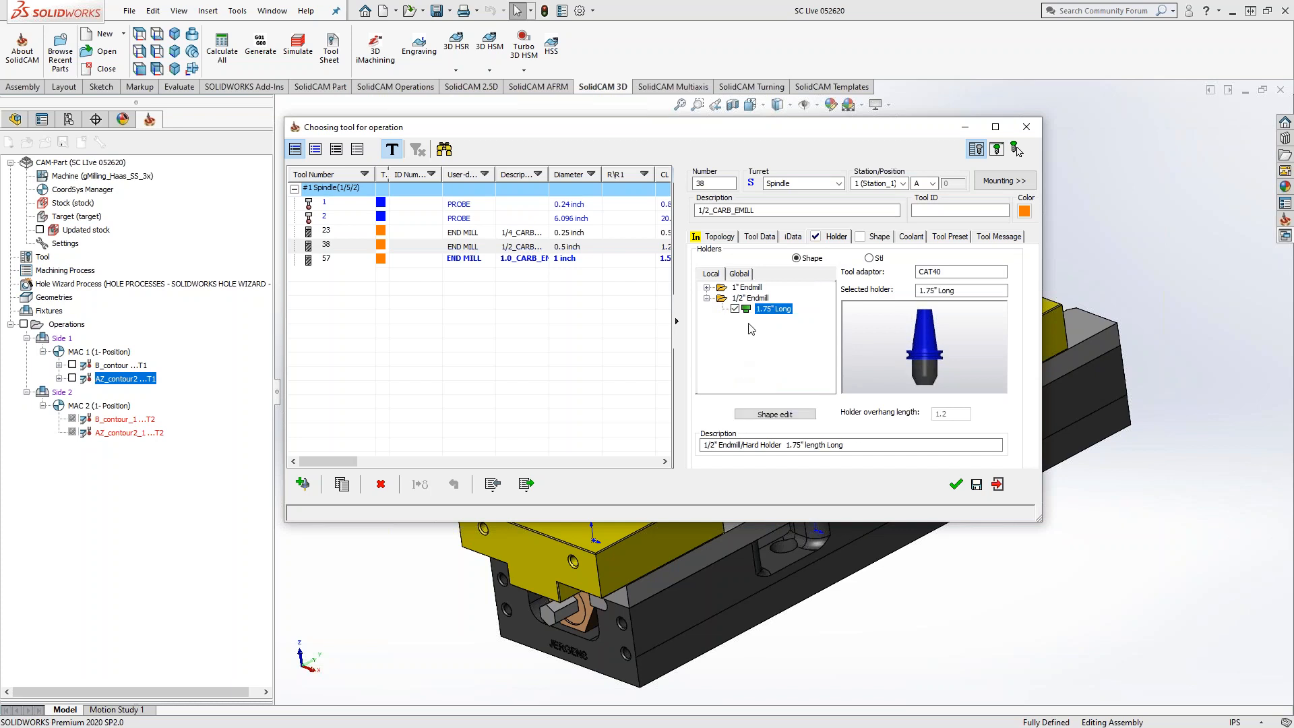
Mount the 0.25 inch end mill, tool 23, in the global 1/4" Endmill 2.25" Long holder and accept the tool selection
click(342, 233)
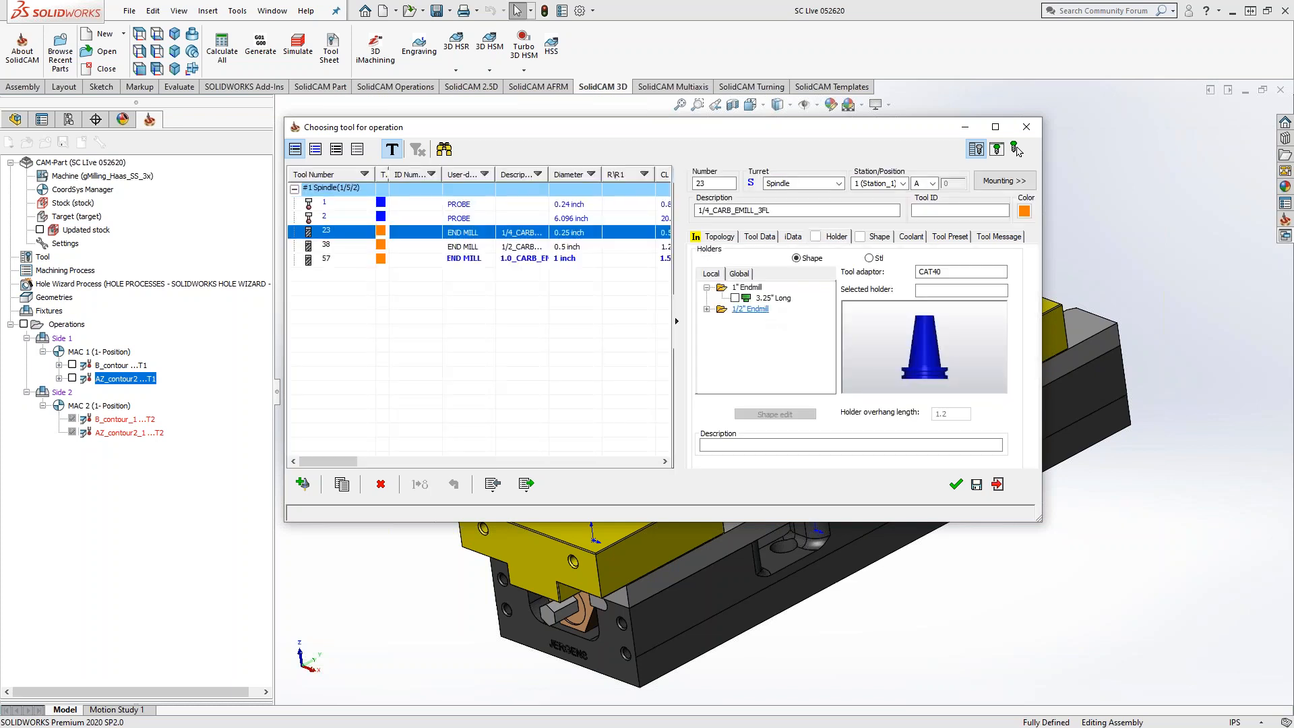
click(740, 273)
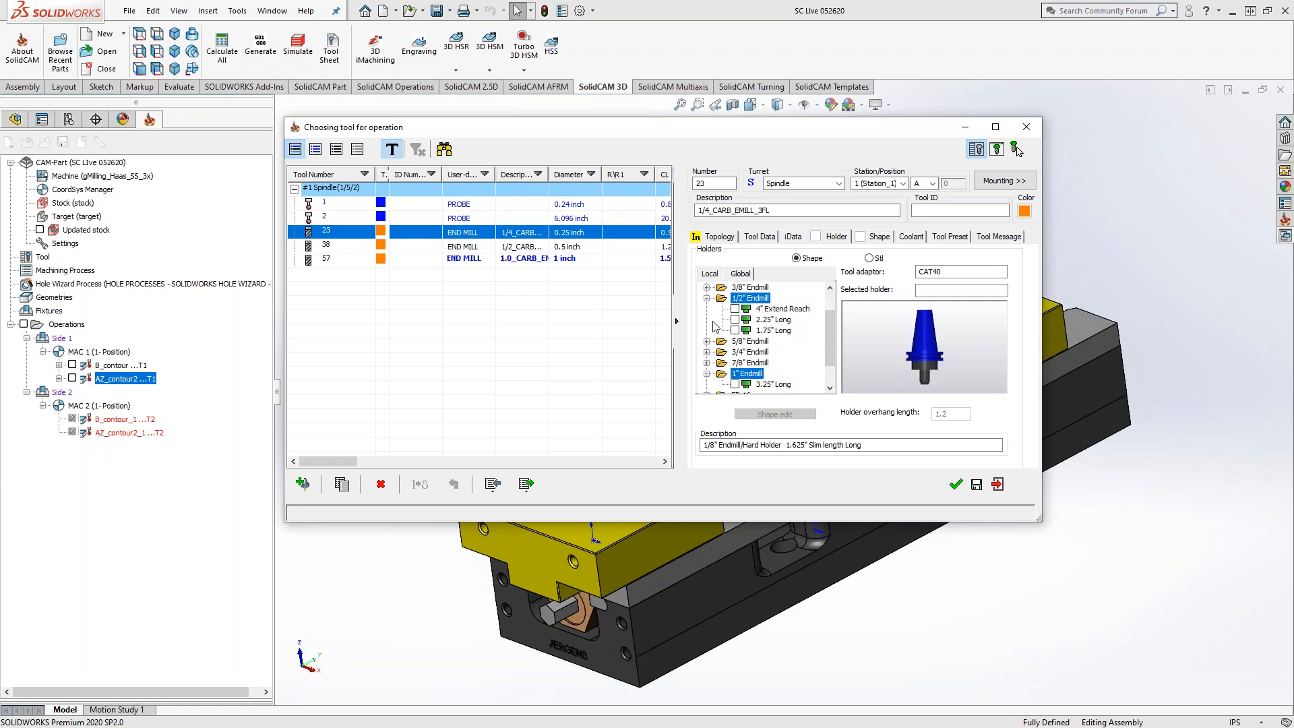
scroll(731, 332, up, 1)
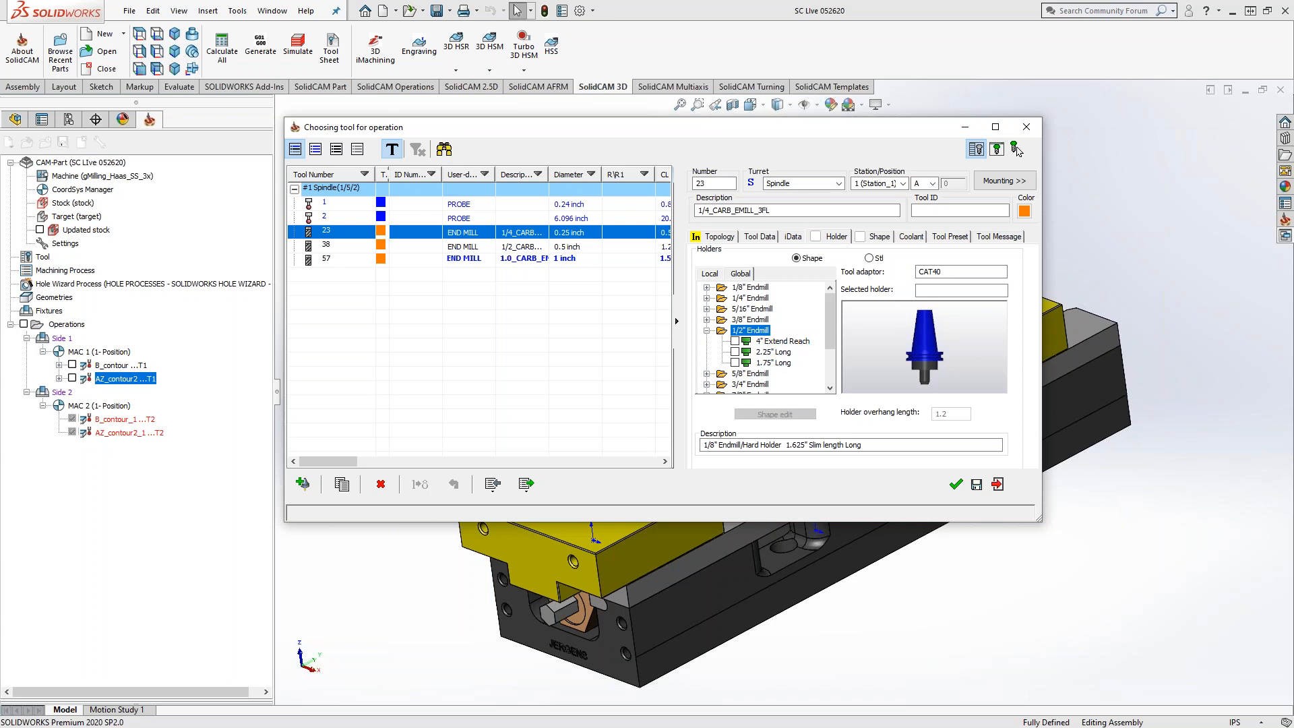
click(707, 298)
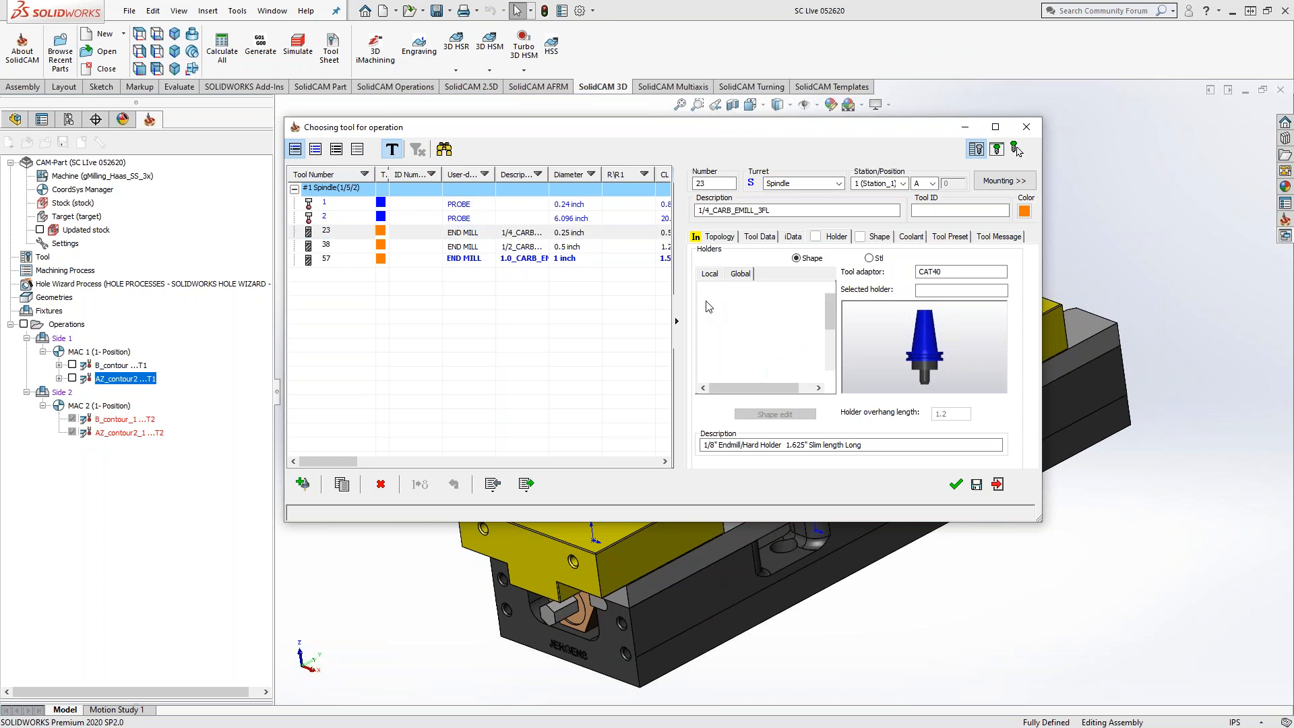
click(735, 309)
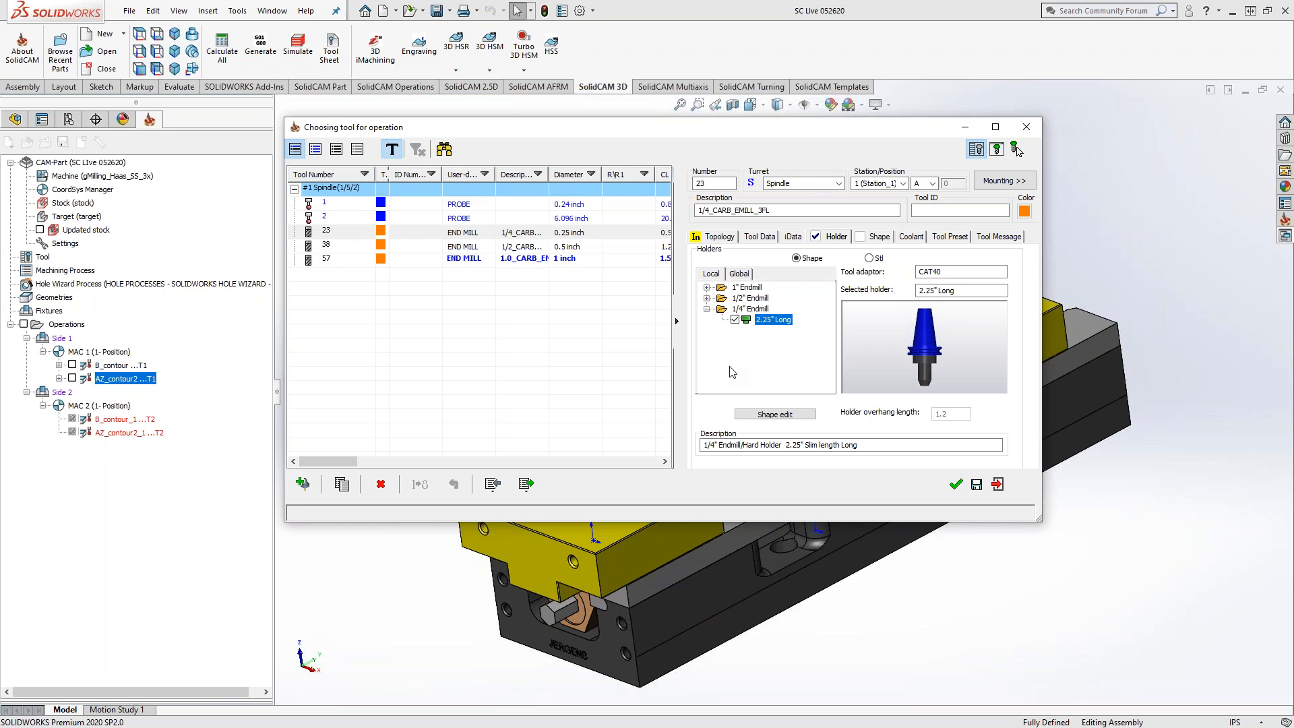
click(957, 485)
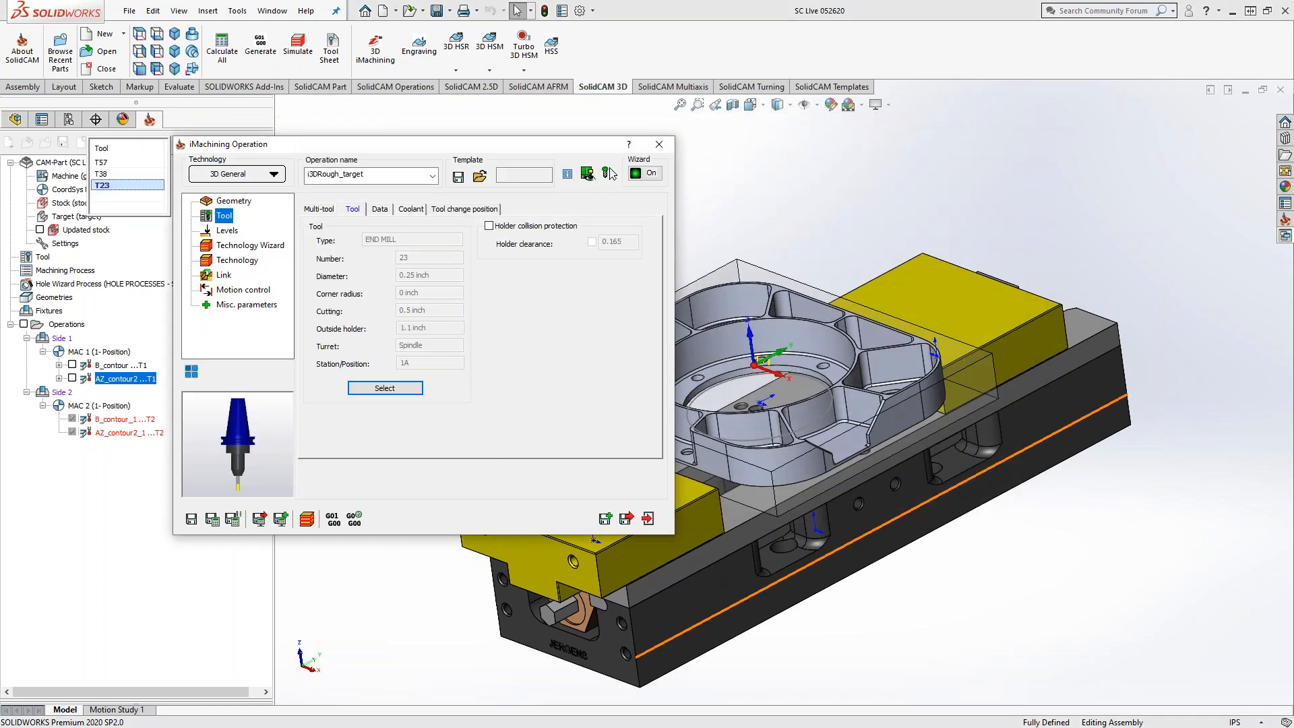
Turn on holder collision protection for the iMachining tools with a custom holder clearance of 0.01
click(102, 167)
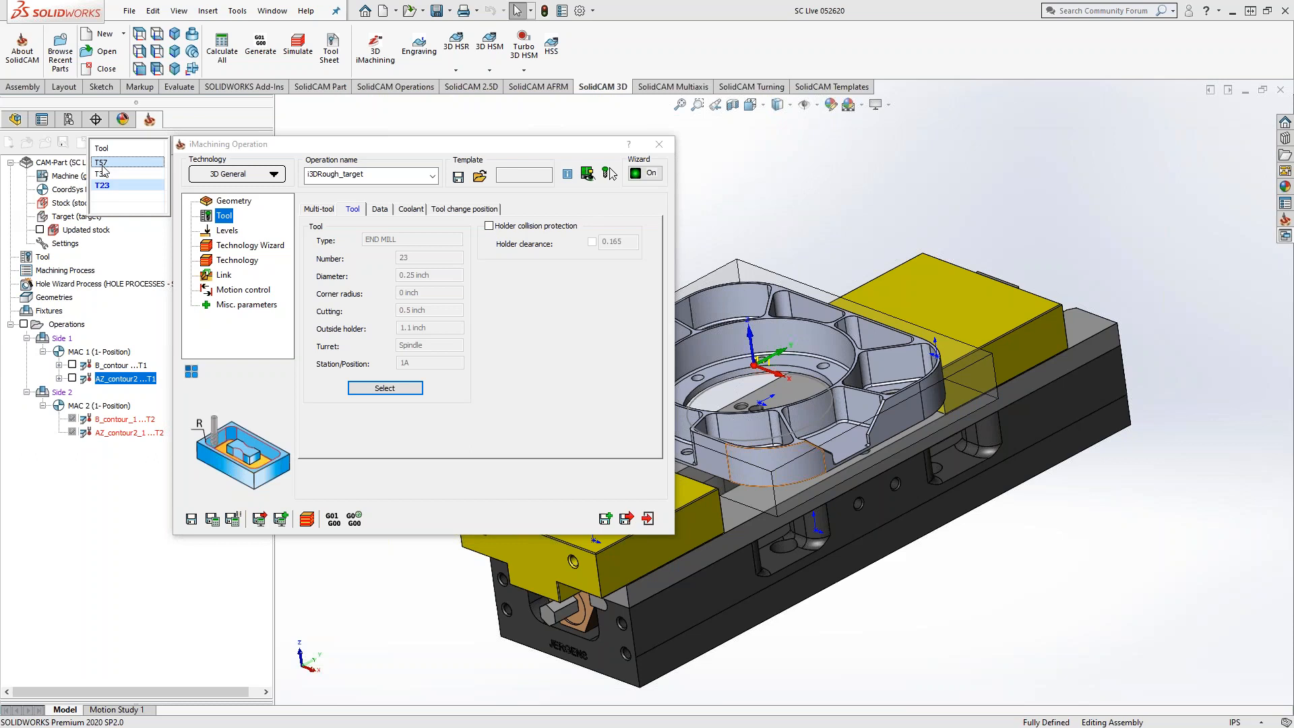
click(490, 227)
click(592, 241)
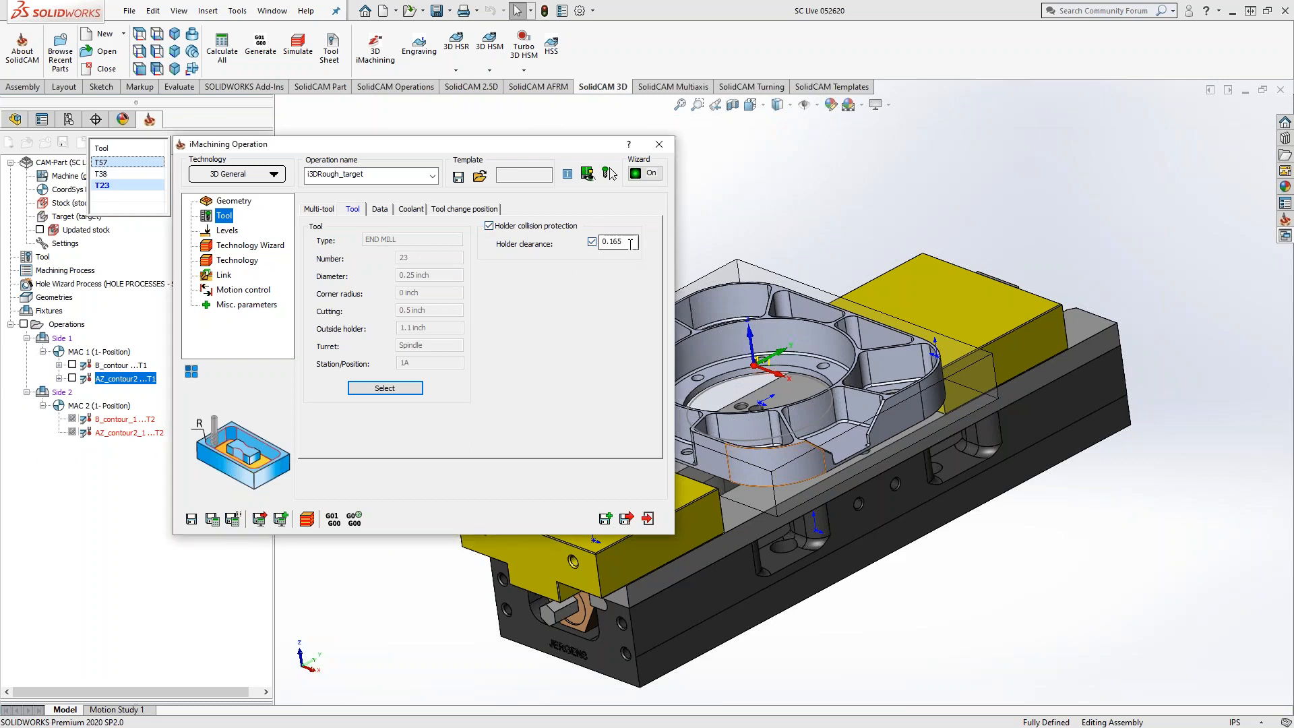
text(.01)
Define the milling levels with the upper level by top of stock and the lower level picked on the model with a -0.03 delta
click(227, 230)
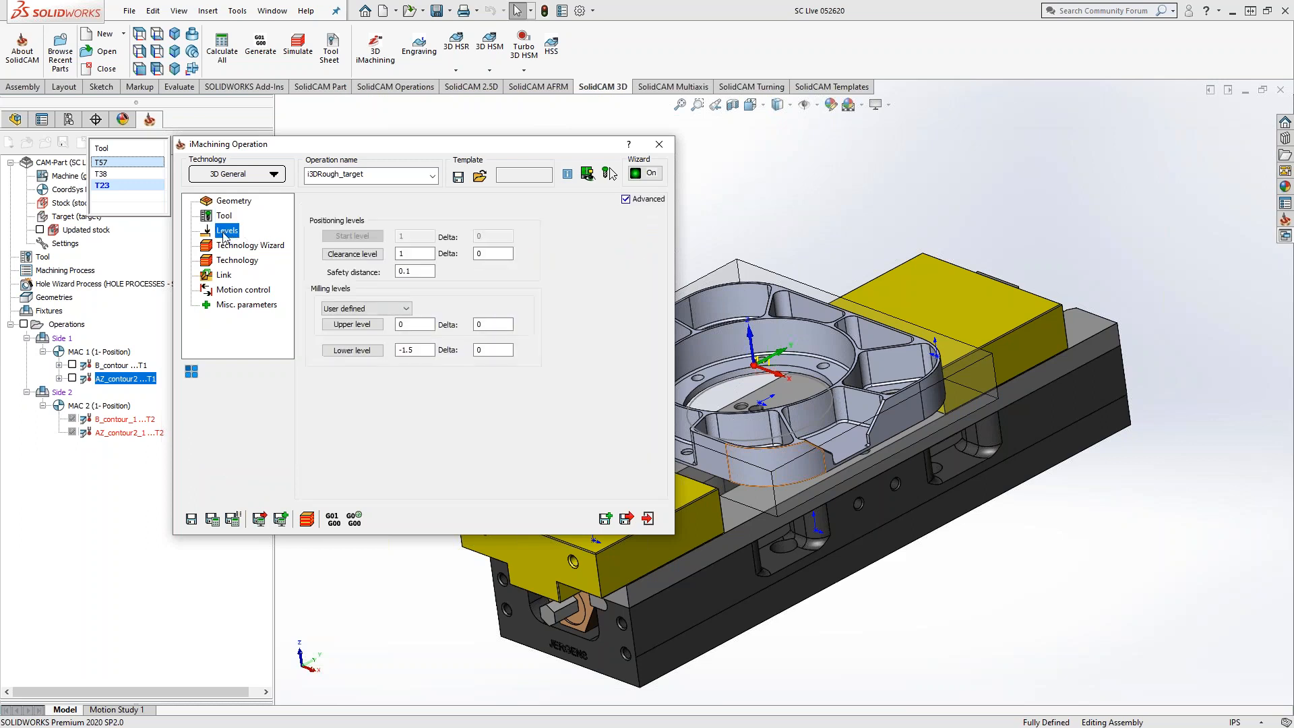
click(110, 162)
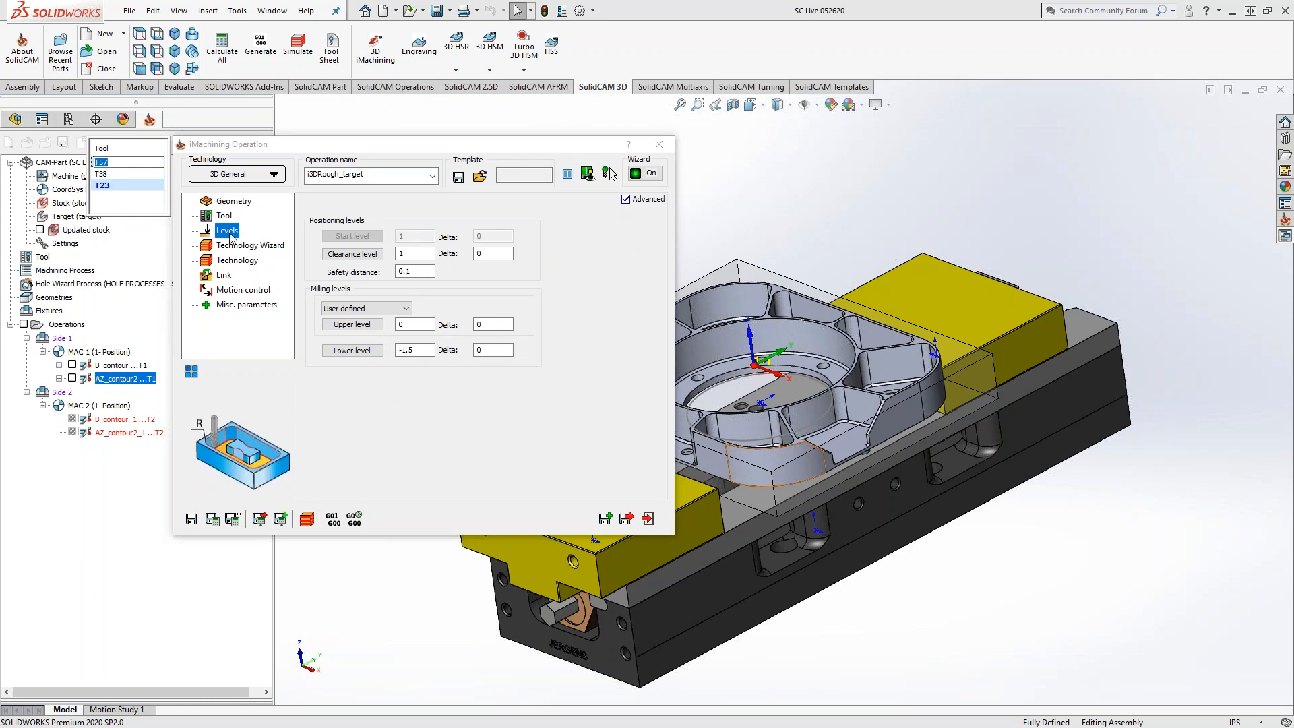
click(403, 309)
click(348, 329)
click(357, 354)
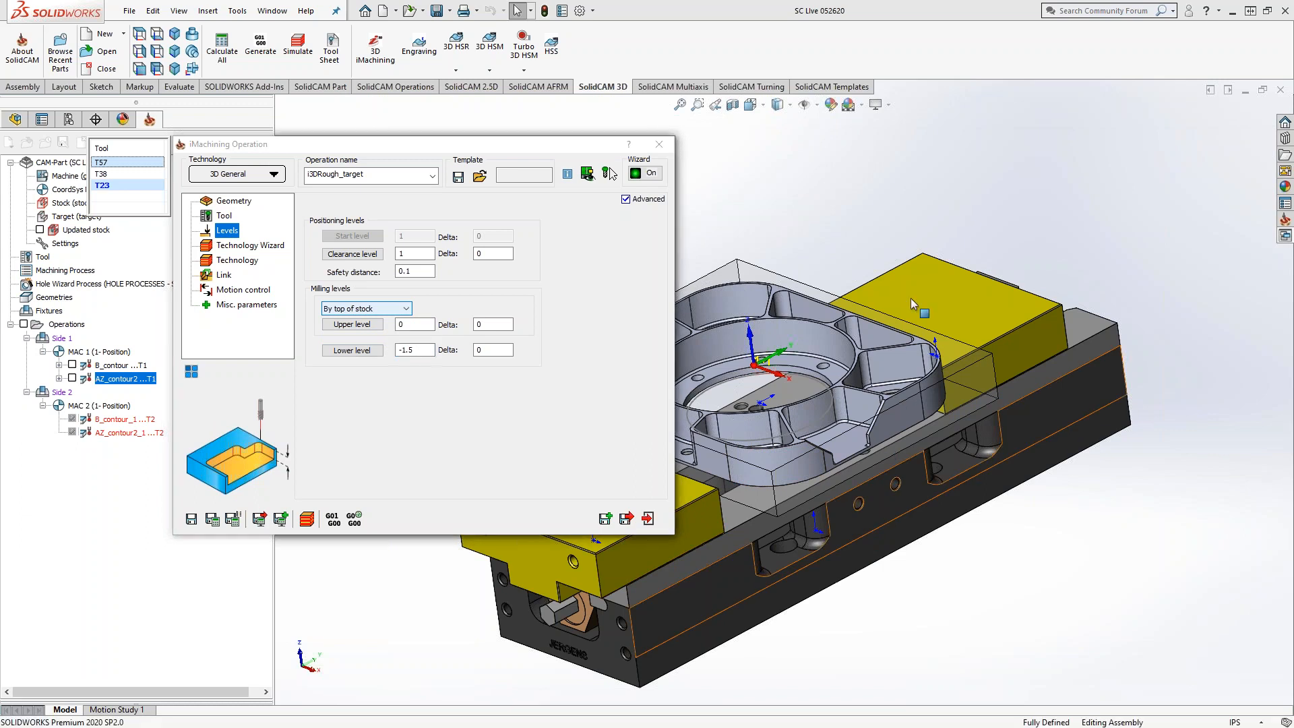
middle_drag(864, 534, 843, 471)
click(984, 446)
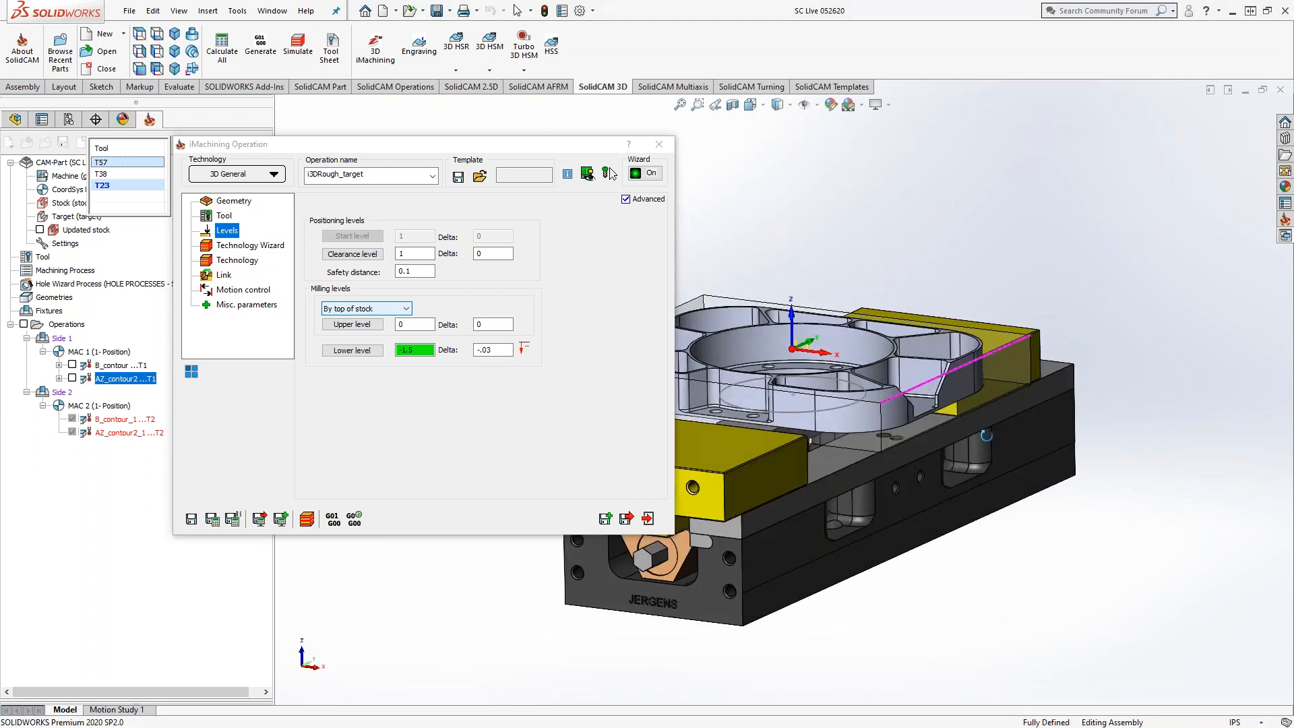
middle_drag(1018, 407, 1025, 389)
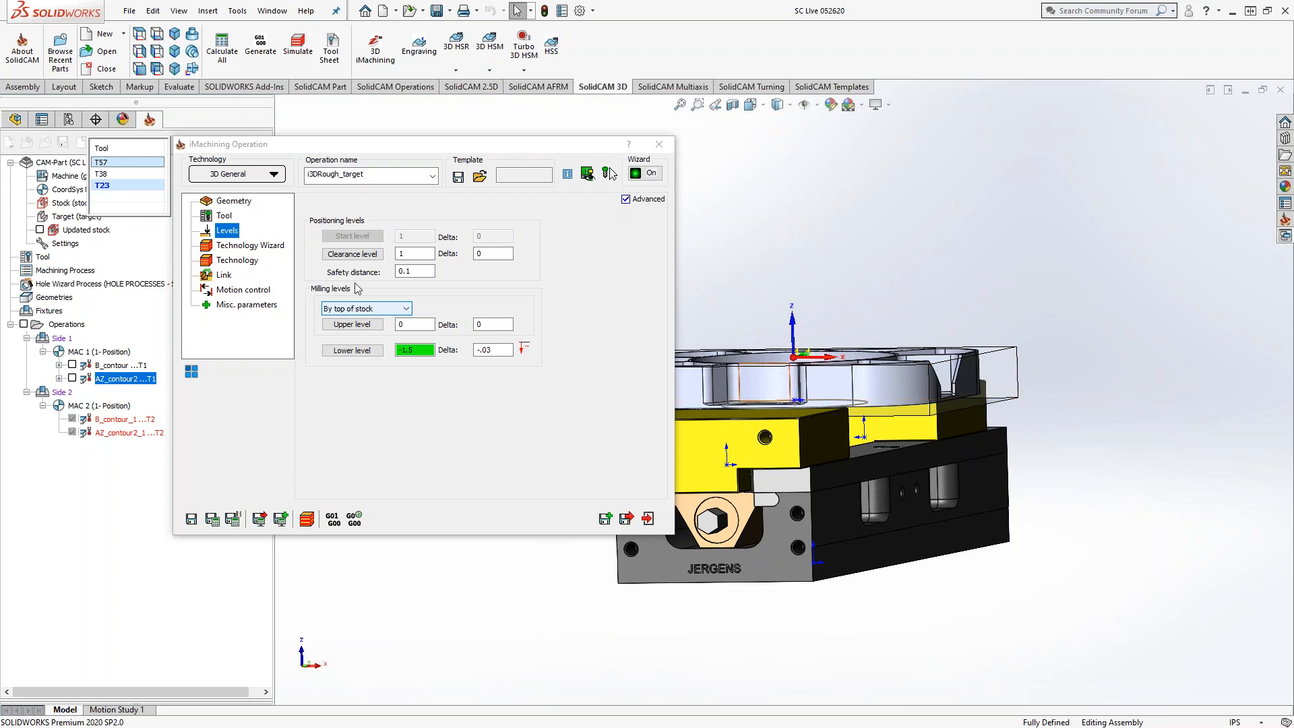
Raise the iMachining machining level to 8 and enable Turbo Mode in the cutting conditions
click(259, 247)
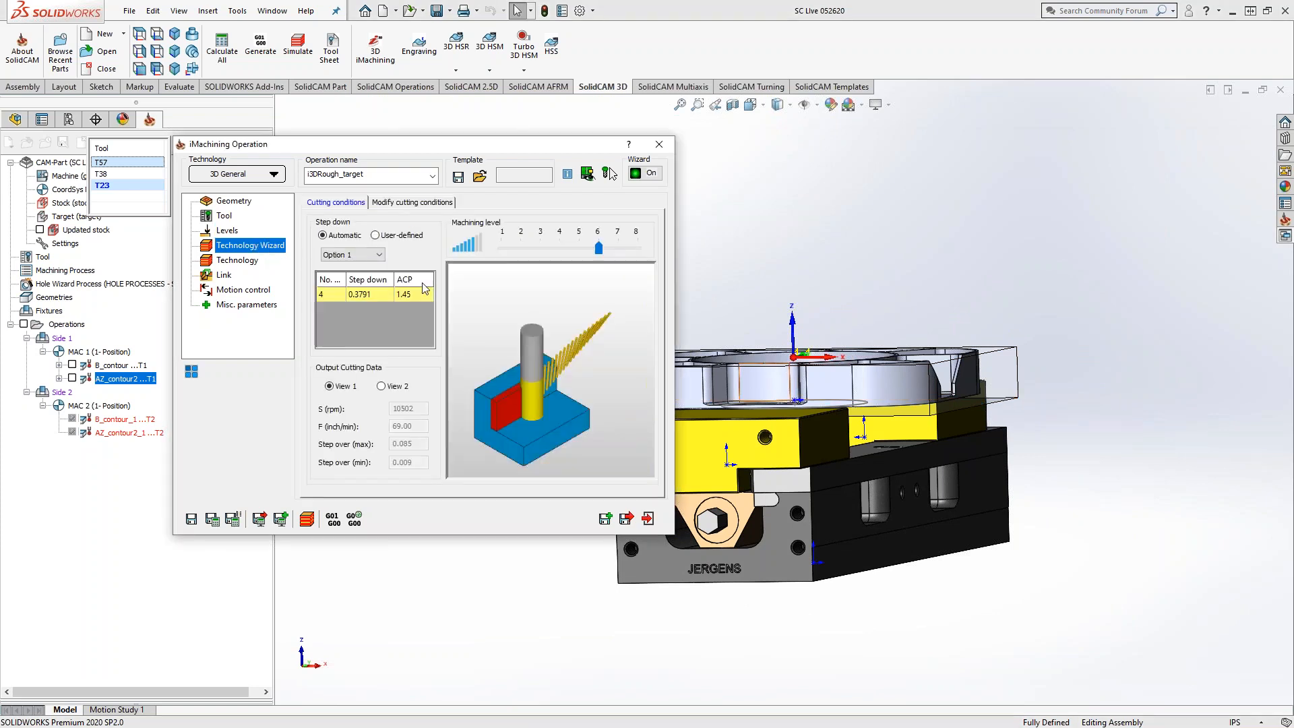
drag(599, 249, 633, 256)
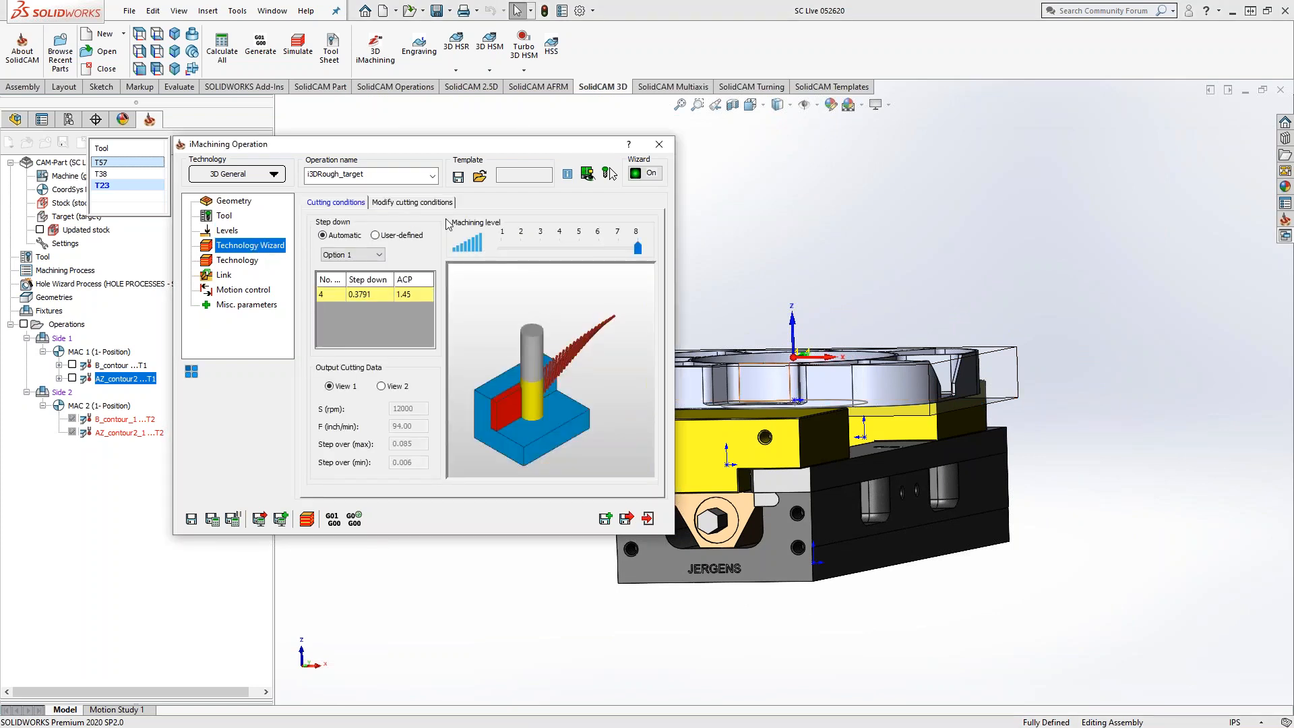
click(421, 203)
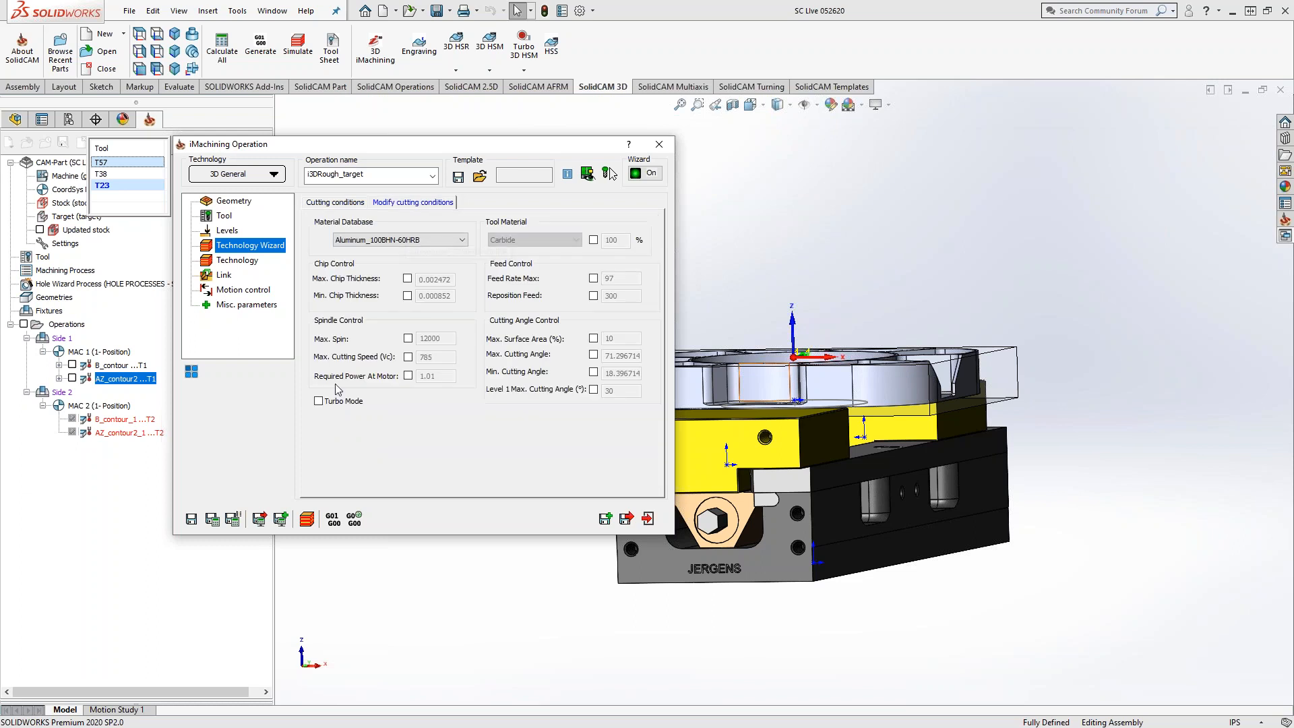
click(341, 202)
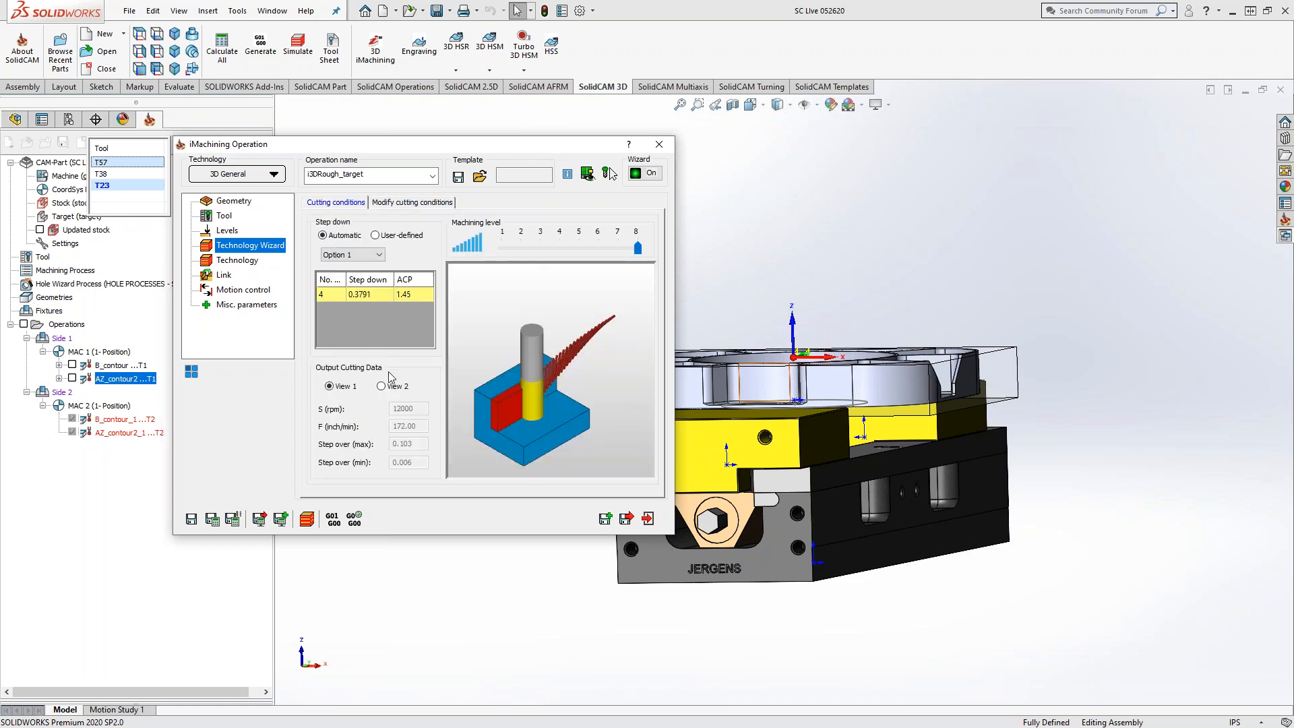
Set both the wall offset and the floor offset of the roughing operation to 0.02
click(237, 262)
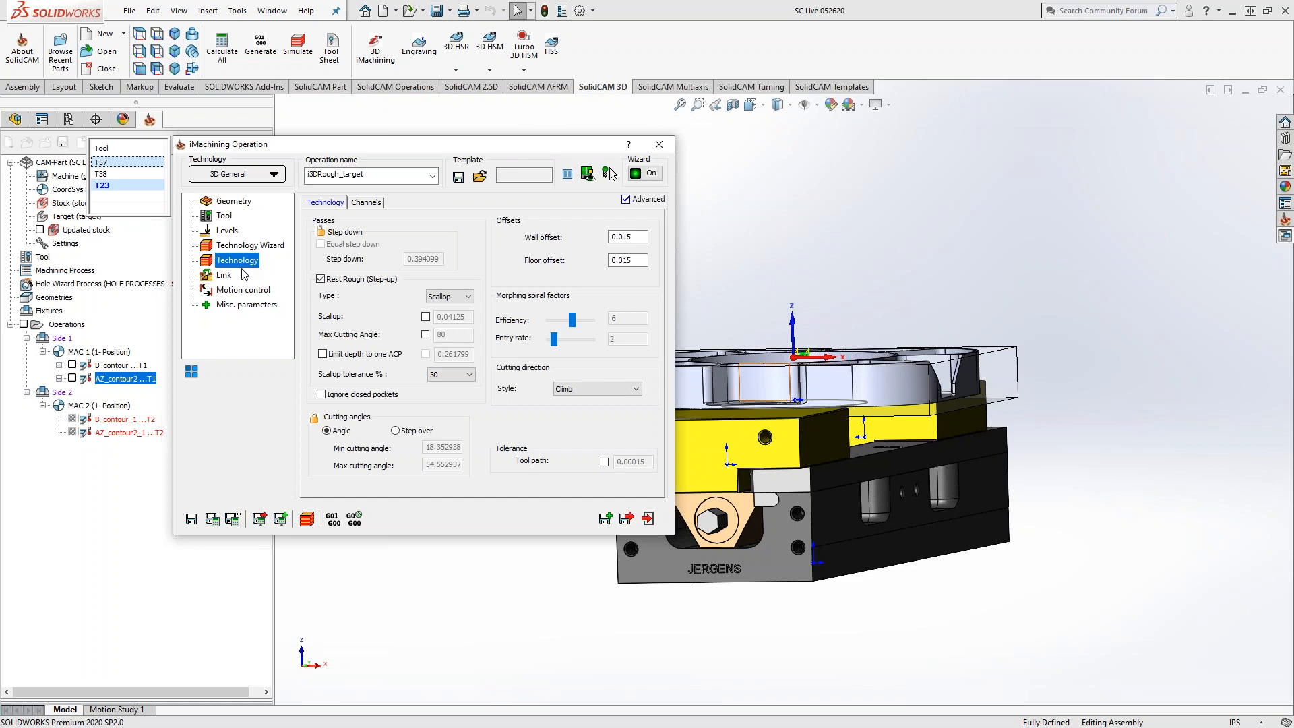
drag(646, 236, 583, 237)
text(.02)
click(639, 261)
Override the rest rough step-up scallop with a custom value of 0.02
click(426, 316)
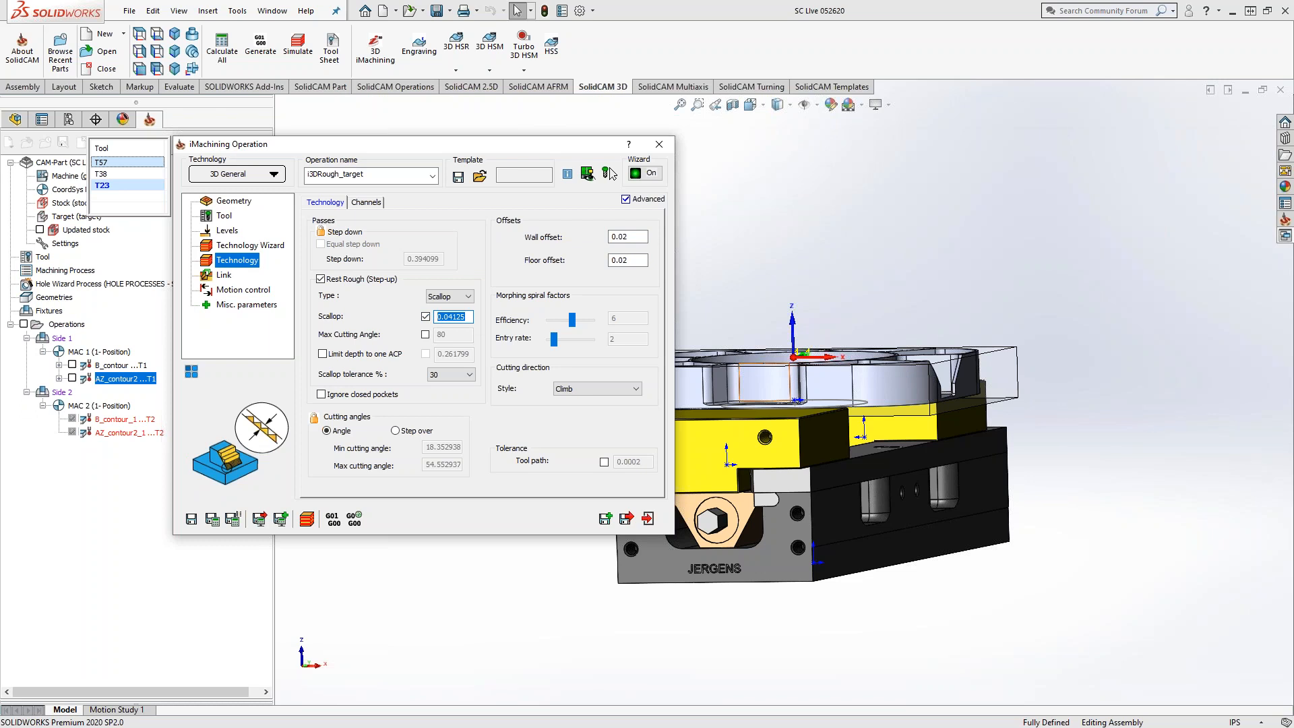
middle_drag(895, 335, 868, 343)
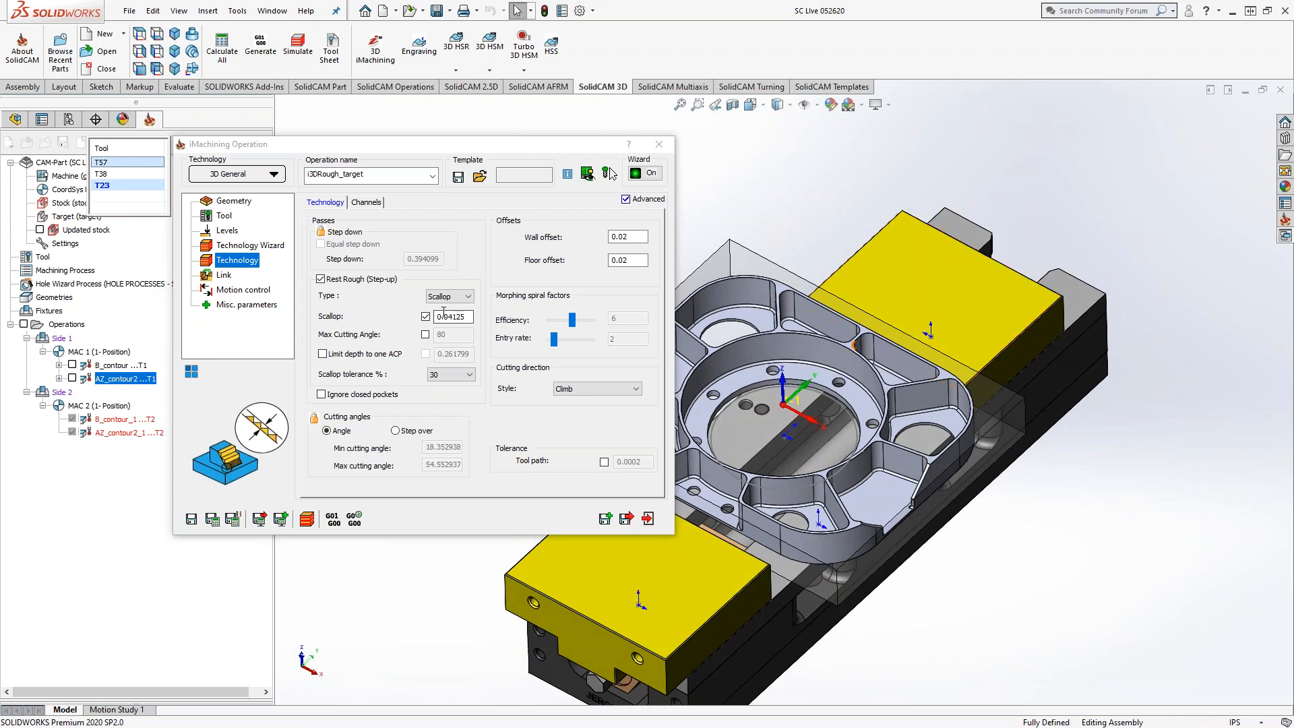
scroll(911, 539, down, 5)
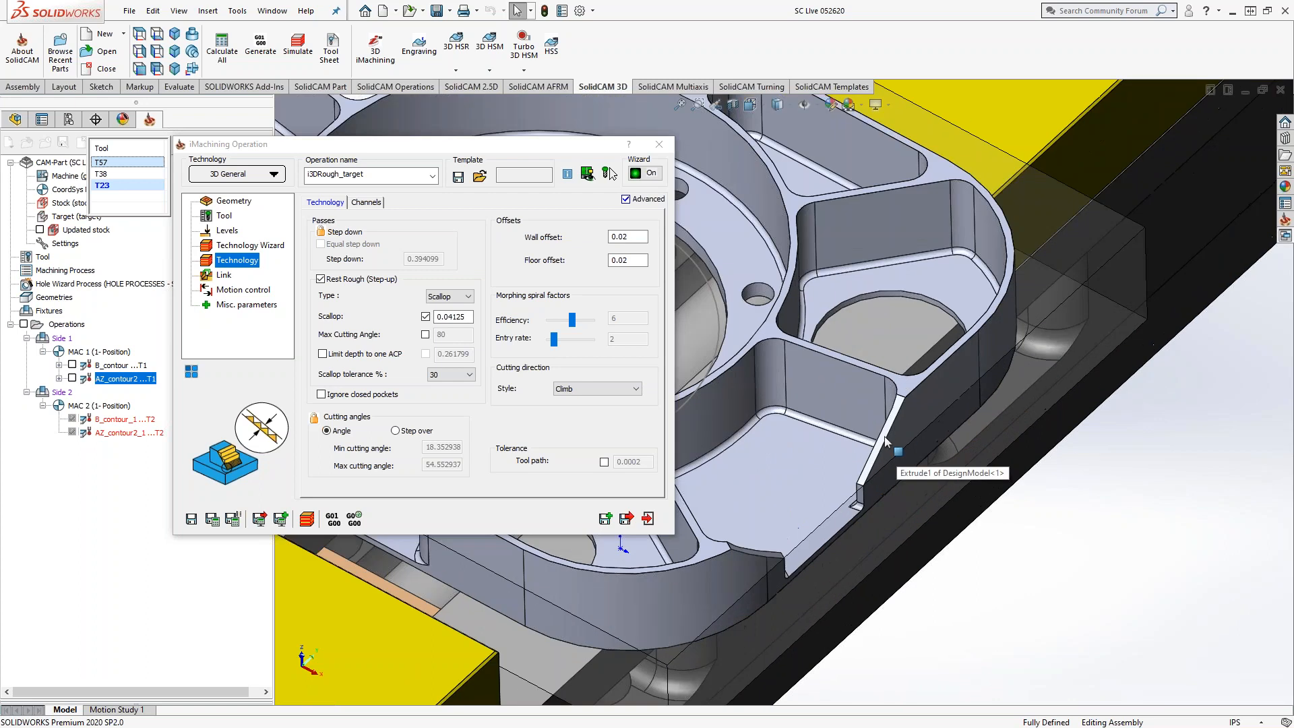
double_click(454, 317)
text(.02)
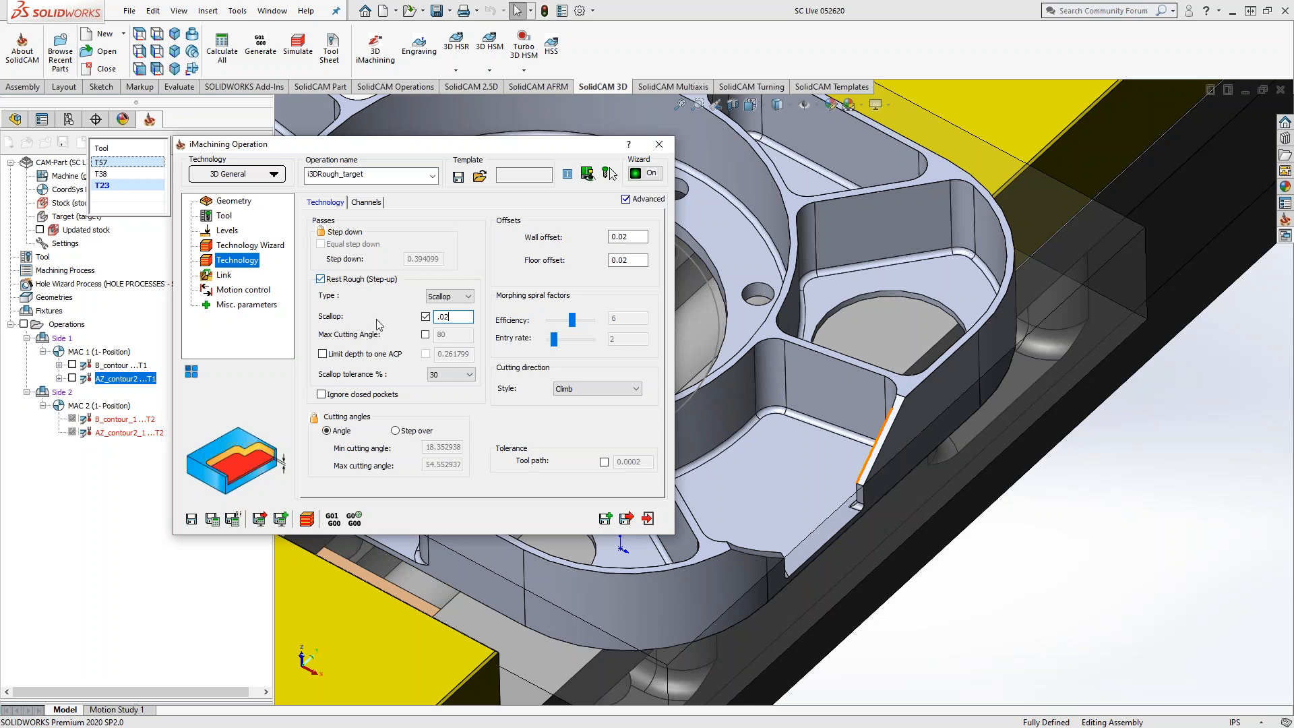
click(1056, 565)
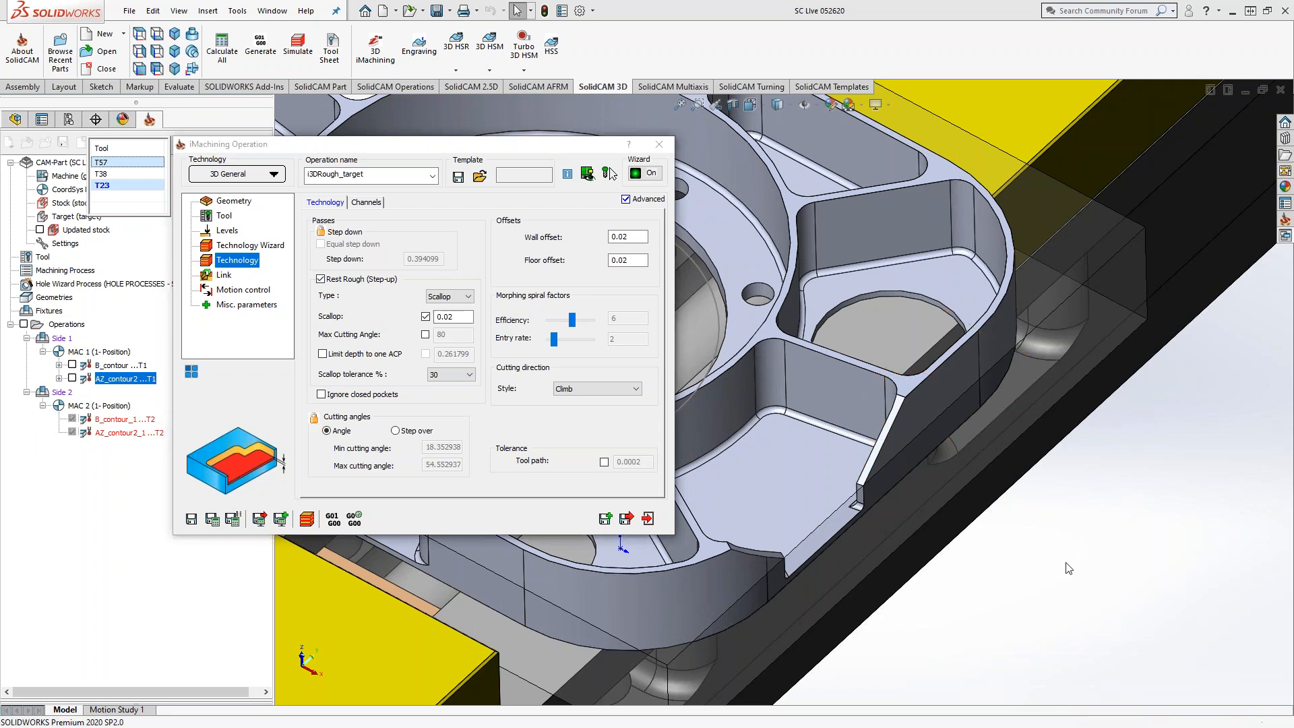
Switch the operation's technology to 3D Prismatic and back to 3D General to compare their rest rough options
scroll(1056, 565, up, 4)
ctrl+middle_drag(854, 349, 1147, 328)
scroll(981, 359, up, 2)
scroll(980, 359, down, 1)
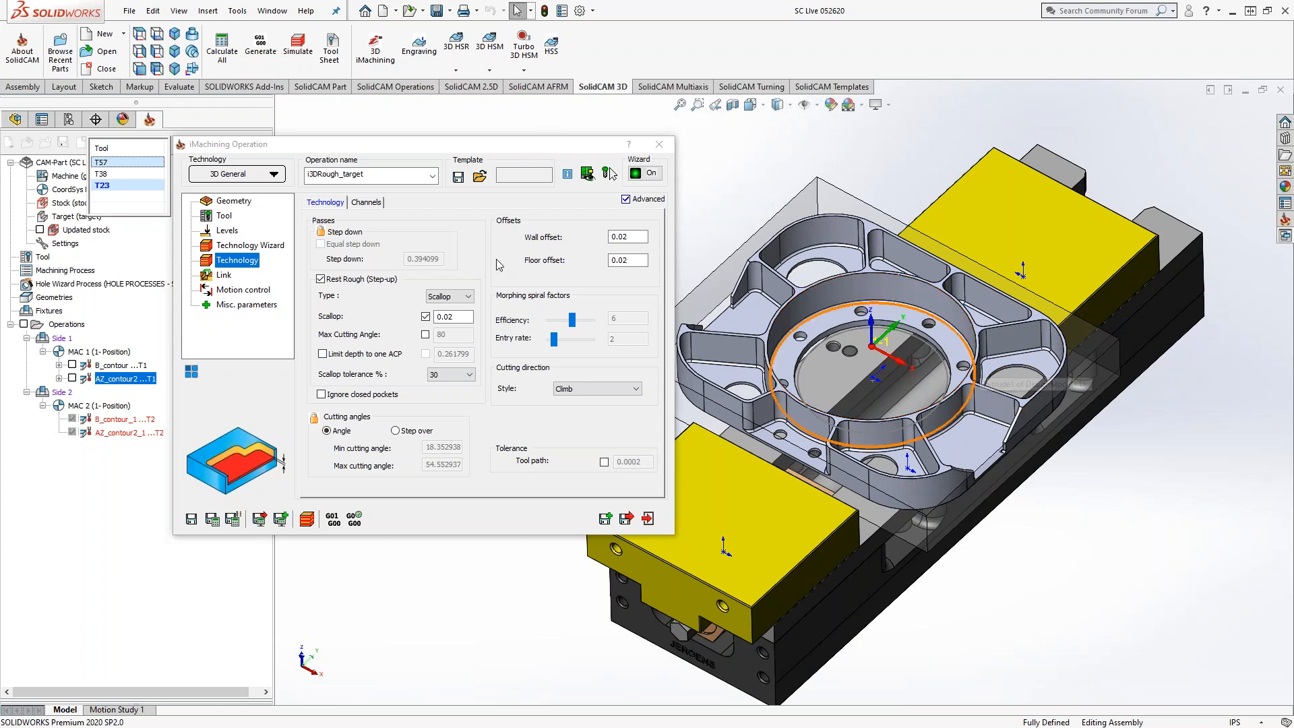
click(265, 177)
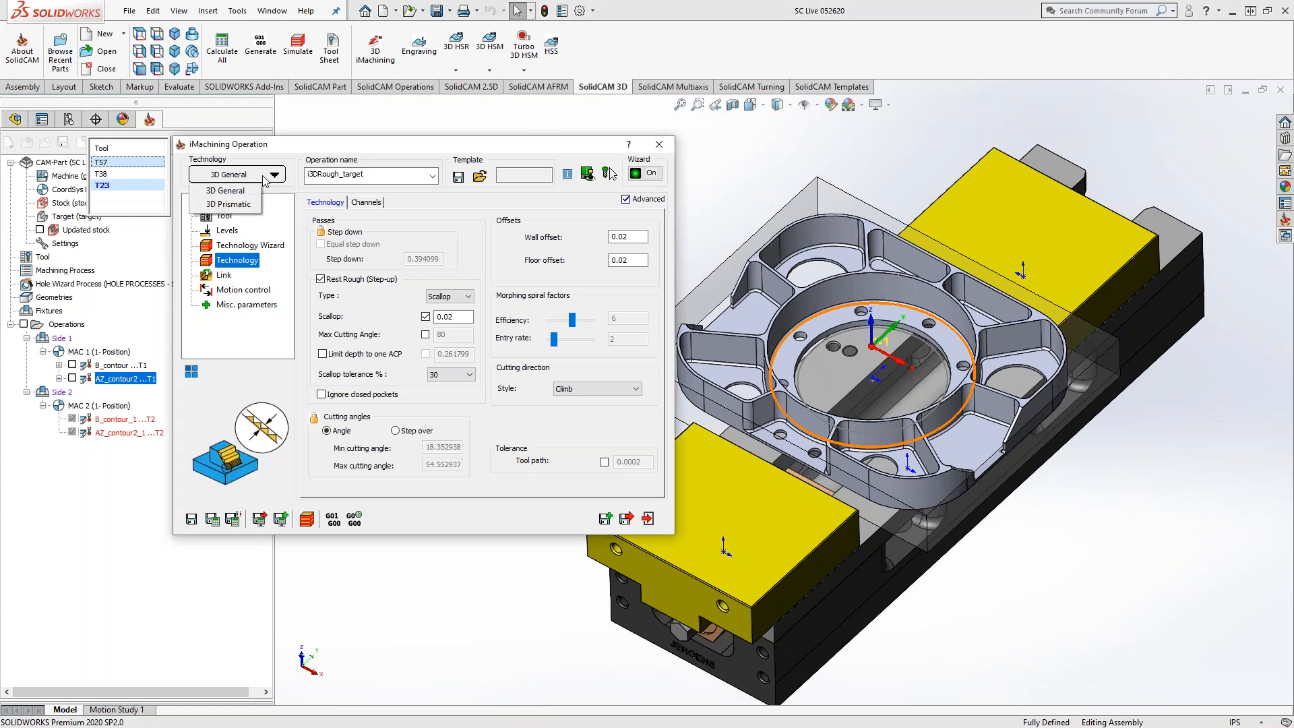
click(242, 209)
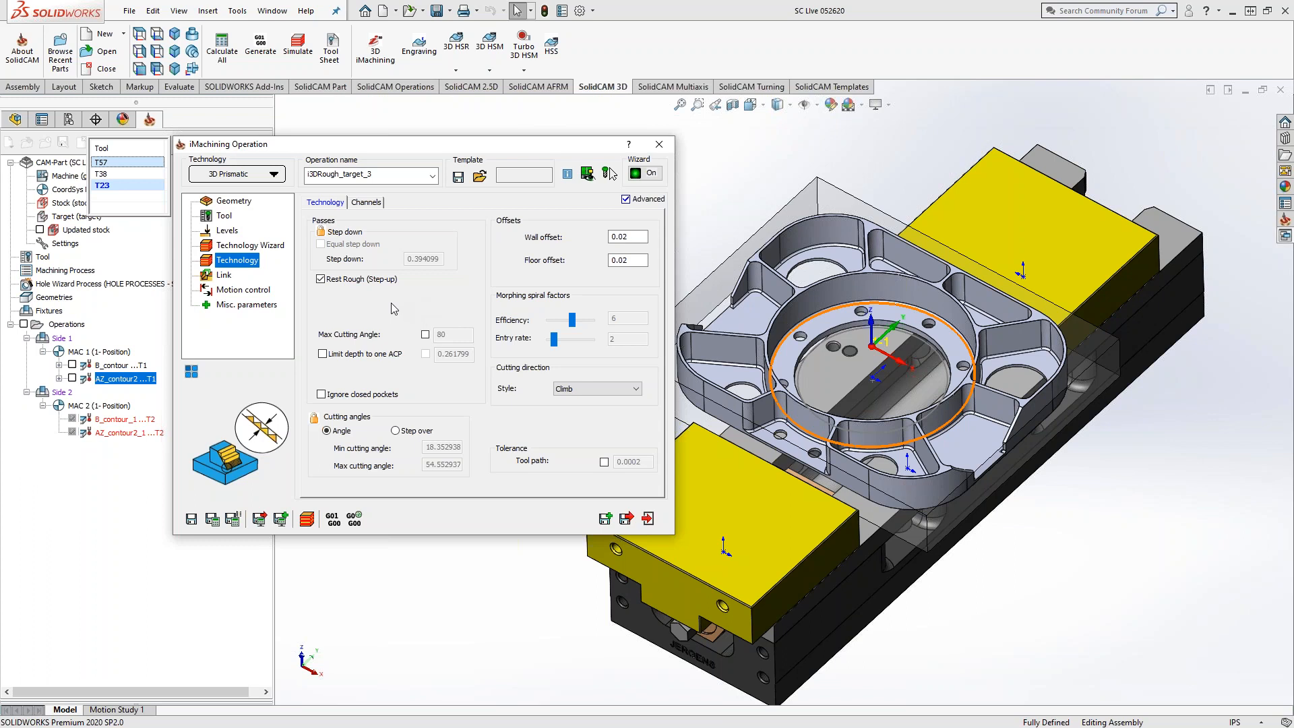
click(267, 177)
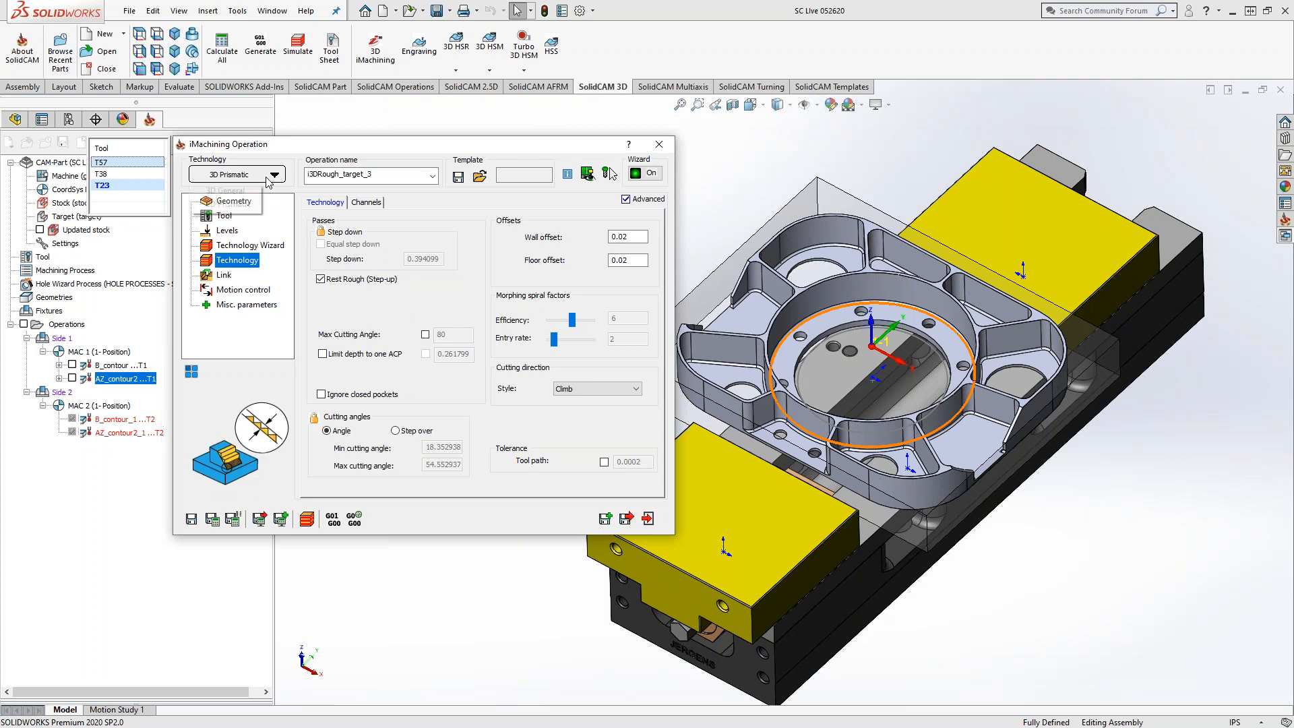
click(244, 191)
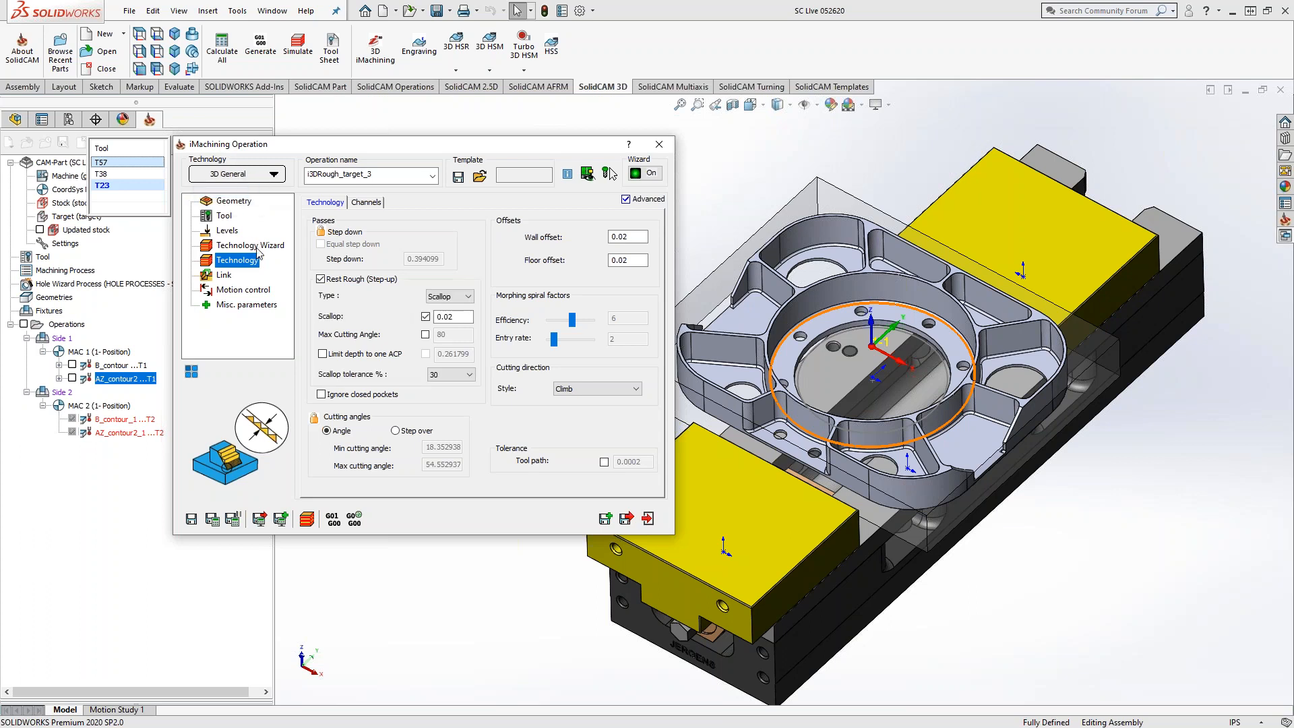
Review the link settings, keeping their values, and save and calculate the roughing operation for all three tools
click(224, 277)
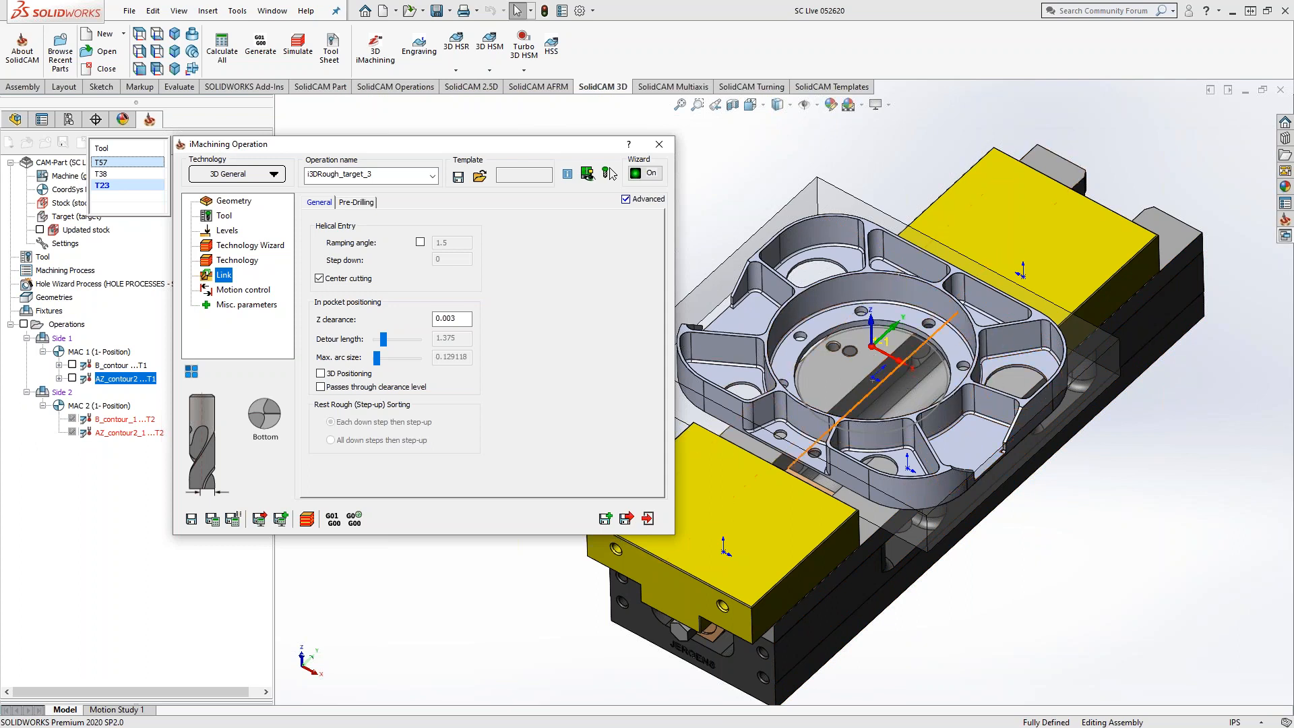
click(213, 521)
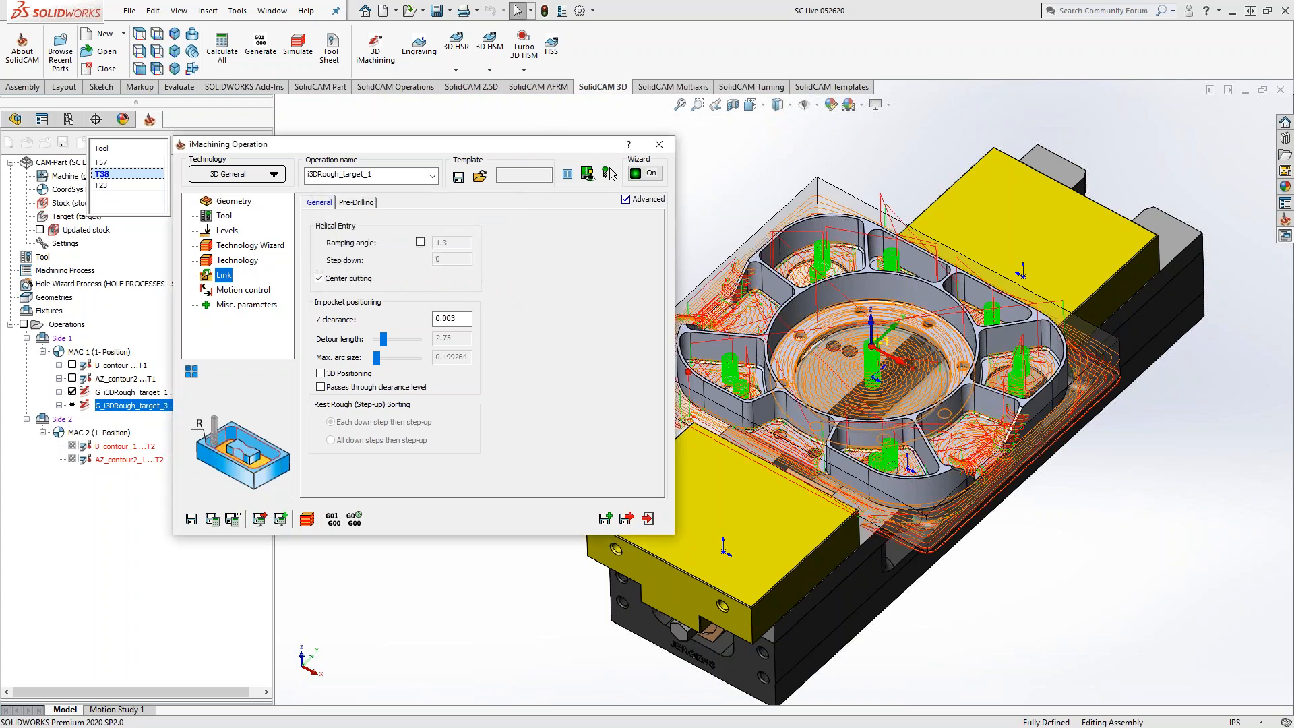
click(609, 174)
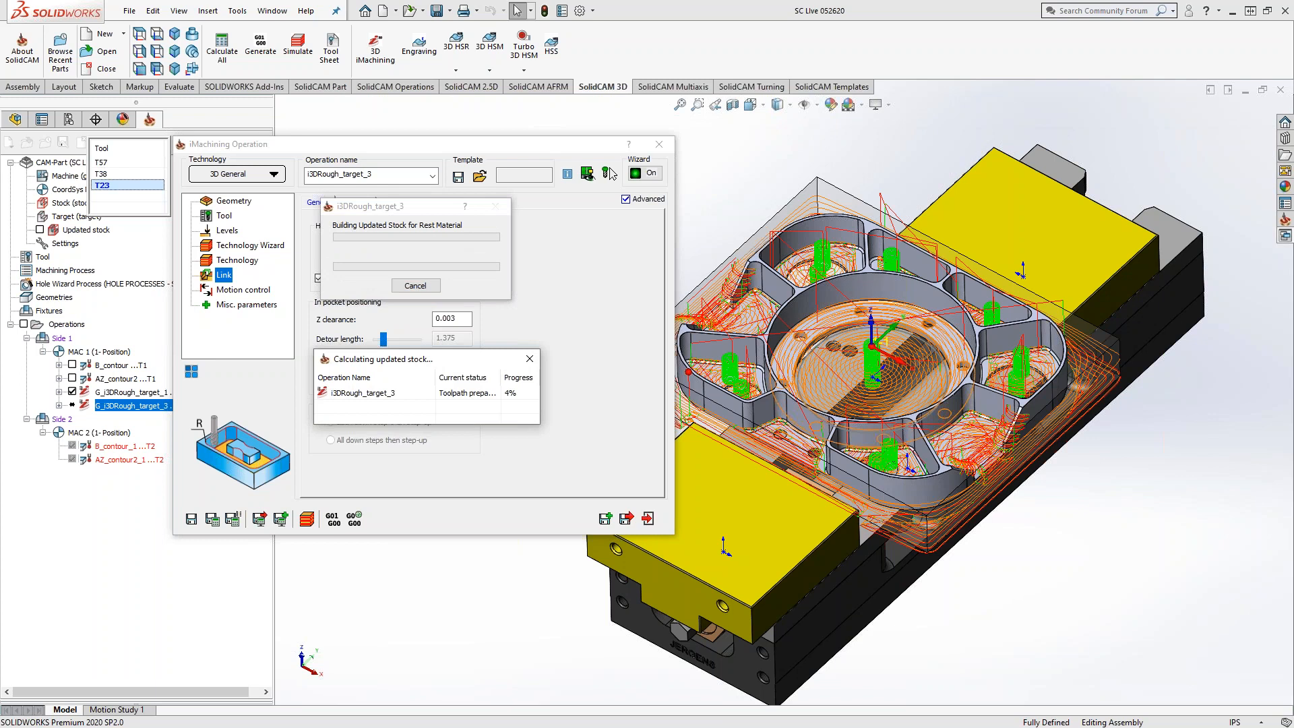